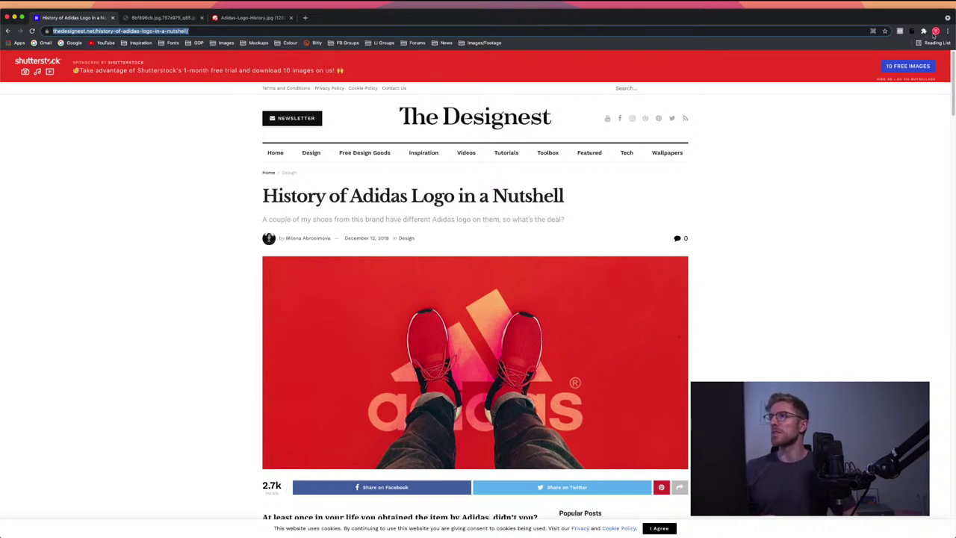
- Scroll the Adidas logo history article past 'What does Adidas stand for?' to 'The three-stripe company'
{"action": "left_click", "coordinate": [202, 258]}
{"action": "scroll", "coordinate": [203, 275], "scroll_direction": "down", "scroll_amount": 3}
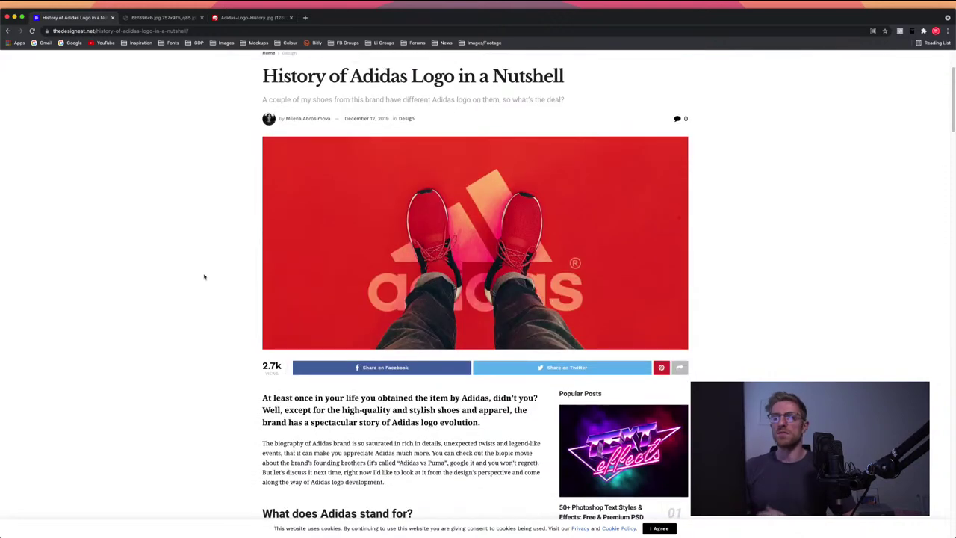
{"action": "scroll", "coordinate": [204, 277], "scroll_direction": "down", "scroll_amount": 5}
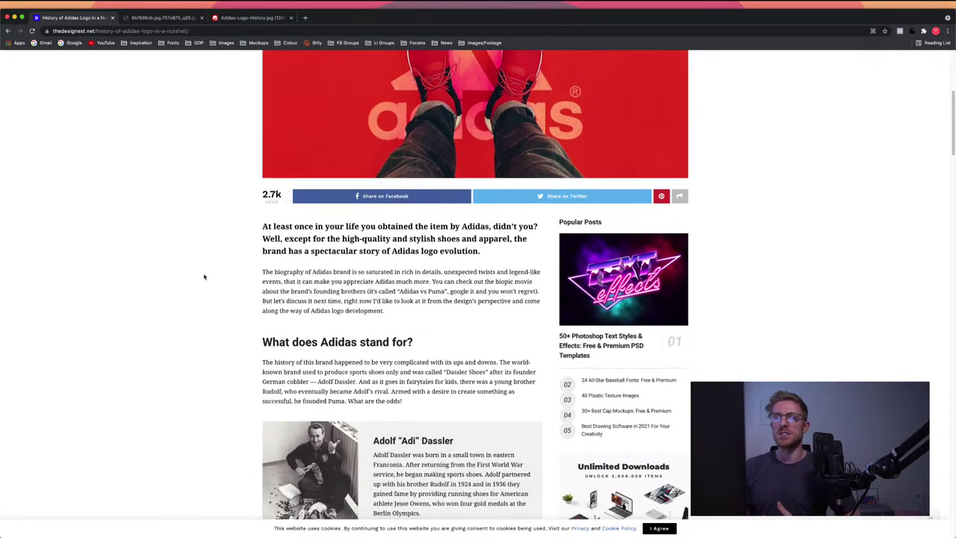
{"action": "scroll", "coordinate": [204, 277], "scroll_direction": "down", "scroll_amount": 3}
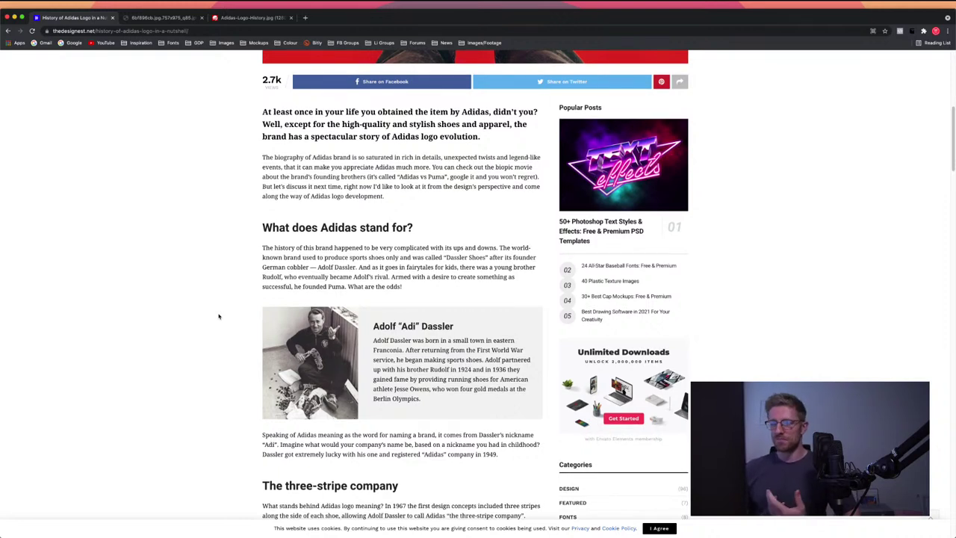
{"action": "scroll", "coordinate": [222, 299], "scroll_direction": "down", "scroll_amount": 1}
{"action": "scroll", "coordinate": [222, 299], "scroll_direction": "down", "scroll_amount": 3}
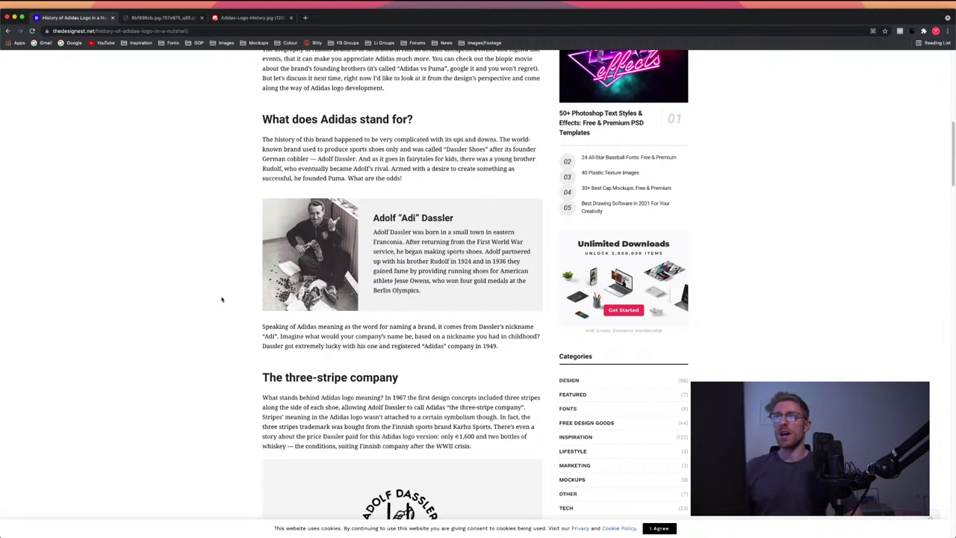
- Scroll down to the 1949 'Adolf Dassler adidas Sportschuhe' logo
{"action": "scroll", "coordinate": [222, 303], "scroll_direction": "down", "scroll_amount": 2}
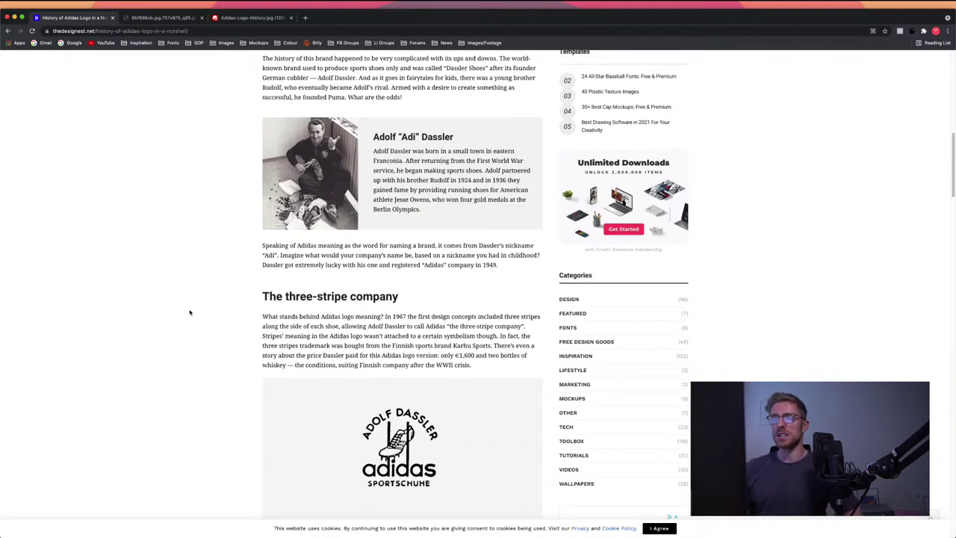
{"action": "scroll", "coordinate": [215, 338], "scroll_direction": "down", "scroll_amount": 3}
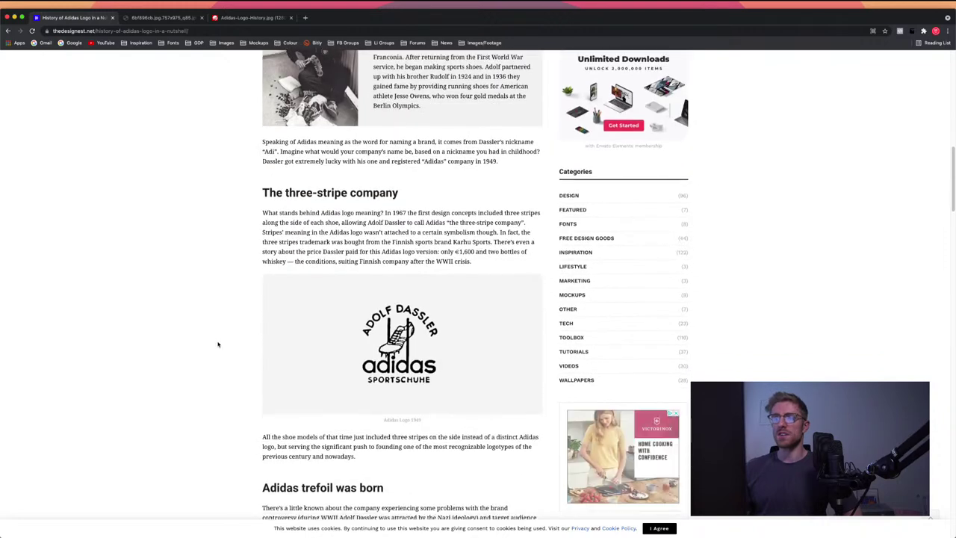
{"action": "scroll", "coordinate": [217, 343], "scroll_direction": "down", "scroll_amount": 1}
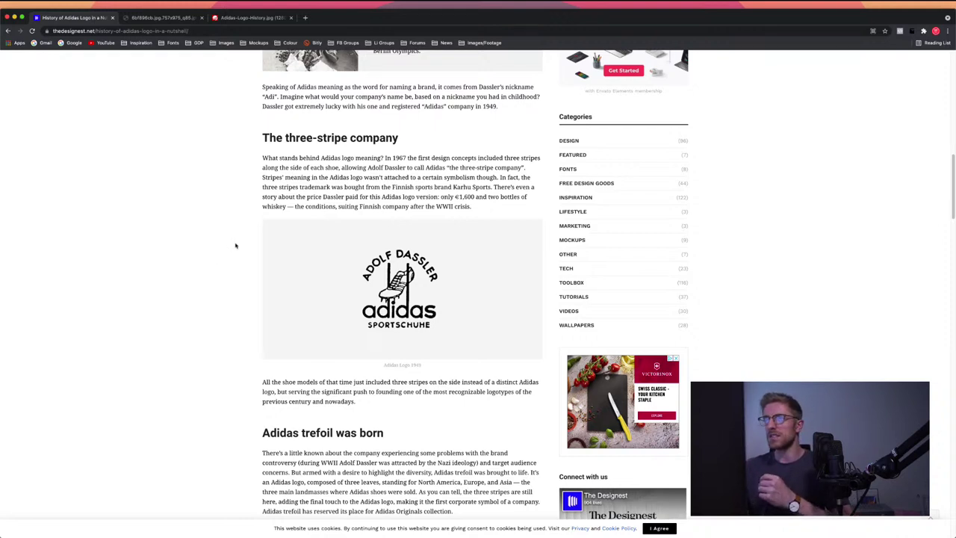
{"action": "scroll", "coordinate": [235, 246], "scroll_direction": "up", "scroll_amount": 1}
{"action": "scroll", "coordinate": [235, 246], "scroll_direction": "up", "scroll_amount": 1}
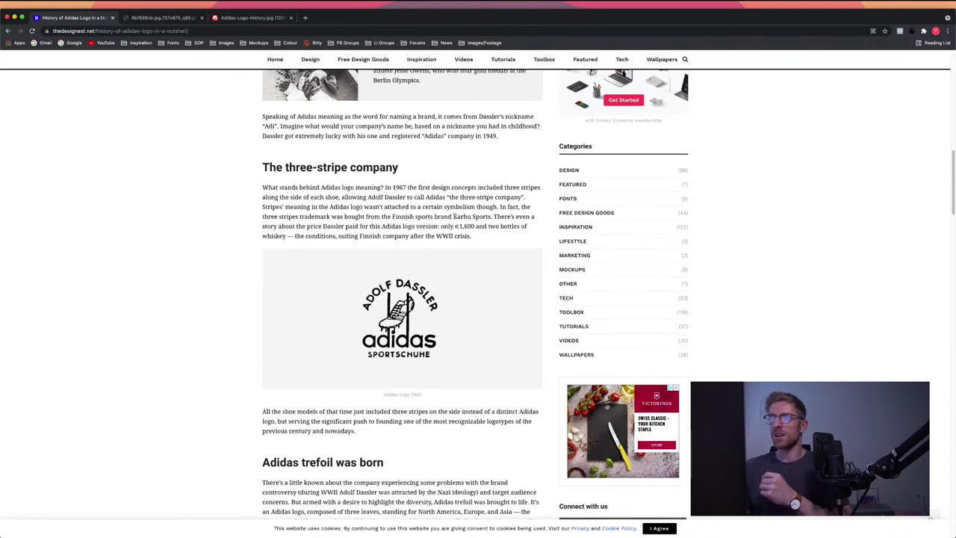
- Highlight the phrase 'Finnish sports brand Karhu Sports', then clear it and read on
{"action": "left_click_drag", "start_coordinate": [490, 216], "coordinate": [392, 222]}
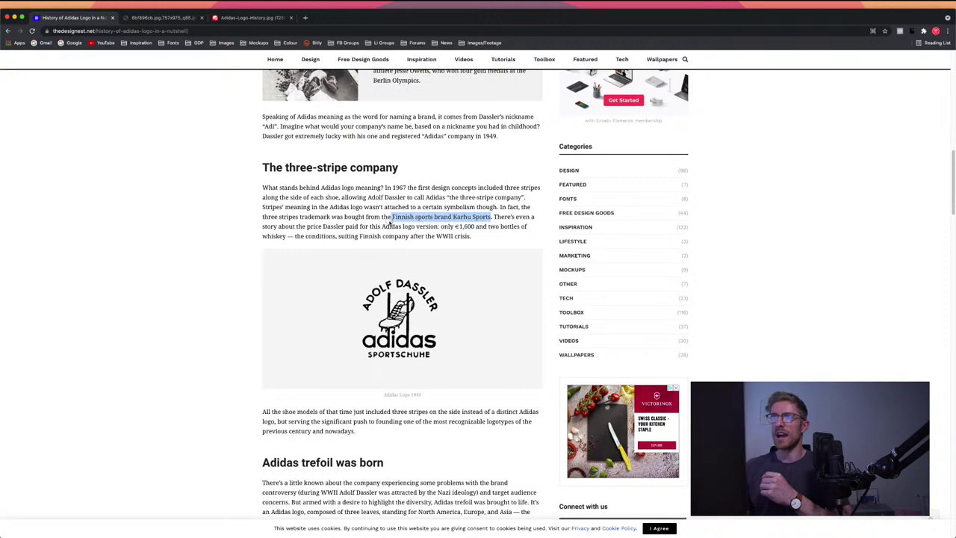
{"action": "left_click", "coordinate": [230, 223]}
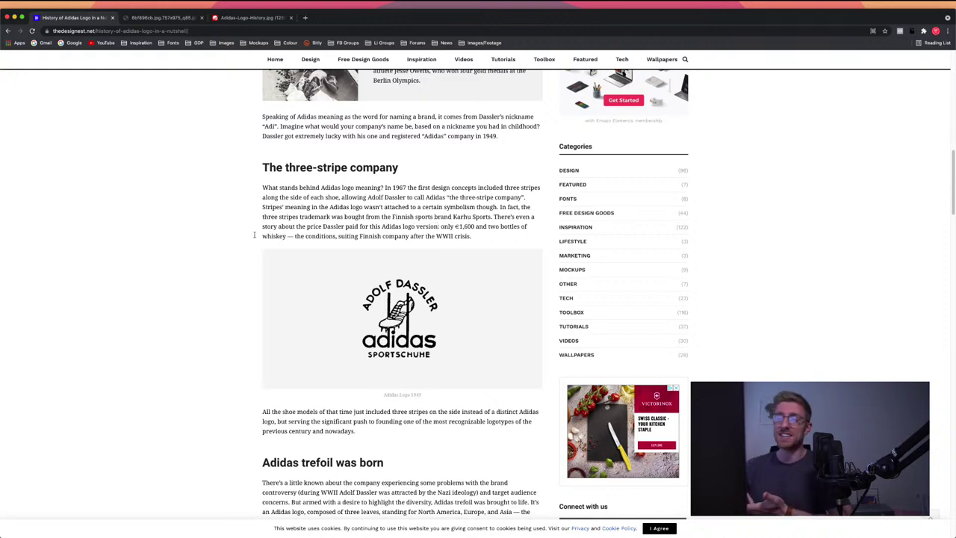
{"action": "scroll", "coordinate": [234, 247], "scroll_direction": "down", "scroll_amount": 2}
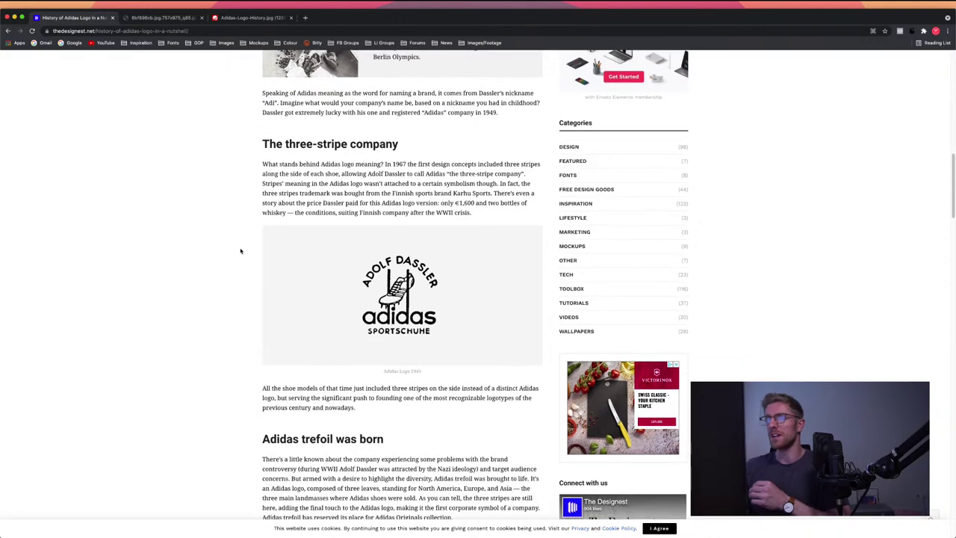
- In the trefoil section, highlight 'North America, Europe, and Asia', then clear the highlight
{"action": "scroll", "coordinate": [241, 251], "scroll_direction": "down", "scroll_amount": 5}
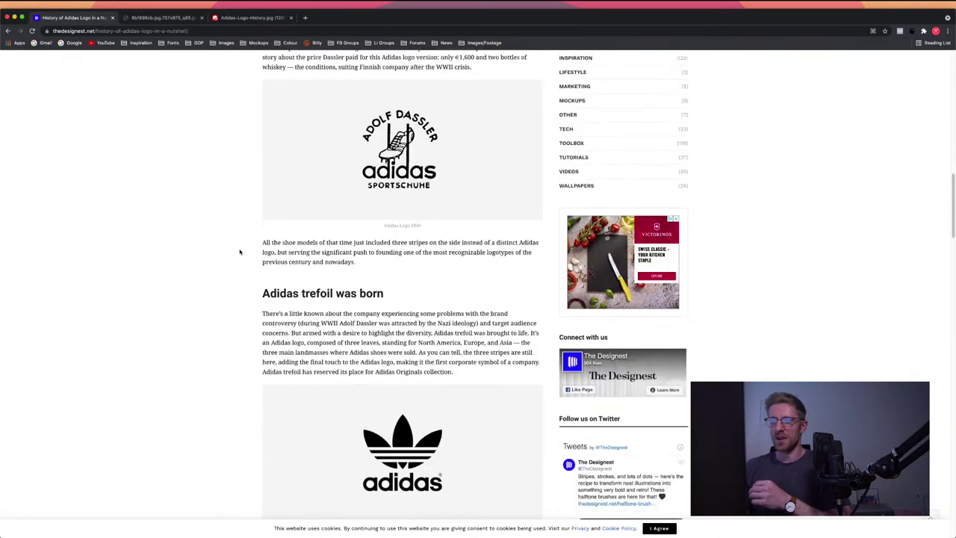
{"action": "scroll", "coordinate": [240, 252], "scroll_direction": "down", "scroll_amount": 4}
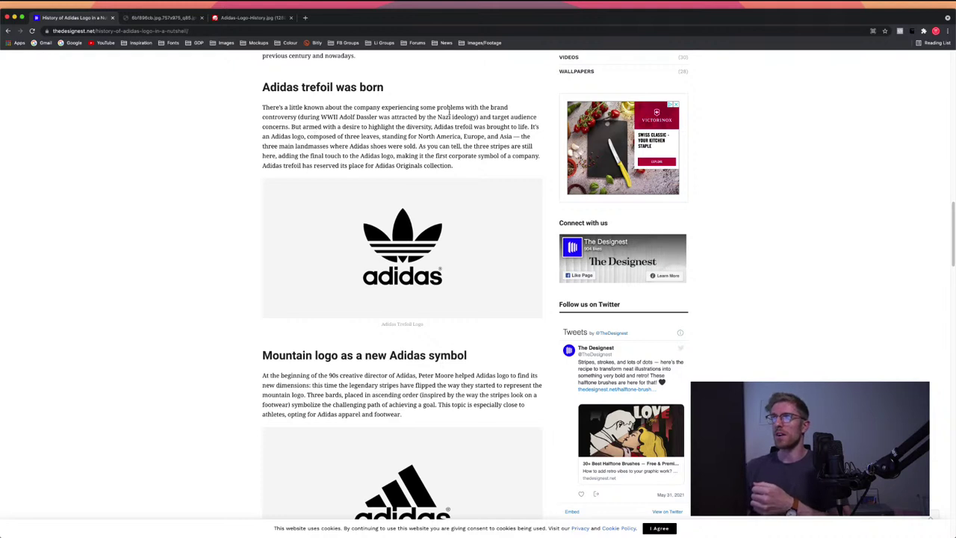
{"action": "left_click_drag", "start_coordinate": [419, 136], "coordinate": [513, 136]}
{"action": "left_click", "coordinate": [383, 146]}
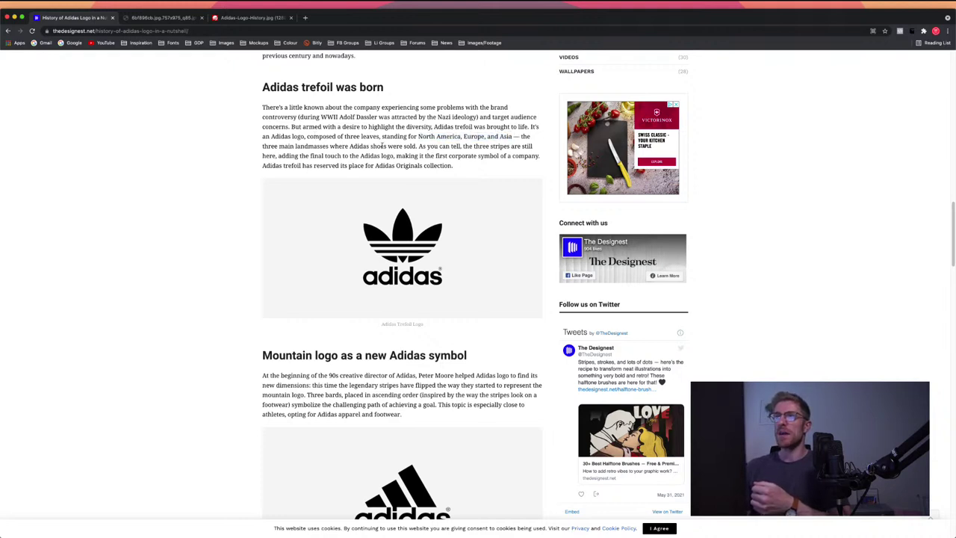
- Scroll to the Mountain logo section and highlight the 'challenging path' phrase, then clear it
{"action": "scroll", "coordinate": [192, 299], "scroll_direction": "down", "scroll_amount": 4}
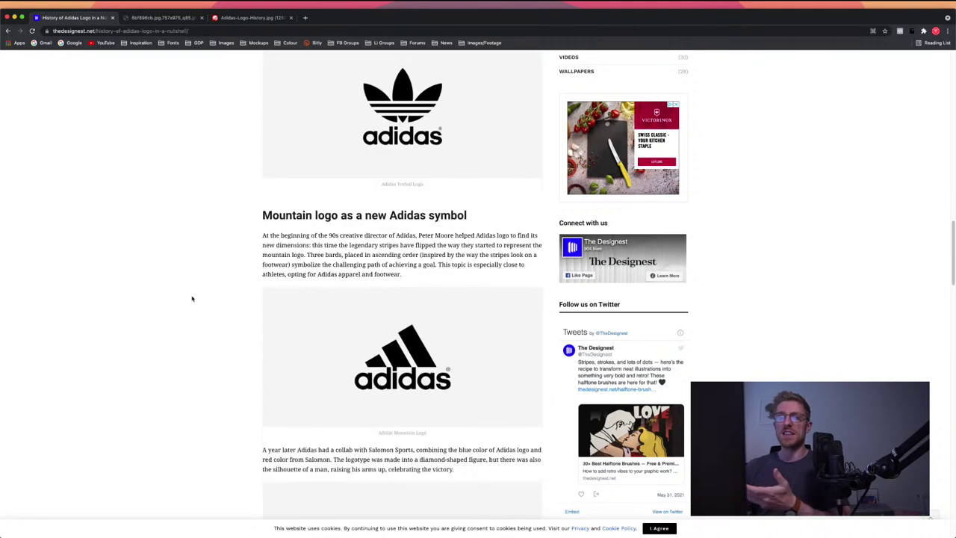
{"action": "scroll", "coordinate": [192, 299], "scroll_direction": "down", "scroll_amount": 2}
{"action": "scroll", "coordinate": [192, 299], "scroll_direction": "down", "scroll_amount": 1}
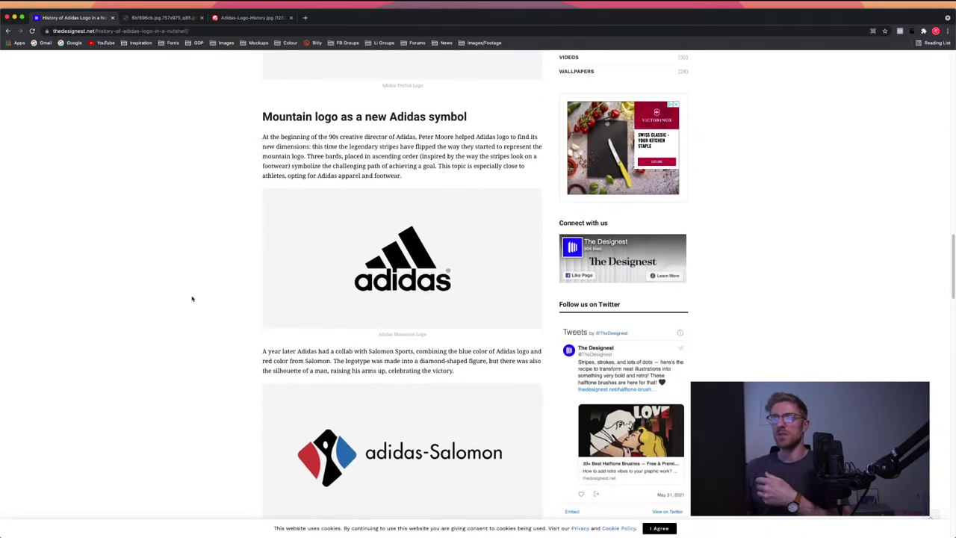
{"action": "scroll", "coordinate": [192, 298], "scroll_direction": "up", "scroll_amount": 1}
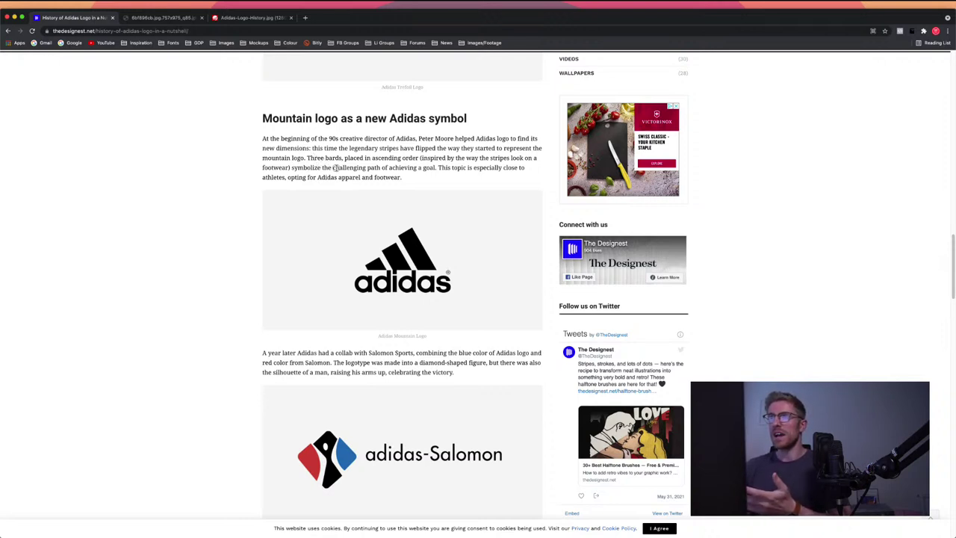
{"action": "left_click_drag", "start_coordinate": [293, 167], "coordinate": [439, 167]}
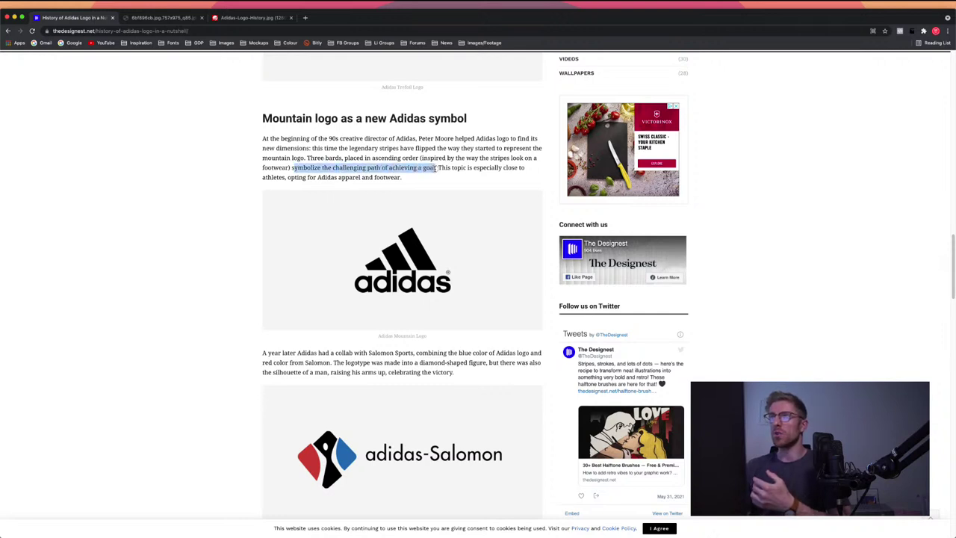
{"action": "left_click", "coordinate": [435, 167]}
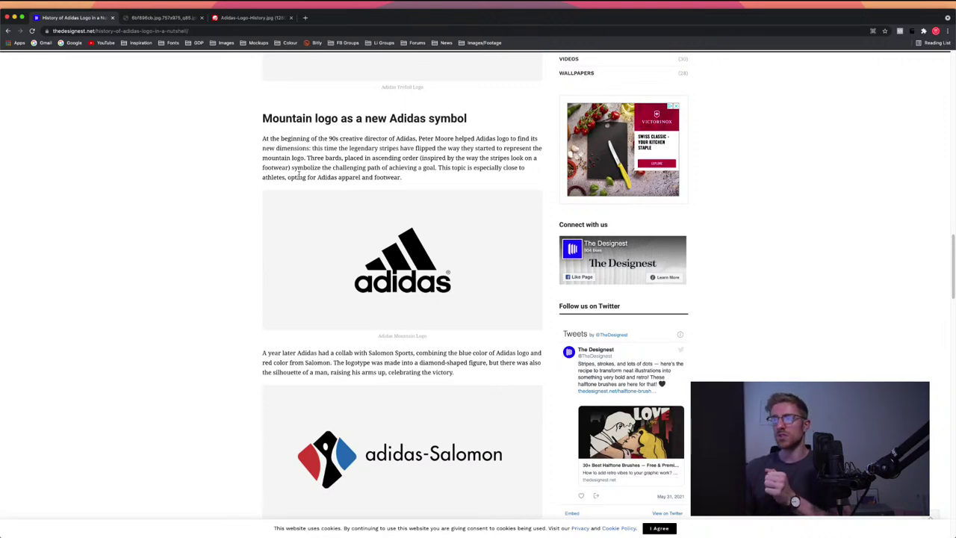
- Scroll down to 'When Adidas logo met simplicity' with the 2005 wordmark and concluding paragraph
{"action": "scroll", "coordinate": [260, 170], "scroll_direction": "up", "scroll_amount": 3}
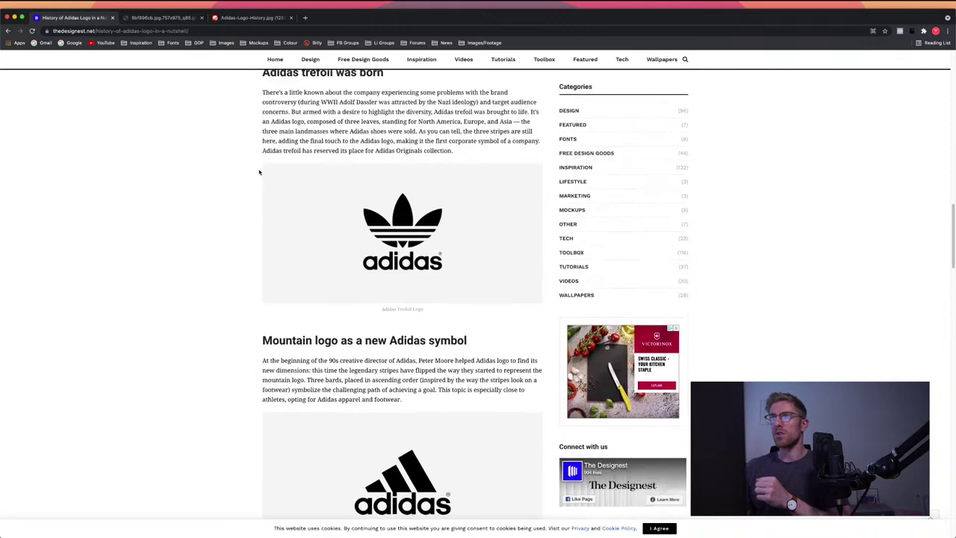
{"action": "scroll", "coordinate": [259, 172], "scroll_direction": "up", "scroll_amount": 1}
{"action": "scroll", "coordinate": [234, 261], "scroll_direction": "down", "scroll_amount": 4}
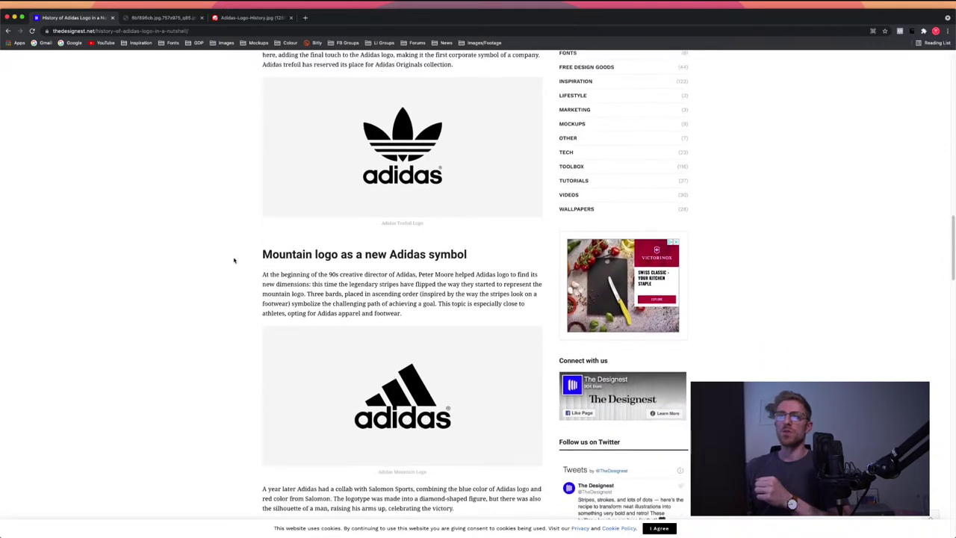
{"action": "scroll", "coordinate": [234, 260], "scroll_direction": "down", "scroll_amount": 1}
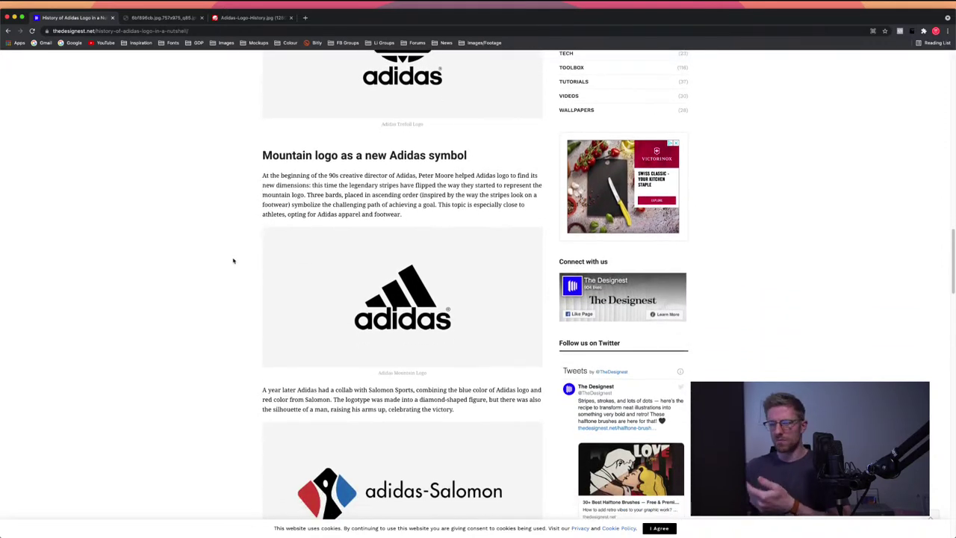
{"action": "scroll", "coordinate": [233, 260], "scroll_direction": "down", "scroll_amount": 1}
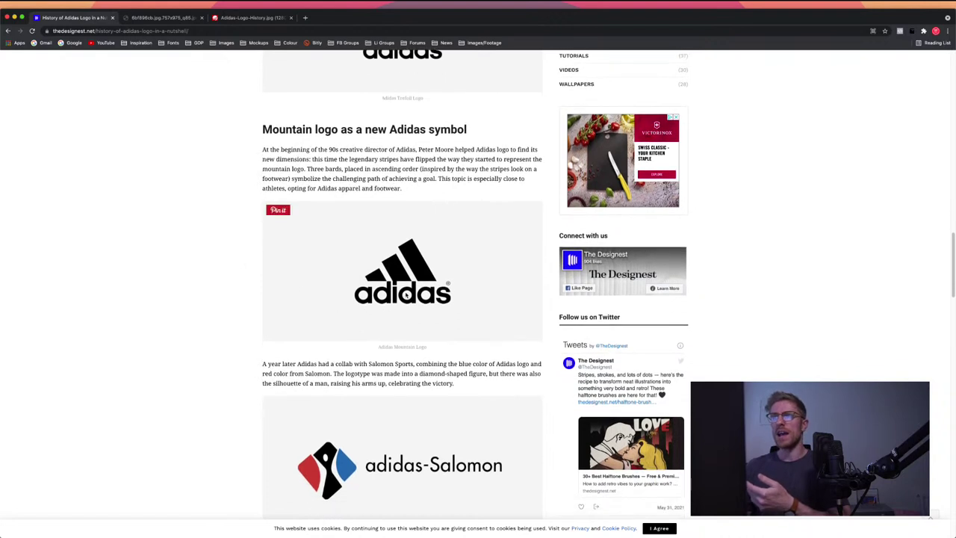
{"action": "scroll", "coordinate": [235, 300], "scroll_direction": "down", "scroll_amount": 1}
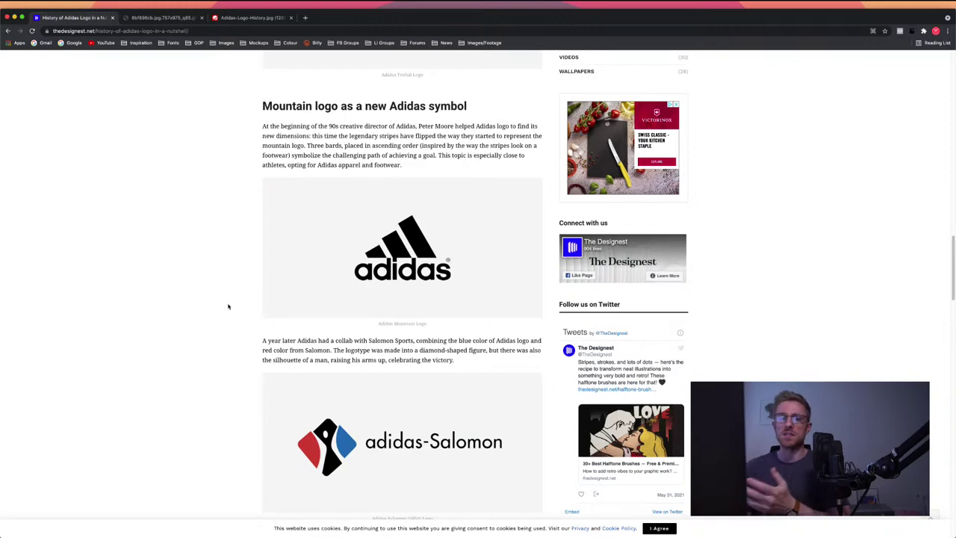
{"action": "scroll", "coordinate": [226, 310], "scroll_direction": "down", "scroll_amount": 2}
{"action": "scroll", "coordinate": [225, 311], "scroll_direction": "down", "scroll_amount": 3}
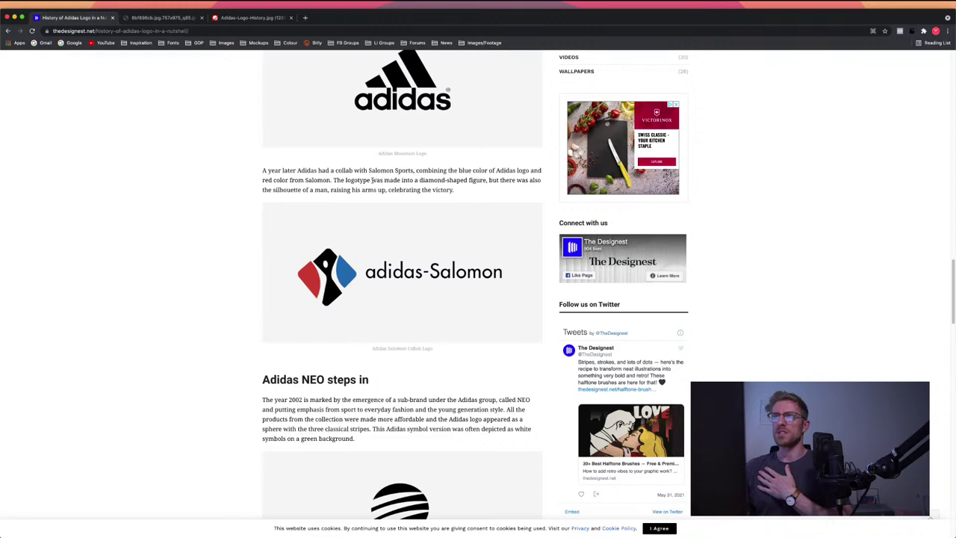
{"action": "scroll", "coordinate": [211, 272], "scroll_direction": "down", "scroll_amount": 2}
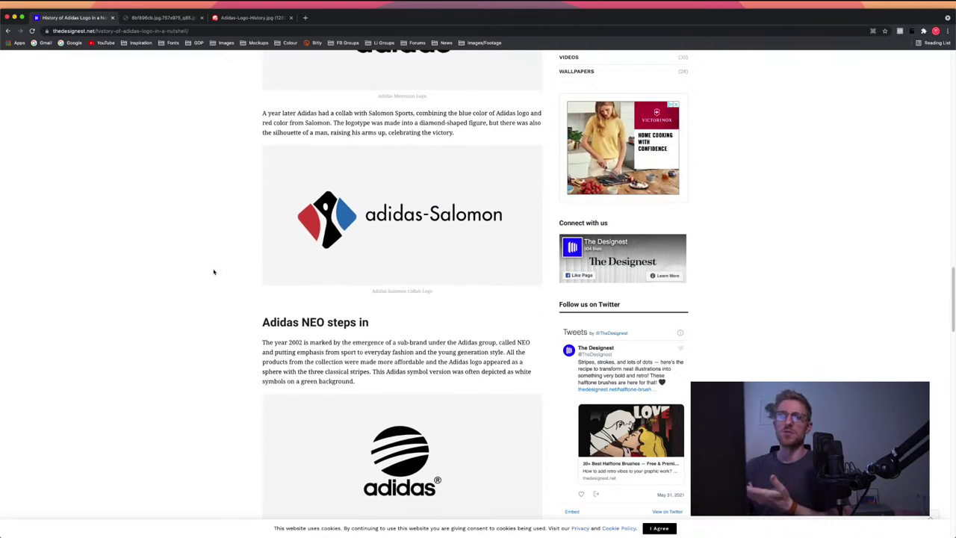
{"action": "scroll", "coordinate": [214, 272], "scroll_direction": "down", "scroll_amount": 1}
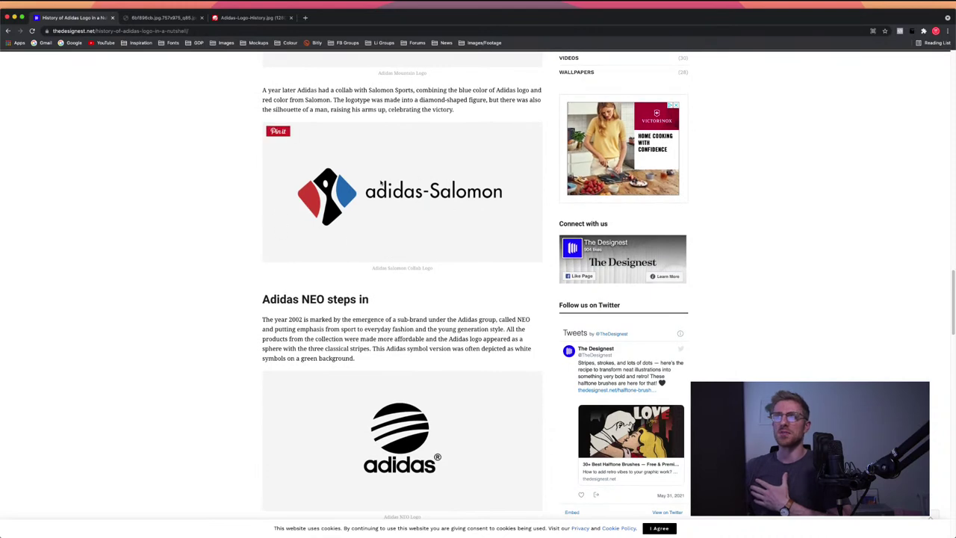
{"action": "scroll", "coordinate": [229, 247], "scroll_direction": "down", "scroll_amount": 1}
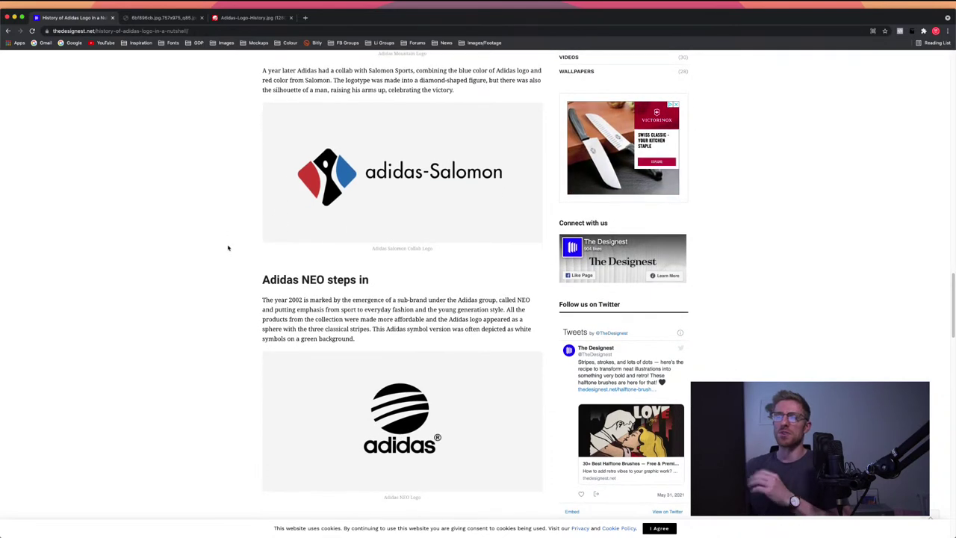
{"action": "scroll", "coordinate": [228, 248], "scroll_direction": "down", "scroll_amount": 5}
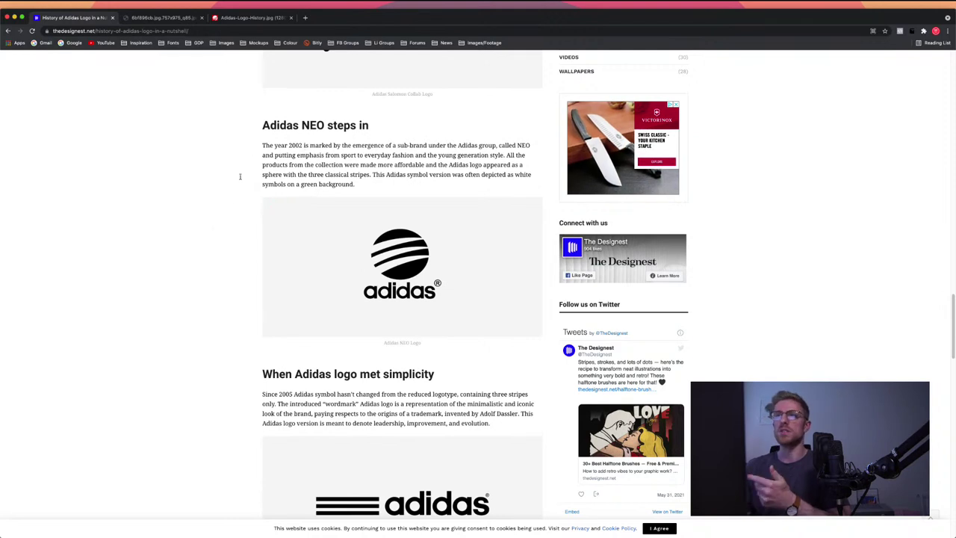
{"action": "scroll", "coordinate": [233, 275], "scroll_direction": "down", "scroll_amount": 1}
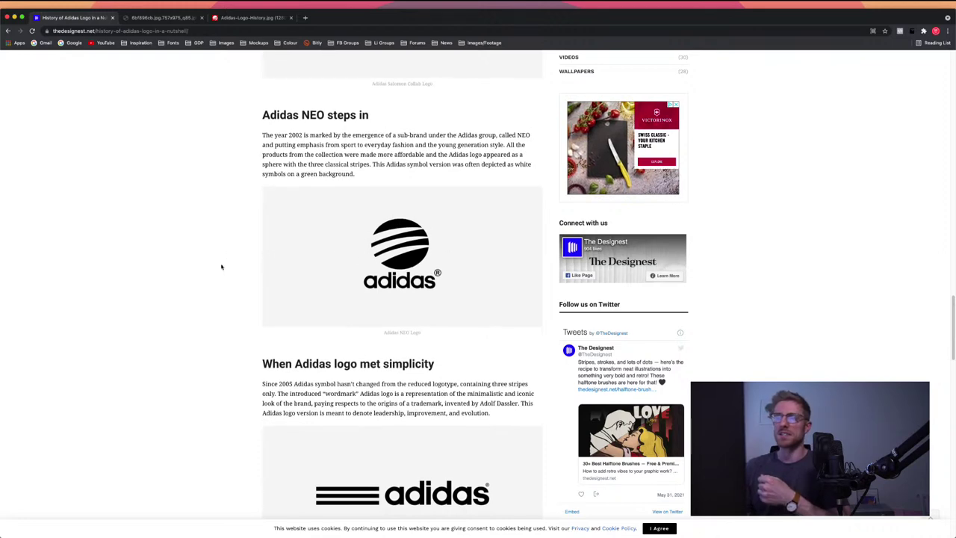
{"action": "scroll", "coordinate": [222, 267], "scroll_direction": "down", "scroll_amount": 2}
{"action": "scroll", "coordinate": [222, 267], "scroll_direction": "down", "scroll_amount": 3}
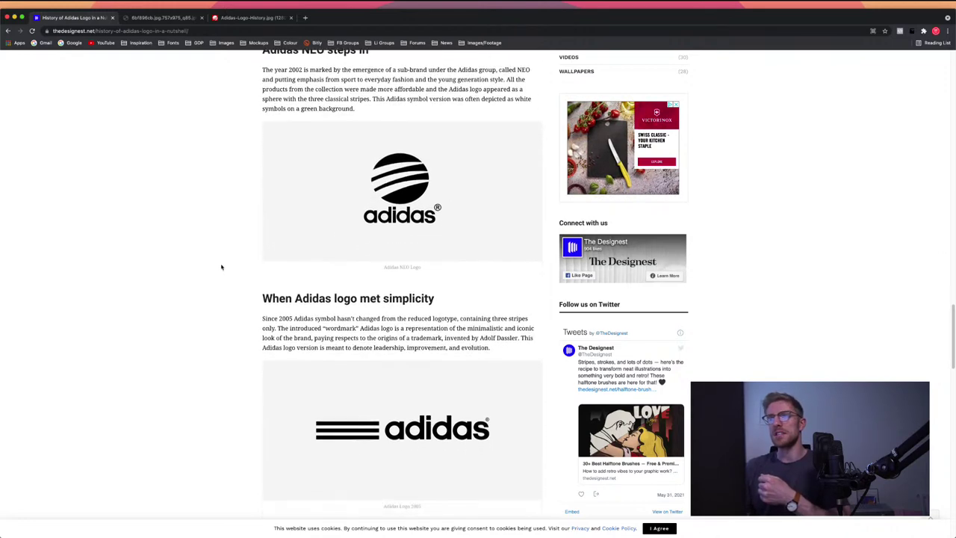
{"action": "scroll", "coordinate": [221, 267], "scroll_direction": "down", "scroll_amount": 5}
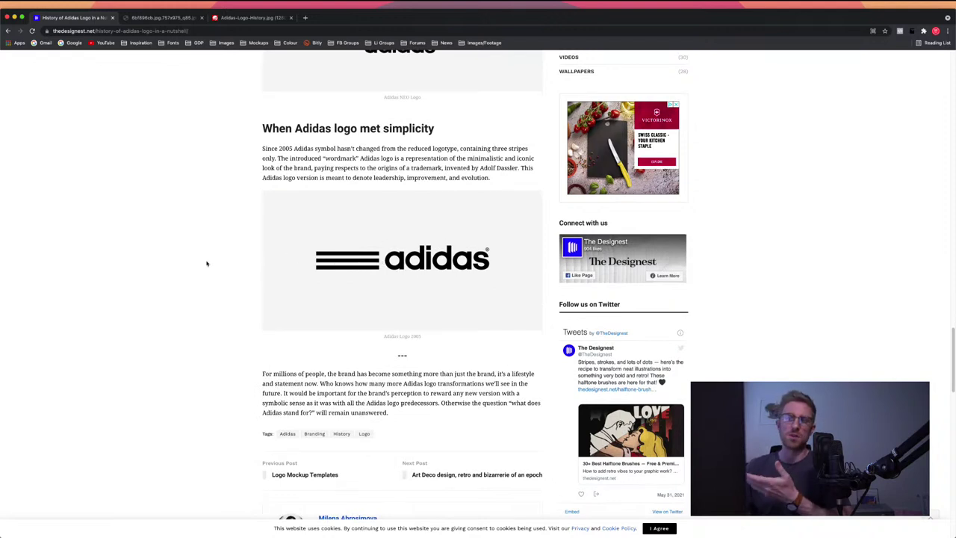
- Switch to the tab showing the vintage Karhu three-stripe running shoes
{"action": "scroll", "coordinate": [207, 263], "scroll_direction": "down", "scroll_amount": 1}
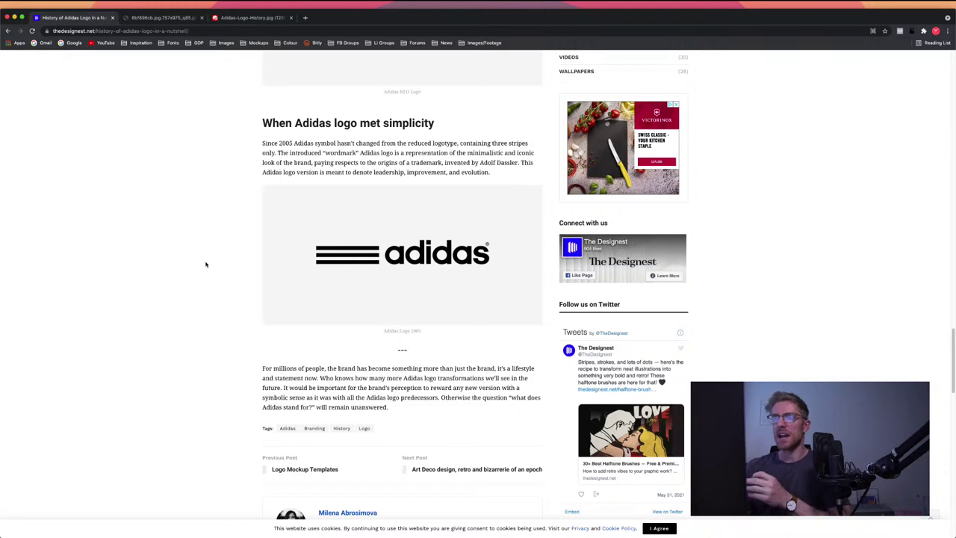
{"action": "scroll", "coordinate": [207, 263], "scroll_direction": "up", "scroll_amount": 1}
{"action": "scroll", "coordinate": [207, 263], "scroll_direction": "up", "scroll_amount": 3}
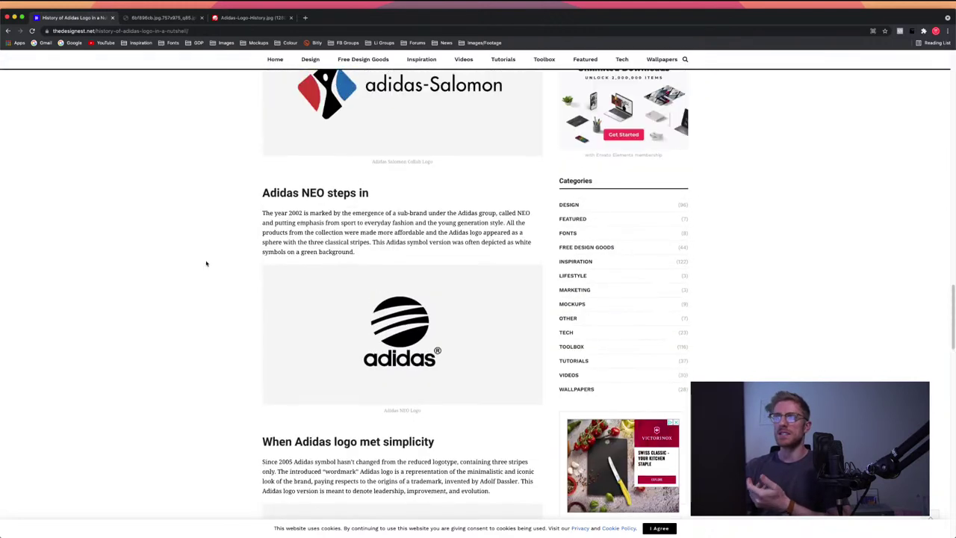
{"action": "scroll", "coordinate": [207, 263], "scroll_direction": "down", "scroll_amount": 4}
{"action": "scroll", "coordinate": [207, 263], "scroll_direction": "down", "scroll_amount": 1}
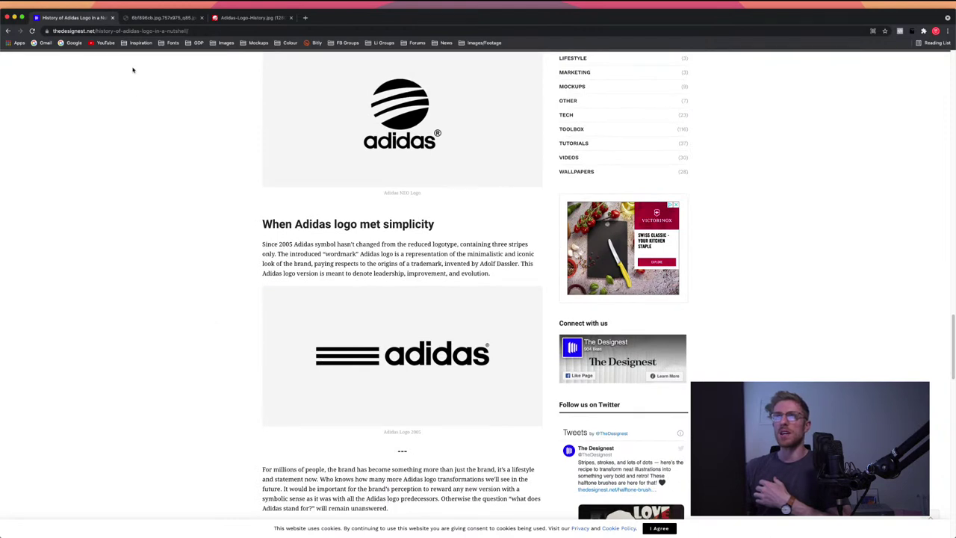
{"action": "left_click", "coordinate": [144, 19]}
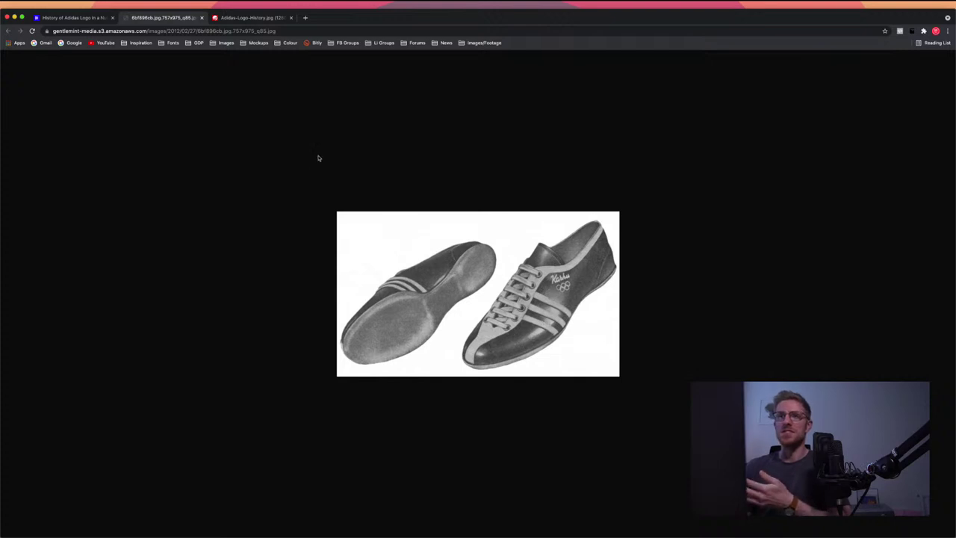
- Switch to the Adidas-Logo-History.jpg tab with its chart of eight logos from 1924 to present
{"action": "left_click", "coordinate": [237, 19]}
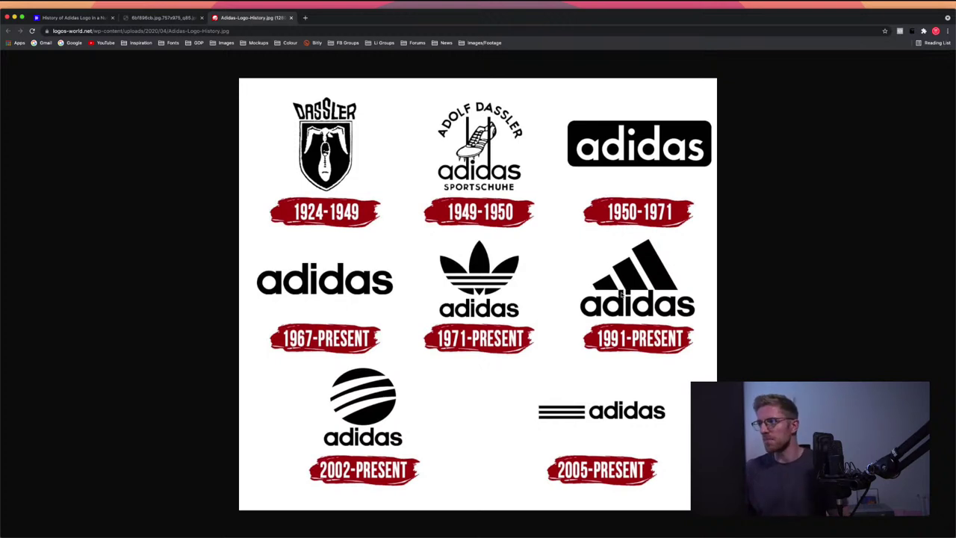
- Zoom the logo chart to 150% and scroll to the 1971 trefoil and 1991 mountain logos
{"action": "key", "text": "super+plus"}
{"action": "key", "text": "super+plus"}
{"action": "key", "text": "super+plus"}
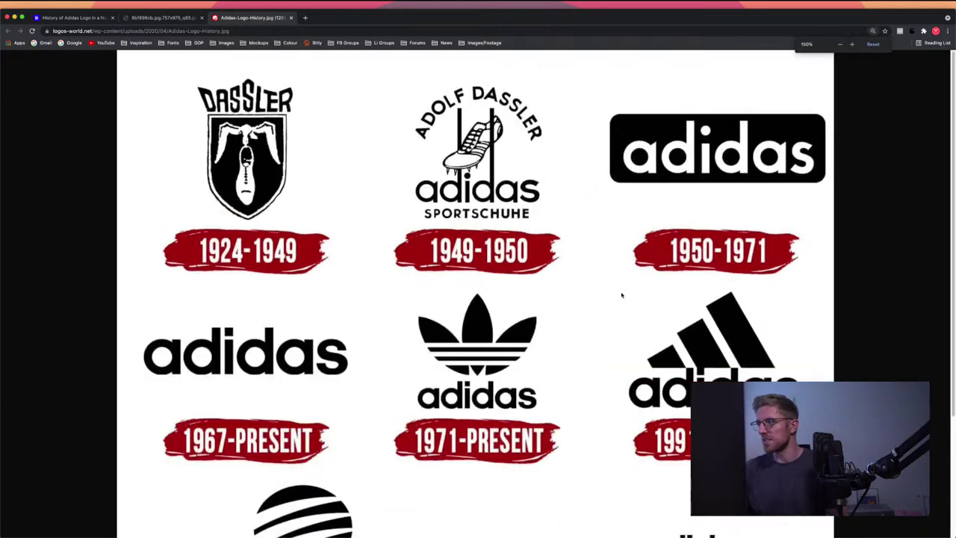
{"action": "scroll", "coordinate": [622, 295], "scroll_direction": "down", "scroll_amount": 3}
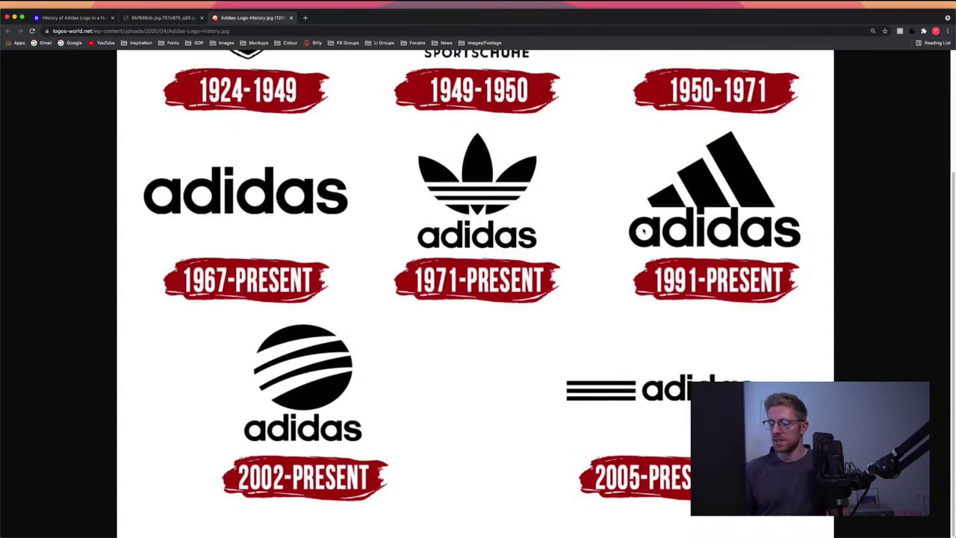
- Dismiss the accidentally opened file dialog and reset the chart to normal size
{"action": "key", "text": "super+o"}
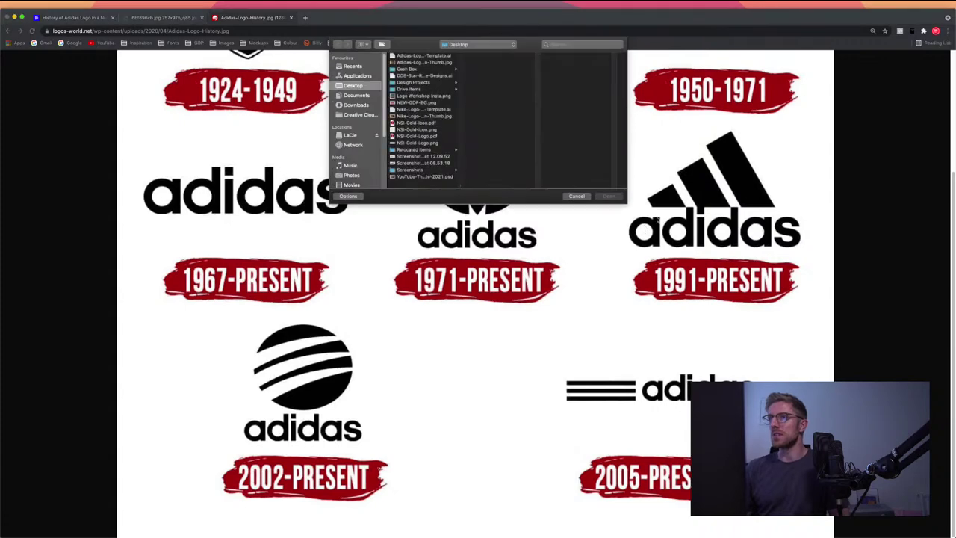
{"action": "left_click", "coordinate": [577, 196]}
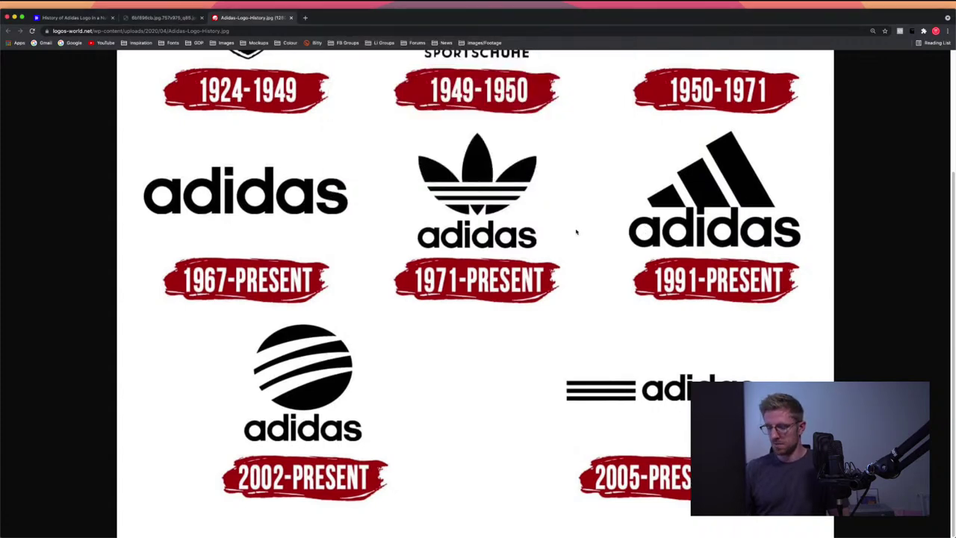
{"action": "key", "text": "ctrl+0"}
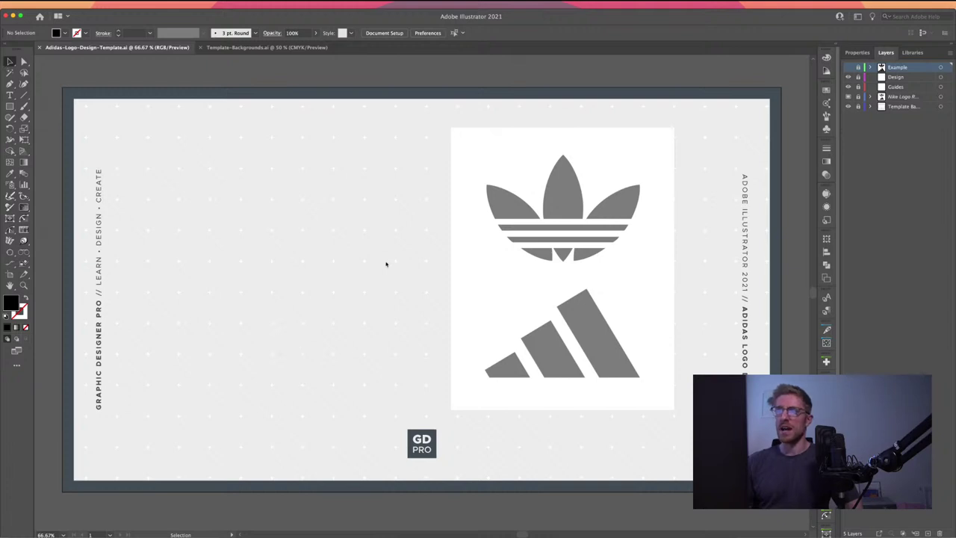
- Hide the Nike Logo layer with the example logos and make the Design layer the drawing target
{"action": "key", "text": "p"}
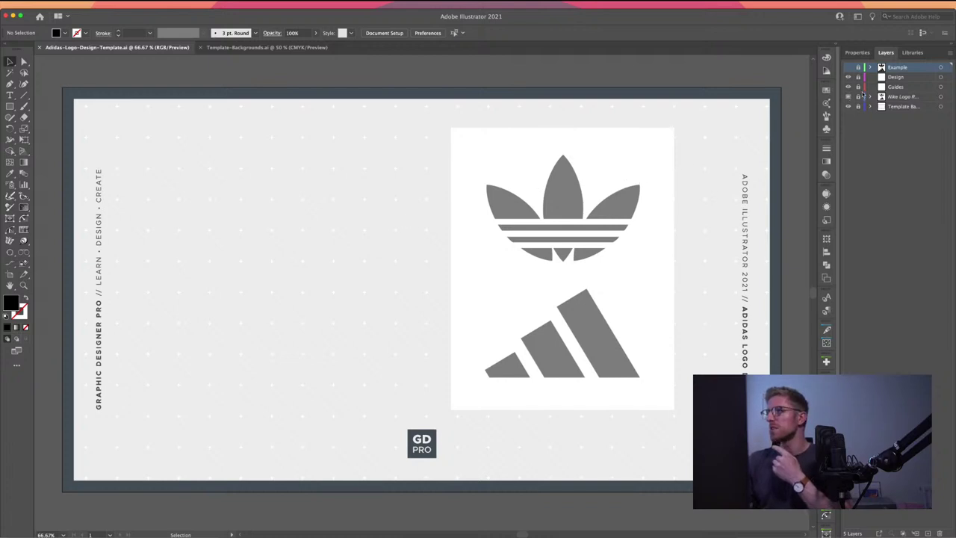
{"action": "left_click", "coordinate": [892, 98]}
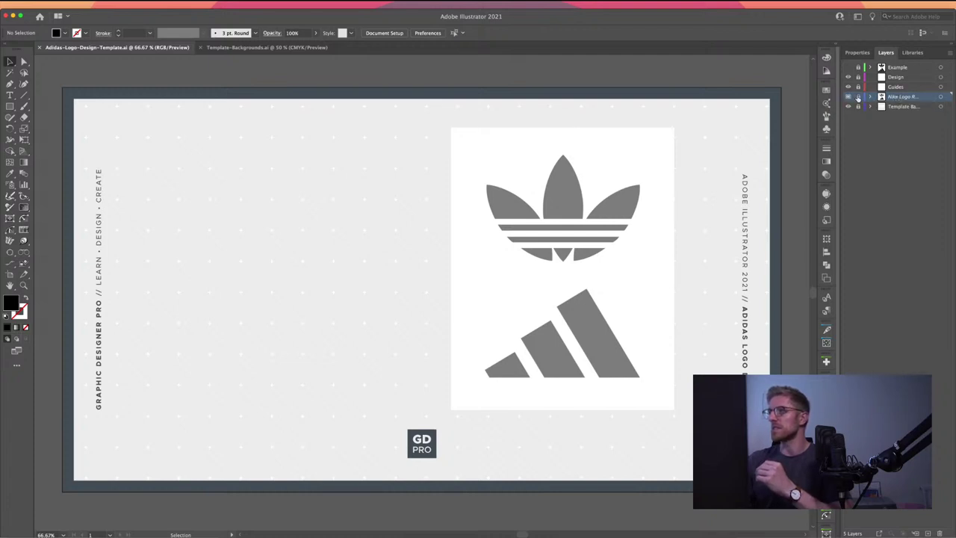
{"action": "left_click", "coordinate": [849, 97]}
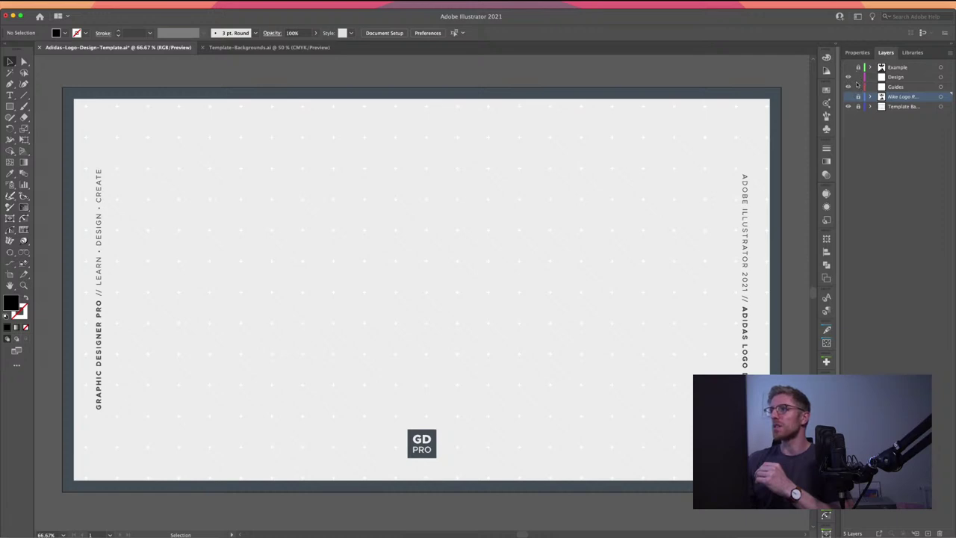
{"action": "left_click", "coordinate": [897, 78]}
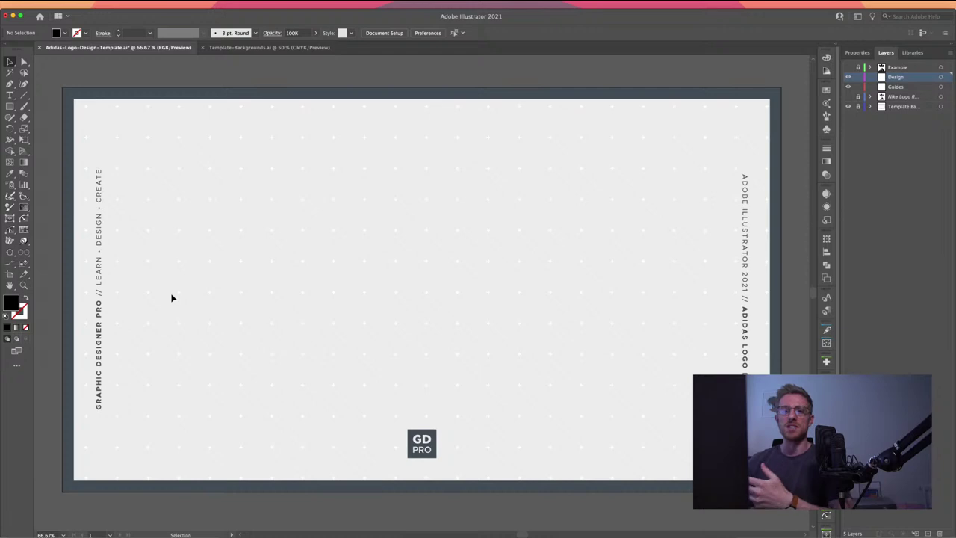
{"action": "left_click", "coordinate": [9, 106]}
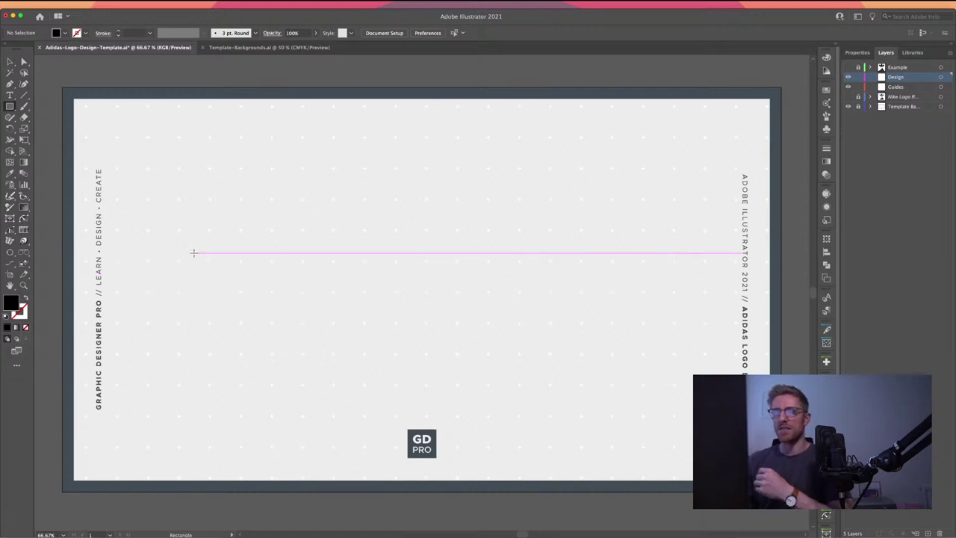
- Draw a tall black bar, duplicate it twice, and space the three bars evenly
{"action": "left_click_drag", "start_coordinate": [197, 257], "coordinate": [226, 352]}
{"action": "key", "text": "v"}
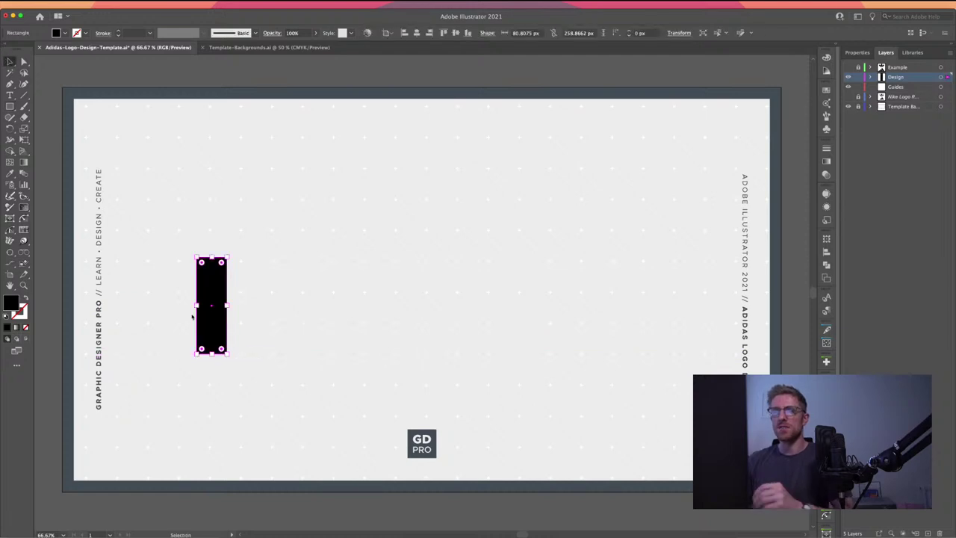
{"action": "left_click_drag", "start_coordinate": [211, 291], "coordinate": [121, 329]}
{"action": "key", "text": "super+equal"}
{"action": "key", "text": "super+equal"}
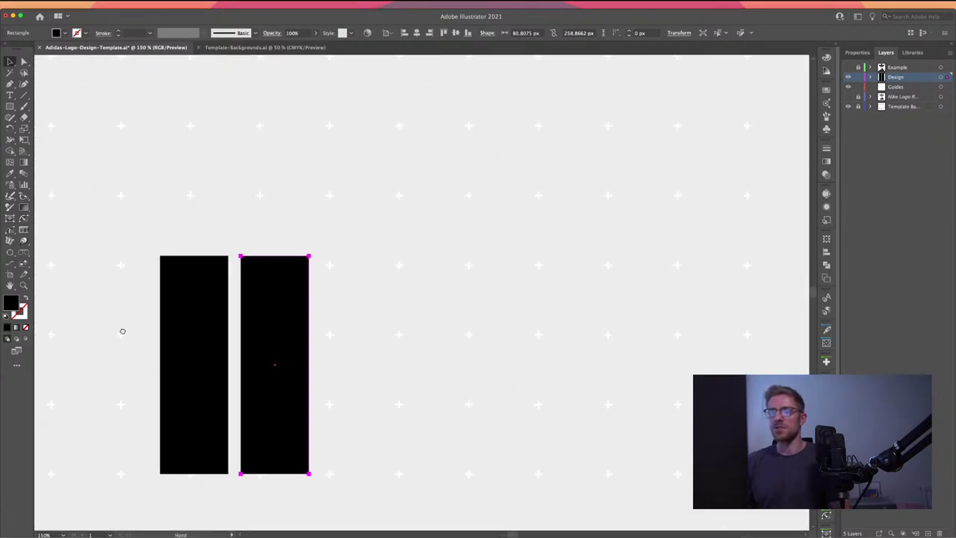
{"action": "left_click_drag", "start_coordinate": [270, 315], "coordinate": [351, 316]}
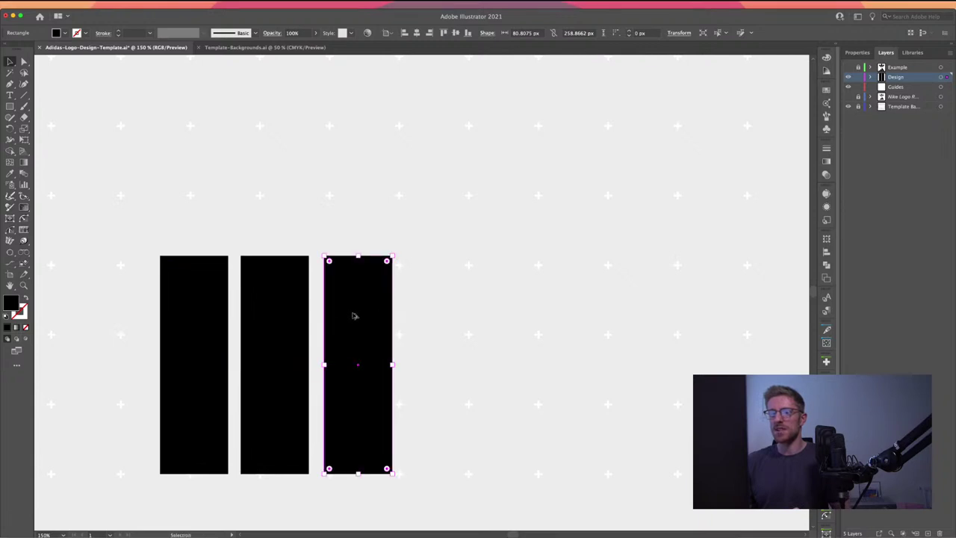
{"action": "key", "text": "super+a"}
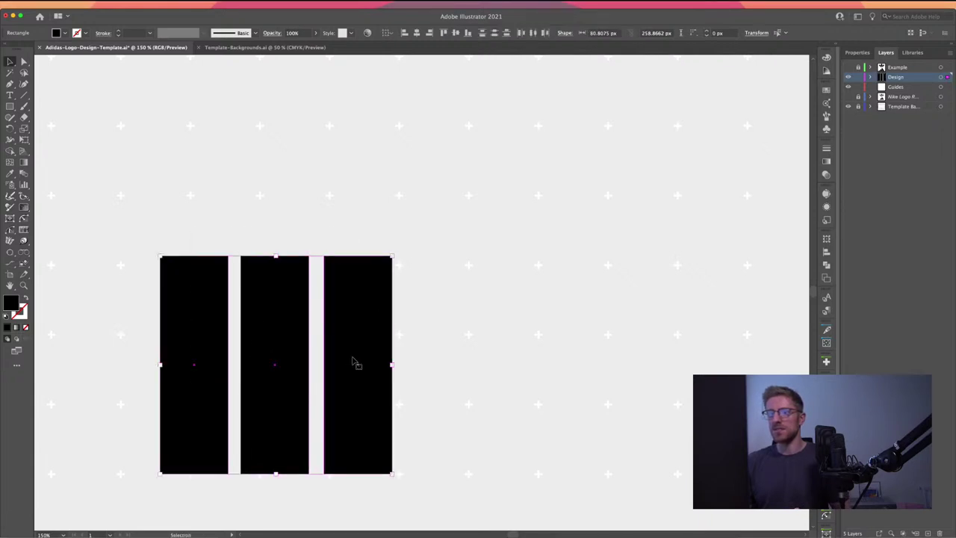
{"action": "left_click", "coordinate": [533, 34]}
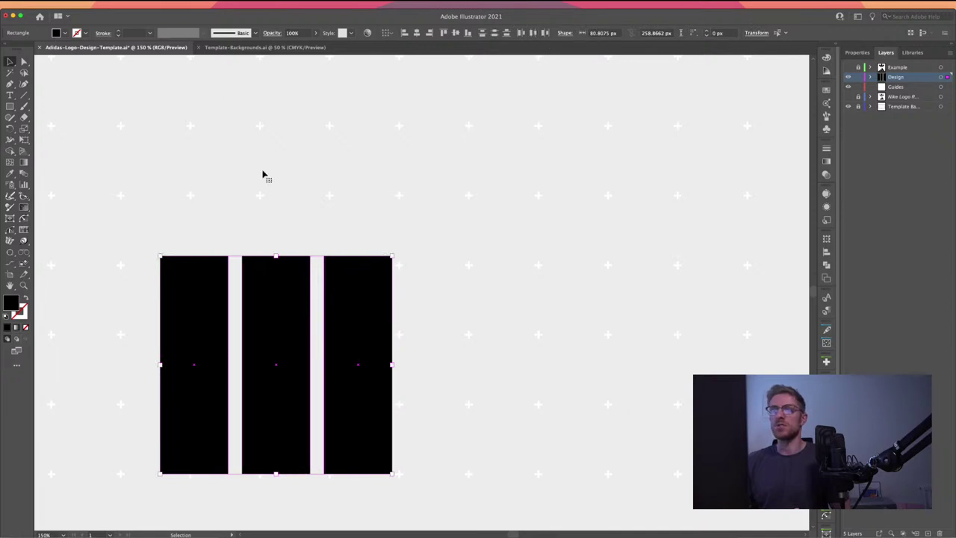
{"action": "left_click", "coordinate": [190, 231]}
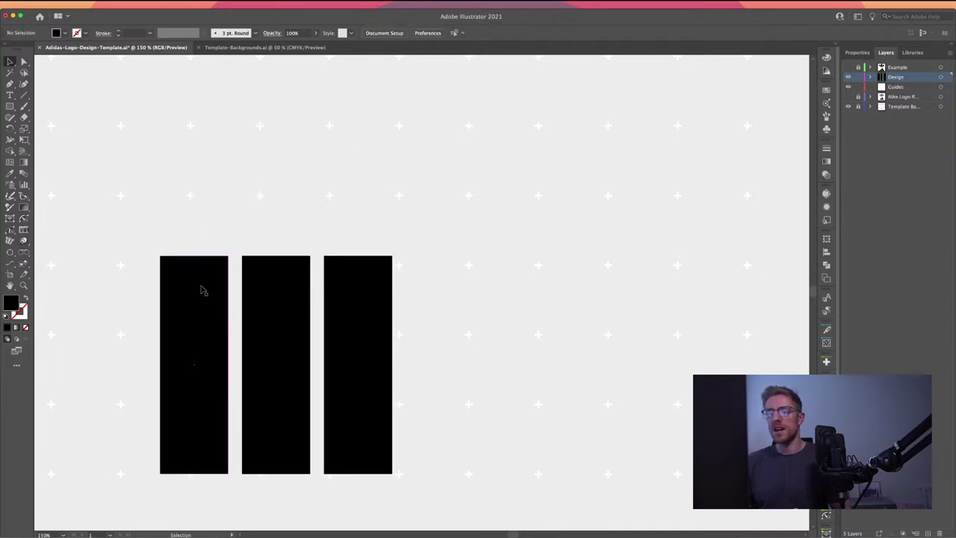
- Stagger the bars' heights into even steps and rotate the group about 34°
{"action": "left_click_drag", "start_coordinate": [203, 245], "coordinate": [260, 299]}
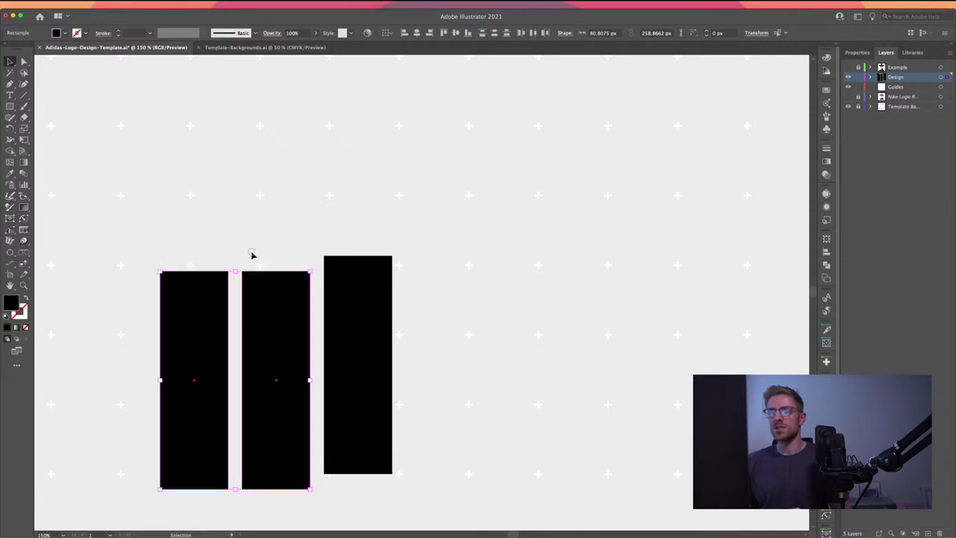
{"action": "left_click", "coordinate": [252, 256]}
{"action": "left_click_drag", "start_coordinate": [198, 288], "coordinate": [200, 307]}
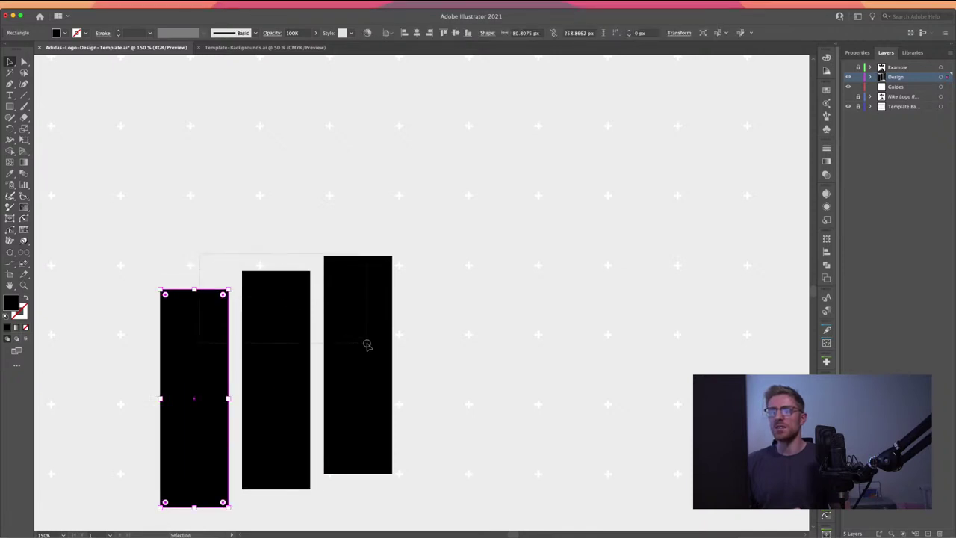
{"action": "key", "text": "super+a"}
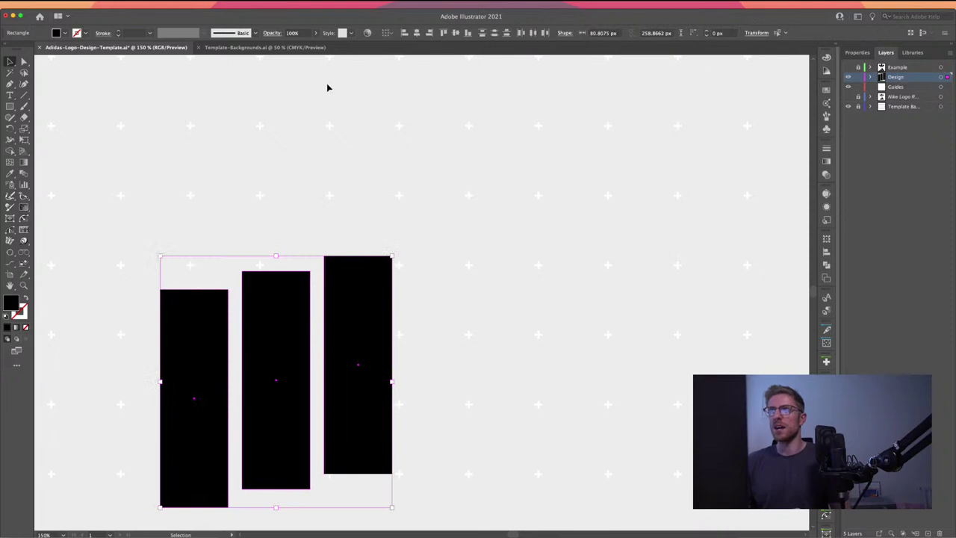
{"action": "left_click", "coordinate": [494, 34]}
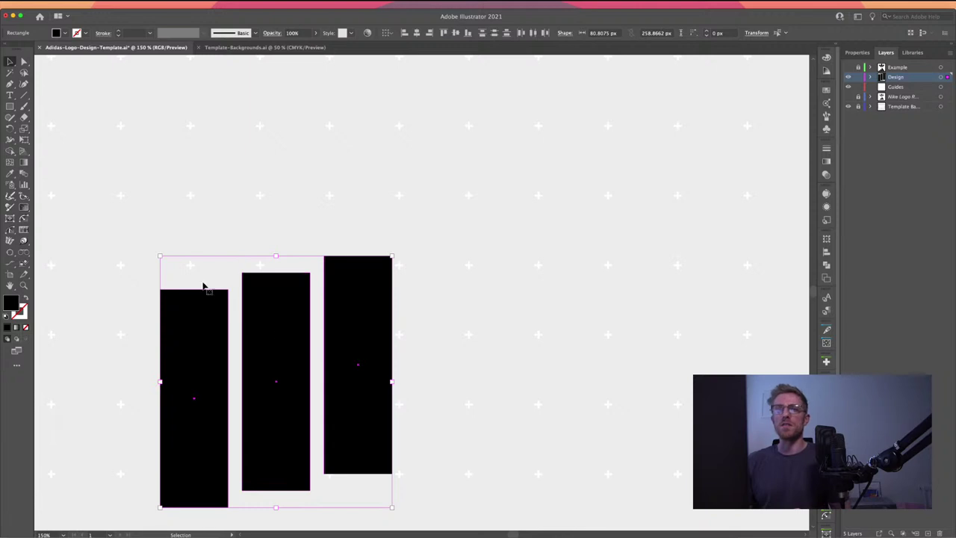
{"action": "left_click_drag", "start_coordinate": [294, 311], "coordinate": [335, 240]}
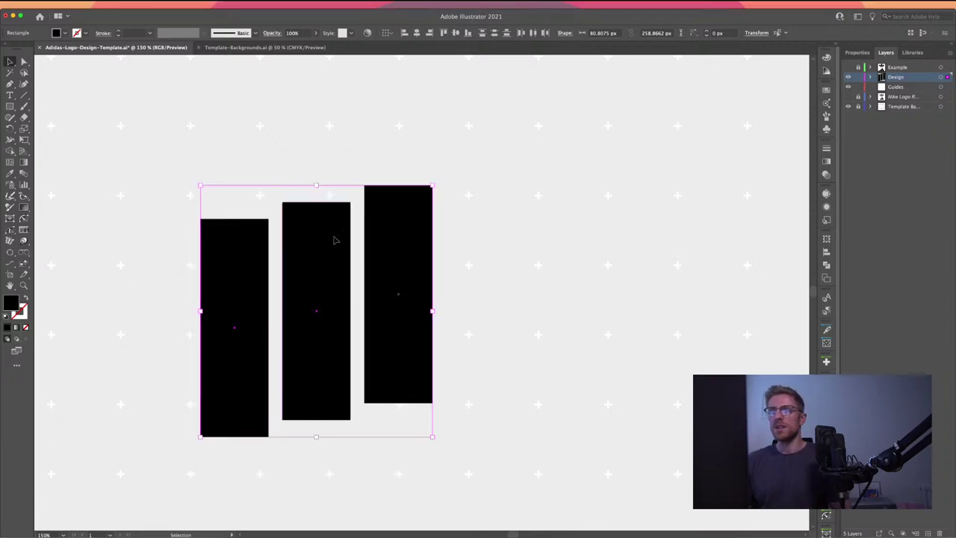
{"action": "left_click_drag", "start_coordinate": [437, 184], "coordinate": [339, 173]}
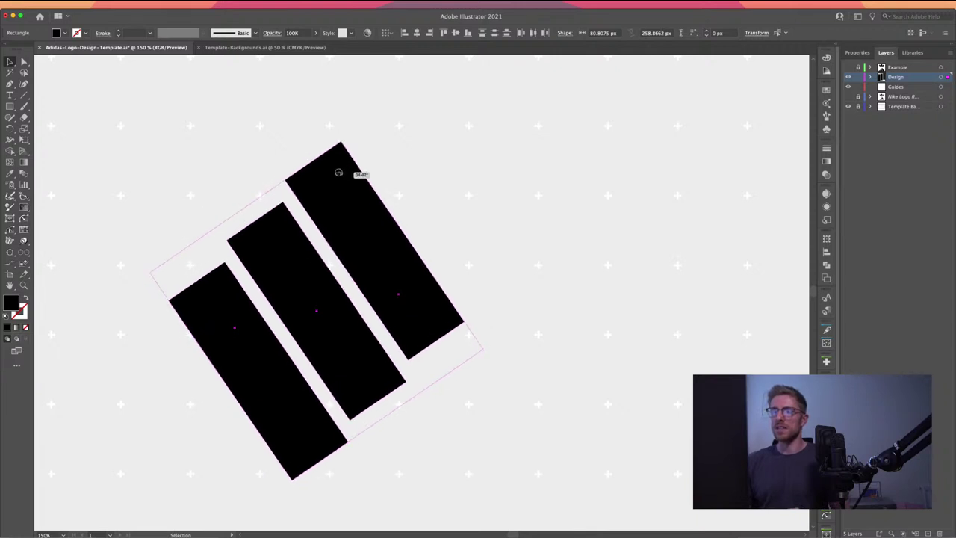
{"action": "left_click", "coordinate": [208, 171]}
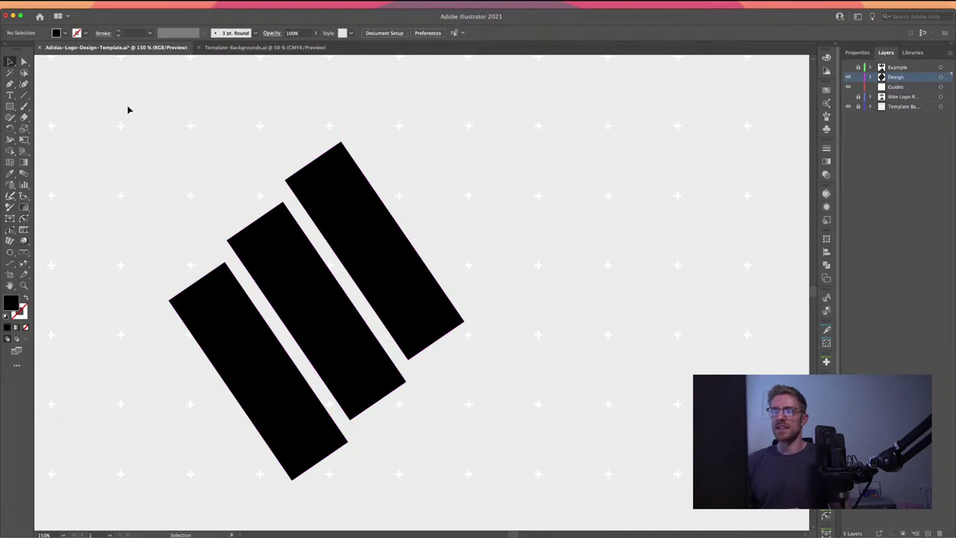
- Draw a horizontal cutting line across the lower bars and nudge it up slightly
{"action": "left_click", "coordinate": [23, 94]}
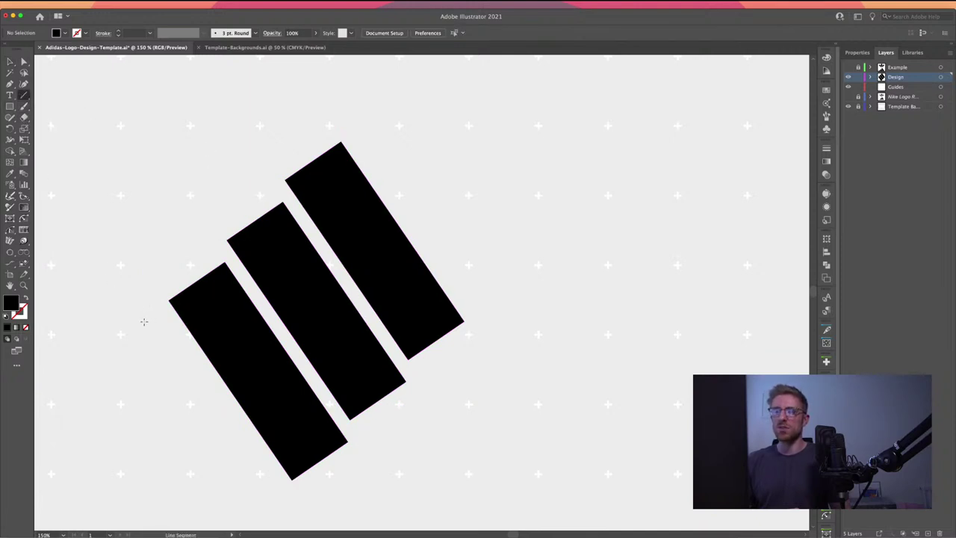
{"action": "left_click_drag", "start_coordinate": [146, 321], "coordinate": [531, 319]}
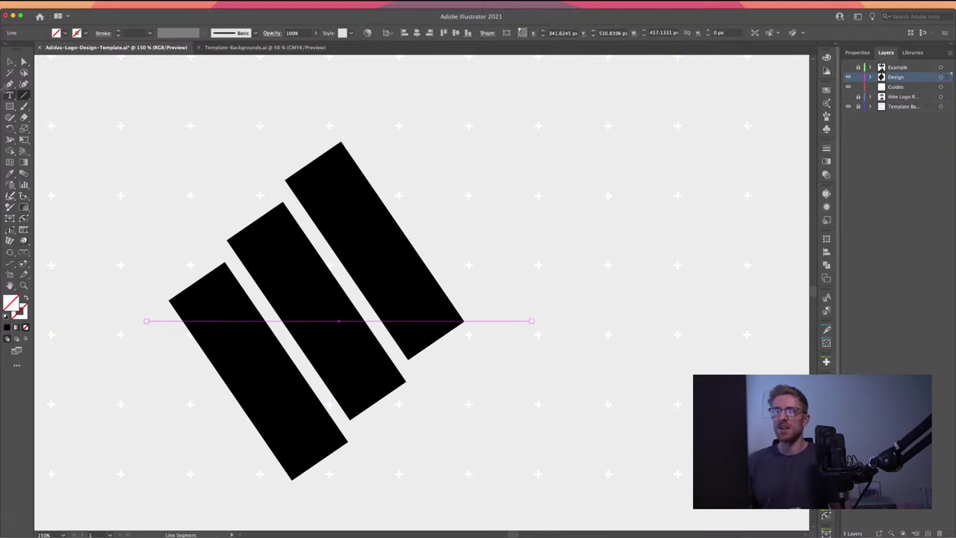
{"action": "left_click", "coordinate": [10, 61]}
{"action": "key", "text": "Up"}
{"action": "key", "text": "Up"}
{"action": "key", "text": "Up"}
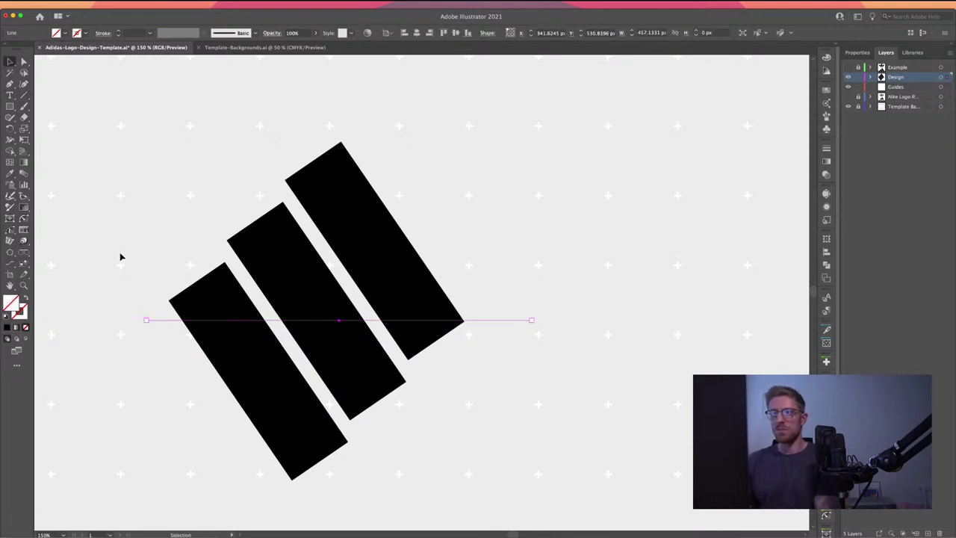
{"action": "key", "text": "Up"}
{"action": "key", "text": "Up"}
{"action": "key", "text": "Up"}
{"action": "key", "text": "Up"}
{"action": "key", "text": "Up"}
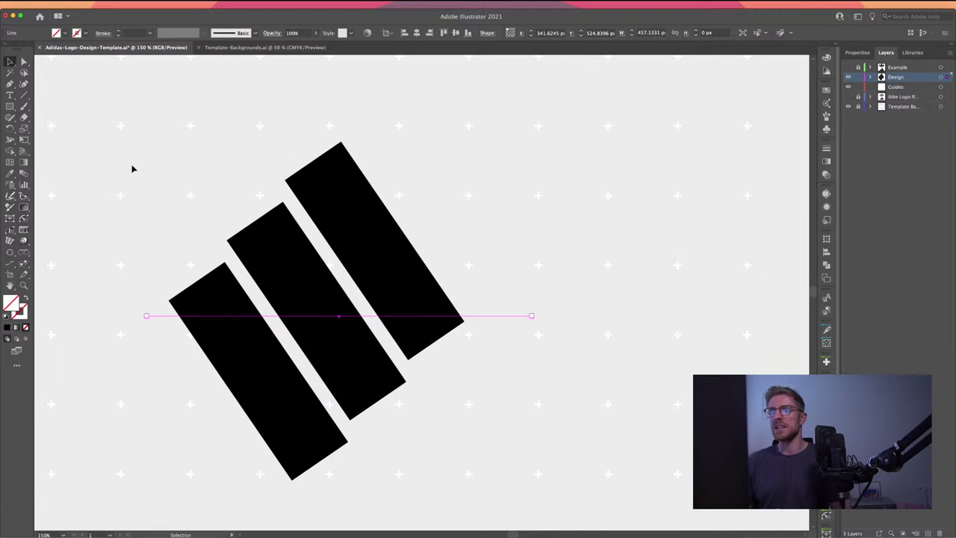
- Remove the bar pieces below the line with Shape Builder, then delete the cutting line
{"action": "left_click_drag", "start_coordinate": [131, 166], "coordinate": [476, 381]}
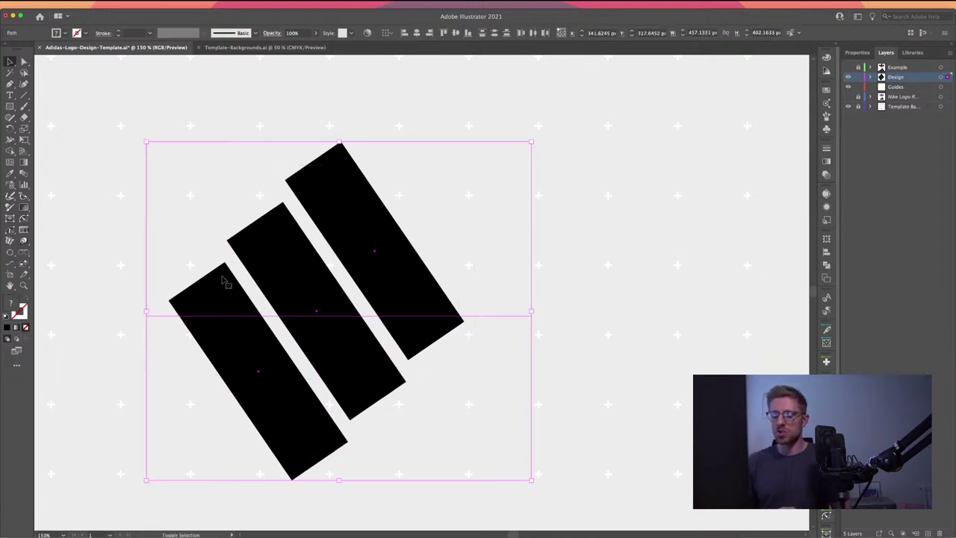
{"action": "key", "text": "shift+m"}
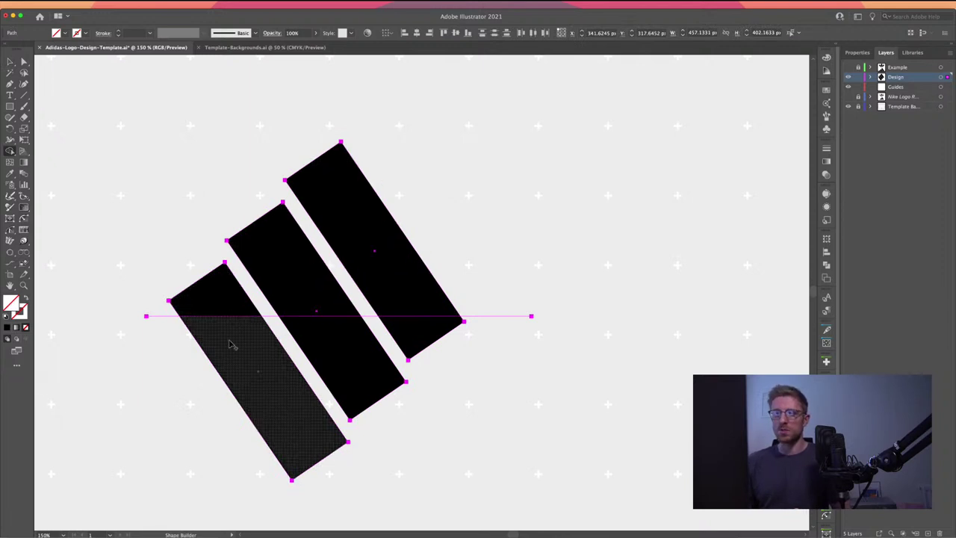
{"action": "left_click_drag", "start_coordinate": [195, 363], "coordinate": [434, 333]}
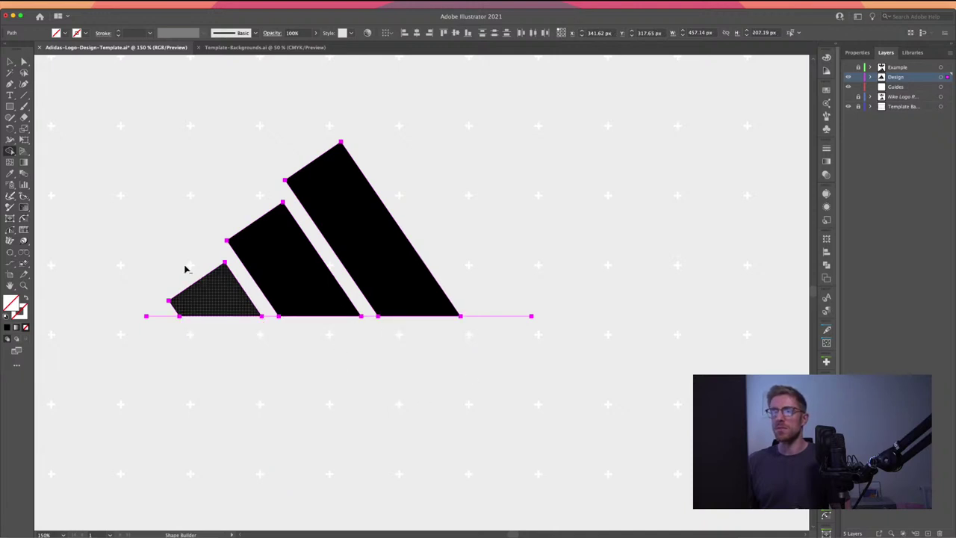
{"action": "left_click", "coordinate": [10, 61]}
{"action": "left_click", "coordinate": [154, 297]}
{"action": "left_click_drag", "start_coordinate": [149, 297], "coordinate": [164, 337]}
{"action": "key", "text": "Delete"}
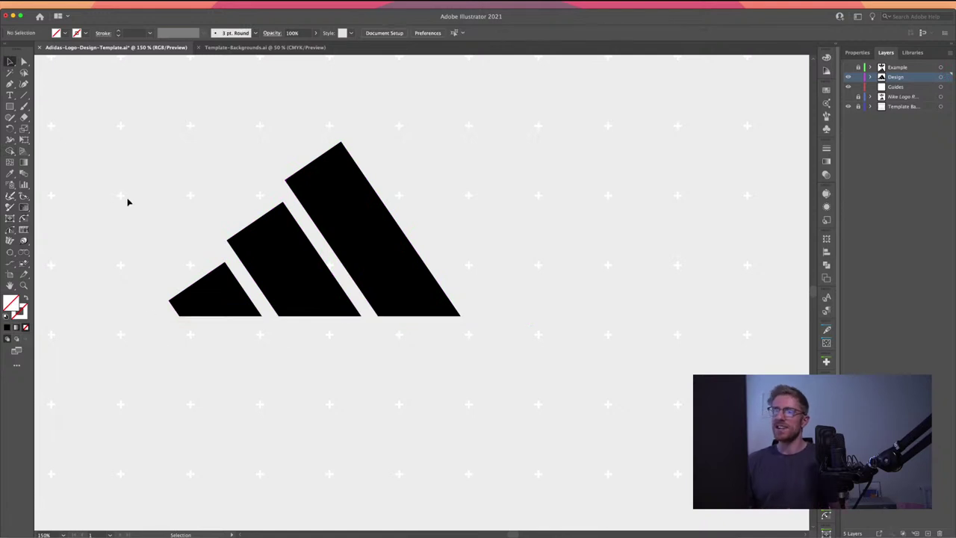
{"action": "key", "text": "super+minus"}
{"action": "key", "text": "super+minus"}
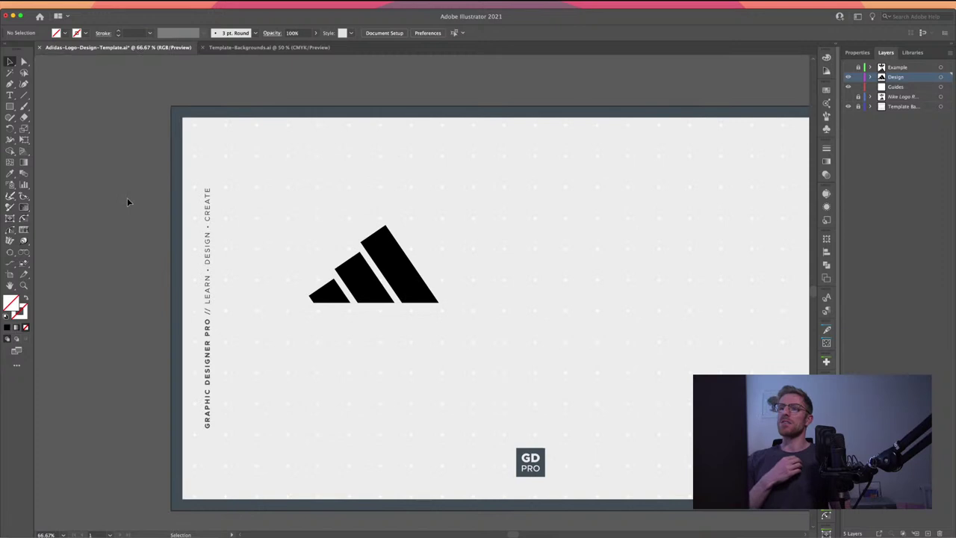
- Reposition the black three-bar logo on the artboard
{"action": "key", "text": "v"}
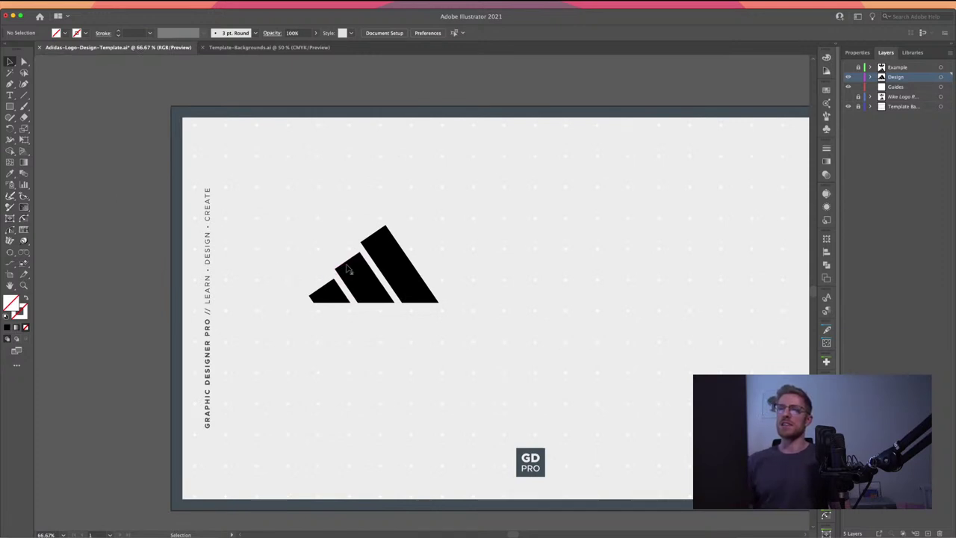
{"action": "left_click_drag", "start_coordinate": [304, 232], "coordinate": [331, 348]}
{"action": "left_click_drag", "start_coordinate": [301, 268], "coordinate": [320, 301]}
{"action": "left_click", "coordinate": [263, 229]}
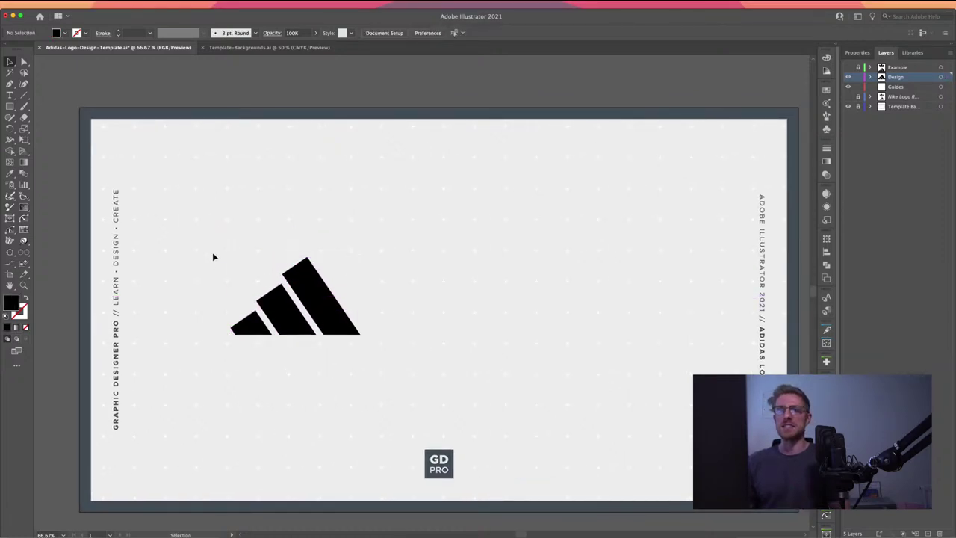
- Turn on visibility of the grey Adidas reference logos and frame both logos
{"action": "scroll", "coordinate": [200, 267], "scroll_direction": "right", "scroll_amount": 5}
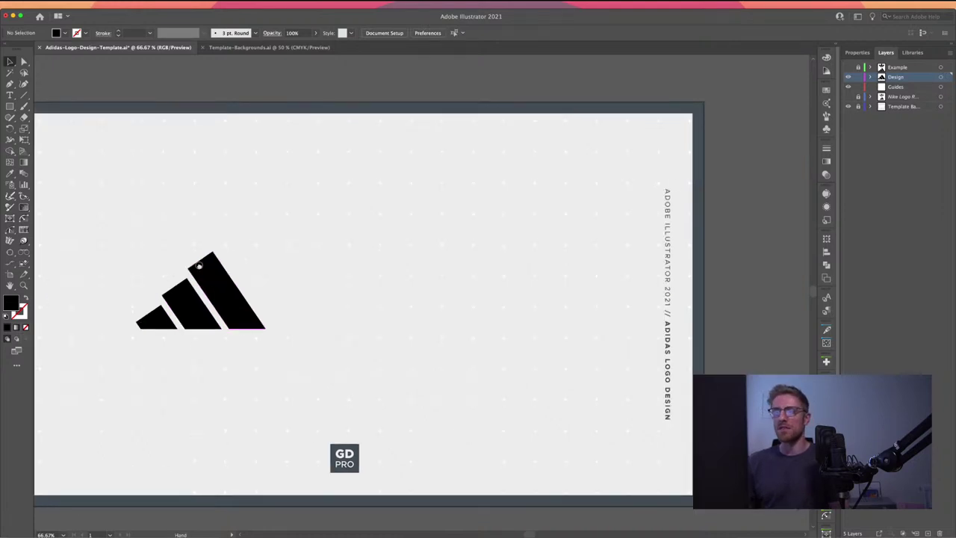
{"action": "left_click", "coordinate": [848, 98]}
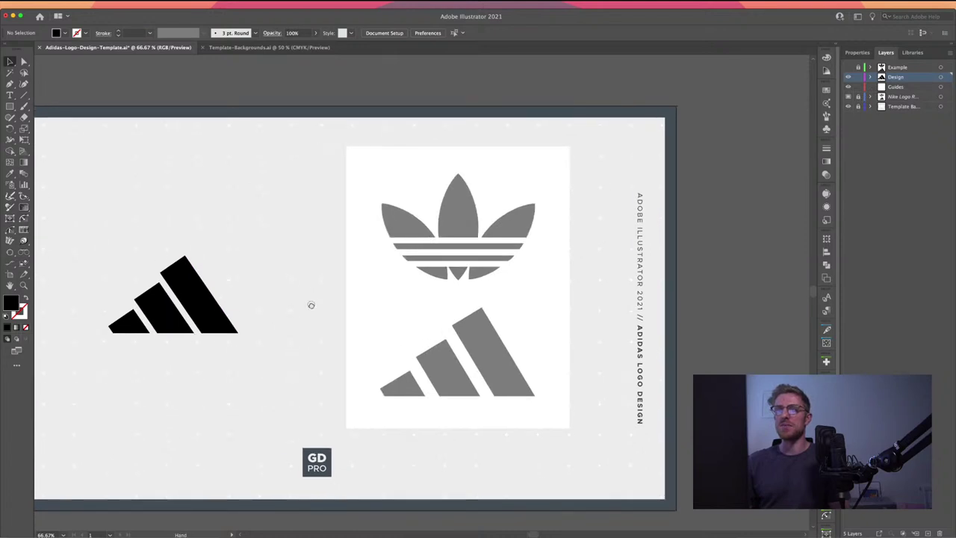
{"action": "left_click_drag", "start_coordinate": [312, 305], "coordinate": [397, 284]}
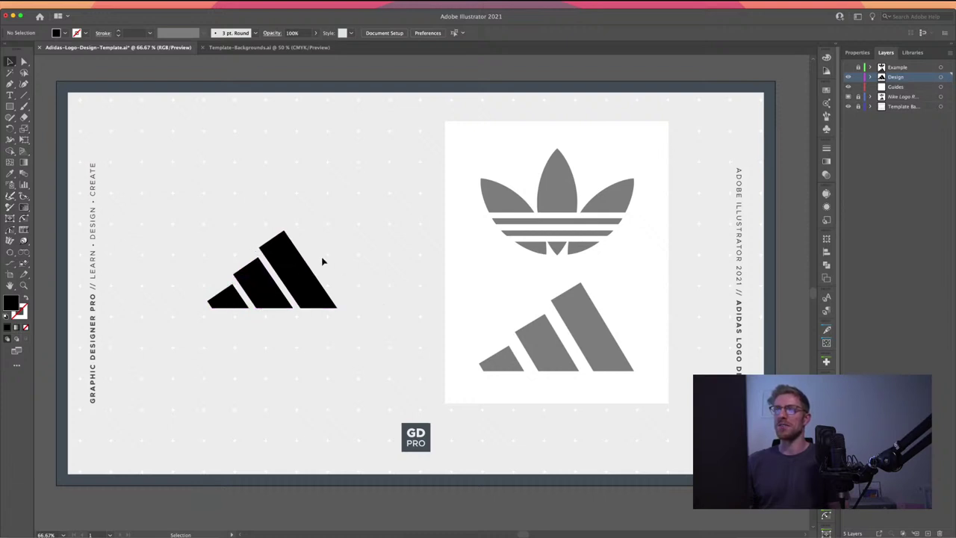
- Widen the black three-bar logo over the grey reference, then zoom in on the reference
{"action": "left_click", "coordinate": [277, 259]}
{"action": "left_click_drag", "start_coordinate": [204, 259], "coordinate": [635, 324]}
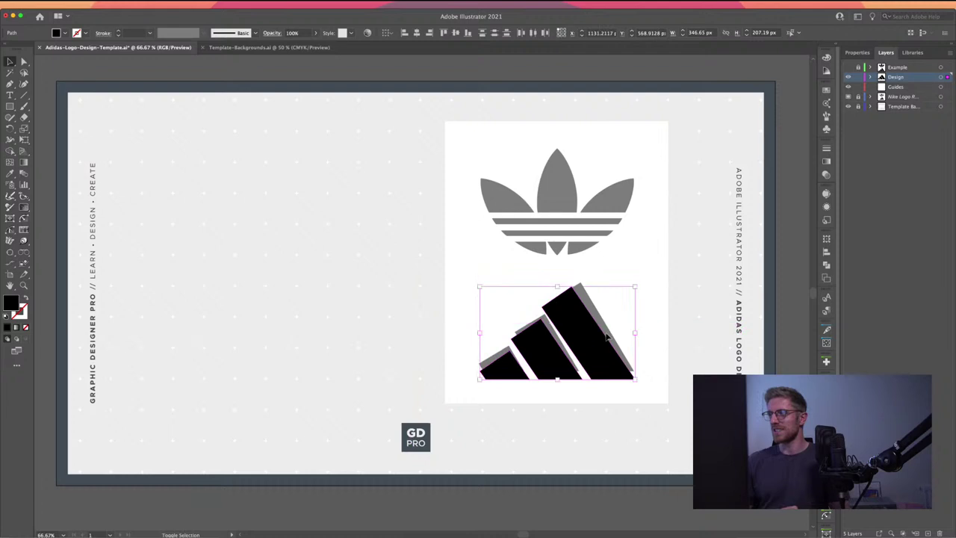
{"action": "left_click_drag", "start_coordinate": [589, 344], "coordinate": [303, 310]}
{"action": "left_click", "coordinate": [371, 267]}
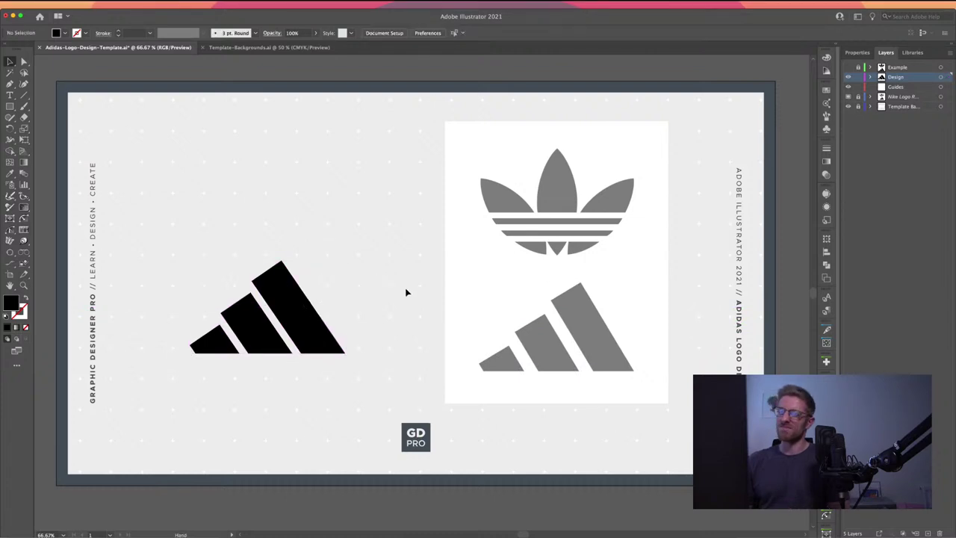
{"action": "scroll", "coordinate": [408, 296], "scroll_direction": "right", "scroll_amount": 5}
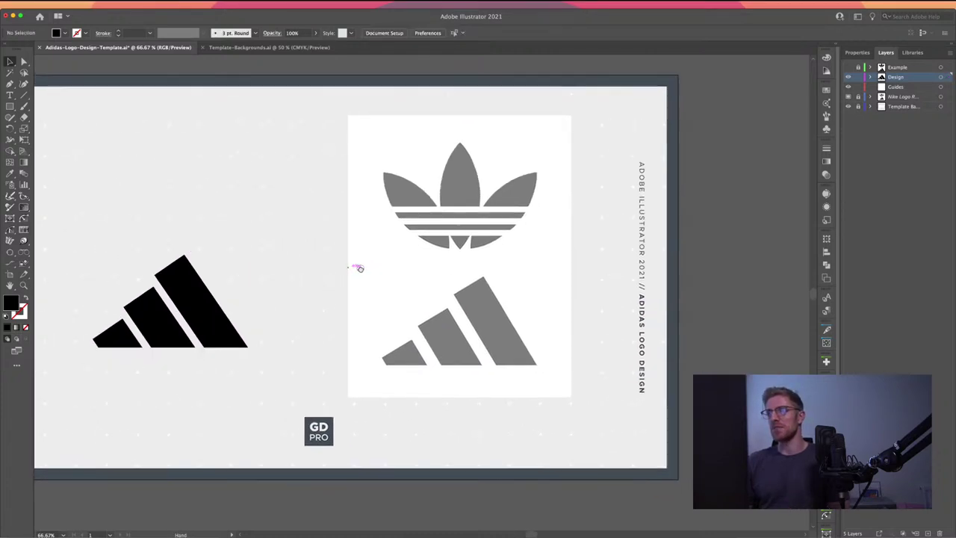
{"action": "left_click_drag", "start_coordinate": [379, 284], "coordinate": [363, 271]}
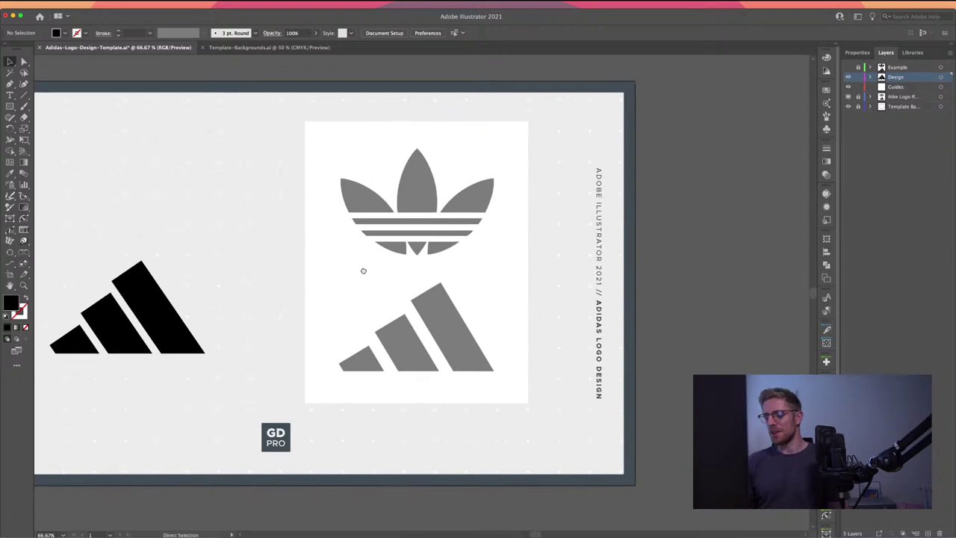
{"action": "key", "text": "super+equal"}
{"action": "key", "text": "super+equal"}
{"action": "scroll", "coordinate": [379, 266], "scroll_direction": "down", "scroll_amount": 4}
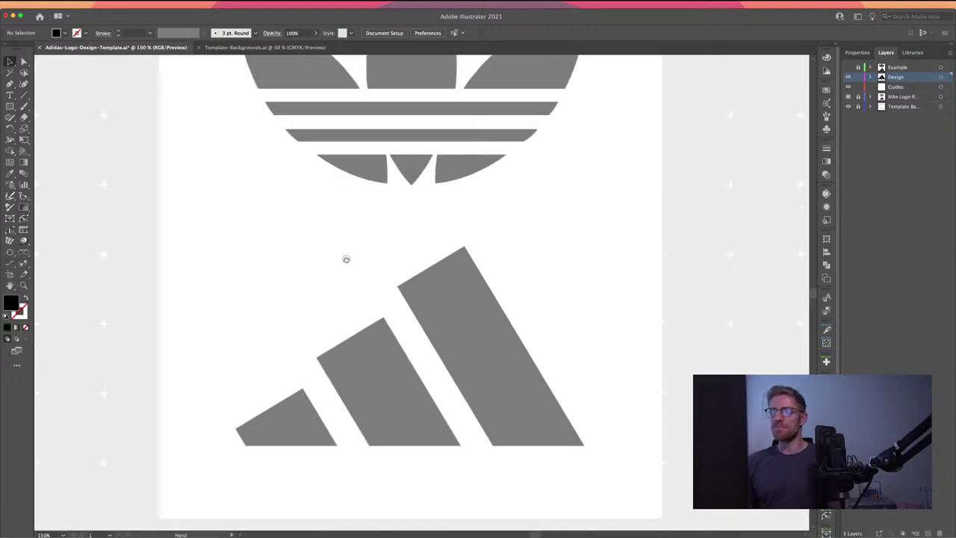
- Make Guides the active layer in the Layers panel
{"action": "left_click", "coordinate": [907, 87]}
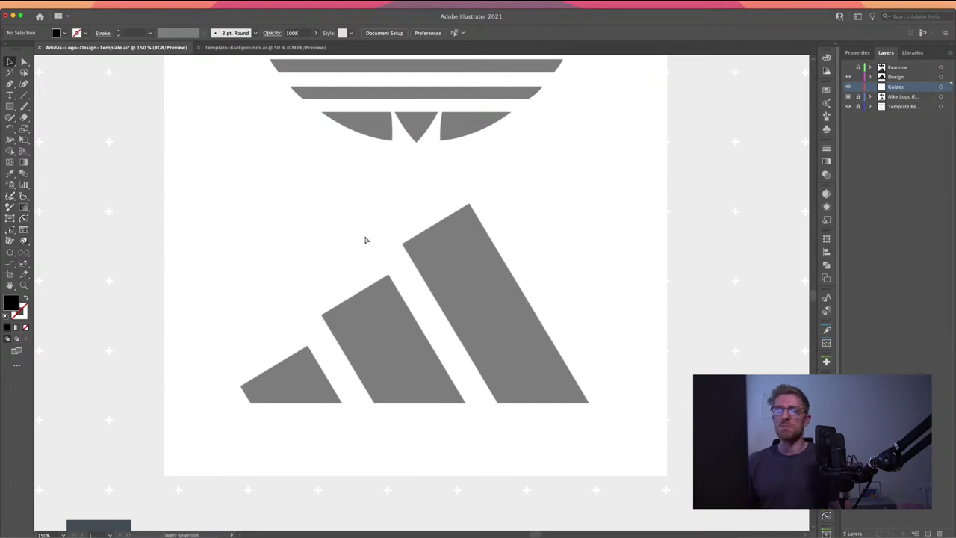
{"action": "key", "text": "super+minus"}
{"action": "key", "text": "super+equal"}
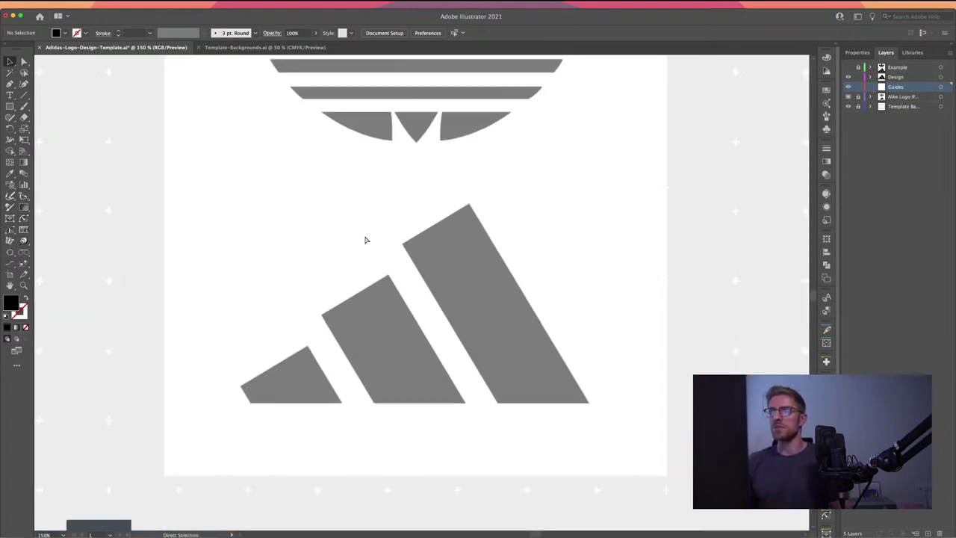
{"action": "scroll", "coordinate": [366, 251], "scroll_direction": "down", "scroll_amount": 3}
{"action": "scroll", "coordinate": [366, 250], "scroll_direction": "right", "scroll_amount": 2}
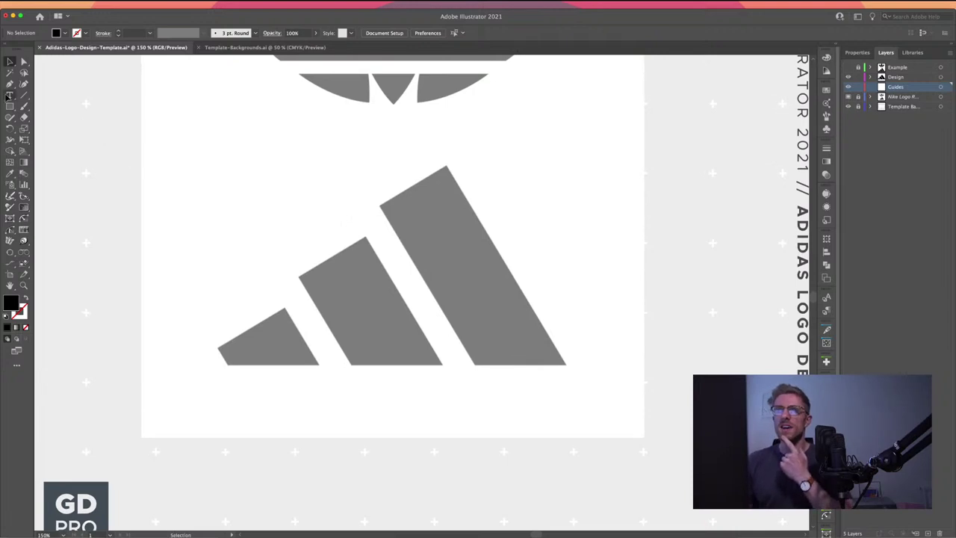
- Set up the Line Segment tool with no fill, an RGB Magenta stroke, and 0.25 pt weight
{"action": "left_click", "coordinate": [23, 95]}
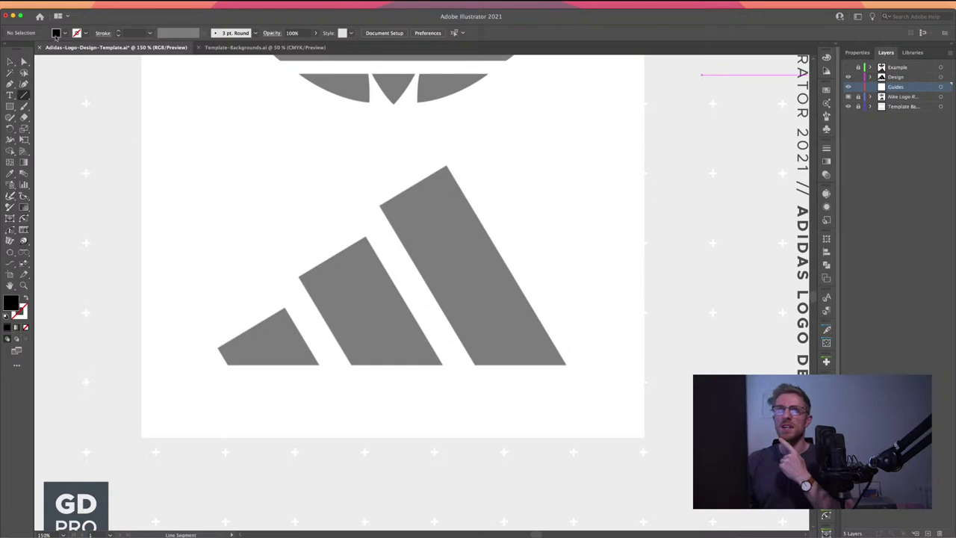
{"action": "left_click", "coordinate": [24, 298]}
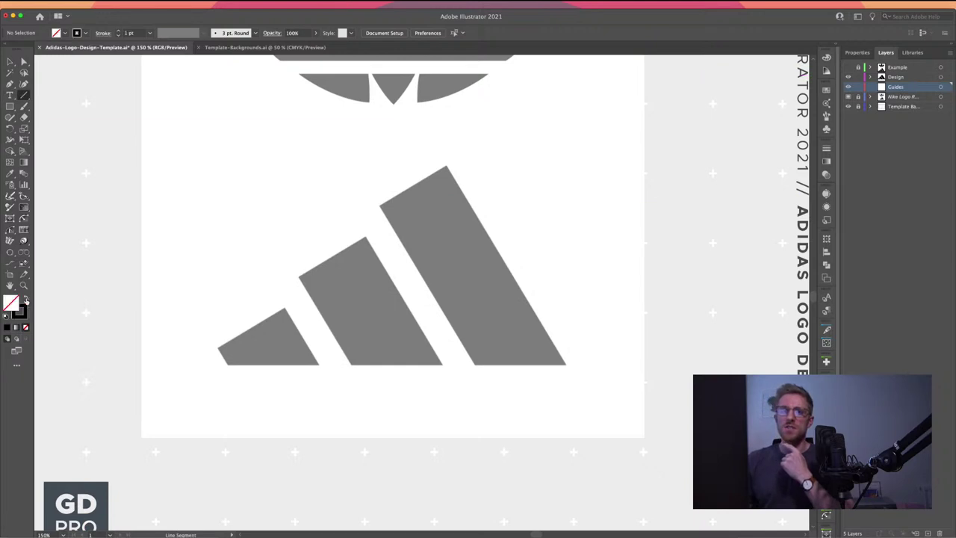
{"action": "left_click", "coordinate": [84, 34]}
{"action": "left_click", "coordinate": [65, 52]}
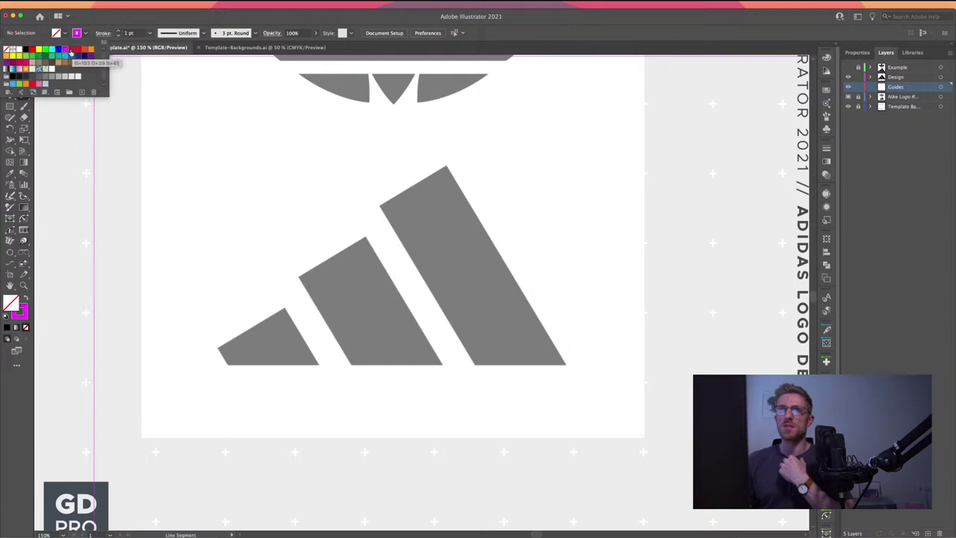
{"action": "left_click", "coordinate": [104, 21]}
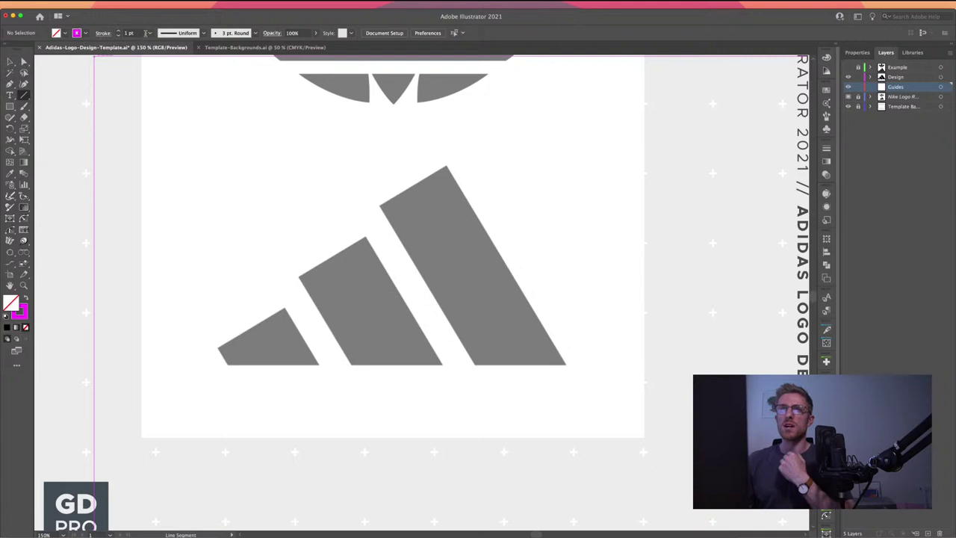
{"action": "left_click", "coordinate": [150, 34]}
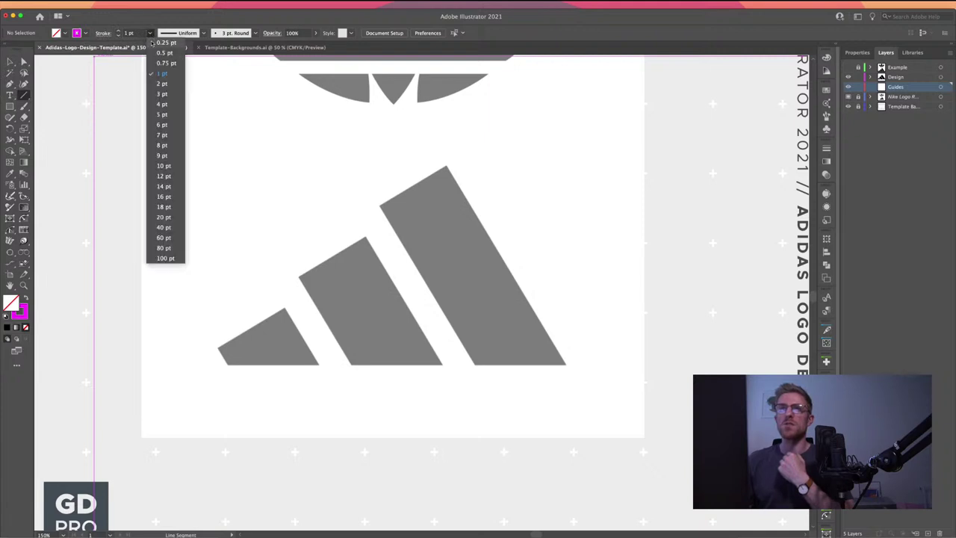
{"action": "left_click", "coordinate": [152, 43]}
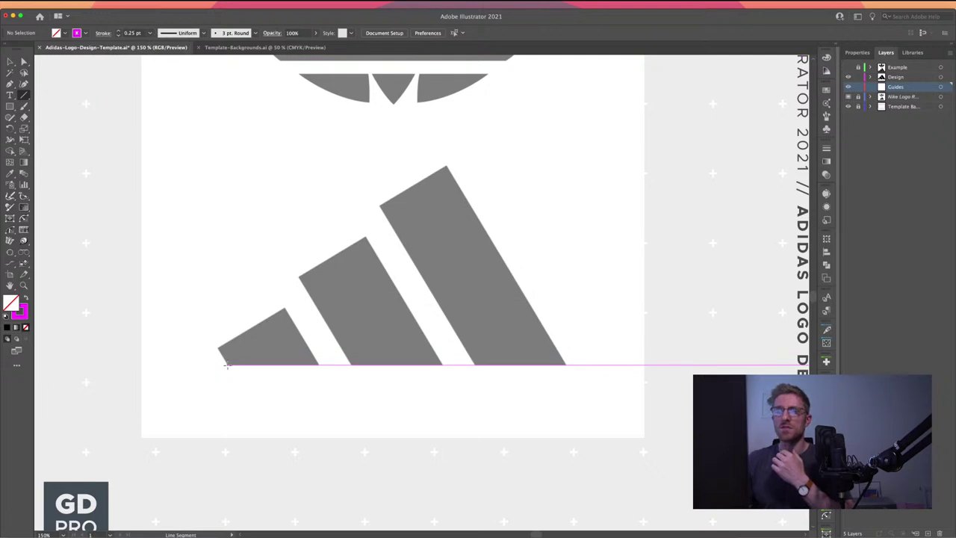
- Draw a magenta guide line along the grey logo's baseline with a 0.25 pt stroke
{"action": "left_click_drag", "start_coordinate": [227, 365], "coordinate": [568, 365]}
{"action": "key", "text": "super+equal"}
{"action": "key", "text": "super+equal"}
{"action": "key", "text": "super+equal"}
{"action": "key", "text": "super+equal"}
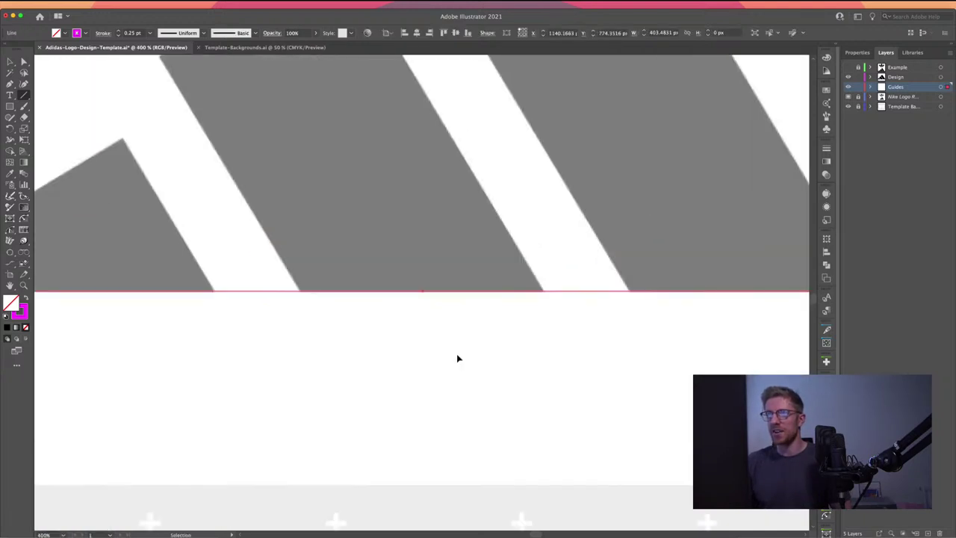
{"action": "left_click_drag", "start_coordinate": [251, 269], "coordinate": [555, 280]}
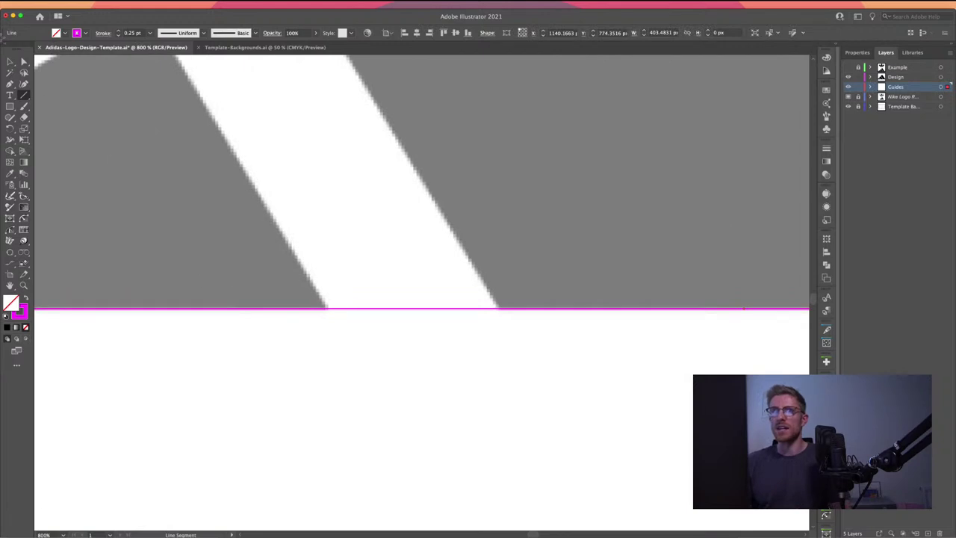
{"action": "left_click", "coordinate": [150, 33]}
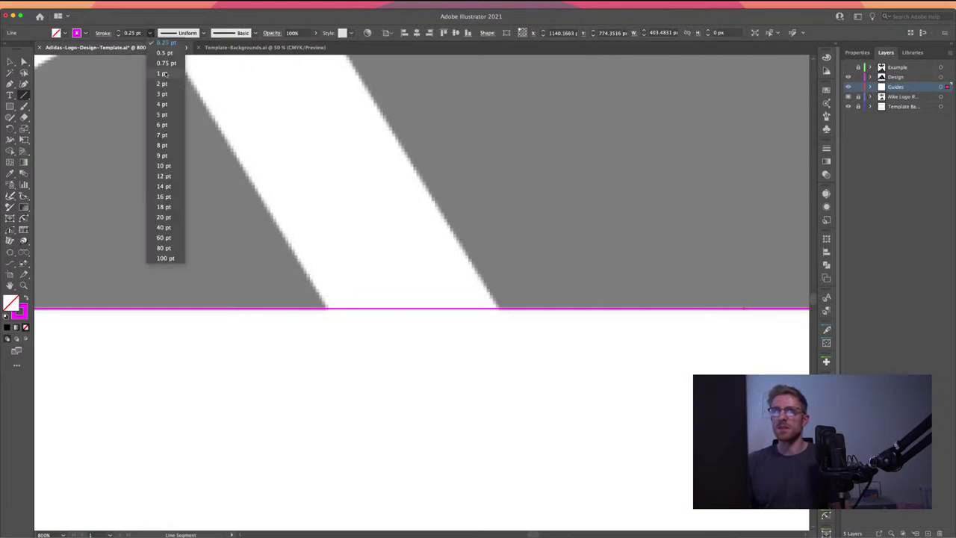
{"action": "left_click", "coordinate": [161, 104]}
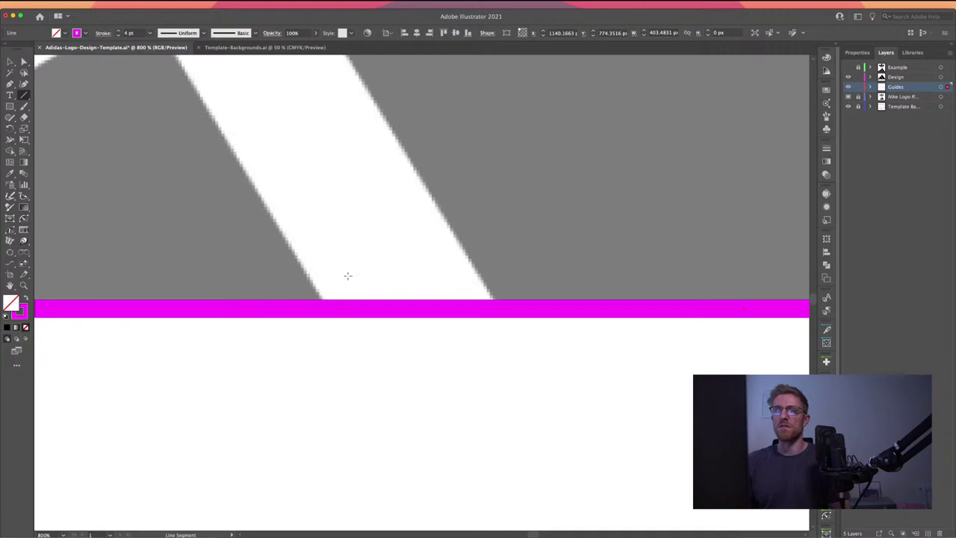
{"action": "left_click", "coordinate": [10, 61]}
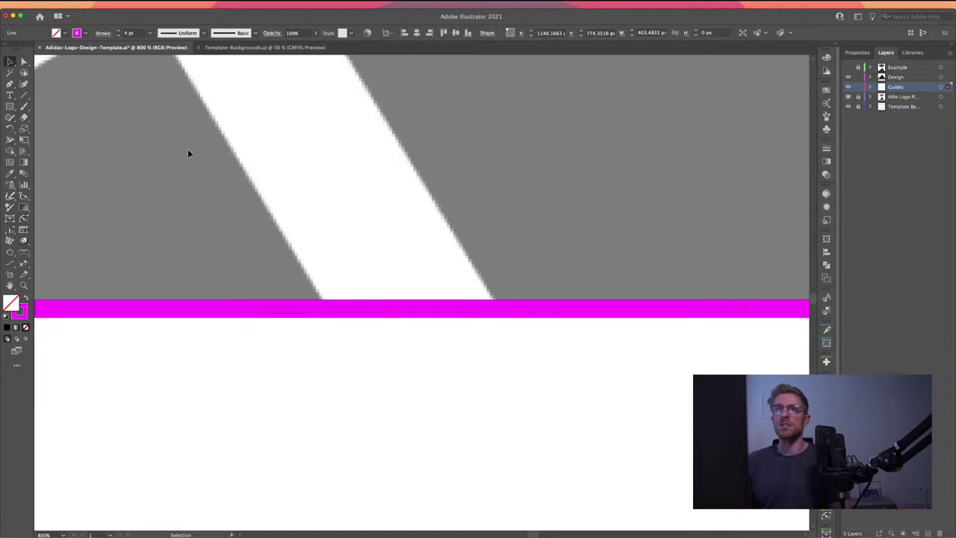
{"action": "left_click", "coordinate": [149, 35]}
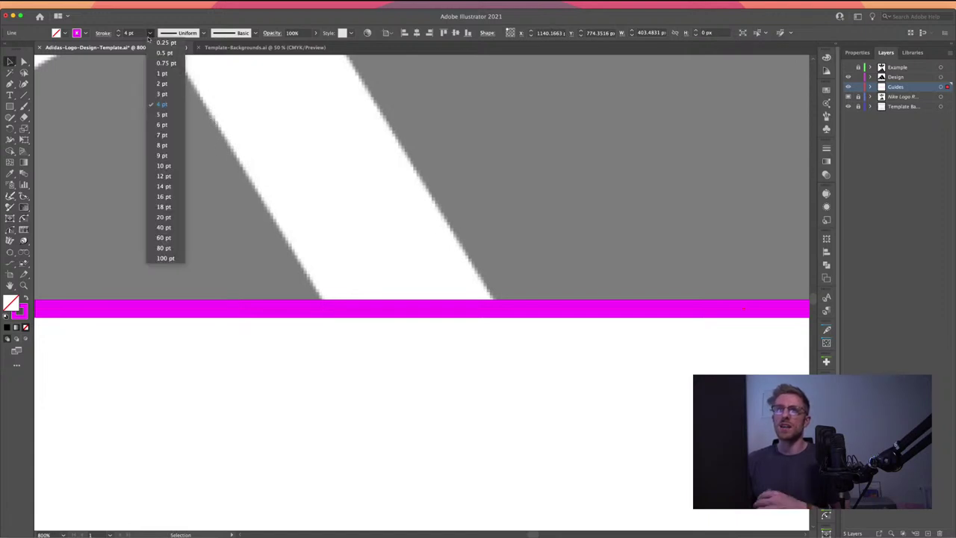
{"action": "left_click", "coordinate": [160, 44]}
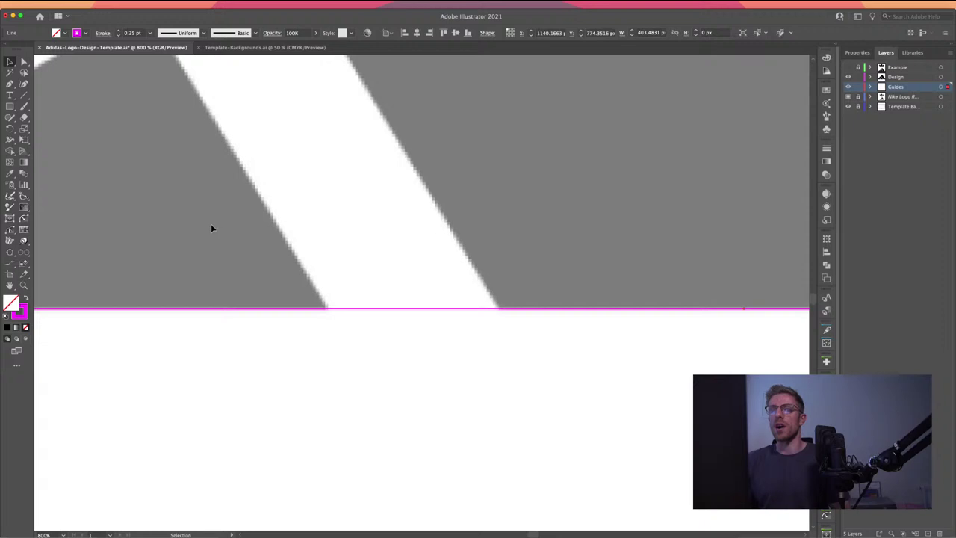
- Extend the guide line's left end past the bars, then zoom out to view the logo
{"action": "left_click_drag", "start_coordinate": [217, 227], "coordinate": [580, 233]}
{"action": "scroll", "coordinate": [307, 273], "scroll_direction": "left", "scroll_amount": 3}
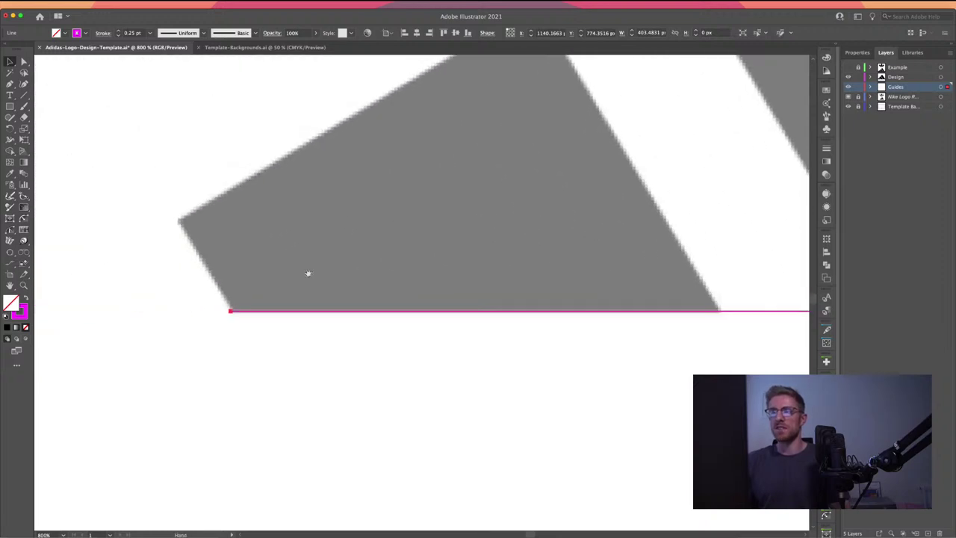
{"action": "scroll", "coordinate": [339, 276], "scroll_direction": "down", "scroll_amount": 2}
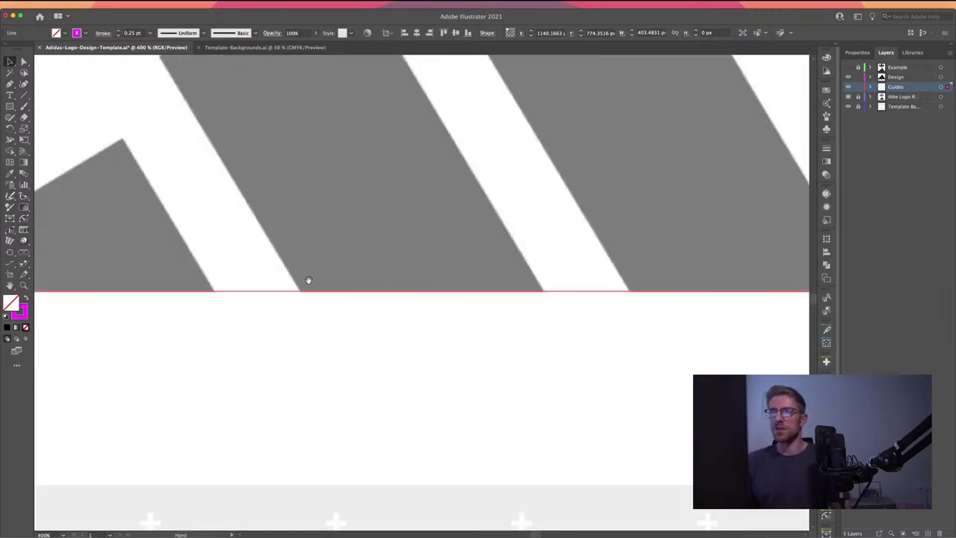
{"action": "scroll", "coordinate": [309, 279], "scroll_direction": "left", "scroll_amount": 6}
{"action": "scroll", "coordinate": [310, 280], "scroll_direction": "up", "scroll_amount": 1}
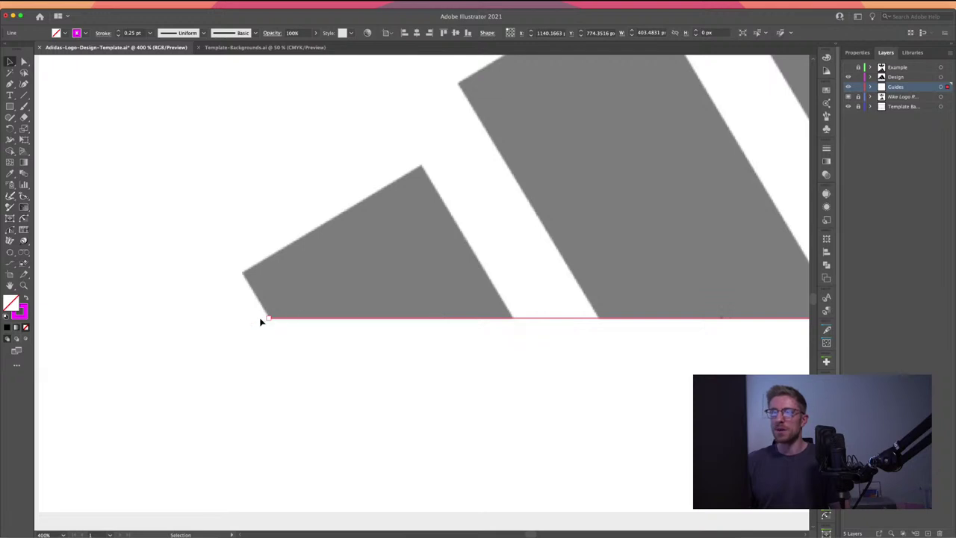
{"action": "left_click_drag", "start_coordinate": [268, 319], "coordinate": [124, 322]}
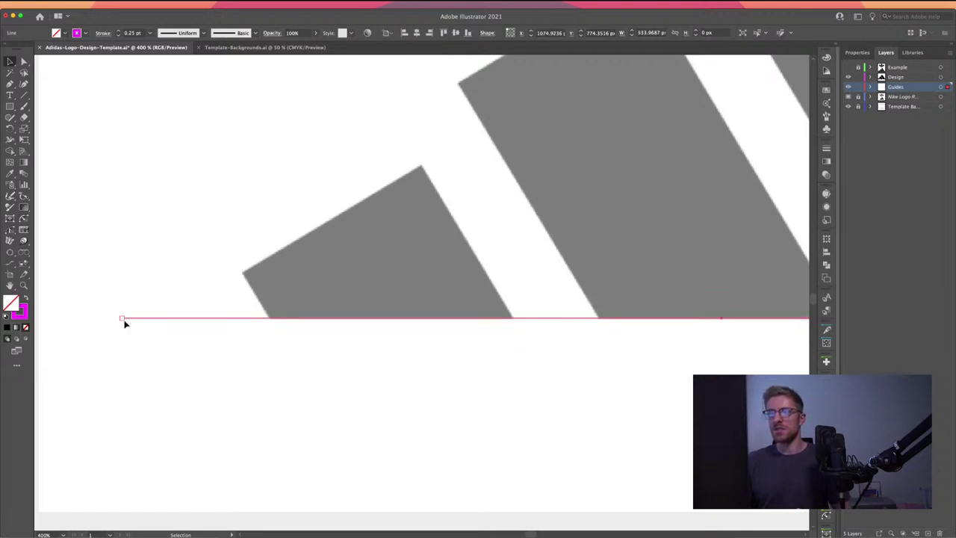
{"action": "scroll", "coordinate": [160, 322], "scroll_direction": "right", "scroll_amount": 7}
{"action": "scroll", "coordinate": [160, 322], "scroll_direction": "up", "scroll_amount": 1}
{"action": "key", "text": "a"}
{"action": "key", "text": "super+minus"}
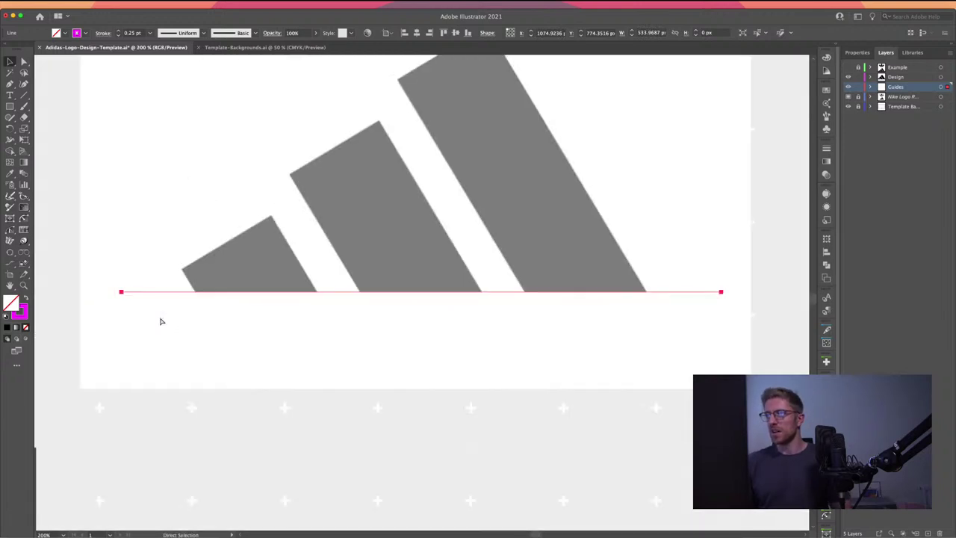
{"action": "key", "text": "v"}
{"action": "scroll", "coordinate": [171, 321], "scroll_direction": "up", "scroll_amount": 1}
{"action": "scroll", "coordinate": [171, 321], "scroll_direction": "right", "scroll_amount": 1}
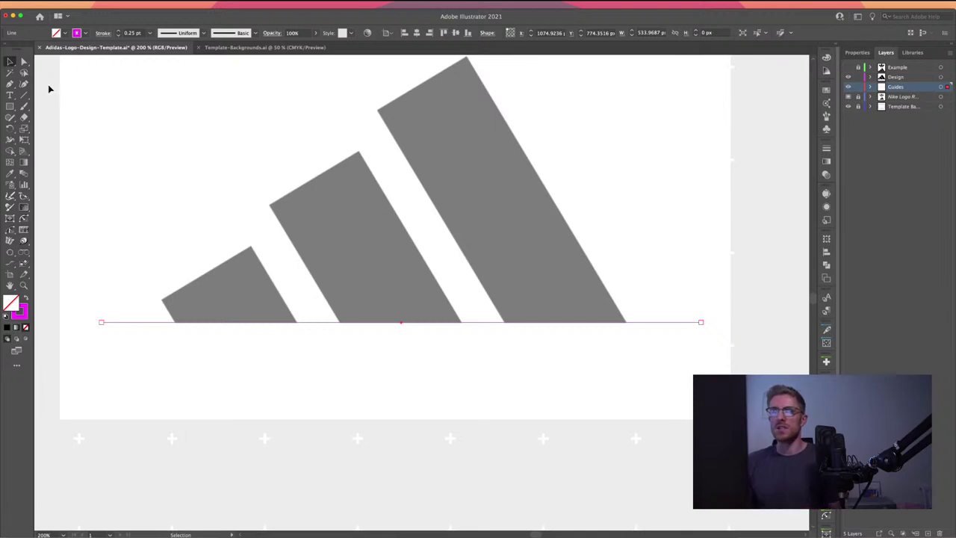
- Draw a tall magenta guide rectangle over the smallest bar
{"action": "left_click", "coordinate": [99, 124]}
{"action": "left_click_drag", "start_coordinate": [131, 205], "coordinate": [148, 225]}
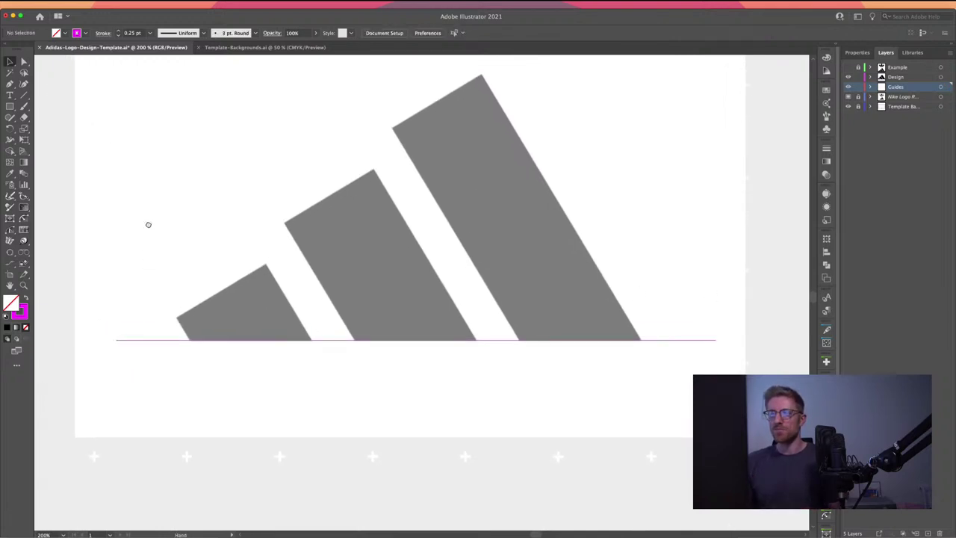
{"action": "left_click", "coordinate": [9, 106]}
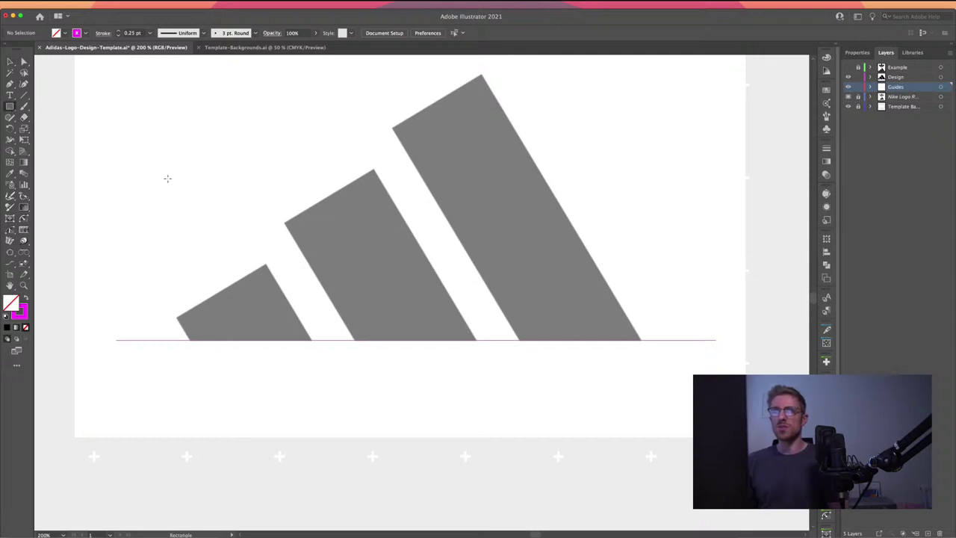
{"action": "left_click_drag", "start_coordinate": [167, 170], "coordinate": [254, 416]}
{"action": "key", "text": "v"}
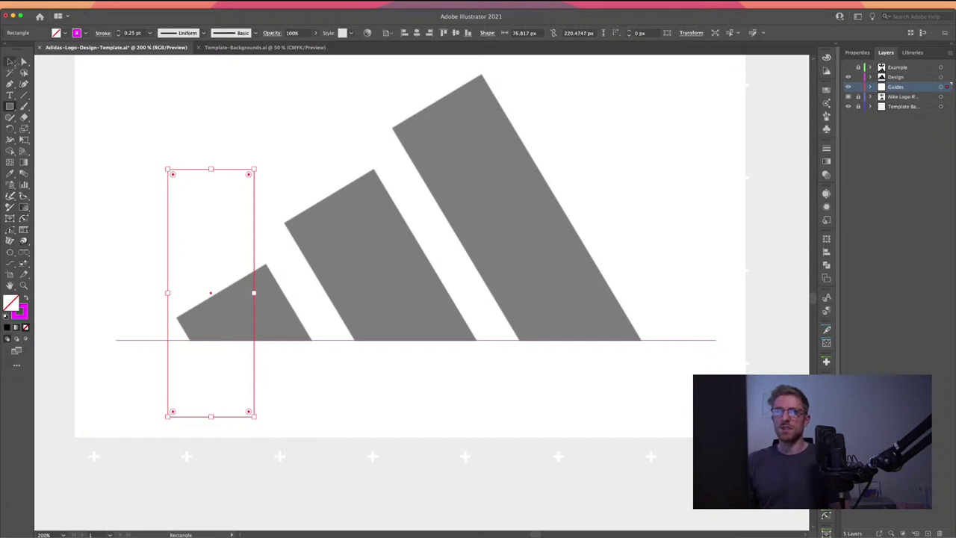
- Move the rectangle's corner onto the tallest bar's top corner and stretch it below the baseline
{"action": "left_click", "coordinate": [11, 62]}
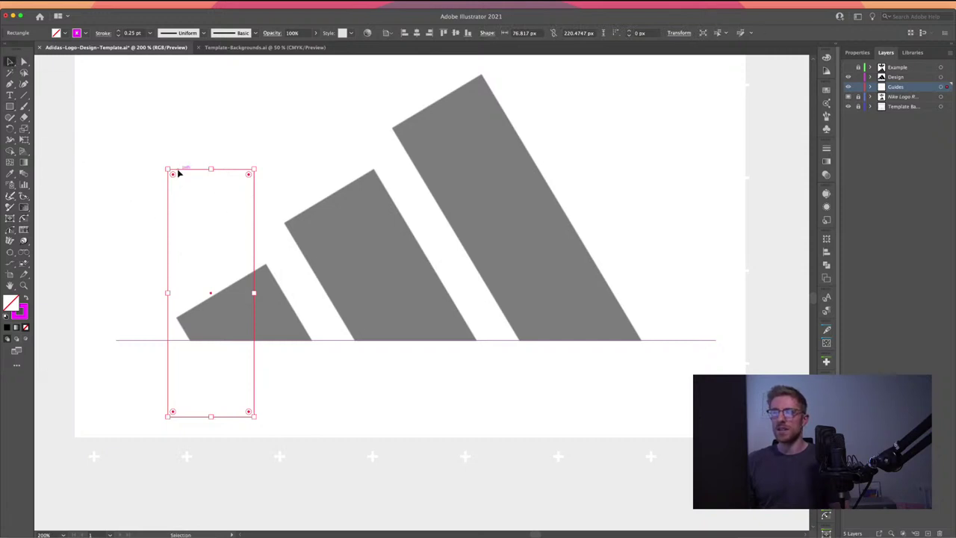
{"action": "left_click", "coordinate": [145, 169]}
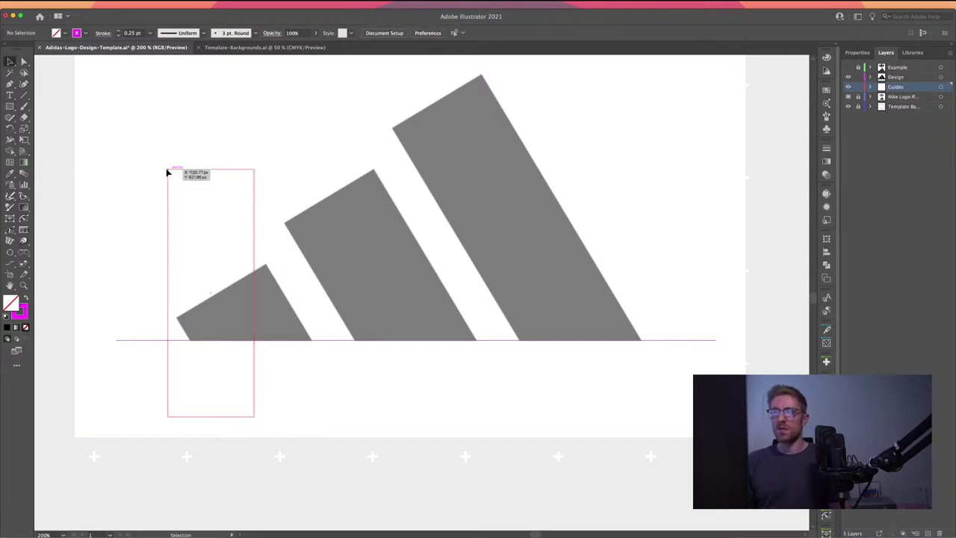
{"action": "left_click_drag", "start_coordinate": [168, 172], "coordinate": [396, 130]}
{"action": "scroll", "coordinate": [433, 247], "scroll_direction": "down", "scroll_amount": 2}
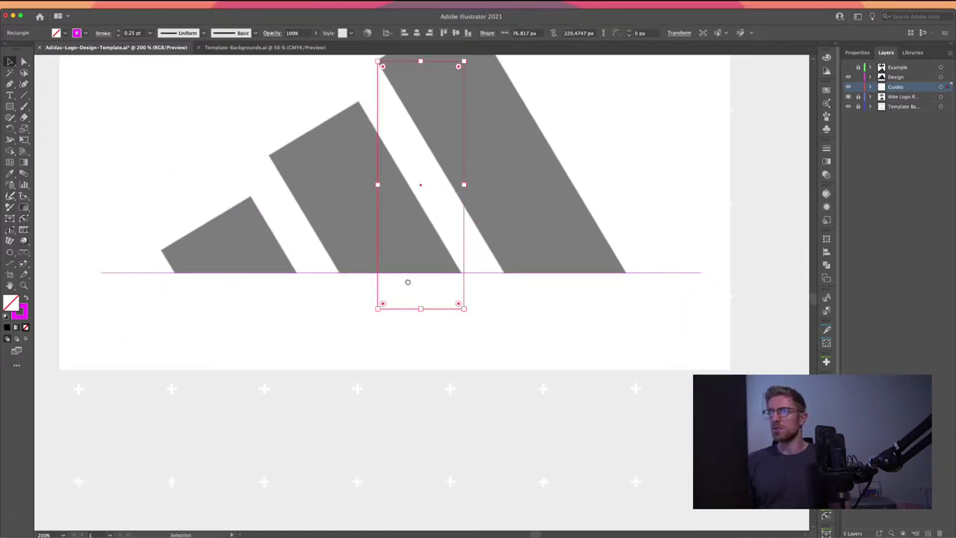
{"action": "left_click_drag", "start_coordinate": [418, 306], "coordinate": [410, 484]}
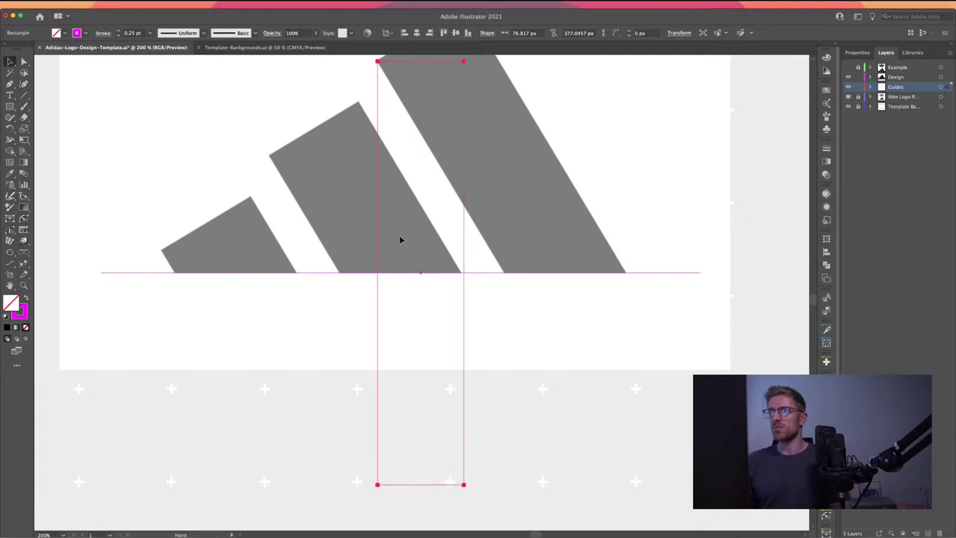
{"action": "left_click_drag", "start_coordinate": [399, 239], "coordinate": [378, 364]}
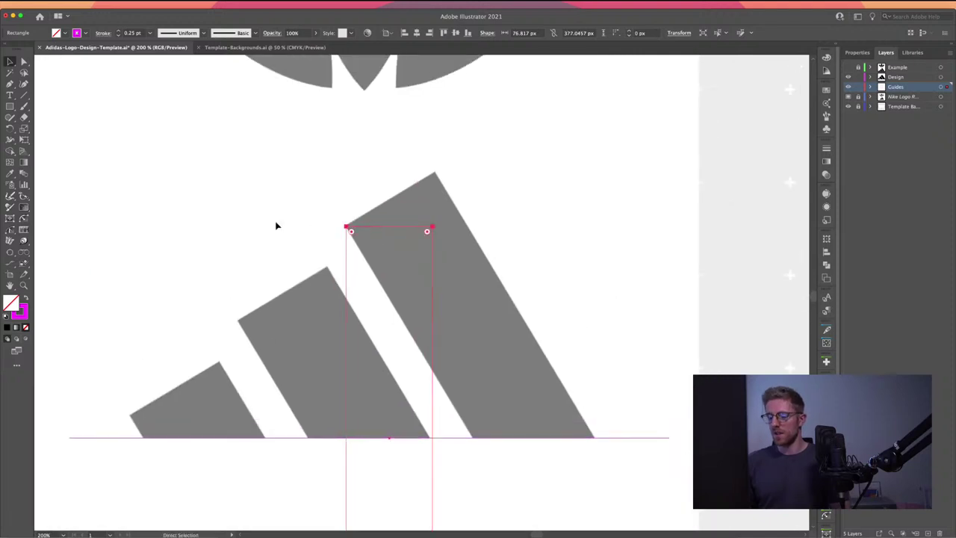
- Zoom in and snap the rectangle's top-left corner exactly onto the tallest bar's corner
{"action": "key", "text": "super+equal"}
{"action": "key", "text": "super+equal"}
{"action": "key", "text": "super+equal"}
{"action": "scroll", "coordinate": [246, 299], "scroll_direction": "down", "scroll_amount": 4}
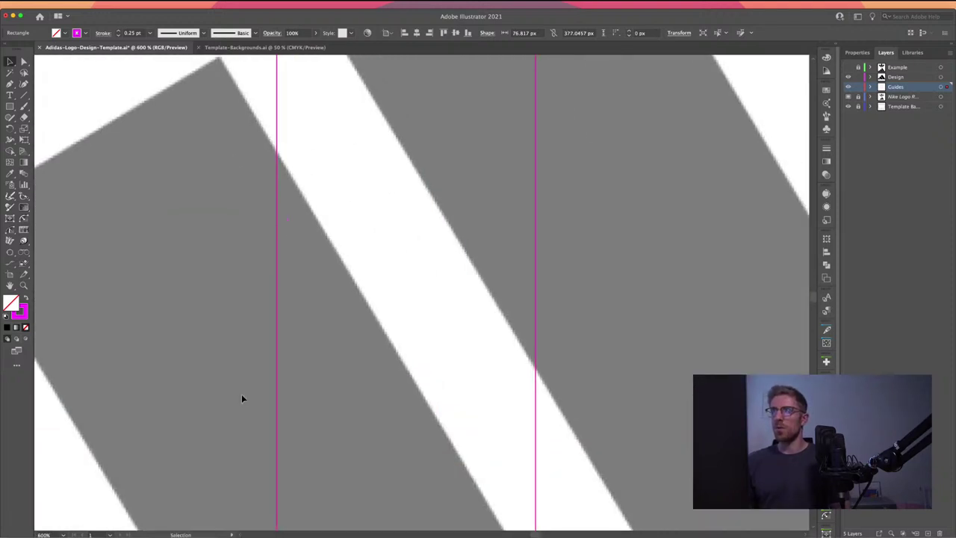
{"action": "scroll", "coordinate": [254, 344], "scroll_direction": "up", "scroll_amount": 1}
{"action": "scroll", "coordinate": [250, 351], "scroll_direction": "up", "scroll_amount": 5}
{"action": "scroll", "coordinate": [237, 179], "scroll_direction": "up", "scroll_amount": 2}
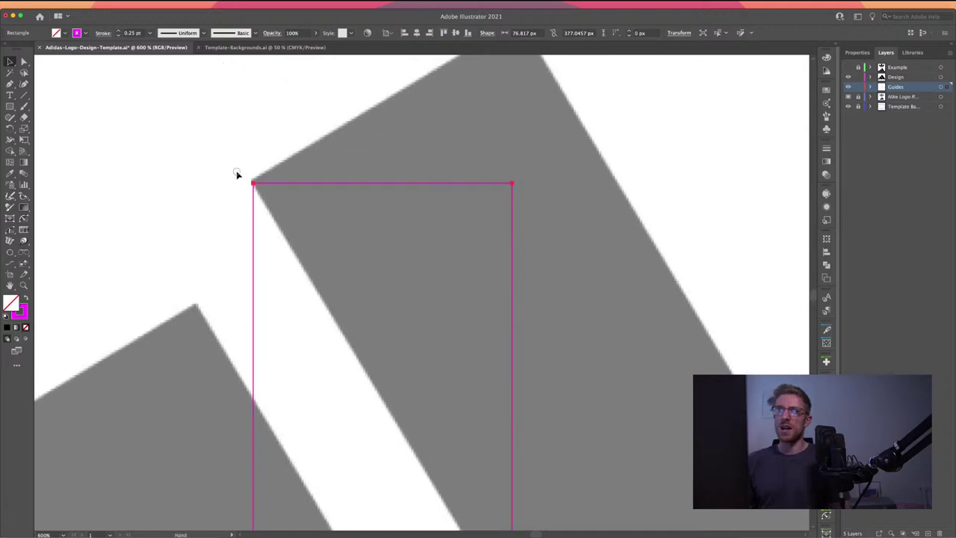
{"action": "left_click_drag", "start_coordinate": [262, 212], "coordinate": [264, 227]}
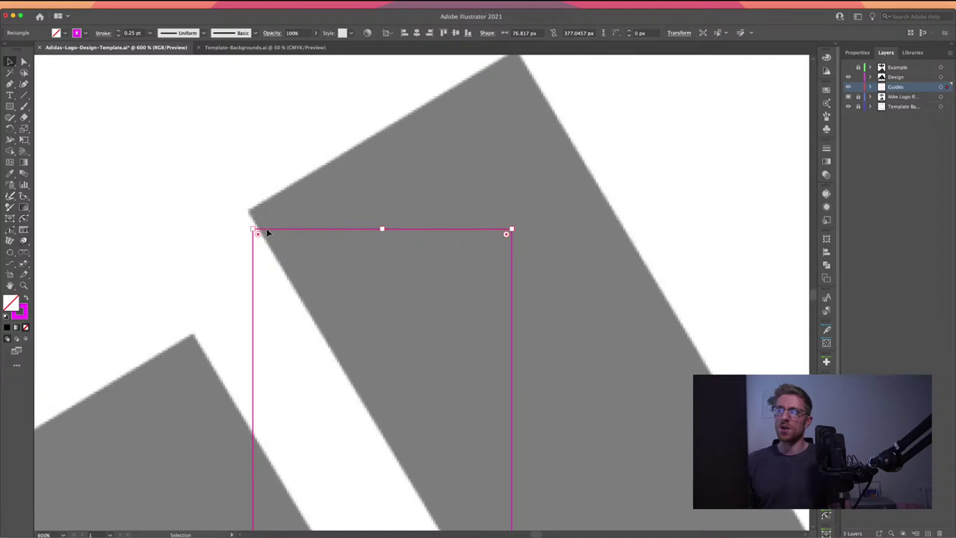
{"action": "left_click_drag", "start_coordinate": [266, 231], "coordinate": [263, 215]}
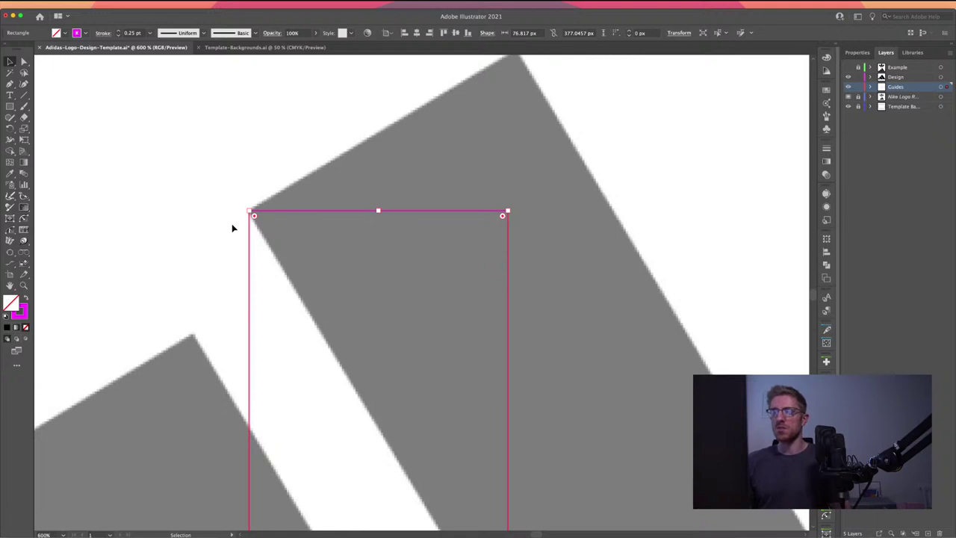
- Zoom out to 300% to see the rectangle and bar tops, and pick the Rotate tool
{"action": "key", "text": "r"}
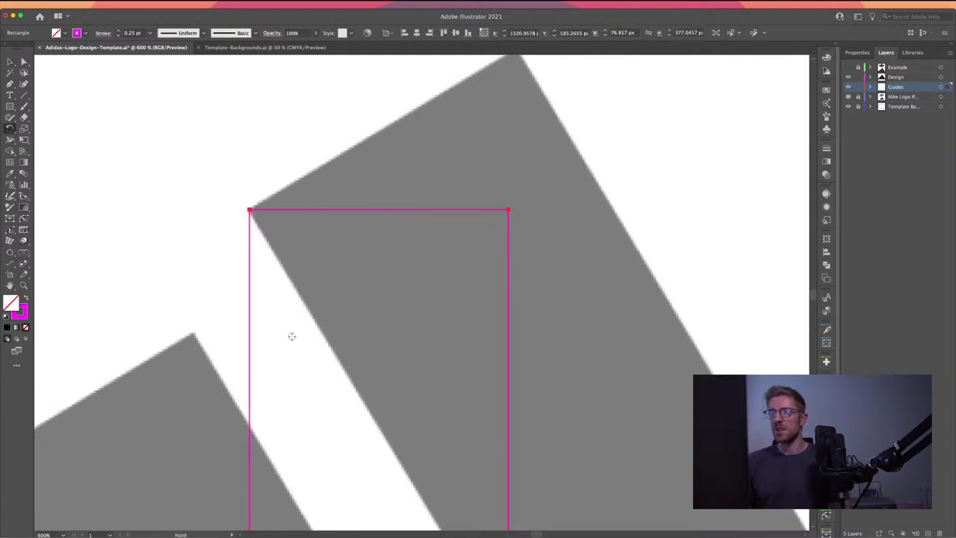
{"action": "left_click_drag", "start_coordinate": [292, 336], "coordinate": [301, 258]}
{"action": "key", "text": "super+minus"}
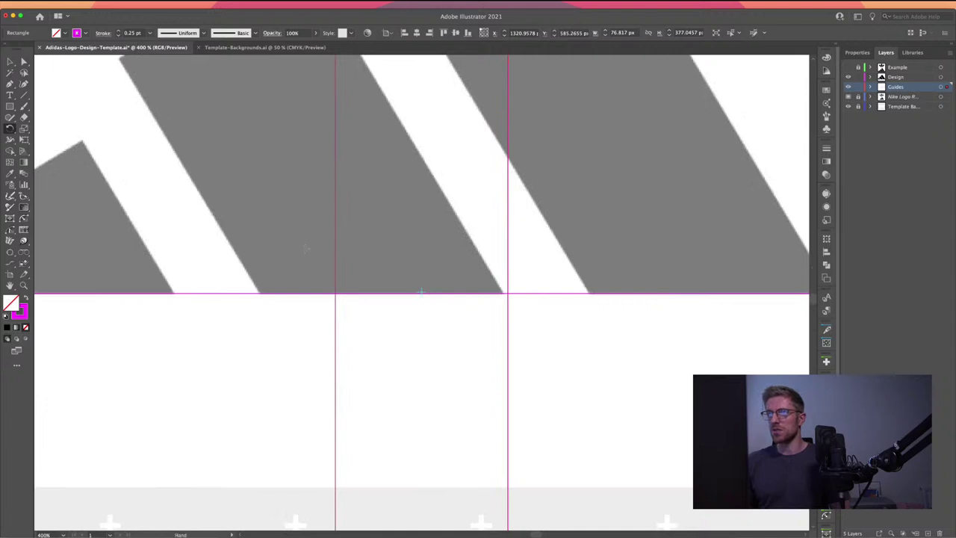
{"action": "left_click_drag", "start_coordinate": [299, 183], "coordinate": [234, 322]}
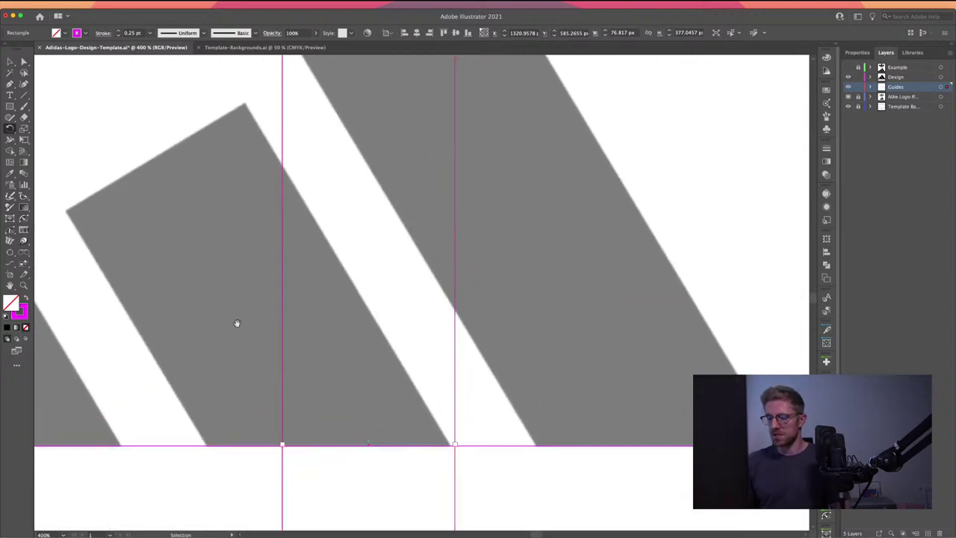
{"action": "key", "text": "super+minus"}
{"action": "left_click_drag", "start_coordinate": [277, 216], "coordinate": [207, 352]}
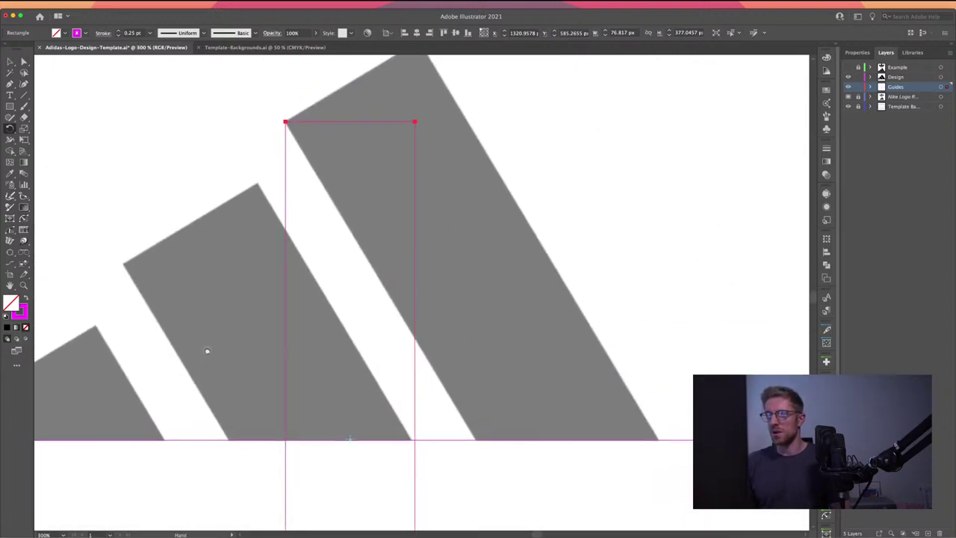
{"action": "key", "text": "r"}
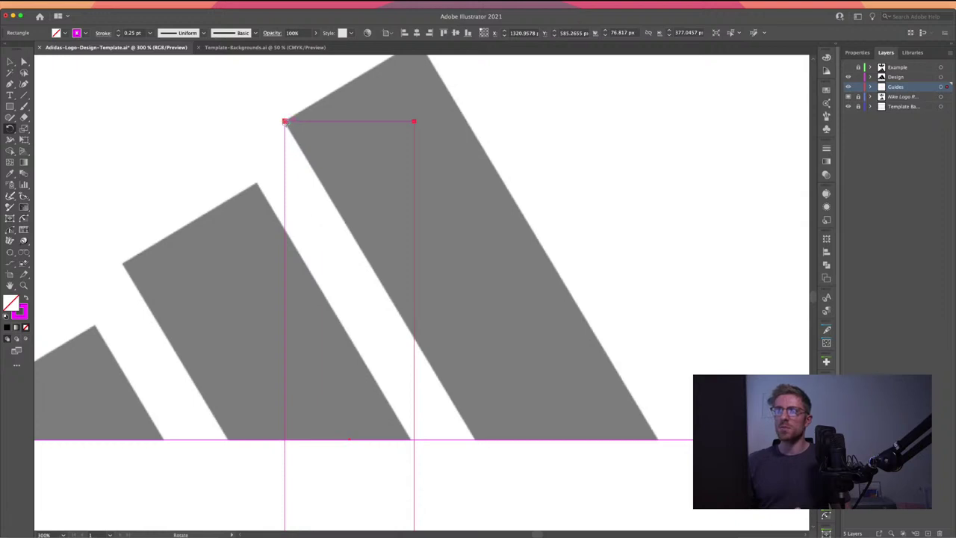
- Rotate the guide rectangle 31° around its top-left corner to match the tallest bar
{"action": "left_click", "coordinate": [285, 121], "text": "alt"}
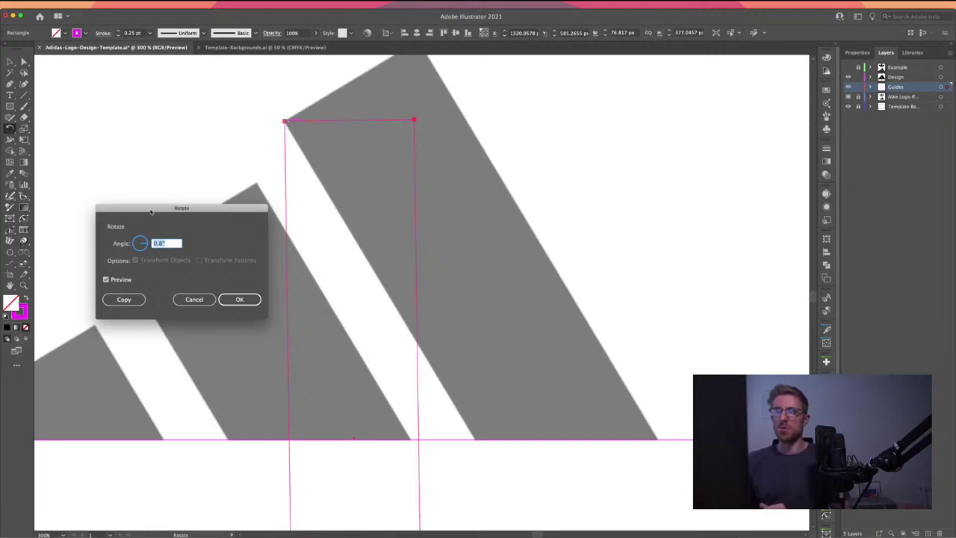
{"action": "mouse_move", "coordinate": [150, 212]}
{"action": "left_mouse_down"}
{"action": "mouse_move", "coordinate": [166, 207]}
{"action": "mouse_move", "coordinate": [142, 206]}
{"action": "left_mouse_up"}
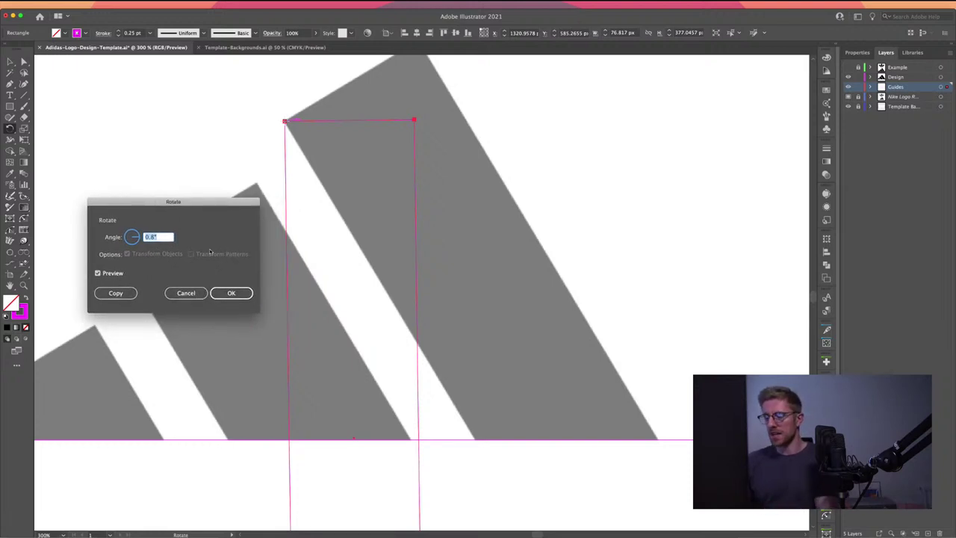
{"action": "key", "text": "Up"}
{"action": "key", "text": "Up"}
{"action": "key", "text": "Up"}
{"action": "key", "text": "Up"}
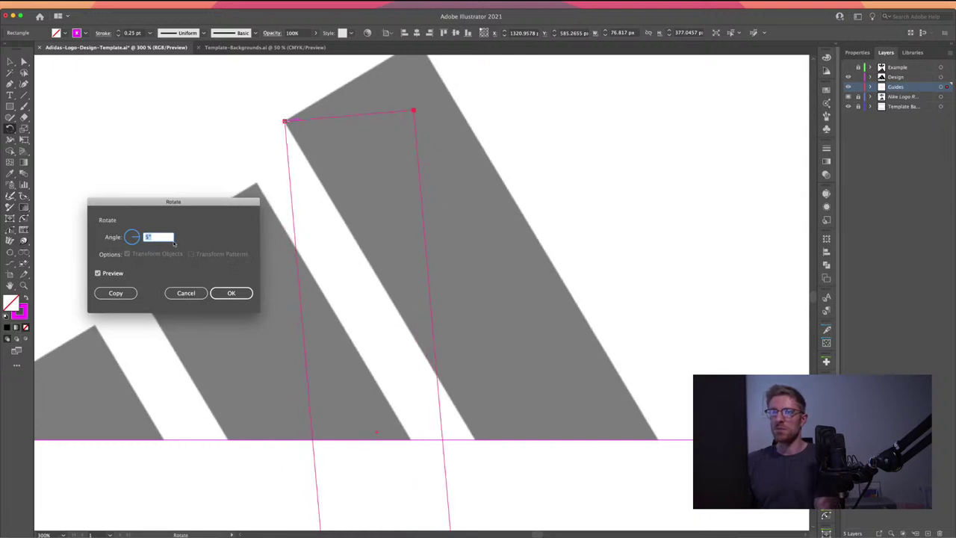
{"action": "key", "text": "Up"}
{"action": "key", "text": "Up"}
{"action": "key", "text": "Up"}
{"action": "key", "text": "Up"}
{"action": "key", "text": "Up"}
{"action": "key", "text": "Up"}
{"action": "key", "text": "Up"}
{"action": "key", "text": "Up"}
{"action": "key", "text": "Up"}
{"action": "key", "text": "Up"}
{"action": "key", "text": "Up"}
{"action": "key", "text": "Up"}
{"action": "key", "text": "Up"}
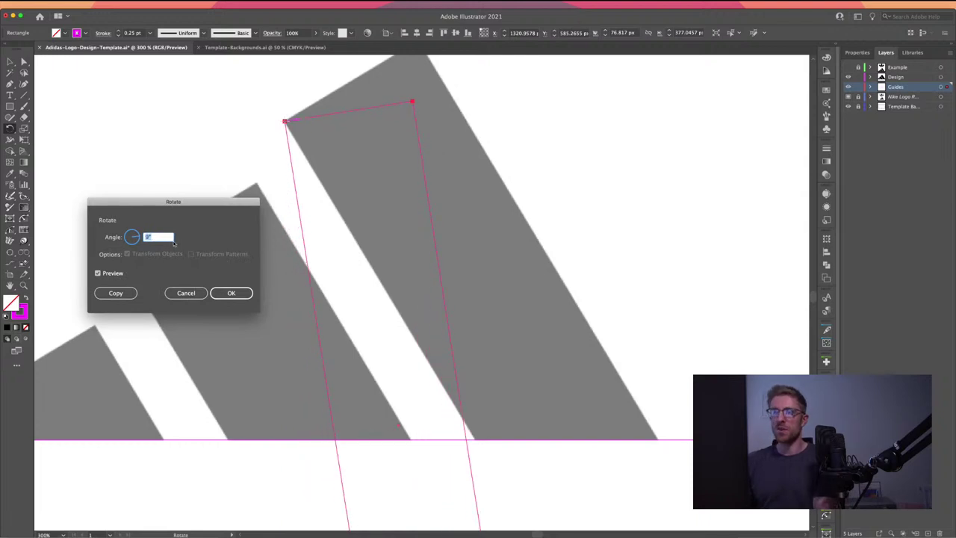
{"action": "key", "text": "Up"}
{"action": "key", "text": "Up"}
{"action": "key", "text": "Up"}
{"action": "key", "text": "Up"}
{"action": "key", "text": "Up"}
{"action": "key", "text": "Up"}
{"action": "key", "text": "Up"}
{"action": "key", "text": "Up"}
{"action": "key", "text": "Up"}
{"action": "key", "text": "Up"}
{"action": "key", "text": "Up"}
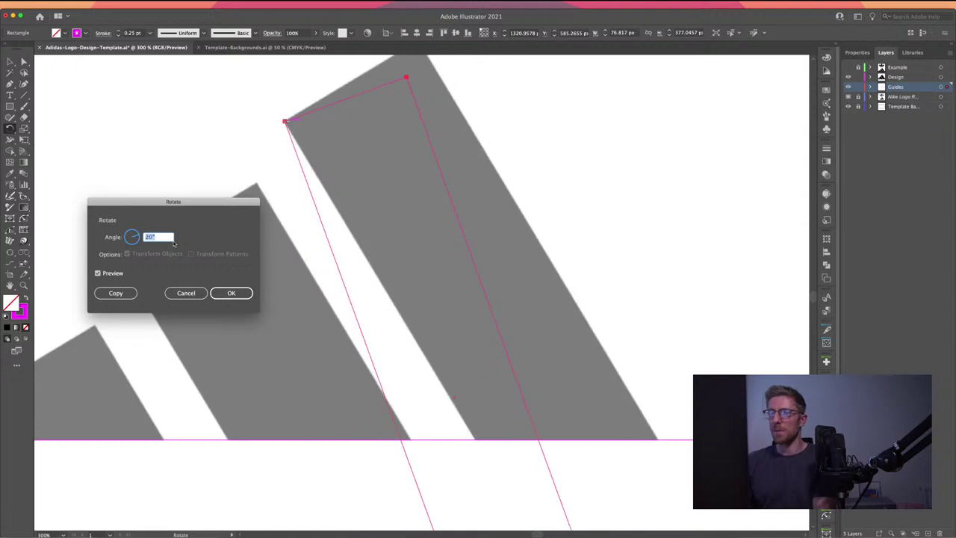
{"action": "key", "text": "Up"}
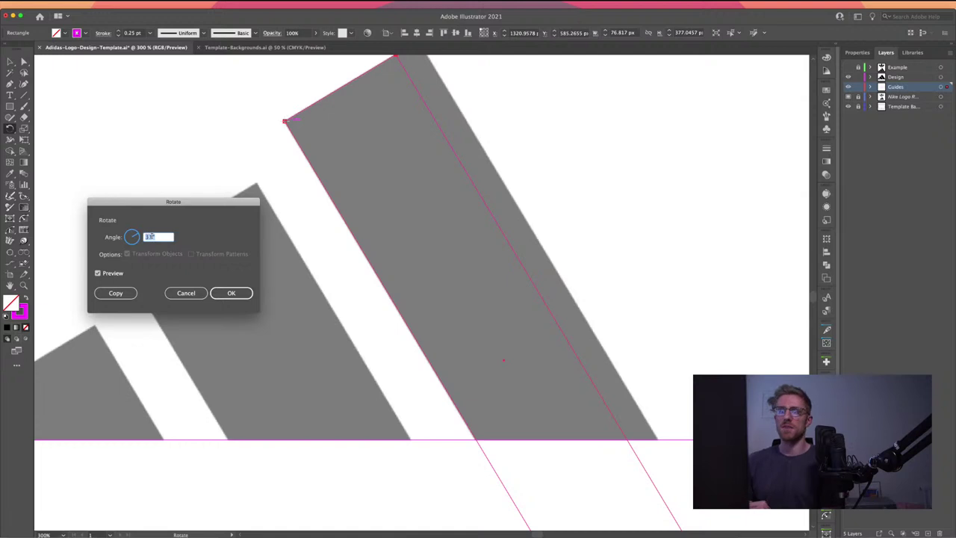
{"action": "left_click", "coordinate": [230, 294]}
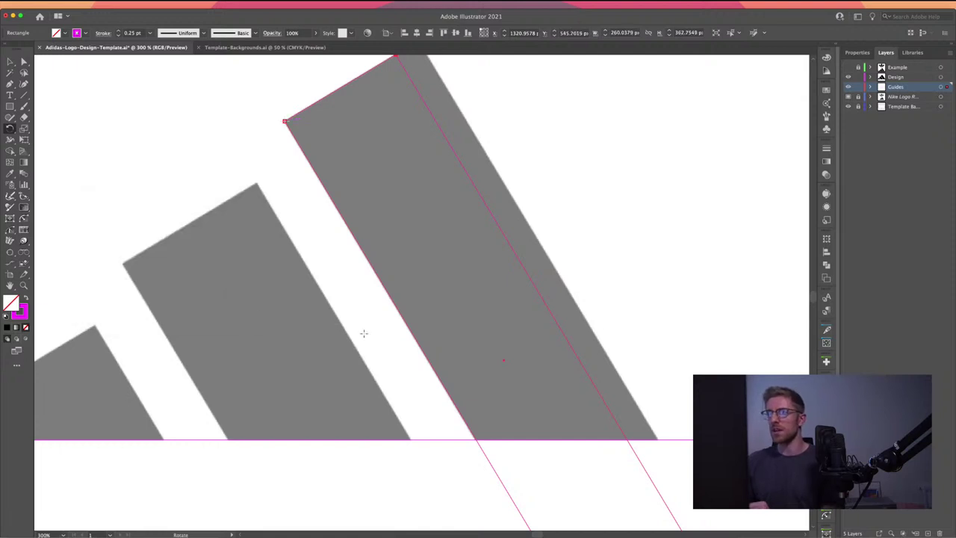
- Stretch the rotated rectangle taller and widen it to 92.515 px to hug the tallest bar's edges
{"action": "left_click_drag", "start_coordinate": [404, 287], "coordinate": [316, 350]}
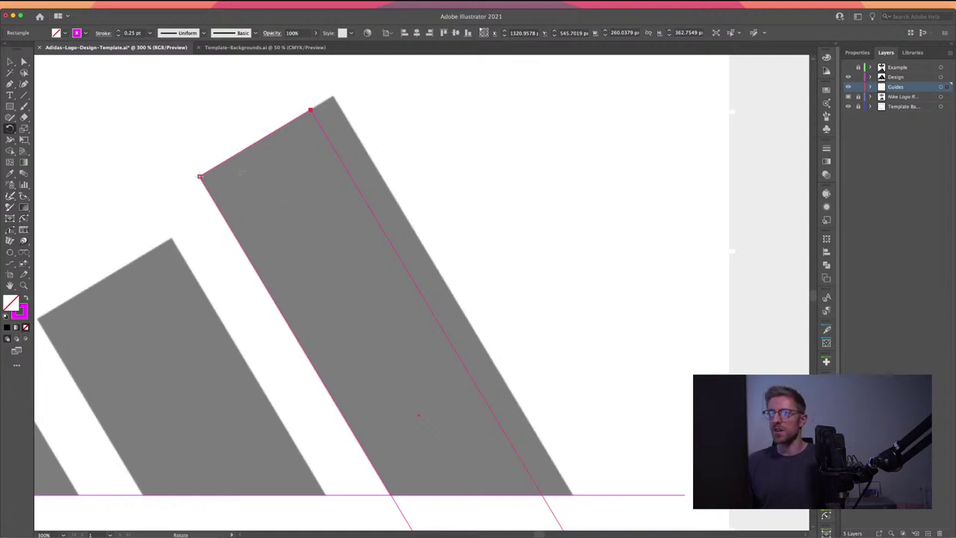
{"action": "key", "text": "v"}
{"action": "left_click_drag", "start_coordinate": [136, 124], "coordinate": [331, 274]}
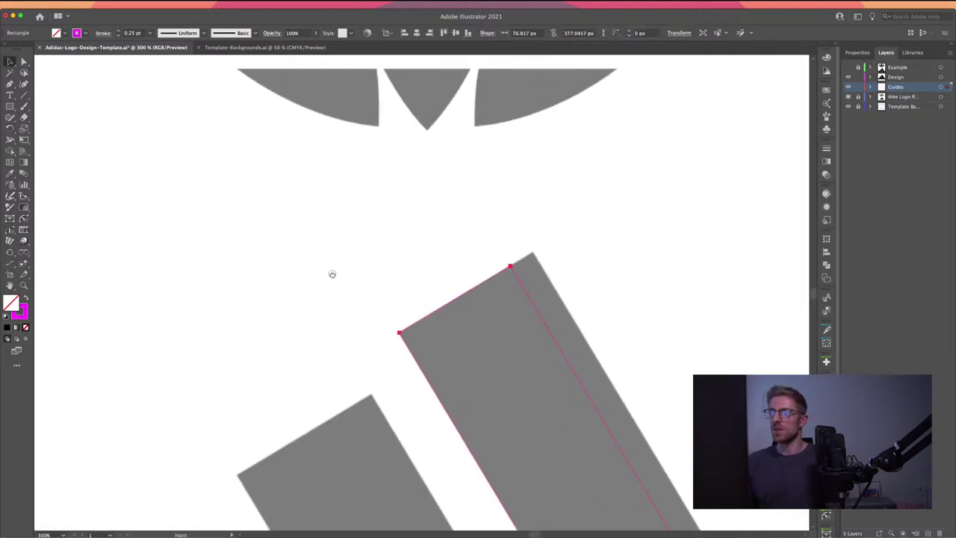
{"action": "left_click_drag", "start_coordinate": [456, 302], "coordinate": [357, 215]}
{"action": "left_click_drag", "start_coordinate": [474, 359], "coordinate": [226, 231]}
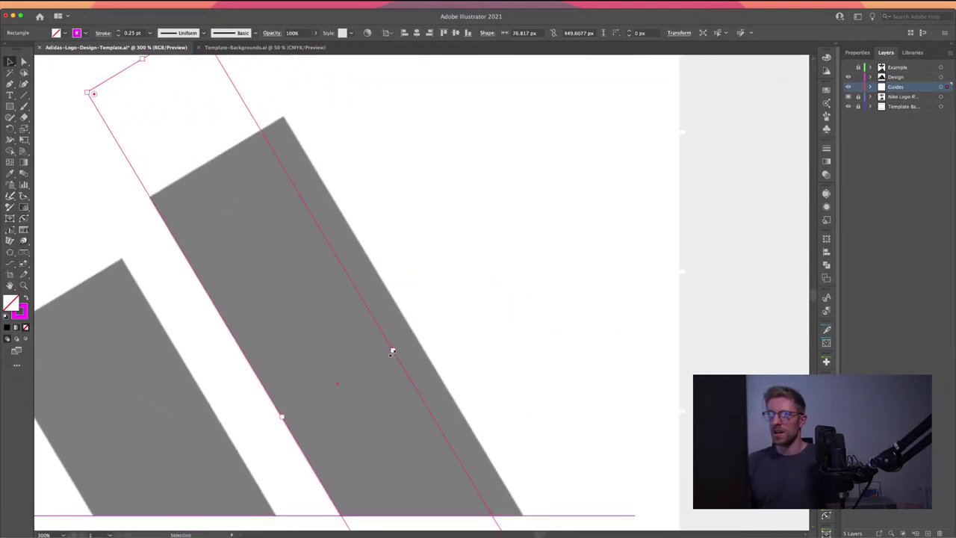
{"action": "left_click_drag", "start_coordinate": [392, 351], "coordinate": [414, 337]}
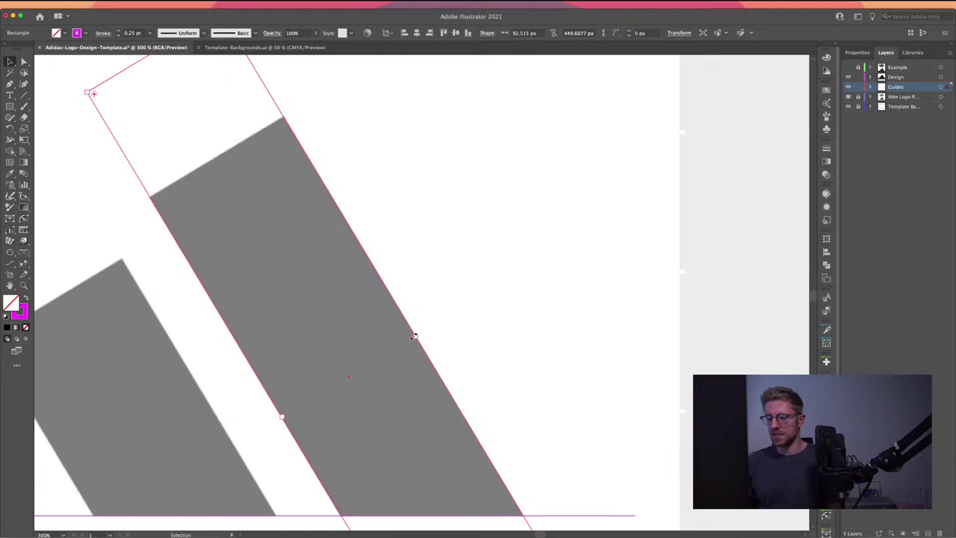
{"action": "key", "text": "super+equal"}
{"action": "key", "text": "super+equal"}
{"action": "scroll", "coordinate": [474, 290], "scroll_direction": "right", "scroll_amount": 3}
{"action": "scroll", "coordinate": [474, 289], "scroll_direction": "up", "scroll_amount": 2}
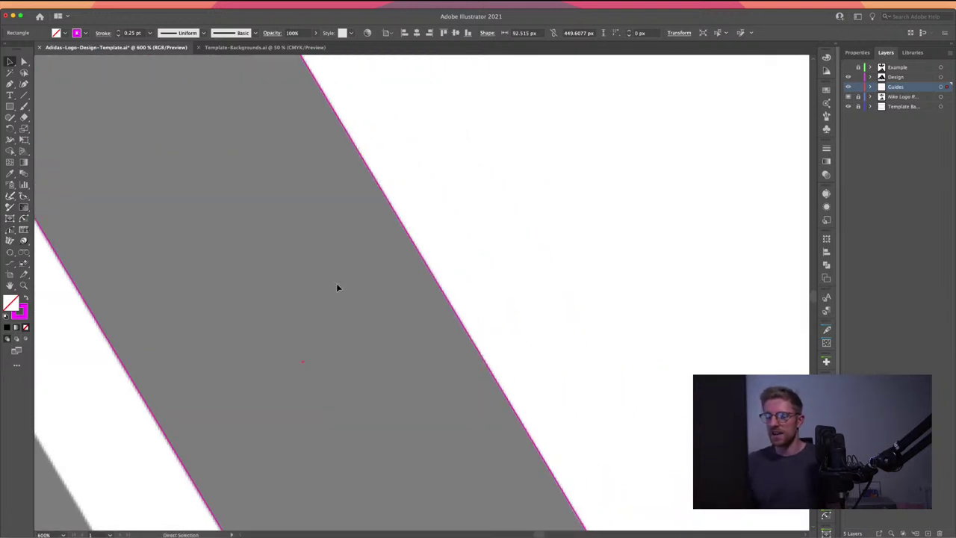
{"action": "key", "text": "super+minus"}
{"action": "key", "text": "super+minus"}
{"action": "key", "text": "super+minus"}
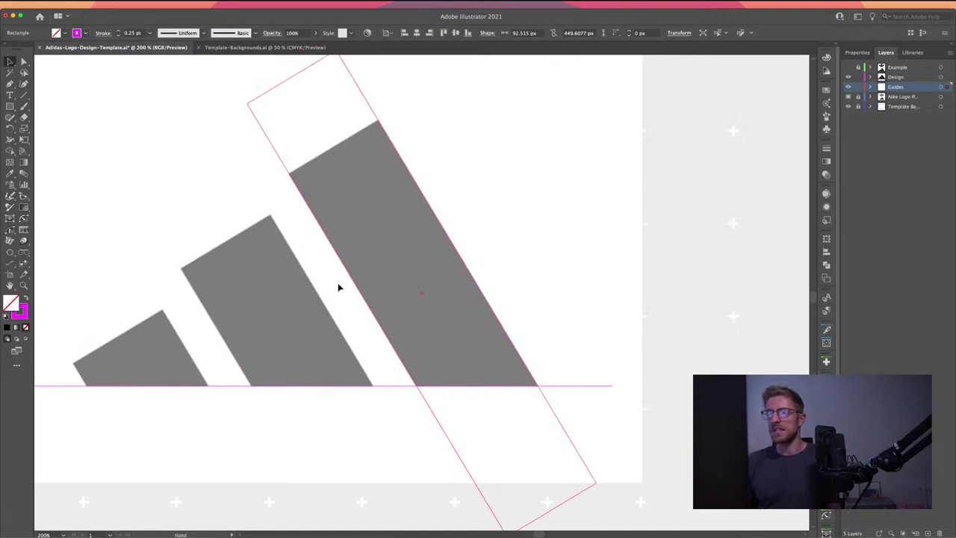
{"action": "scroll", "coordinate": [338, 288], "scroll_direction": "up", "scroll_amount": 2}
{"action": "scroll", "coordinate": [338, 288], "scroll_direction": "left", "scroll_amount": 1}
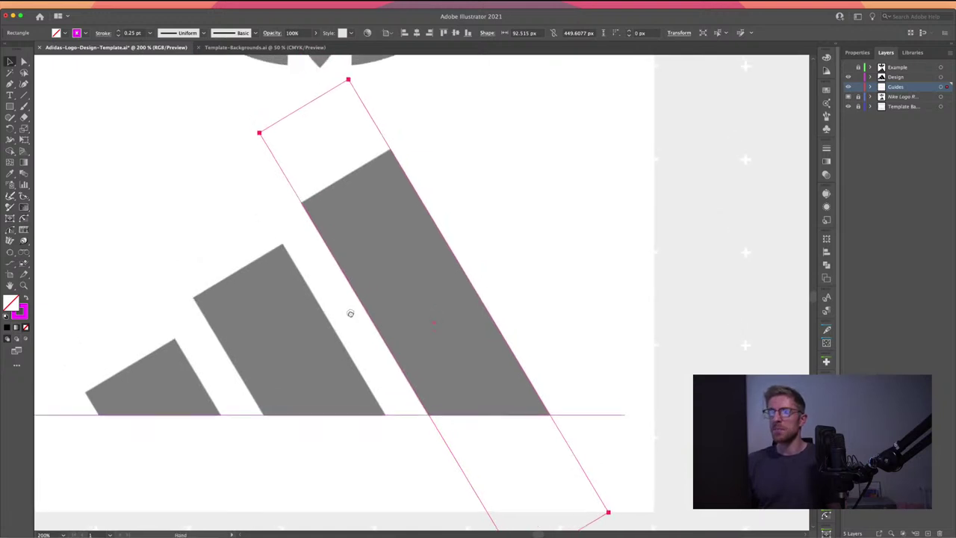
- Alt-drag two copies of the 92.515 px guide rectangle onto the middle and shortest bars
{"action": "left_click", "coordinate": [219, 159]}
{"action": "left_click", "coordinate": [295, 192]}
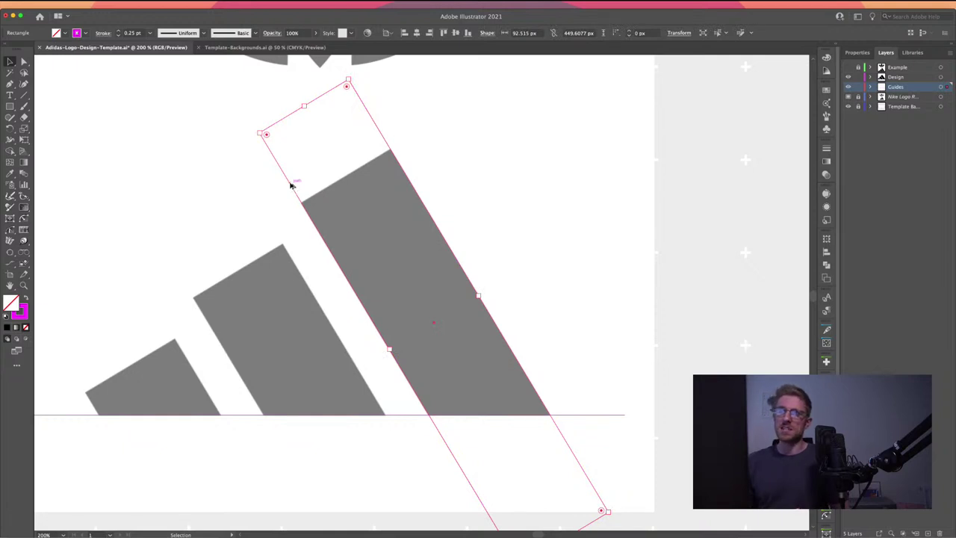
{"action": "left_click_drag", "start_coordinate": [291, 186], "coordinate": [148, 220]}
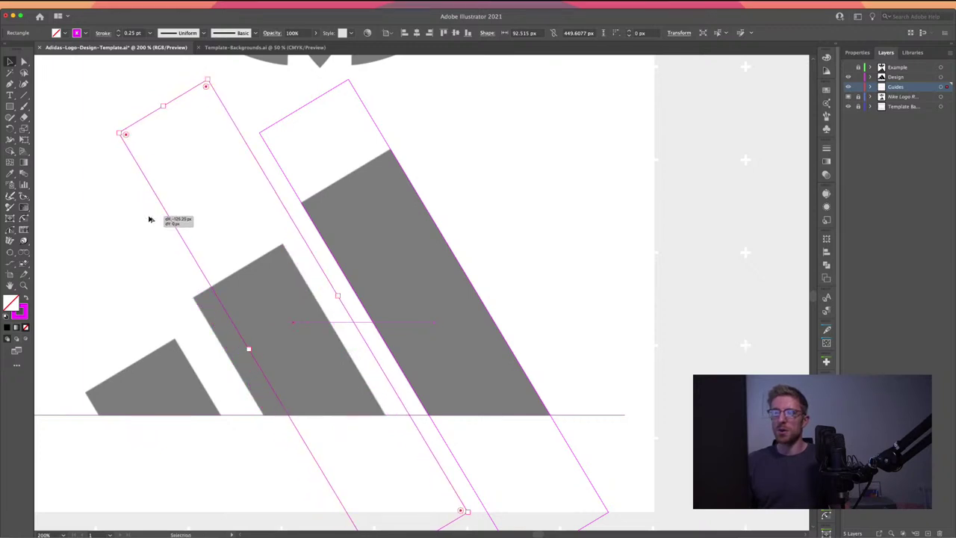
{"action": "scroll", "coordinate": [197, 296], "scroll_direction": "left", "scroll_amount": 5}
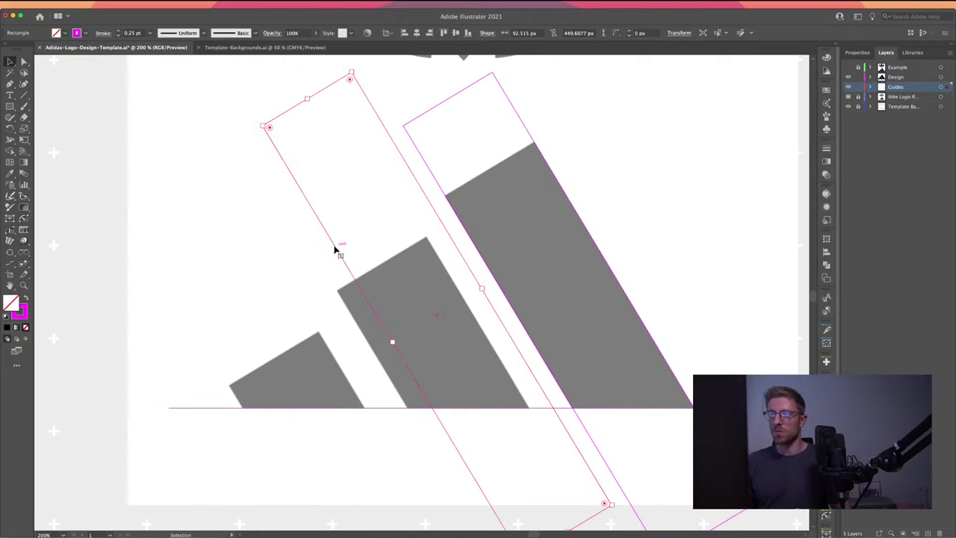
{"action": "left_click_drag", "start_coordinate": [335, 249], "coordinate": [147, 278]}
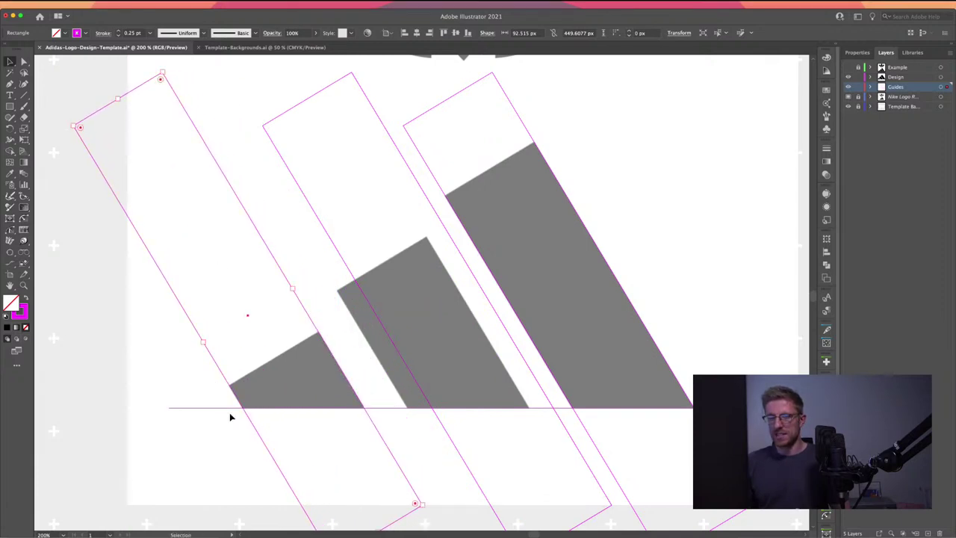
{"action": "scroll", "coordinate": [231, 417], "scroll_direction": "up", "scroll_amount": 4}
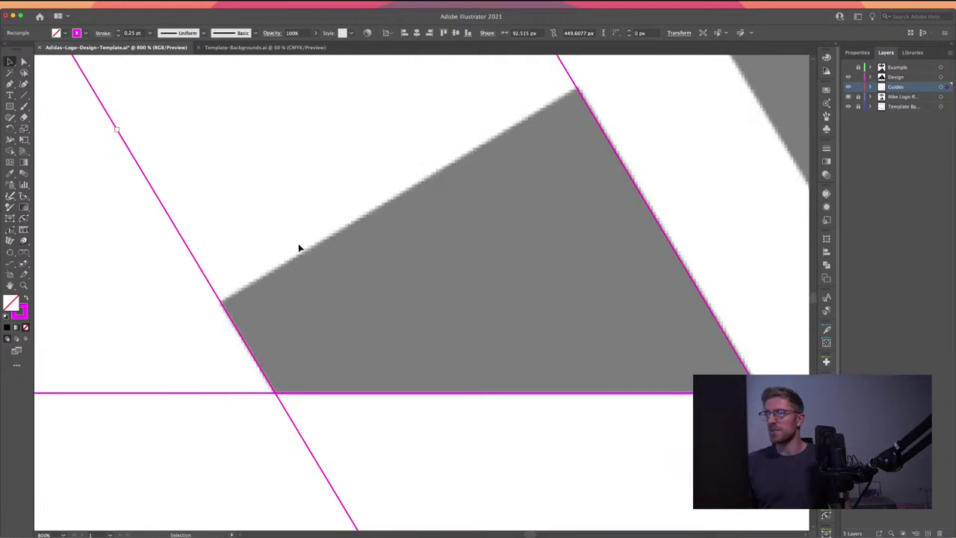
{"action": "scroll", "coordinate": [269, 281], "scroll_direction": "down", "scroll_amount": 1}
{"action": "scroll", "coordinate": [270, 282], "scroll_direction": "down", "scroll_amount": 6}
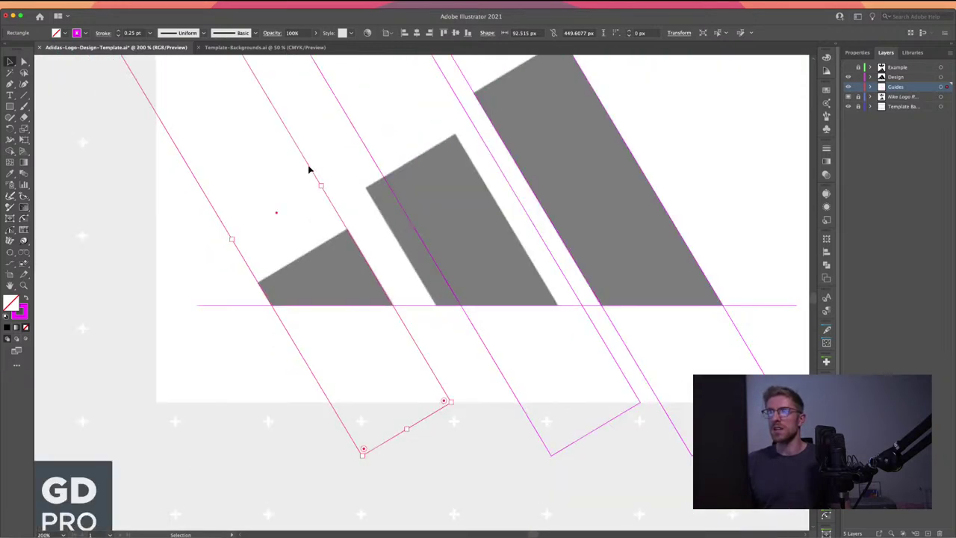
{"action": "scroll", "coordinate": [309, 166], "scroll_direction": "up", "scroll_amount": 2}
{"action": "left_click_drag", "start_coordinate": [288, 274], "coordinate": [294, 342]}
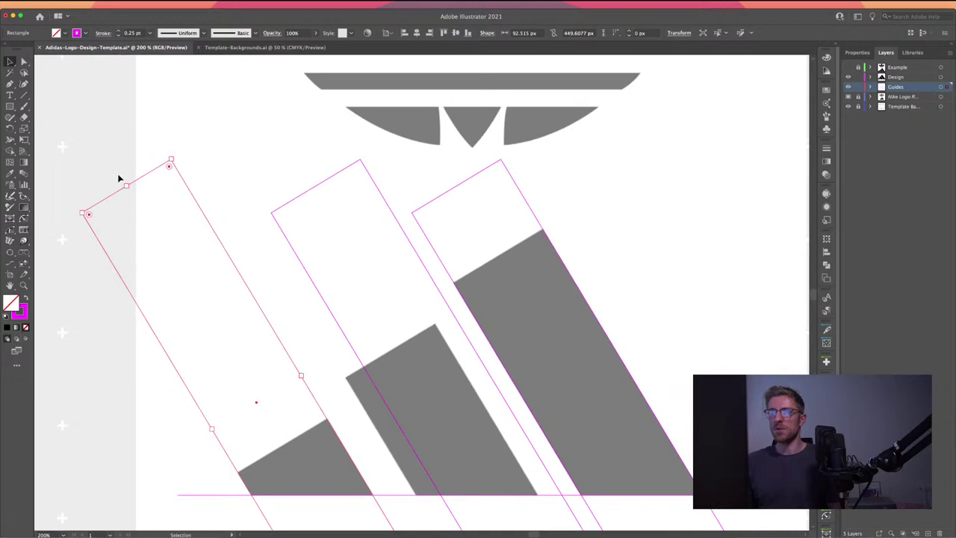
- Distribute the three tilted guide rectangles evenly by their horizontal centres, then deselect them
{"action": "left_click", "coordinate": [439, 231], "text": "shift"}
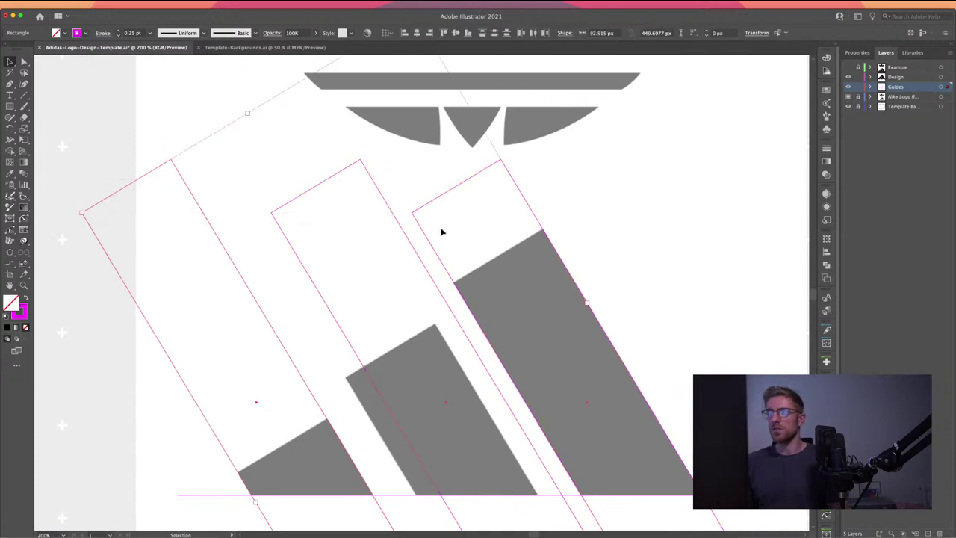
{"action": "left_click", "coordinate": [533, 33]}
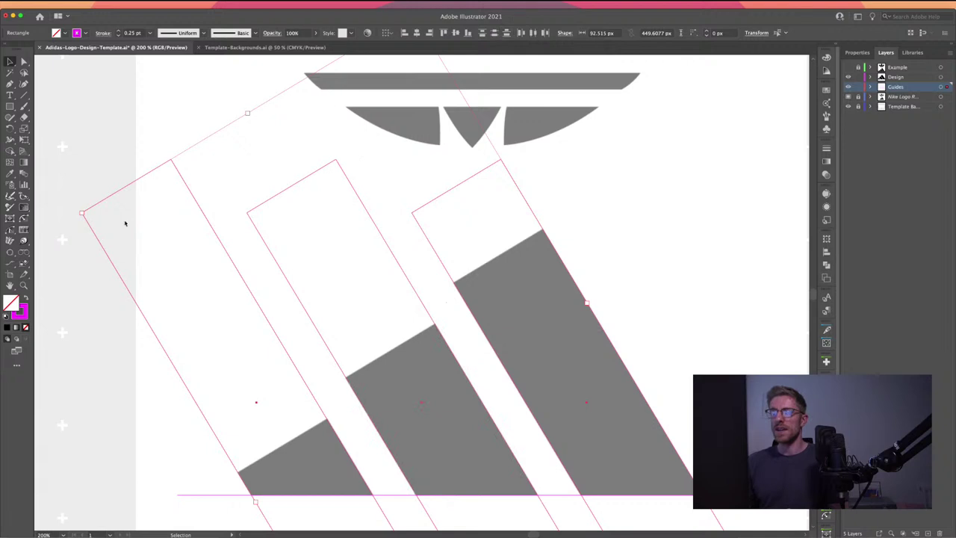
{"action": "left_click", "coordinate": [254, 262]}
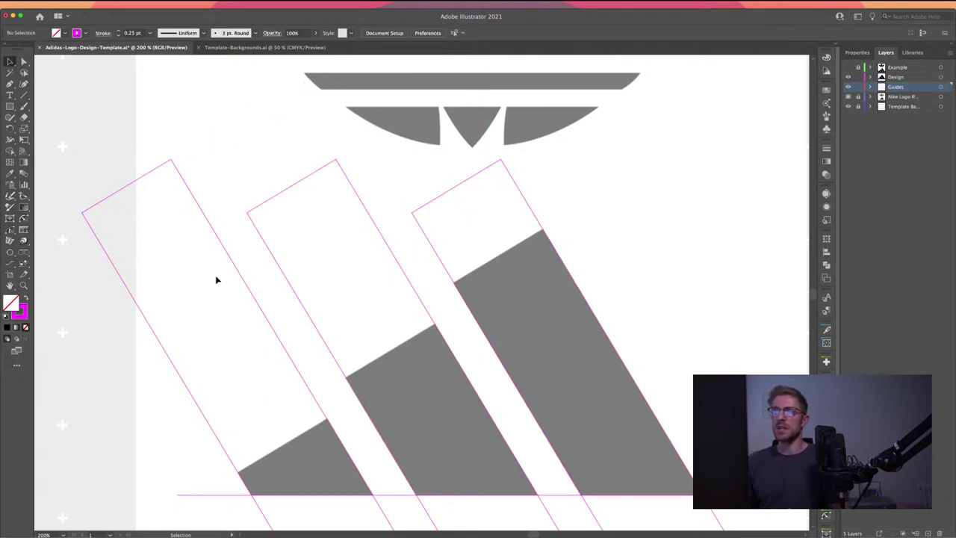
{"action": "scroll", "coordinate": [217, 280], "scroll_direction": "down", "scroll_amount": 3}
{"action": "scroll", "coordinate": [217, 280], "scroll_direction": "right", "scroll_amount": 1}
{"action": "scroll", "coordinate": [279, 298], "scroll_direction": "down", "scroll_amount": 1}
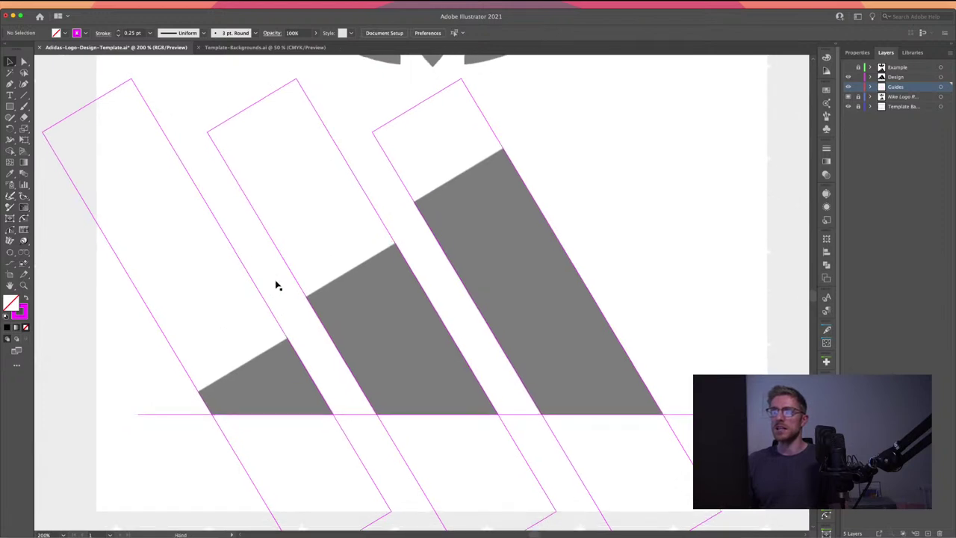
- Slide the middle guide rectangle along its bar, redistribute all three, and deselect
{"action": "left_click_drag", "start_coordinate": [256, 215], "coordinate": [283, 333]}
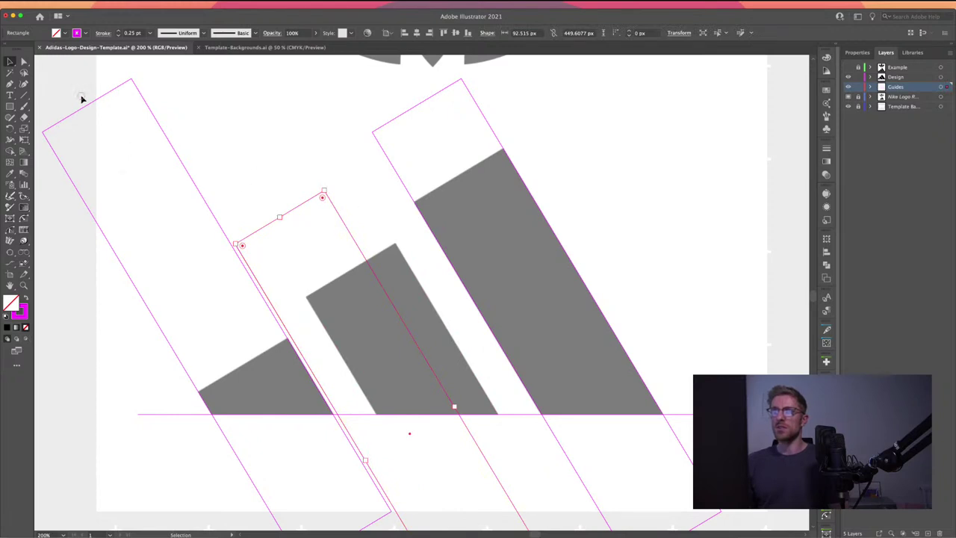
{"action": "left_click_drag", "start_coordinate": [82, 99], "coordinate": [410, 231]}
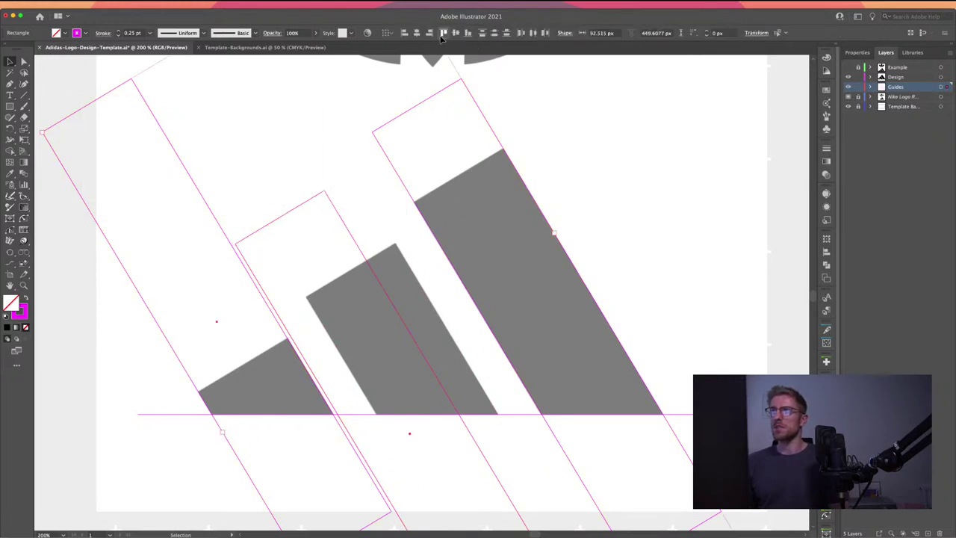
{"action": "left_click", "coordinate": [533, 33]}
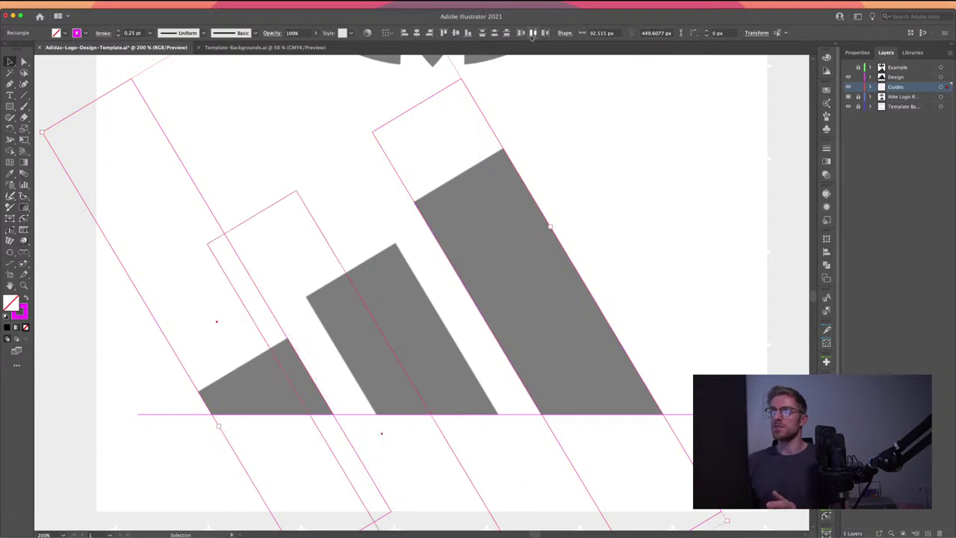
{"action": "key", "text": "a"}
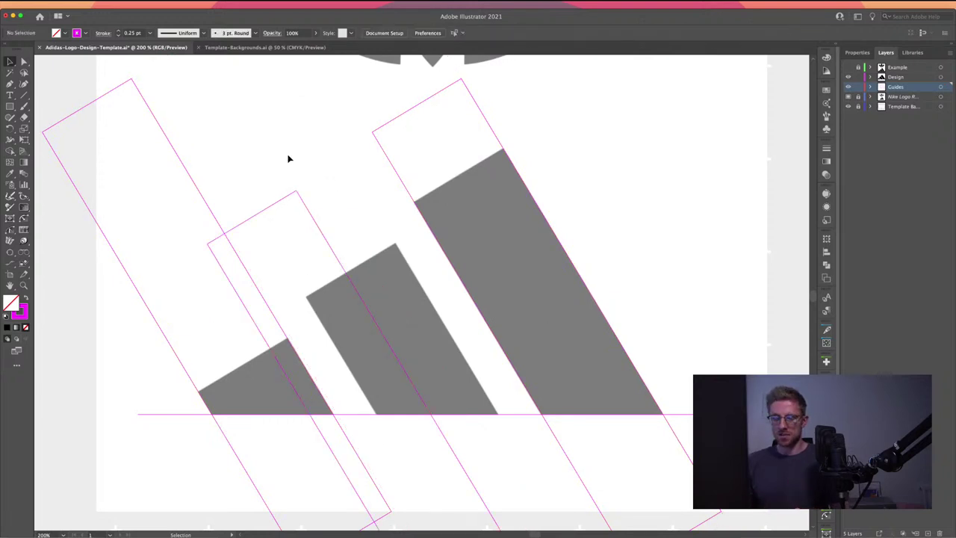
{"action": "key", "text": "super+z"}
{"action": "key", "text": "super+shift+z"}
{"action": "key", "text": "v"}
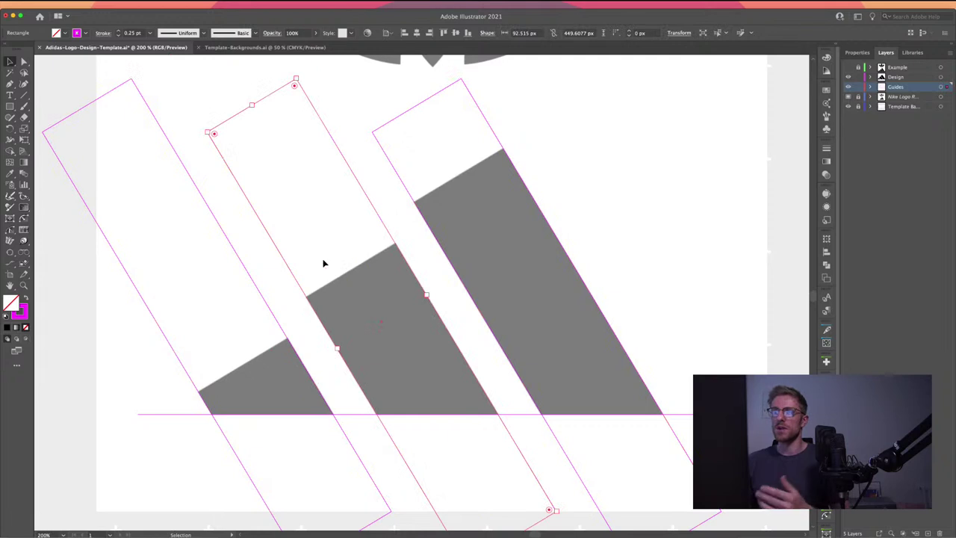
{"action": "left_click", "coordinate": [273, 274]}
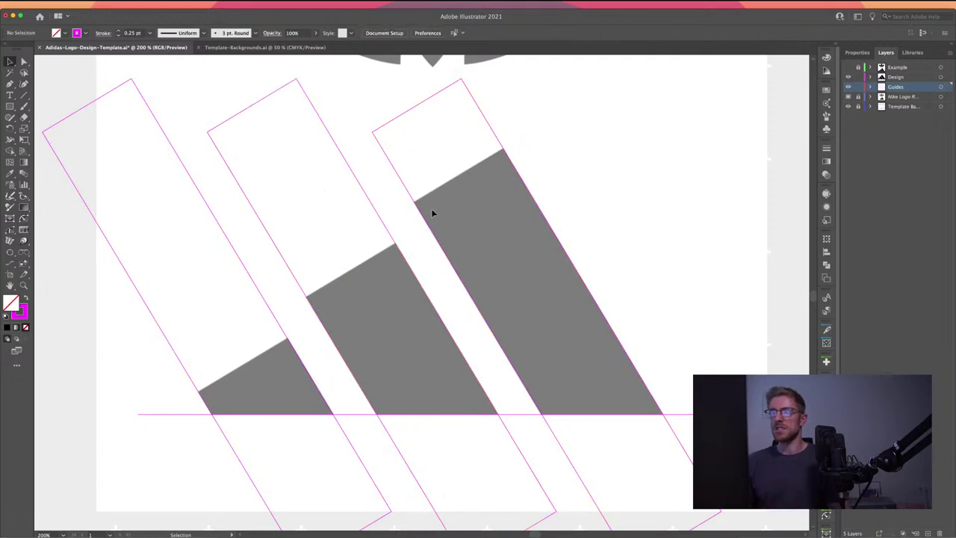
{"action": "scroll", "coordinate": [276, 254], "scroll_direction": "down", "scroll_amount": 3}
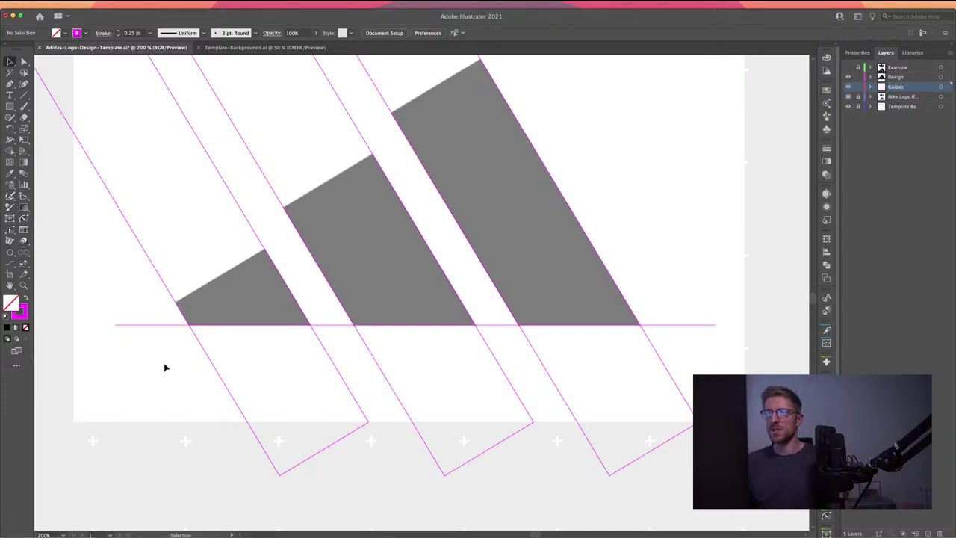
{"action": "left_click_drag", "start_coordinate": [205, 252], "coordinate": [220, 318]}
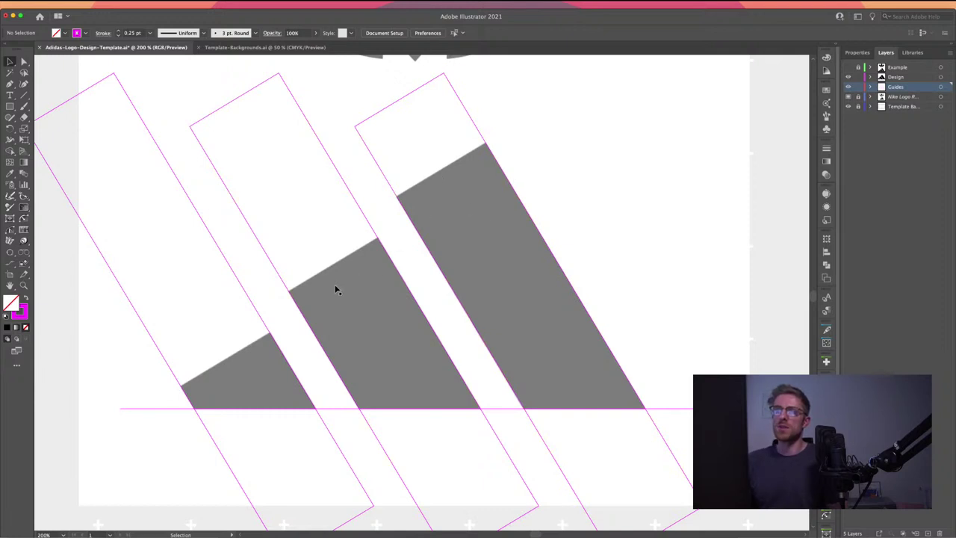
{"action": "left_click_drag", "start_coordinate": [284, 285], "coordinate": [369, 264]}
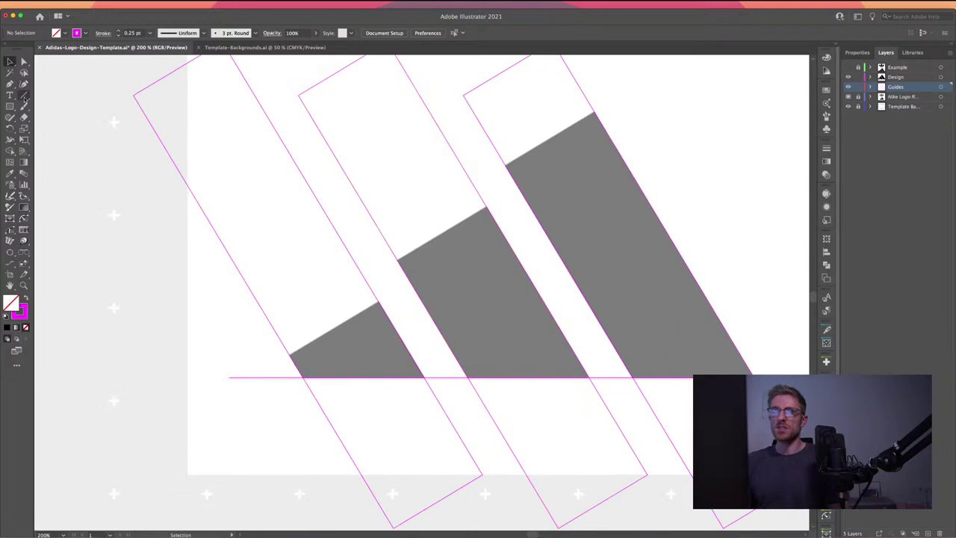
- Copy the horizontal baseline guide and snap the copy to the first stripe's lower-left corner
{"action": "left_click", "coordinate": [279, 379]}
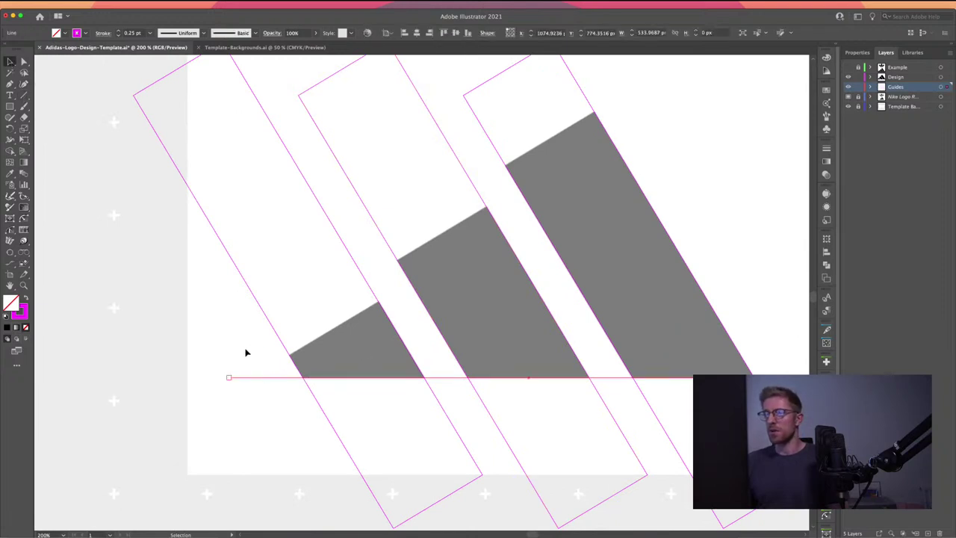
{"action": "left_click_drag", "start_coordinate": [245, 352], "coordinate": [186, 353]}
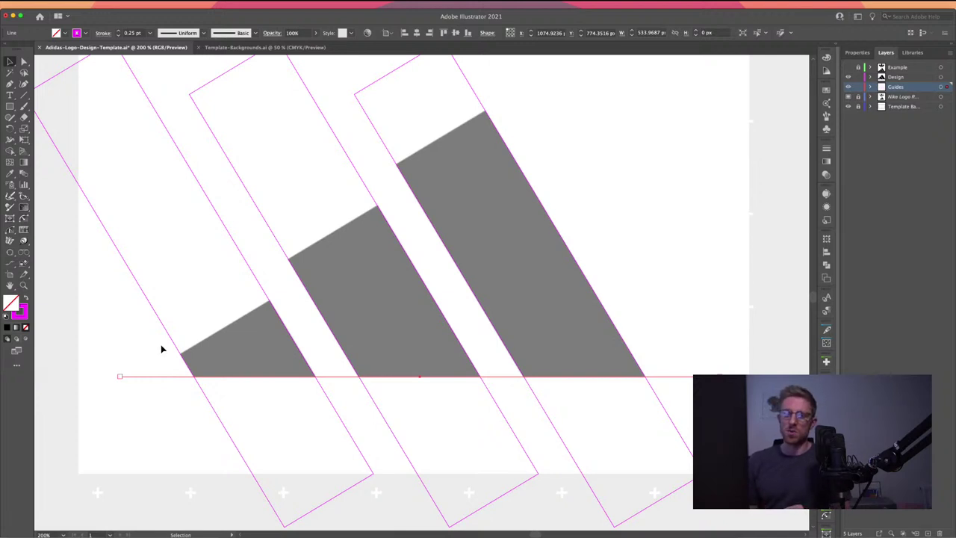
{"action": "key", "text": "a"}
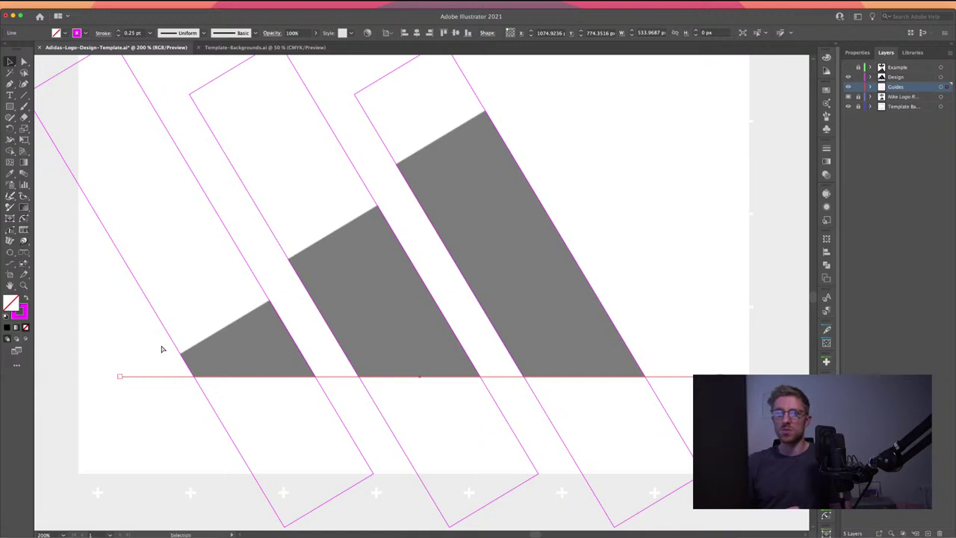
{"action": "key", "text": "v"}
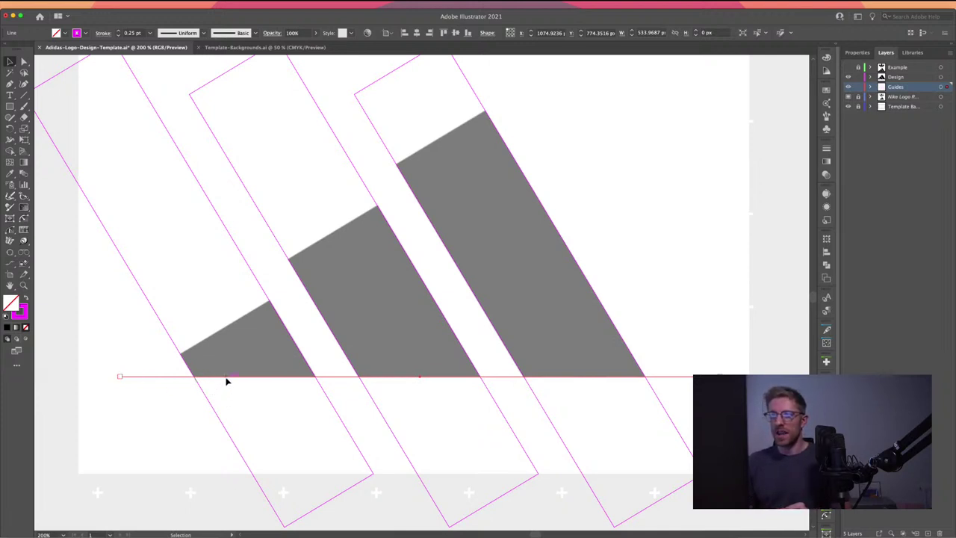
{"action": "left_click_drag", "start_coordinate": [227, 381], "coordinate": [254, 362]}
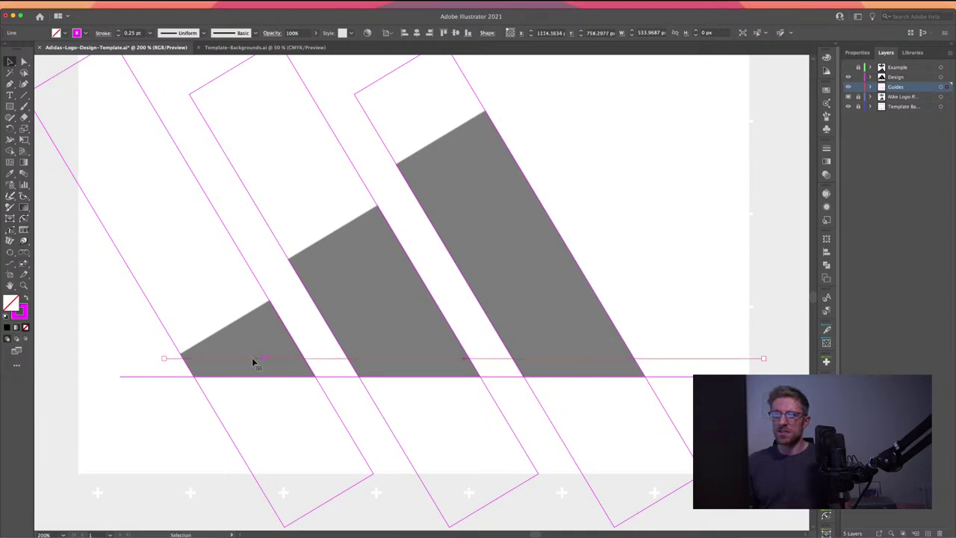
{"action": "scroll", "coordinate": [175, 363], "scroll_direction": "up", "scroll_amount": 10}
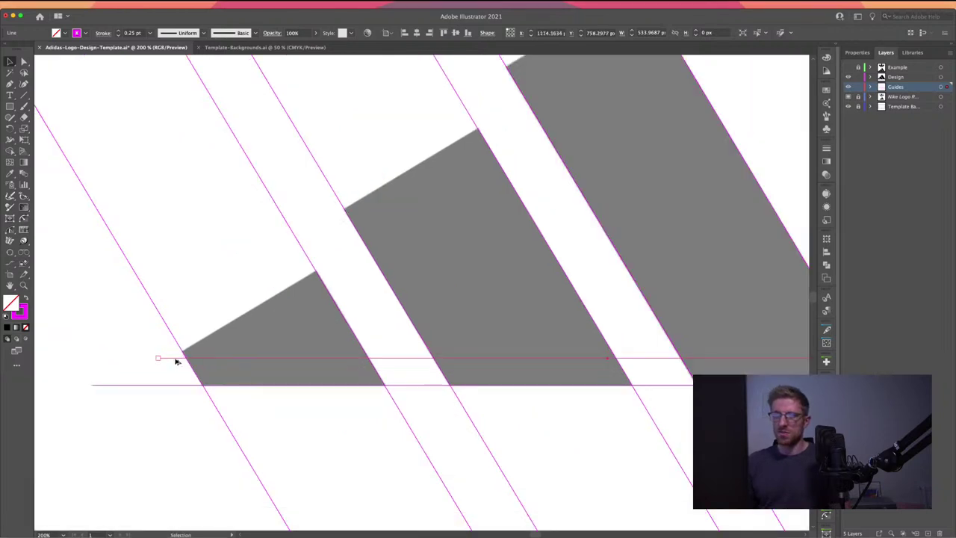
{"action": "left_click_drag", "start_coordinate": [179, 311], "coordinate": [199, 359]}
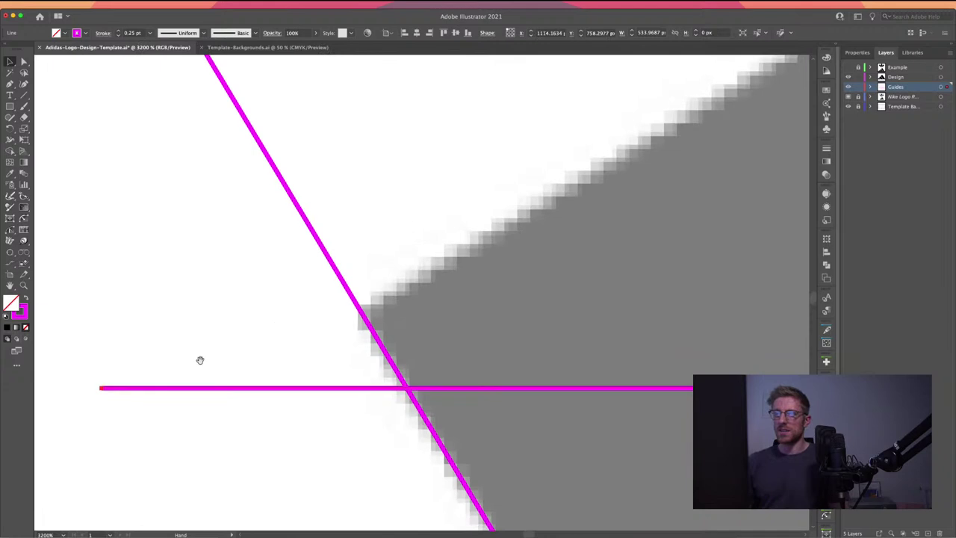
{"action": "left_click_drag", "start_coordinate": [171, 387], "coordinate": [734, 343]}
- Zoom out and start rotating the guide copy 31° around its left anchor
{"action": "key", "text": "super+minus"}
{"action": "key", "text": "super+minus"}
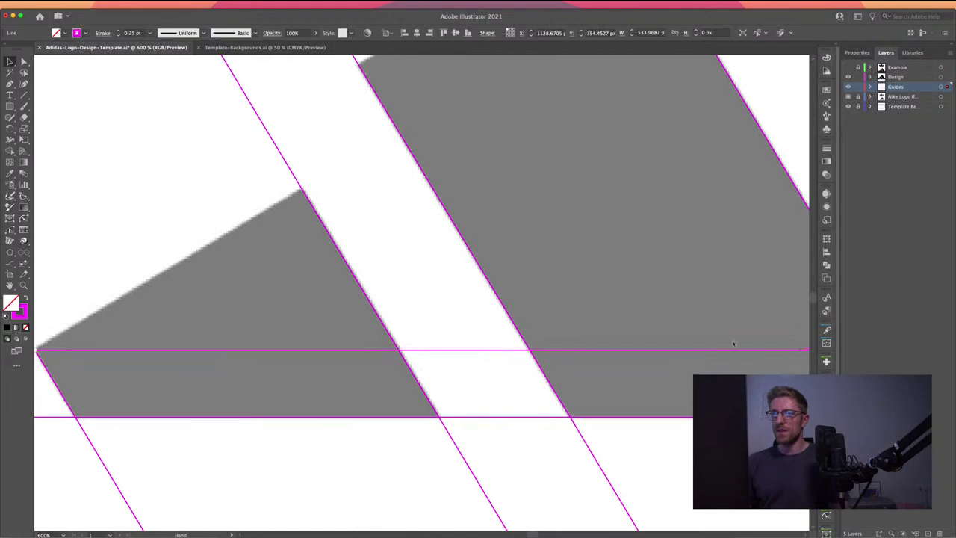
{"action": "left_click_drag", "start_coordinate": [253, 342], "coordinate": [383, 353]}
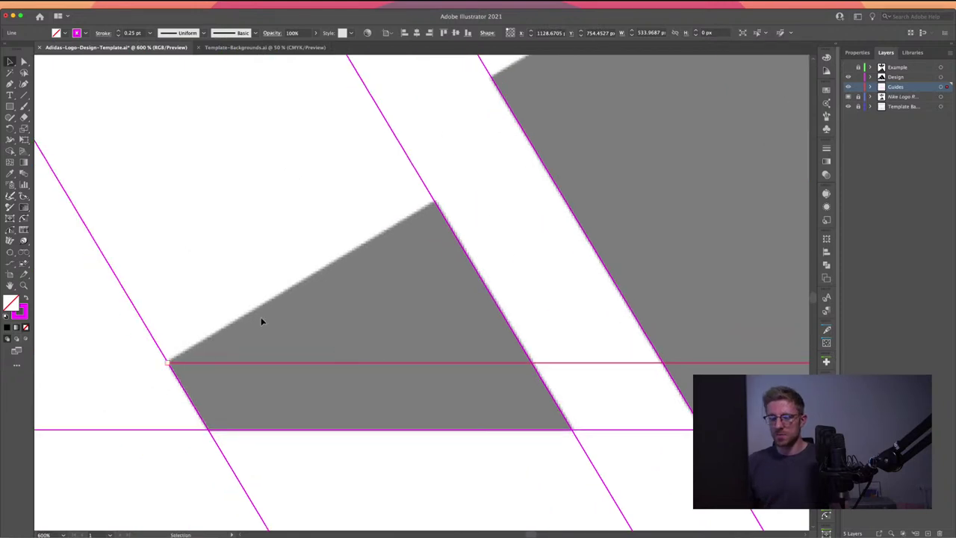
{"action": "key", "text": "super+minus"}
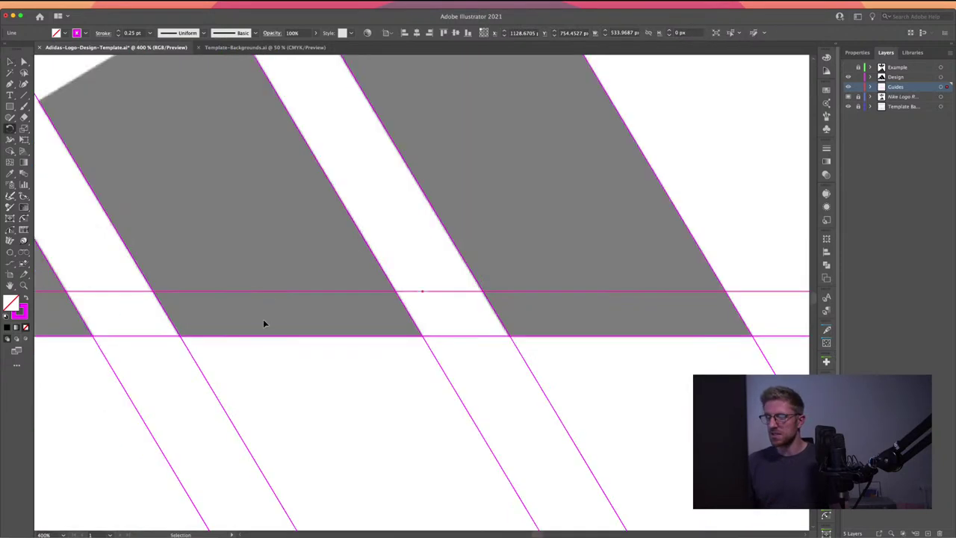
{"action": "key", "text": "super+minus"}
{"action": "left_click_drag", "start_coordinate": [262, 320], "coordinate": [440, 333]}
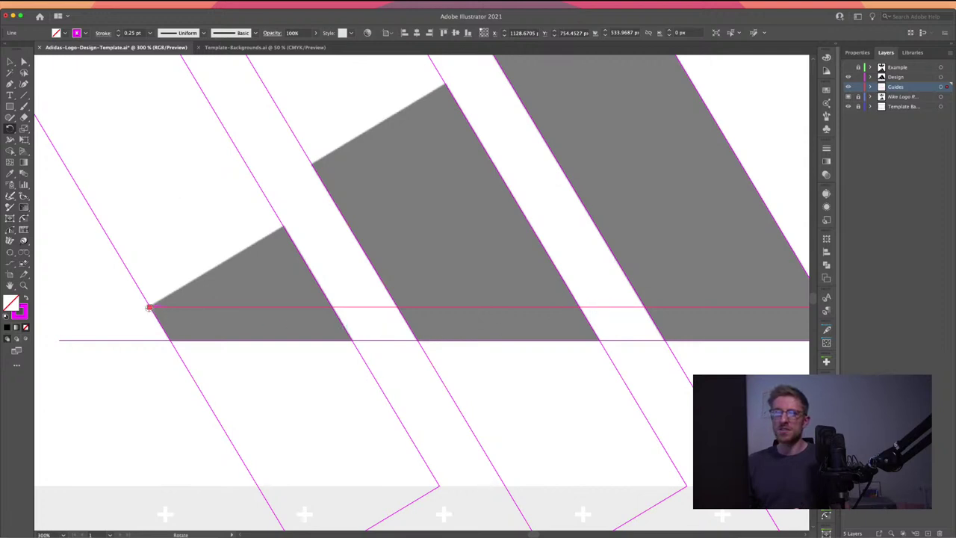
{"action": "left_click", "coordinate": [149, 307], "text": "alt"}
{"action": "left_click_drag", "start_coordinate": [152, 208], "coordinate": [138, 115]}
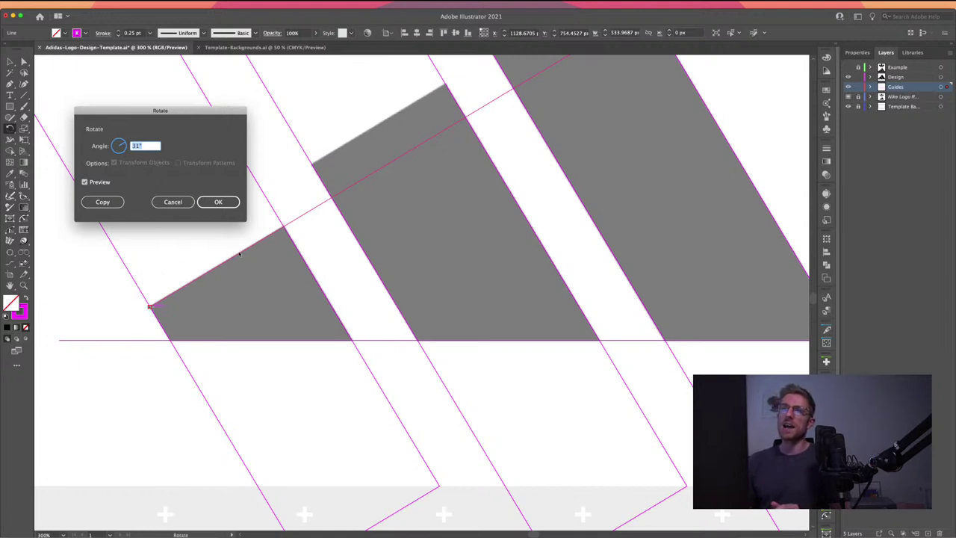
- Confirm the 31° rotation of the guide copy and return to the Selection tool
{"action": "left_click", "coordinate": [214, 202]}
{"action": "left_click_drag", "start_coordinate": [241, 180], "coordinate": [199, 289]}
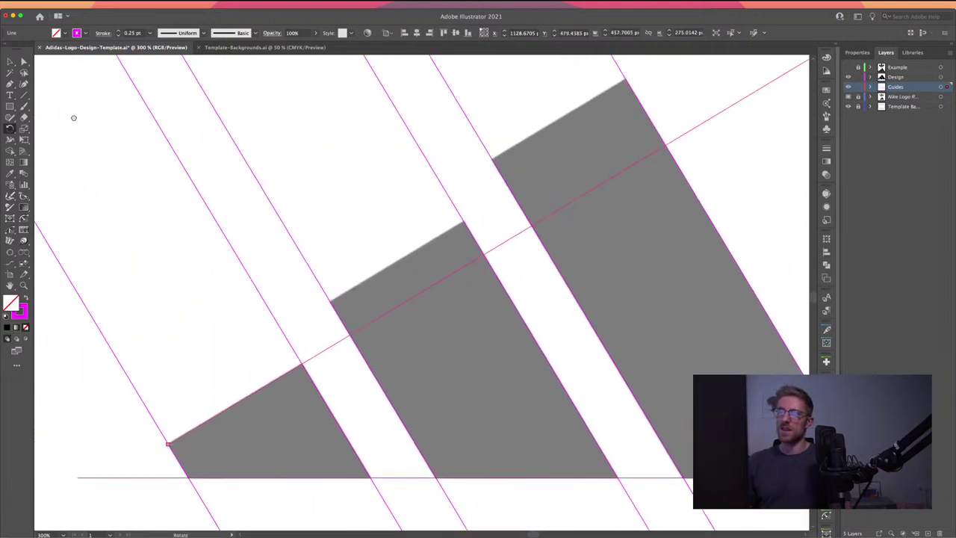
{"action": "left_click", "coordinate": [10, 62]}
{"action": "left_click_drag", "start_coordinate": [173, 246], "coordinate": [316, 268]}
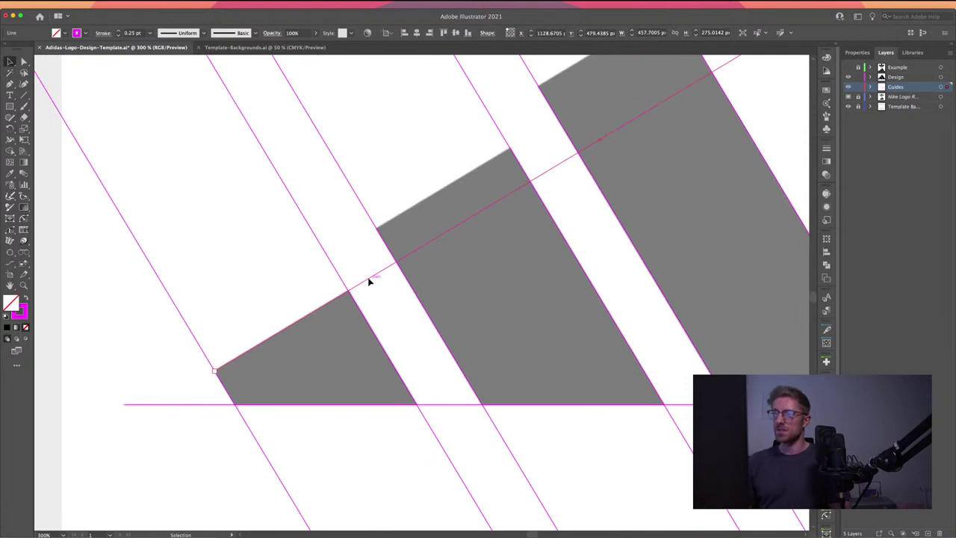
{"action": "scroll", "coordinate": [369, 280], "scroll_direction": "down", "scroll_amount": 1}
{"action": "scroll", "coordinate": [357, 277], "scroll_direction": "down", "scroll_amount": 2}
{"action": "scroll", "coordinate": [357, 277], "scroll_direction": "left", "scroll_amount": 2}
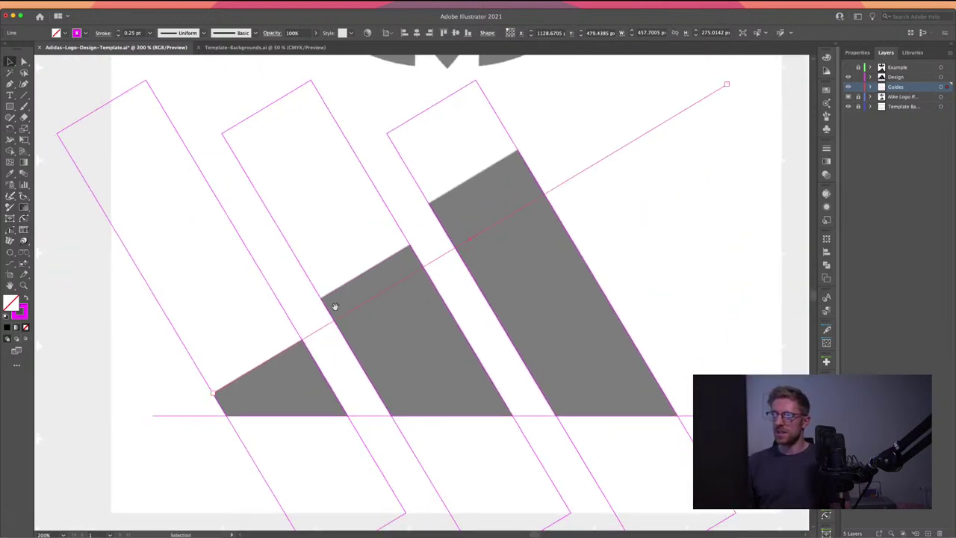
- Move the 31° guide down-left onto the stripe corner and nudge it into alignment
{"action": "left_click_drag", "start_coordinate": [318, 332], "coordinate": [304, 341]}
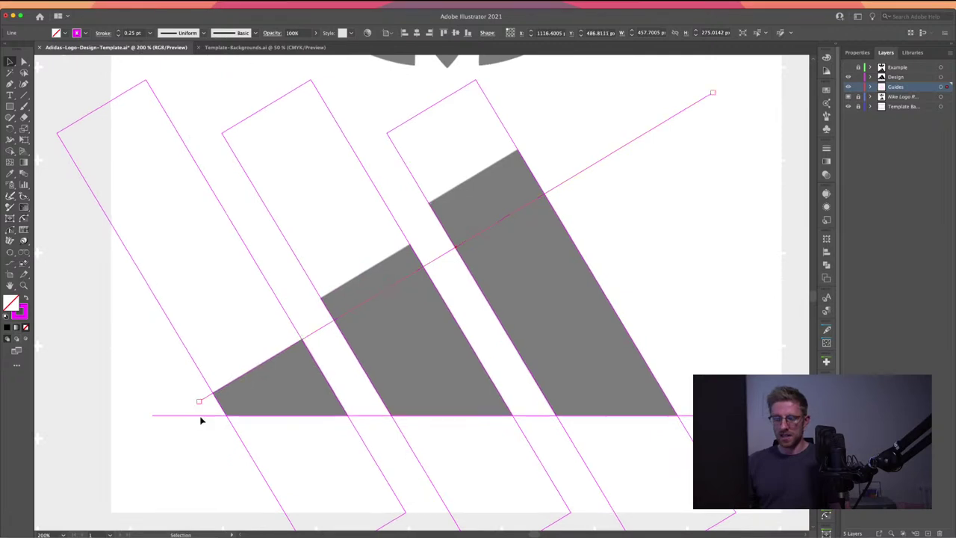
{"action": "scroll", "coordinate": [198, 423], "scroll_direction": "up", "scroll_amount": 8}
{"action": "left_click_drag", "start_coordinate": [303, 147], "coordinate": [259, 324]}
{"action": "key", "text": "a"}
{"action": "scroll", "coordinate": [260, 324], "scroll_direction": "down", "scroll_amount": 7}
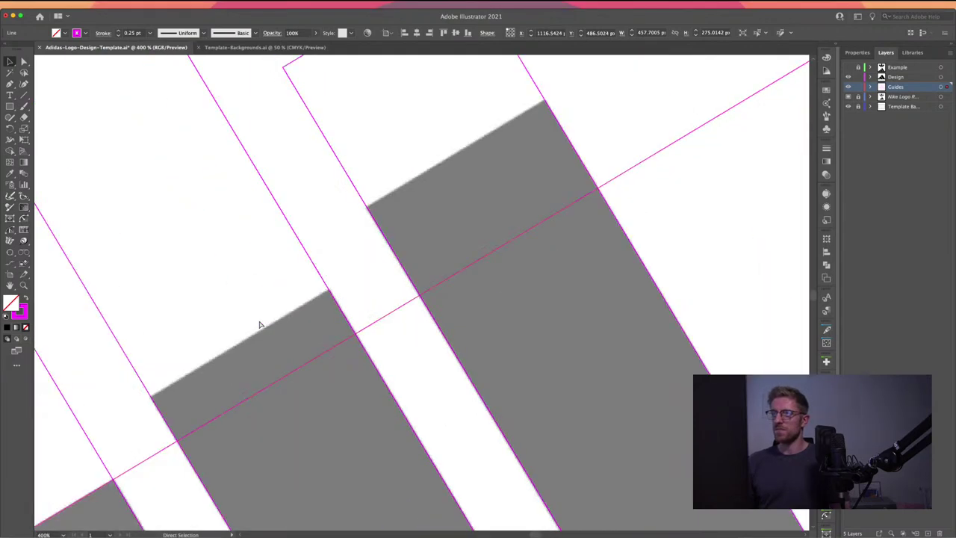
{"action": "scroll", "coordinate": [260, 324], "scroll_direction": "down", "scroll_amount": 4}
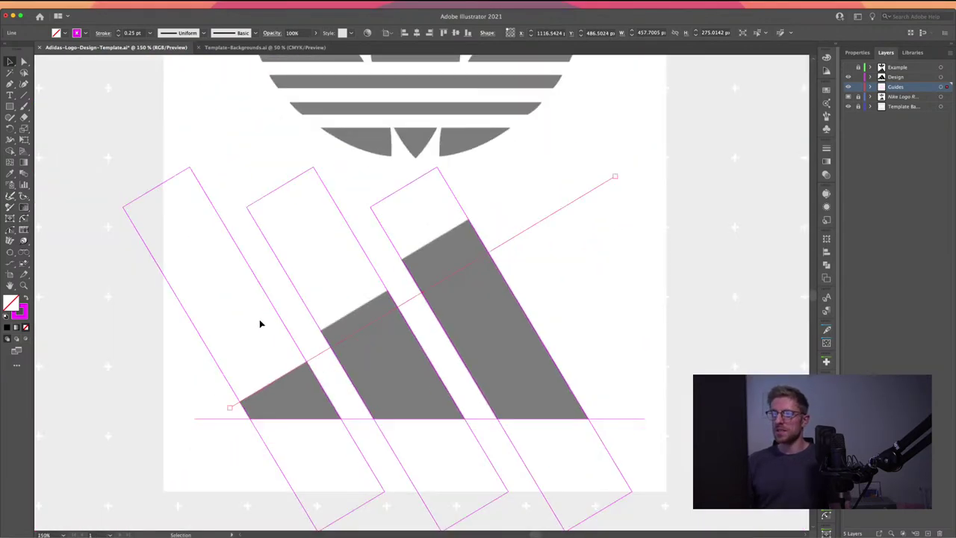
{"action": "key", "text": "v"}
{"action": "scroll", "coordinate": [348, 305], "scroll_direction": "left", "scroll_amount": 2}
{"action": "scroll", "coordinate": [348, 305], "scroll_direction": "up", "scroll_amount": 1}
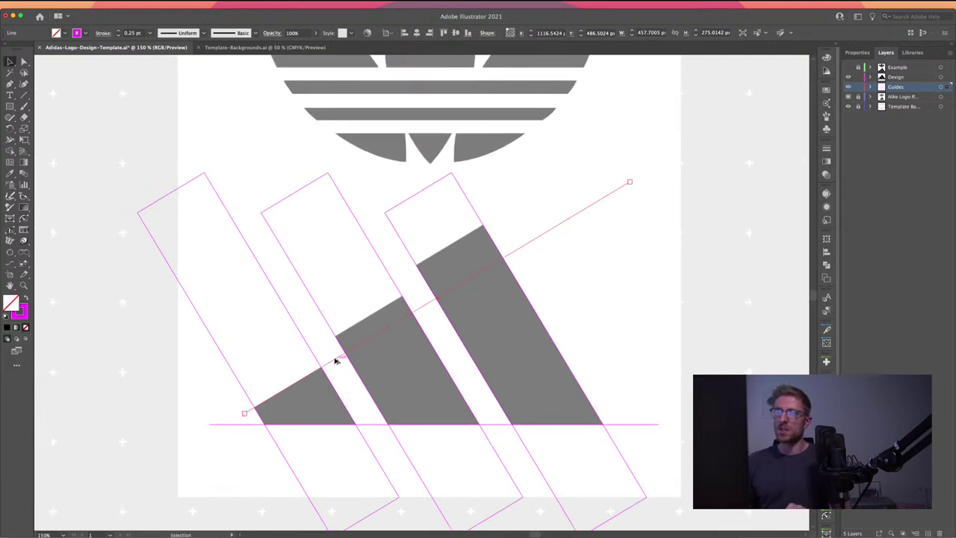
- Duplicate the slanted guide upward, align one copy with the stripe's top edge, and select the parallels
{"action": "left_click_drag", "start_coordinate": [336, 361], "coordinate": [334, 331]}
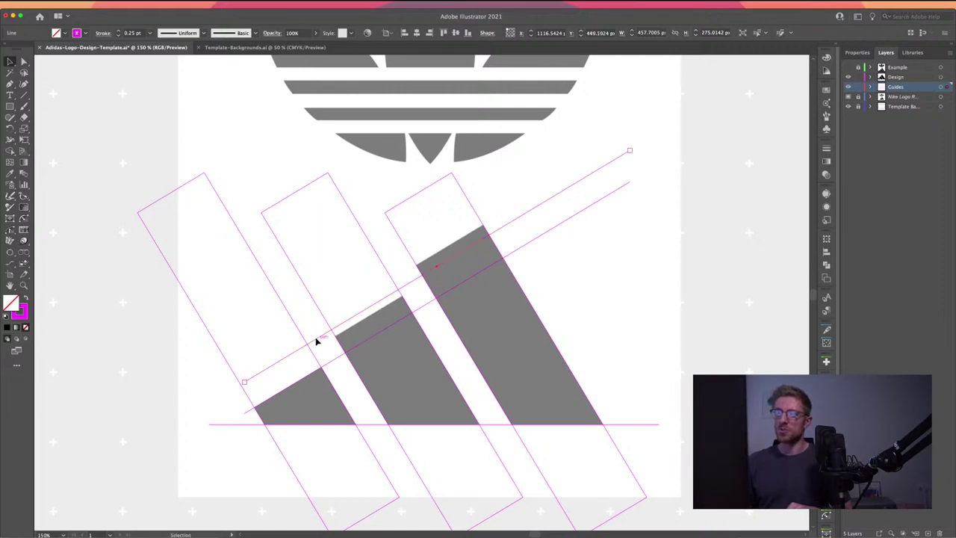
{"action": "left_click_drag", "start_coordinate": [317, 340], "coordinate": [316, 326]}
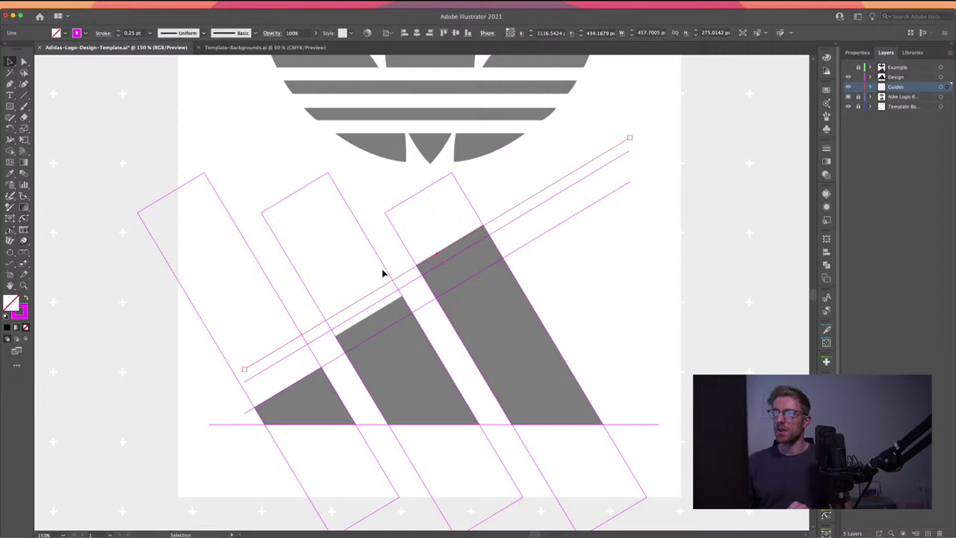
{"action": "scroll", "coordinate": [445, 231], "scroll_direction": "up", "scroll_amount": 8}
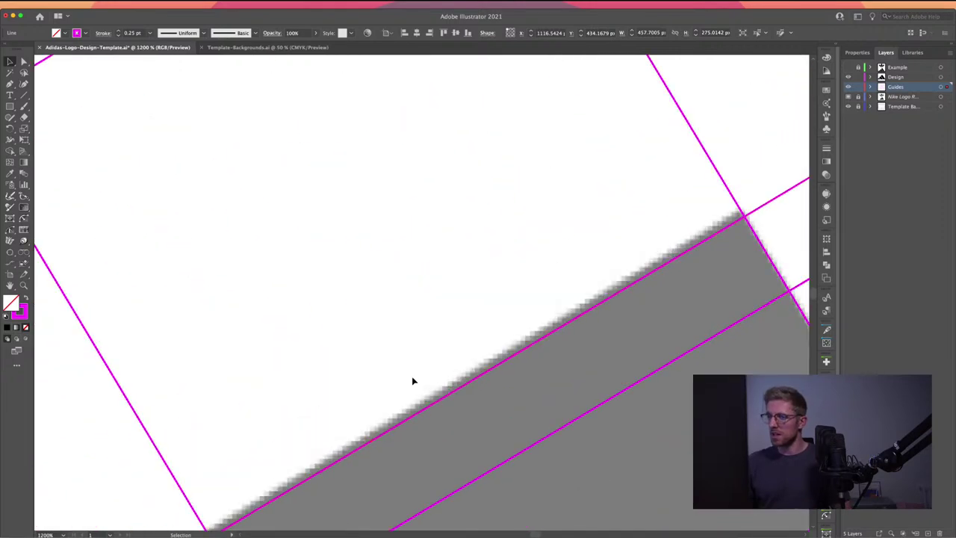
{"action": "left_click_drag", "start_coordinate": [416, 417], "coordinate": [412, 411]}
{"action": "scroll", "coordinate": [358, 372], "scroll_direction": "up", "scroll_amount": 4}
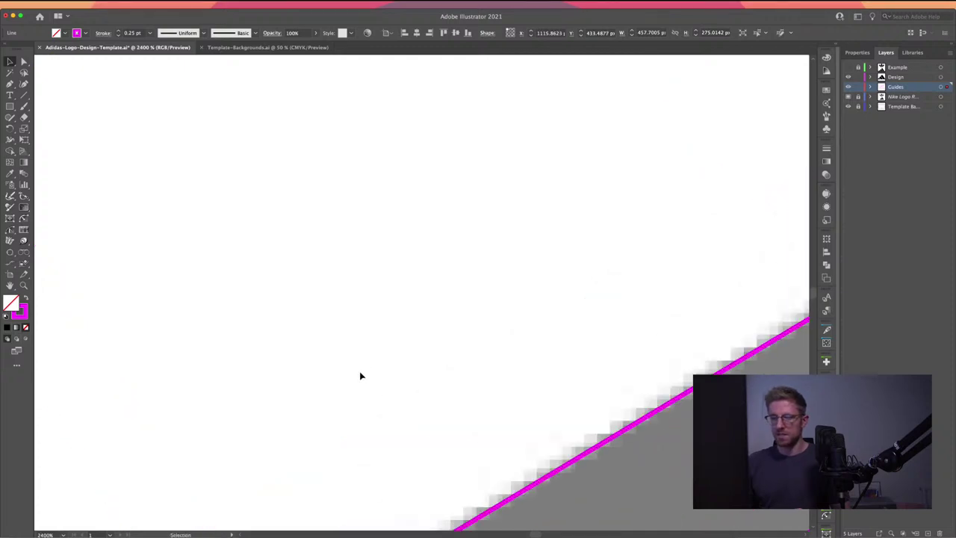
{"action": "scroll", "coordinate": [359, 371], "scroll_direction": "down", "scroll_amount": 4}
{"action": "scroll", "coordinate": [358, 375], "scroll_direction": "down", "scroll_amount": 6}
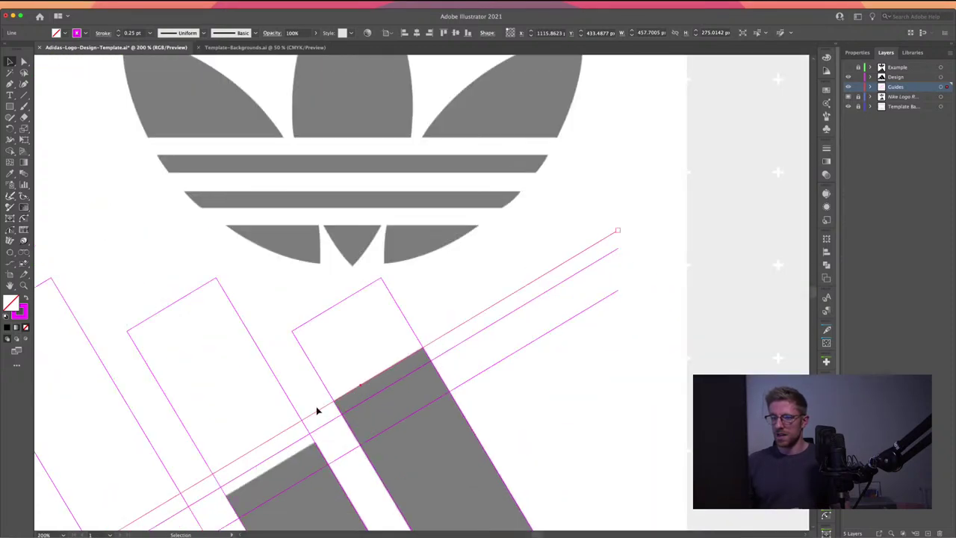
{"action": "scroll", "coordinate": [322, 352], "scroll_direction": "up", "scroll_amount": 2}
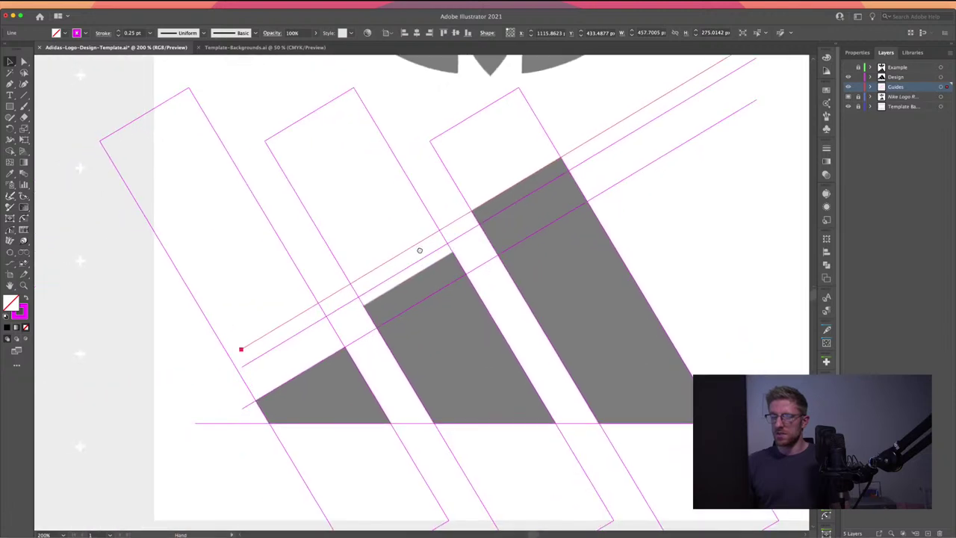
{"action": "left_click", "coordinate": [292, 340], "text": "shift"}
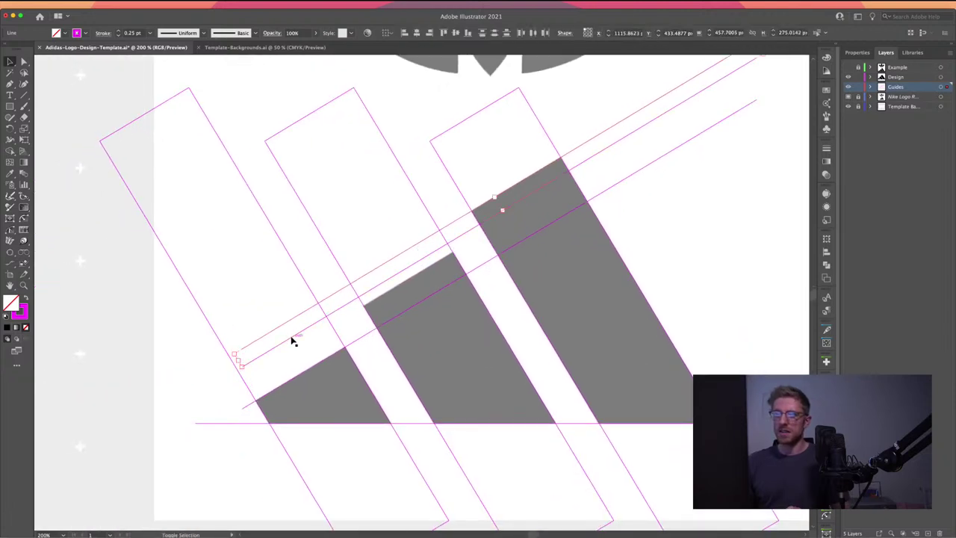
{"action": "left_click", "coordinate": [363, 343], "text": "shift"}
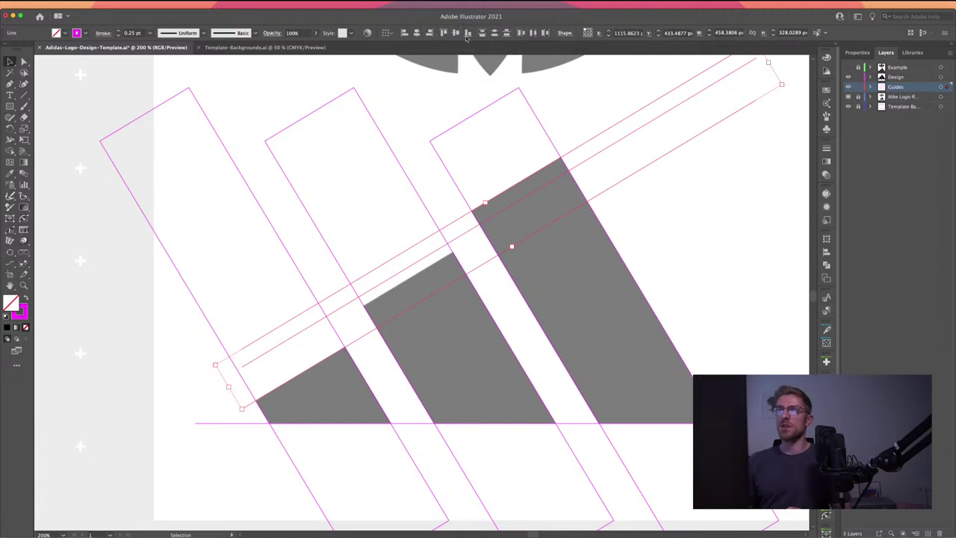
- Check the selected guide line's Properties panel and its alignment options
{"action": "left_click", "coordinate": [198, 4]}
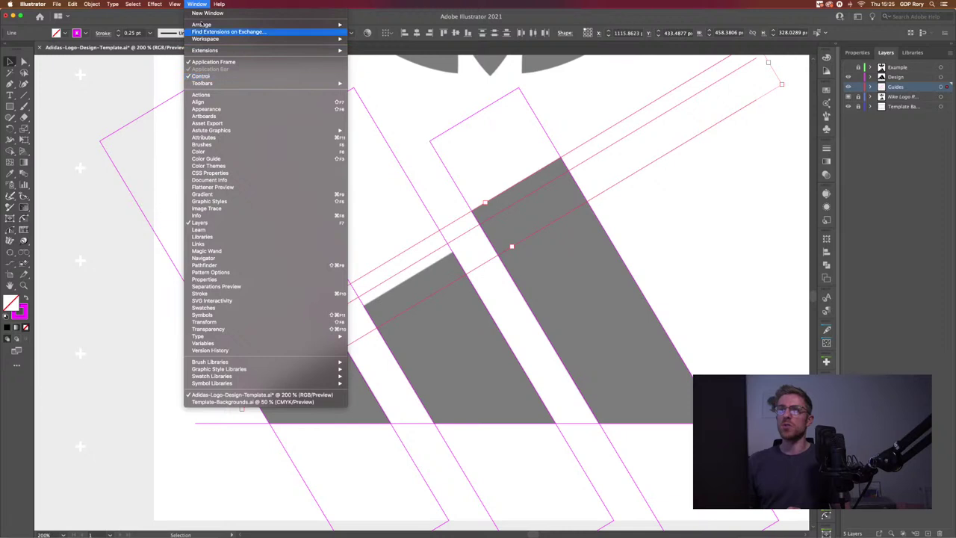
{"action": "key", "text": "Escape"}
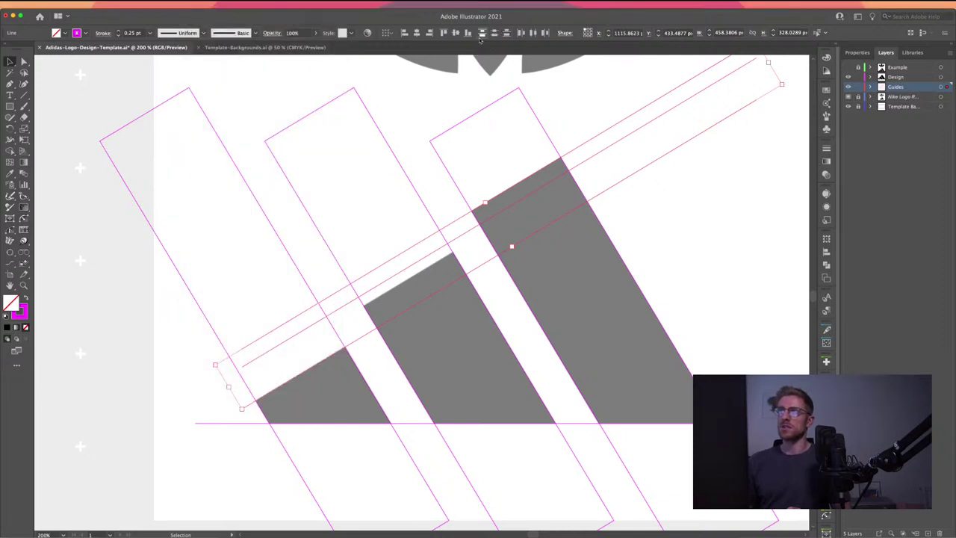
{"action": "left_click", "coordinate": [856, 52]}
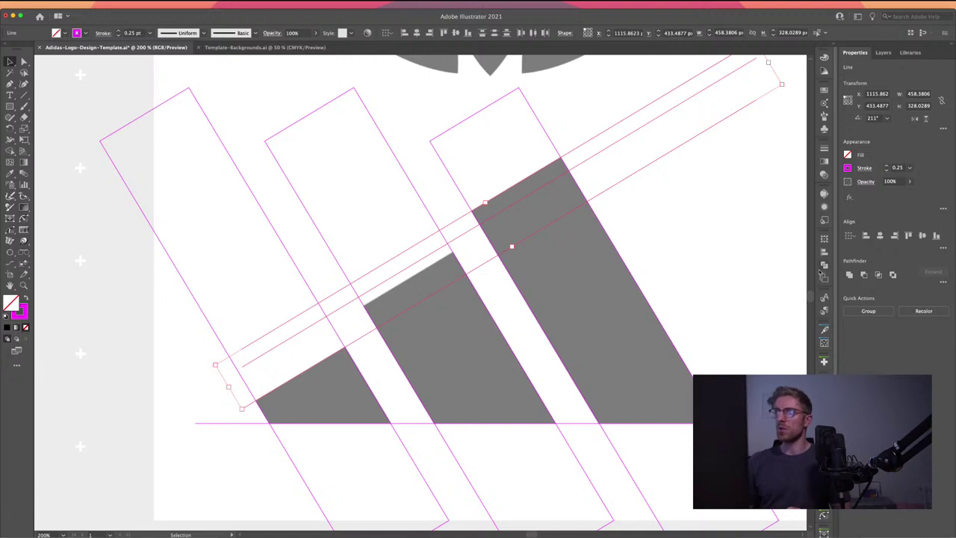
{"action": "left_click", "coordinate": [825, 253]}
{"action": "left_click", "coordinate": [825, 253]}
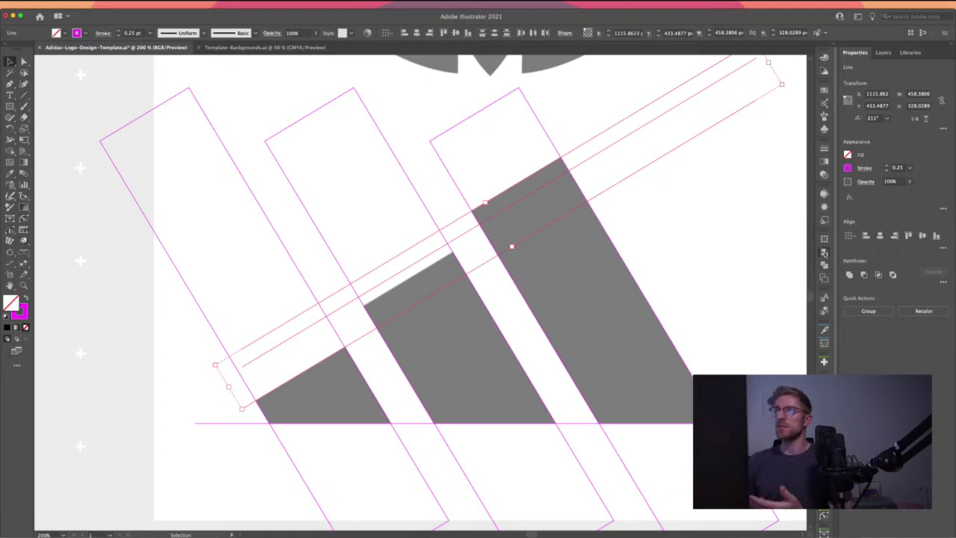
{"action": "left_click", "coordinate": [824, 253]}
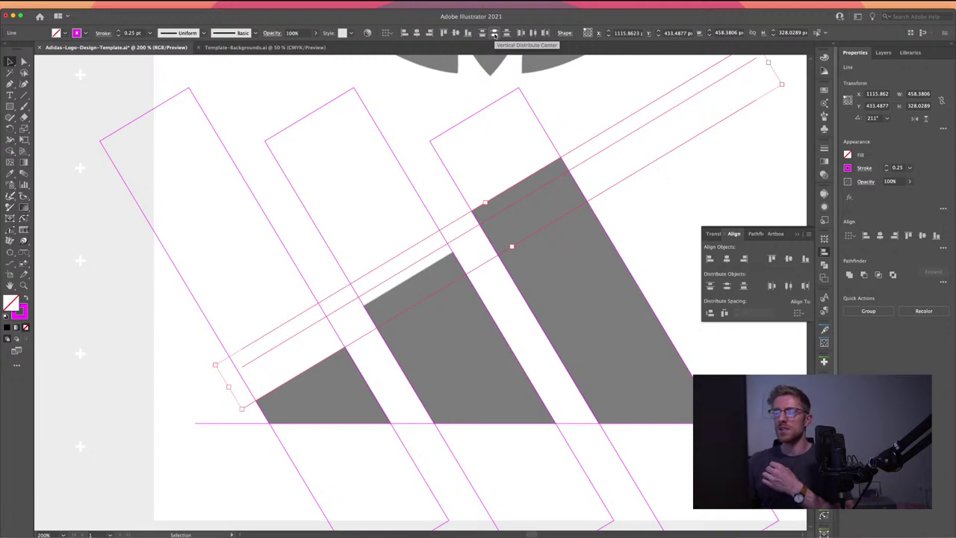
{"action": "left_click", "coordinate": [493, 35]}
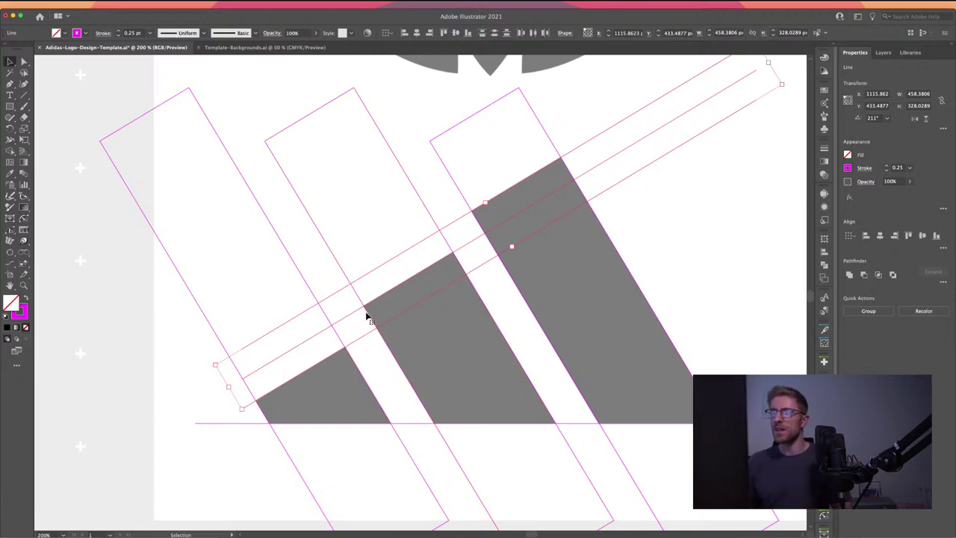
- Zoom out to 150% to view the whole logo and guides, then deselect the guide line
{"action": "scroll", "coordinate": [366, 316], "scroll_direction": "up", "scroll_amount": 6}
{"action": "scroll", "coordinate": [367, 317], "scroll_direction": "down", "scroll_amount": 6}
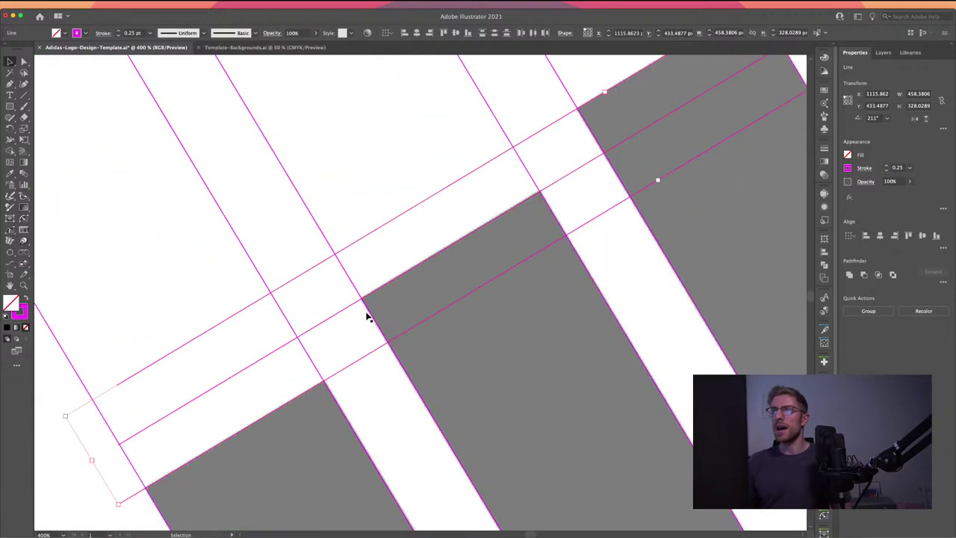
{"action": "scroll", "coordinate": [366, 317], "scroll_direction": "down", "scroll_amount": 4}
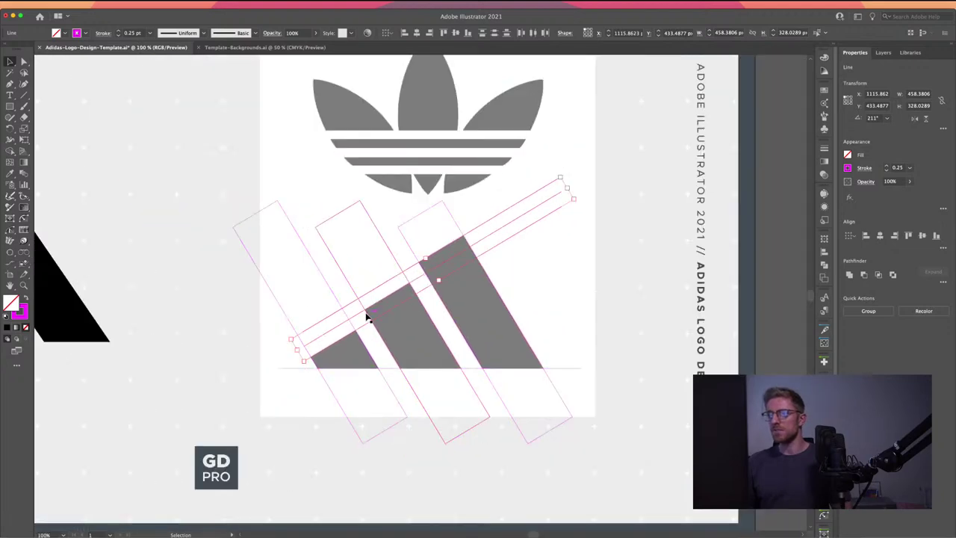
{"action": "scroll", "coordinate": [366, 317], "scroll_direction": "up", "scroll_amount": 2}
{"action": "left_click_drag", "start_coordinate": [399, 335], "coordinate": [320, 320]}
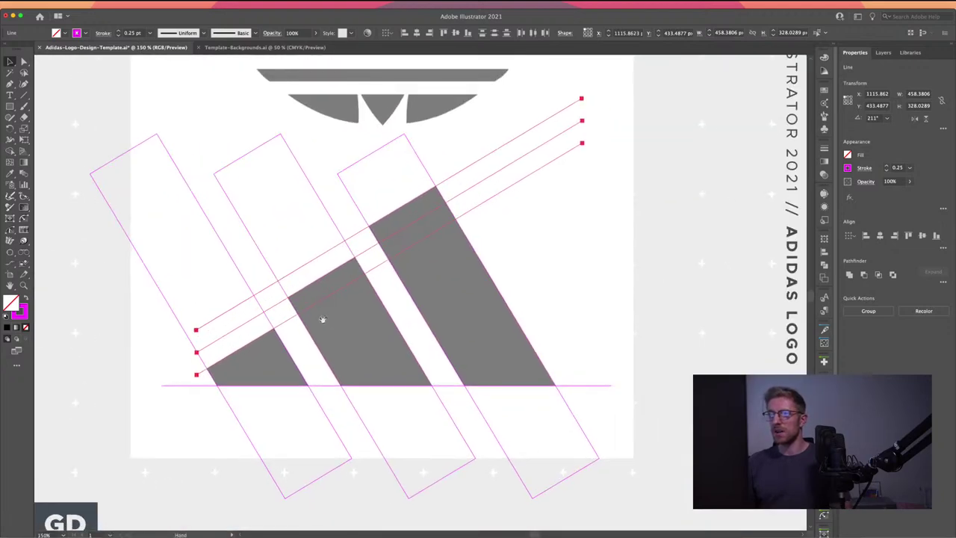
{"action": "left_click", "coordinate": [198, 299]}
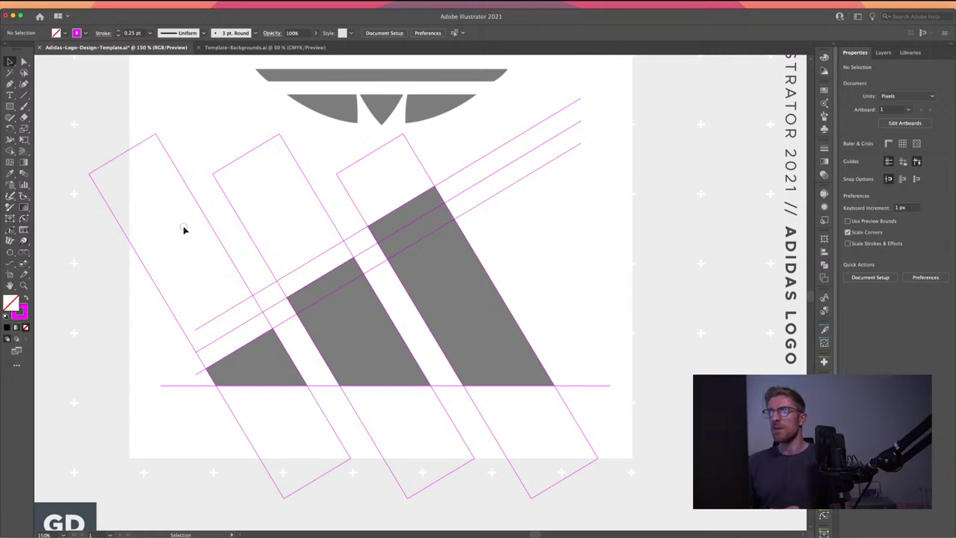
- Select the magenta guide paths, lock the Guides layer, and make Design the target layer
{"action": "left_click_drag", "start_coordinate": [184, 229], "coordinate": [561, 421]}
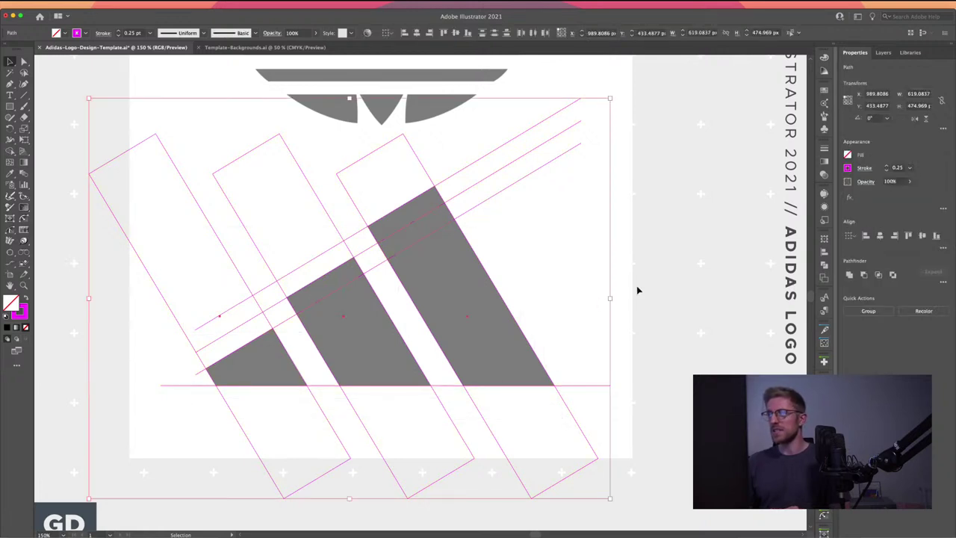
{"action": "left_click", "coordinate": [883, 52]}
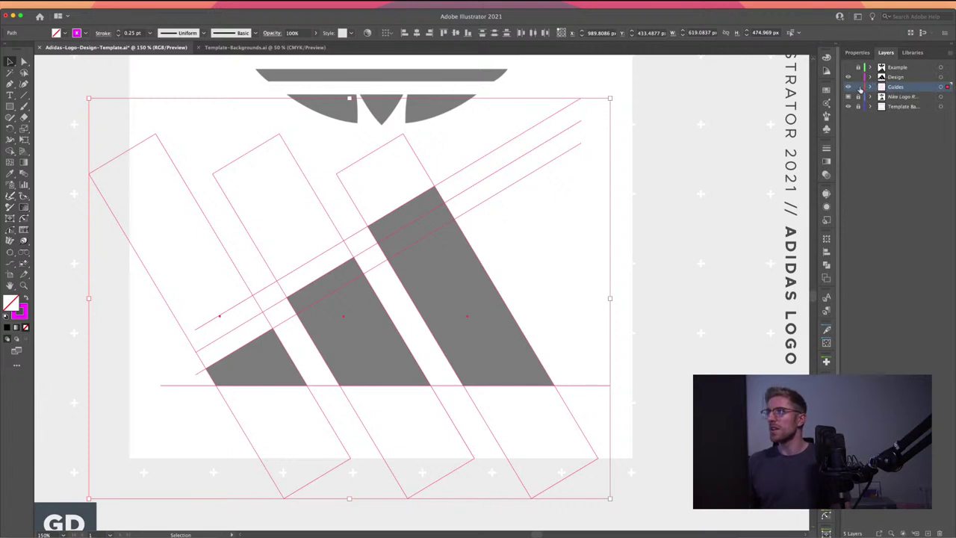
{"action": "left_click", "coordinate": [859, 87]}
{"action": "left_click", "coordinate": [896, 78]}
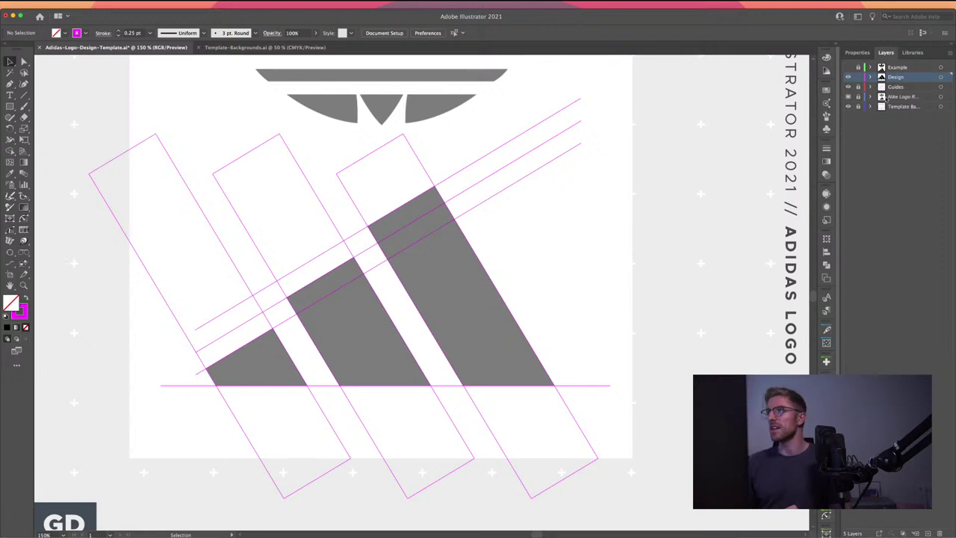
- Set up the Pen tool with a black fill and no stroke
{"action": "scroll", "coordinate": [293, 331], "scroll_direction": "up", "scroll_amount": 3}
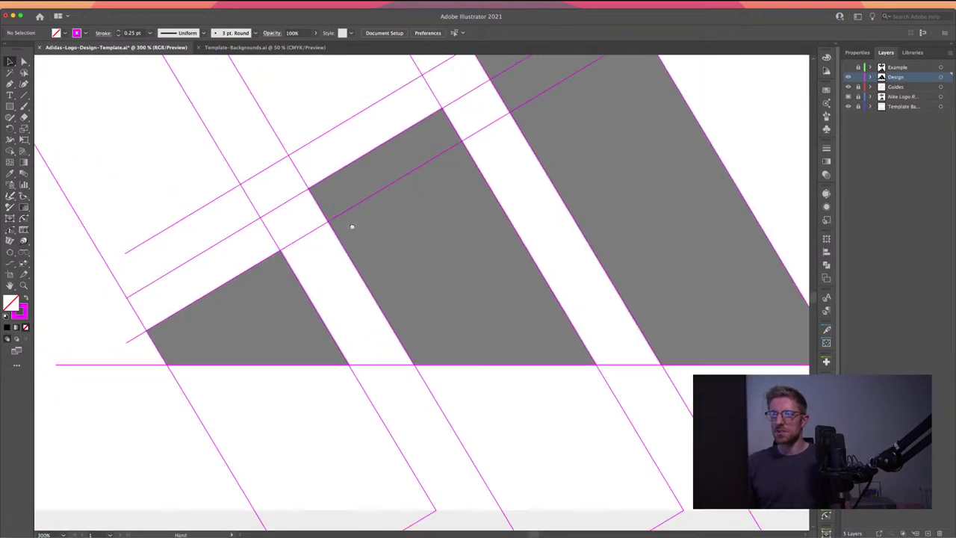
{"action": "left_click_drag", "start_coordinate": [352, 226], "coordinate": [400, 254]}
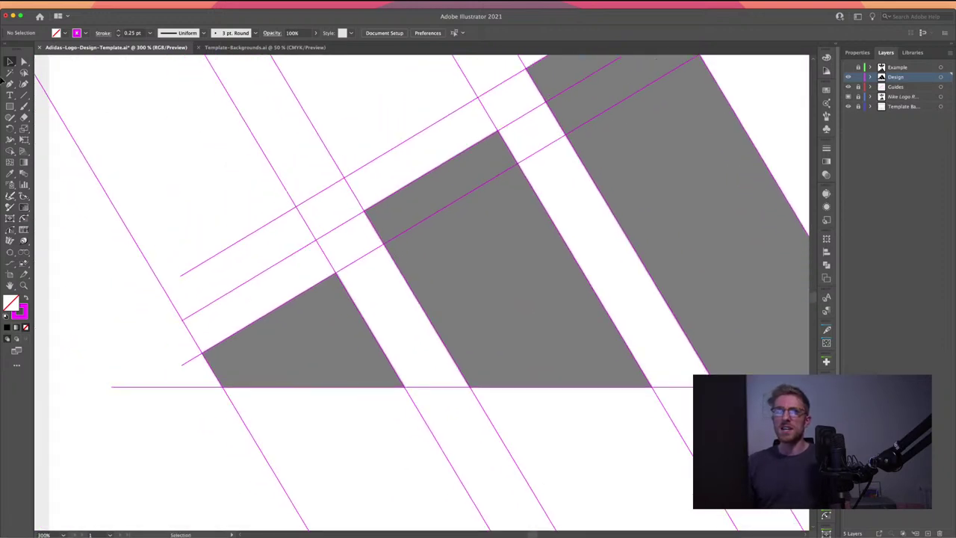
{"action": "left_click", "coordinate": [10, 84]}
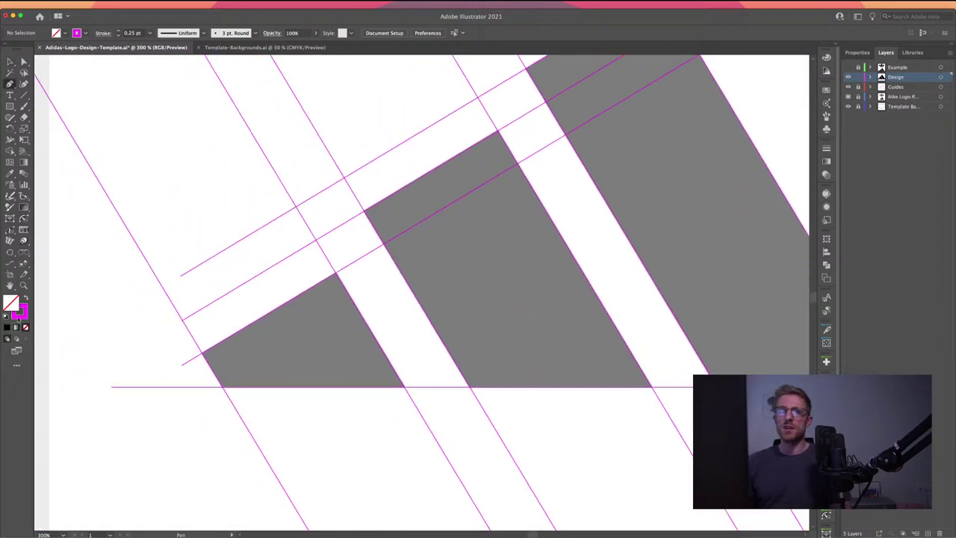
{"action": "left_click", "coordinate": [25, 299]}
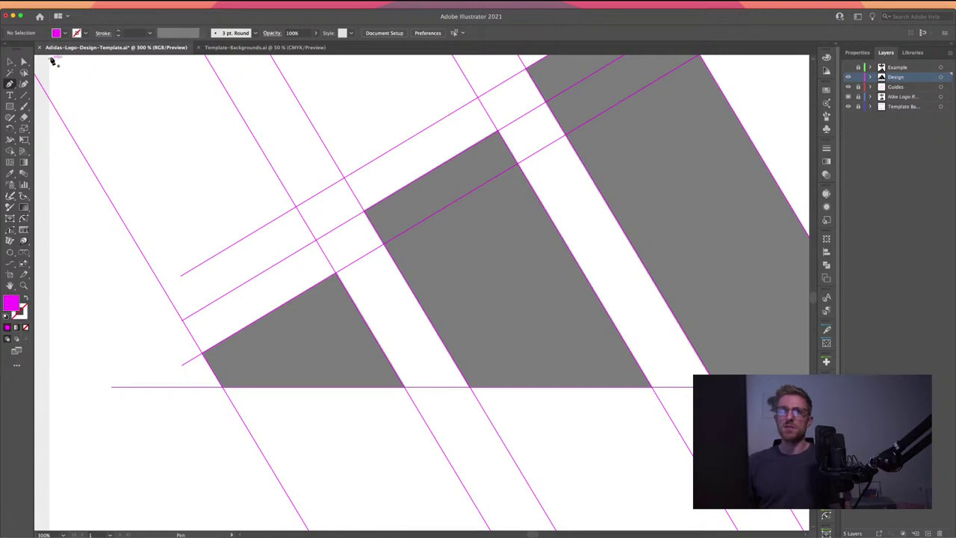
{"action": "left_click", "coordinate": [64, 34]}
{"action": "left_click", "coordinate": [25, 49]}
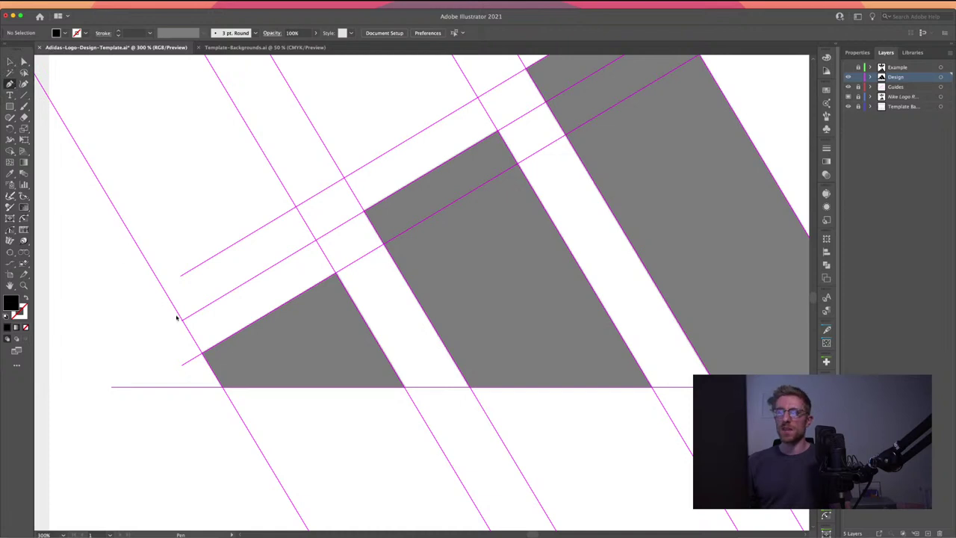
- Trace the left bar as a closed four-point black shape along the guides, then start the middle bar
{"action": "left_click", "coordinate": [223, 388]}
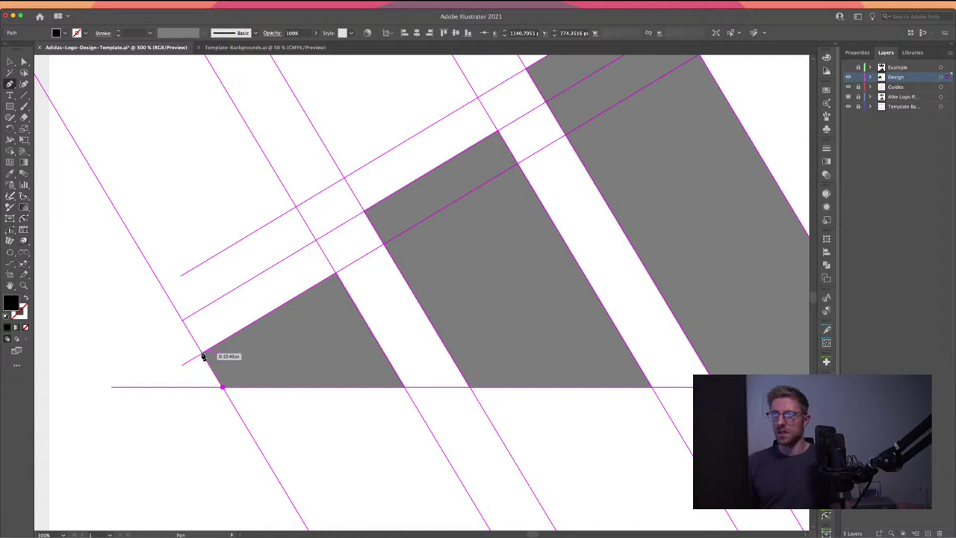
{"action": "scroll", "coordinate": [202, 358], "scroll_direction": "up", "scroll_amount": 4}
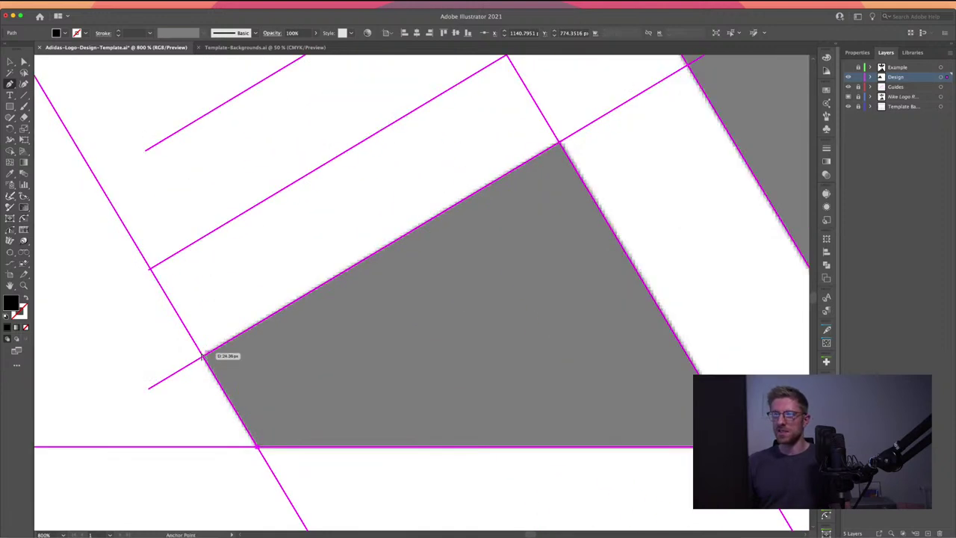
{"action": "left_click", "coordinate": [203, 357]}
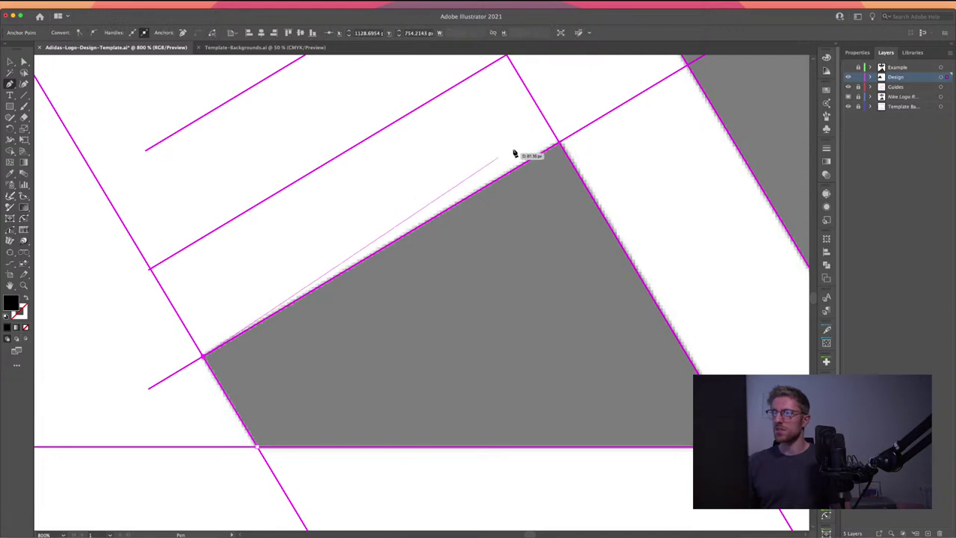
{"action": "left_click", "coordinate": [561, 145]}
{"action": "left_click_drag", "start_coordinate": [561, 145], "coordinate": [401, 145]}
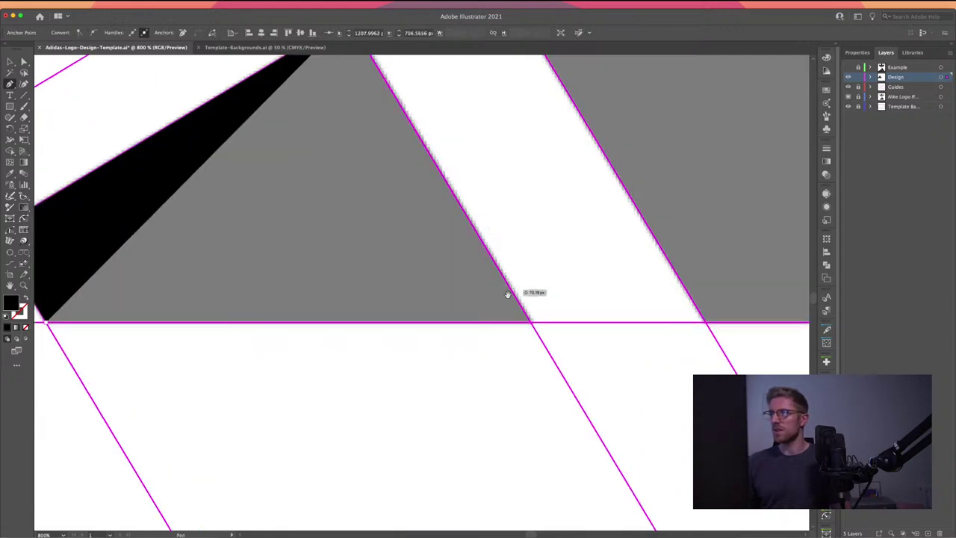
{"action": "left_click", "coordinate": [532, 326]}
{"action": "scroll", "coordinate": [418, 303], "scroll_direction": "left", "scroll_amount": 6}
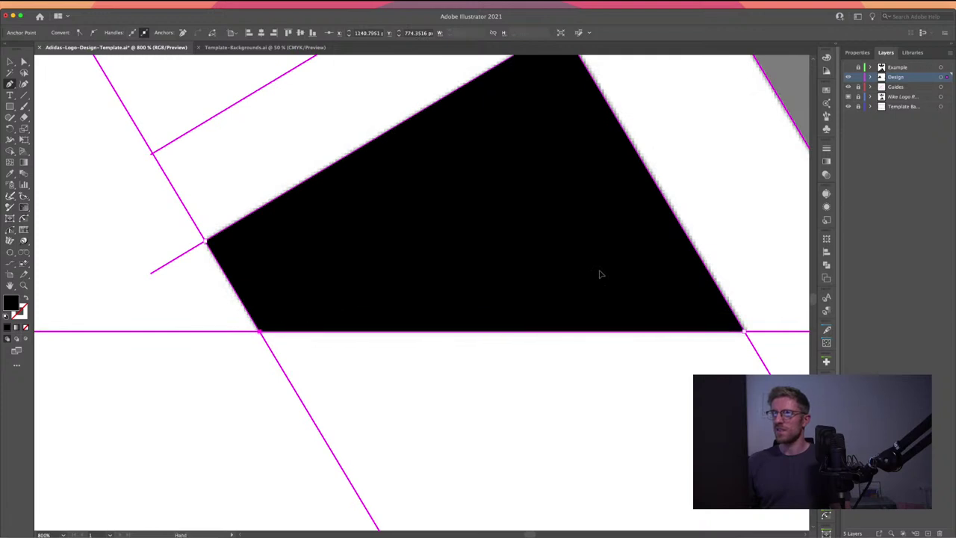
{"action": "left_click_drag", "start_coordinate": [600, 274], "coordinate": [175, 305]}
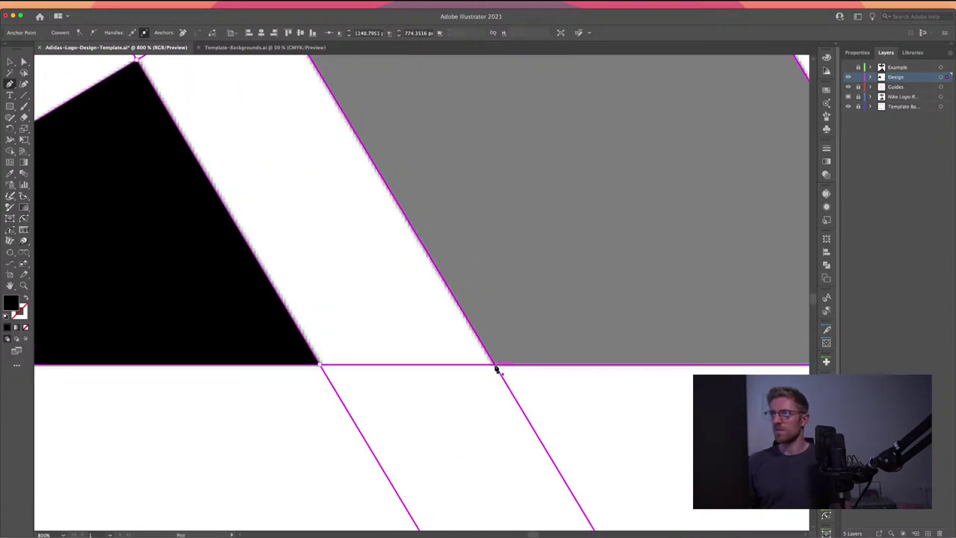
{"action": "left_click", "coordinate": [496, 369]}
{"action": "scroll", "coordinate": [461, 461], "scroll_direction": "up", "scroll_amount": 7}
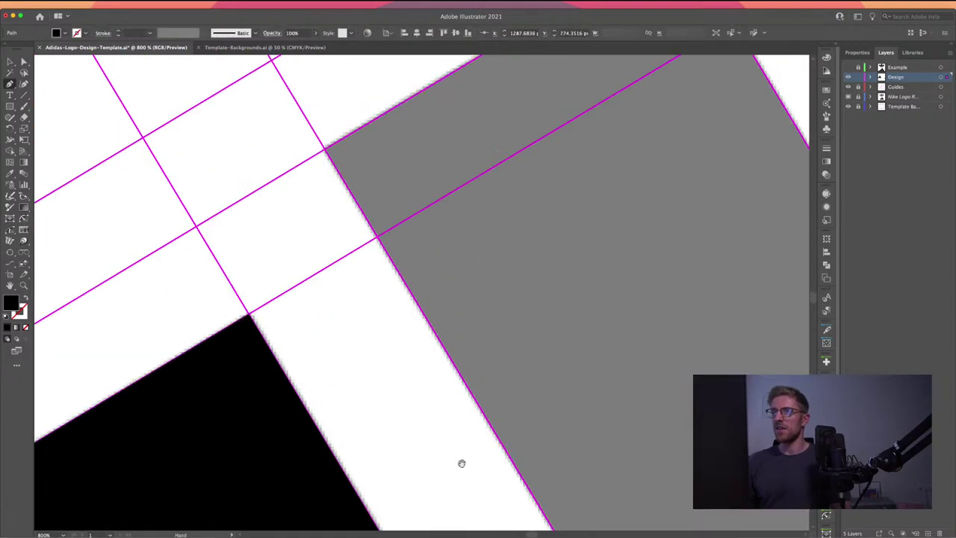
- Trace the middle bar's corners along the guides and baseline, closing the shape at its start
{"action": "left_click", "coordinate": [326, 154]}
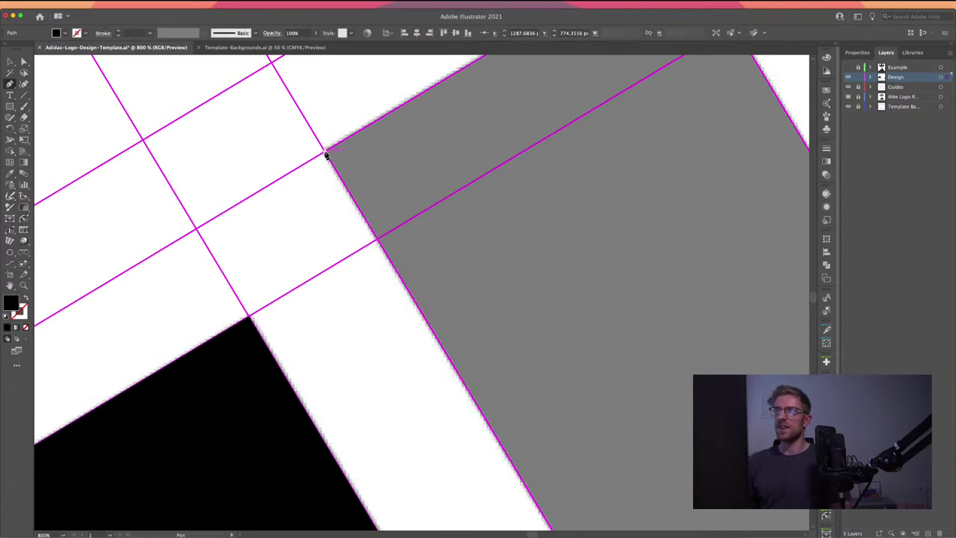
{"action": "scroll", "coordinate": [410, 150], "scroll_direction": "up", "scroll_amount": 5}
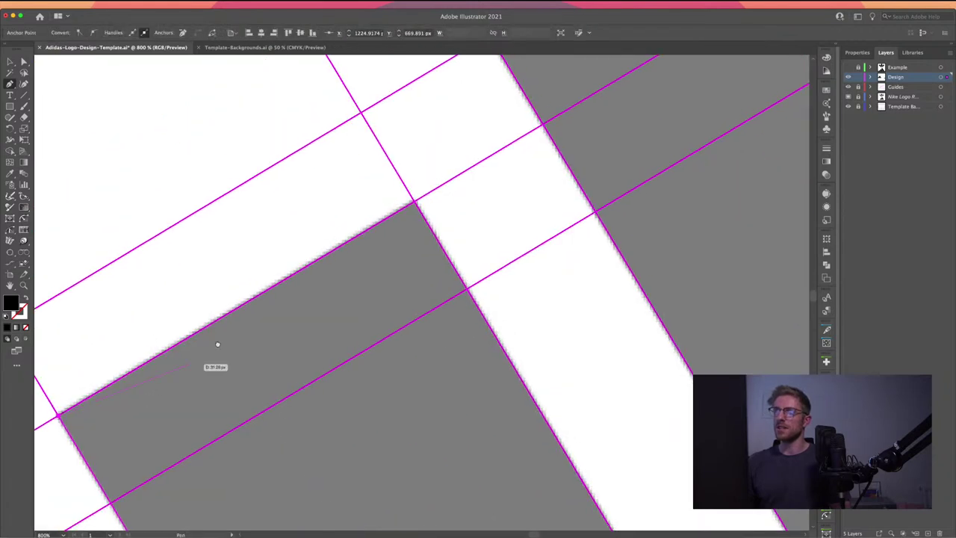
{"action": "left_click", "coordinate": [416, 203]}
{"action": "scroll", "coordinate": [348, 124], "scroll_direction": "down", "scroll_amount": 5}
{"action": "scroll", "coordinate": [413, 327], "scroll_direction": "down", "scroll_amount": 3}
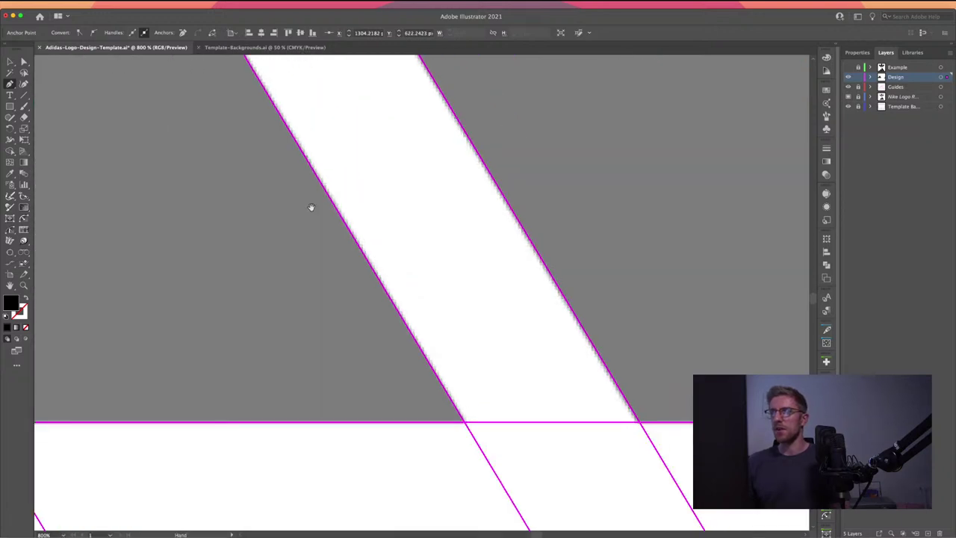
{"action": "left_click", "coordinate": [464, 424]}
{"action": "scroll", "coordinate": [322, 381], "scroll_direction": "left", "scroll_amount": 5}
{"action": "left_click", "coordinate": [286, 420]}
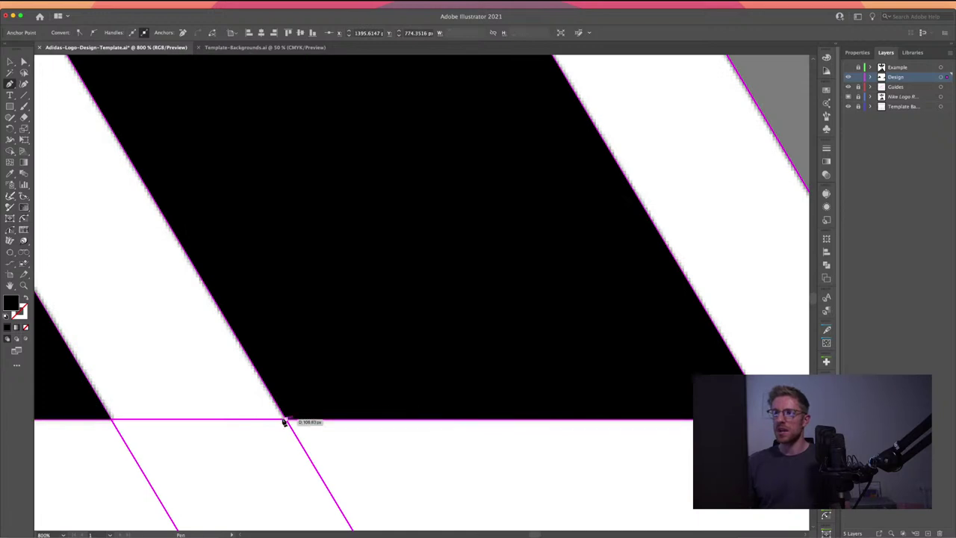
{"action": "scroll", "coordinate": [147, 340], "scroll_direction": "left", "scroll_amount": 5}
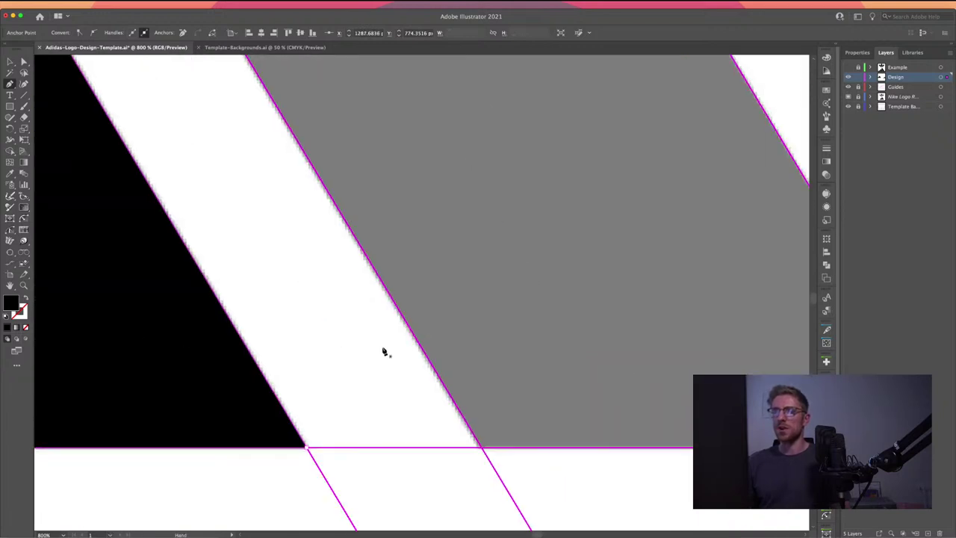
{"action": "left_click_drag", "start_coordinate": [384, 352], "coordinate": [142, 327]}
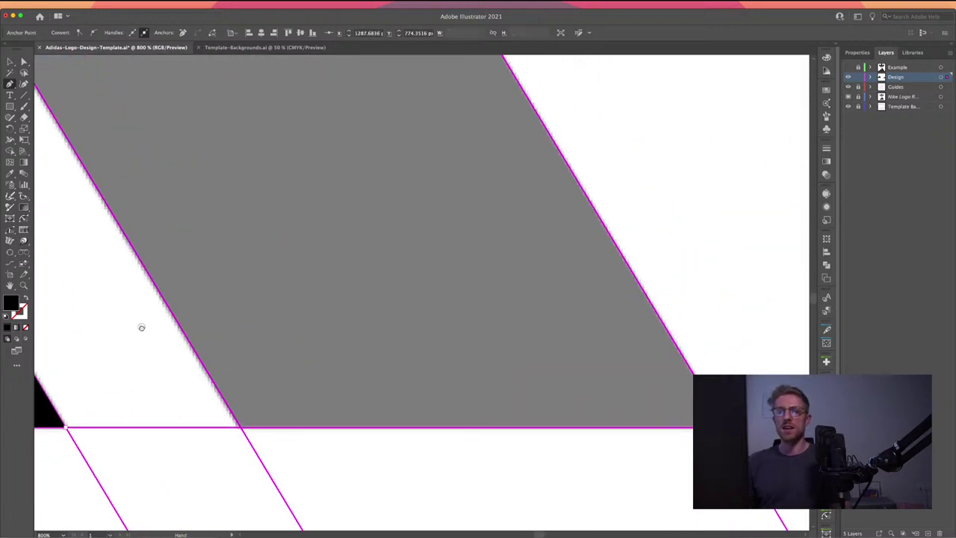
{"action": "left_click", "coordinate": [241, 431]}
- Drag the middle bar's top corner points onto the guide intersections
{"action": "left_click_drag", "start_coordinate": [192, 292], "coordinate": [169, 196]}
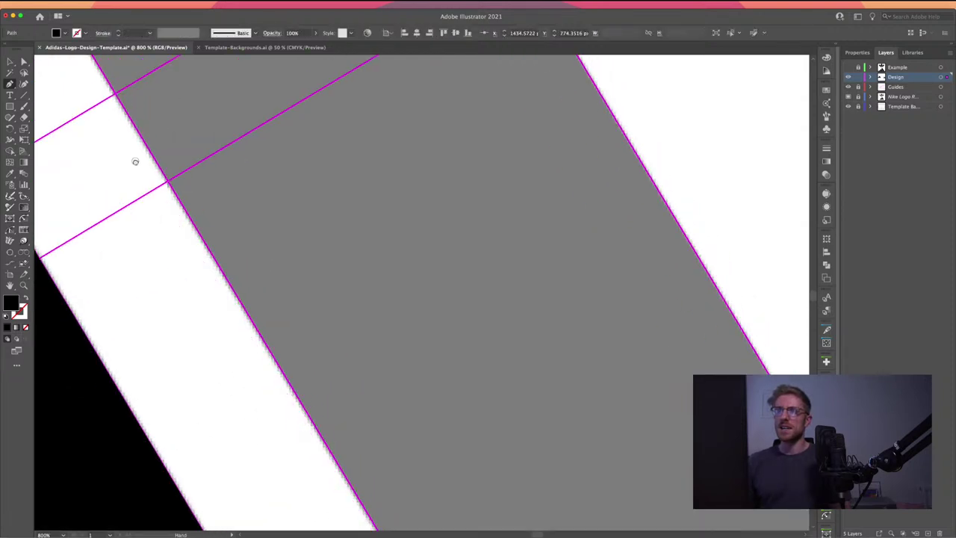
{"action": "left_click_drag", "start_coordinate": [134, 160], "coordinate": [170, 169]}
{"action": "left_click_drag", "start_coordinate": [307, 134], "coordinate": [171, 298]}
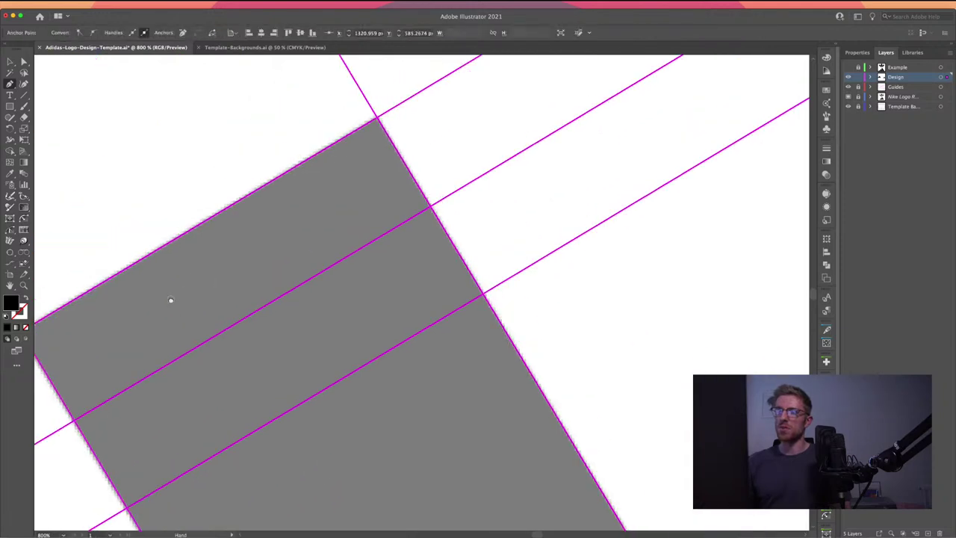
{"action": "left_click_drag", "start_coordinate": [381, 118], "coordinate": [380, 117]}
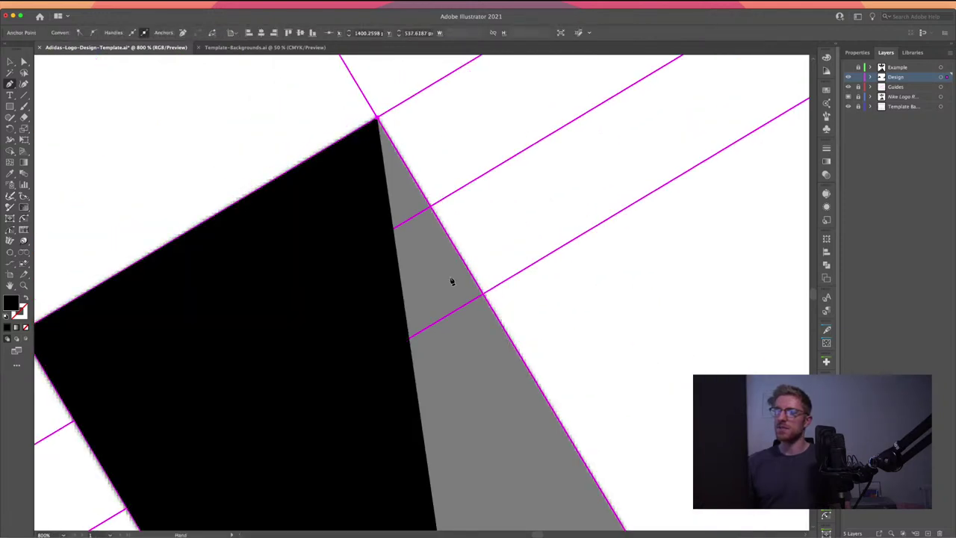
{"action": "left_click_drag", "start_coordinate": [451, 277], "coordinate": [295, 128]}
- Switch to the Selection tool and deselect the finished black bars
{"action": "scroll", "coordinate": [416, 321], "scroll_direction": "right", "scroll_amount": 3}
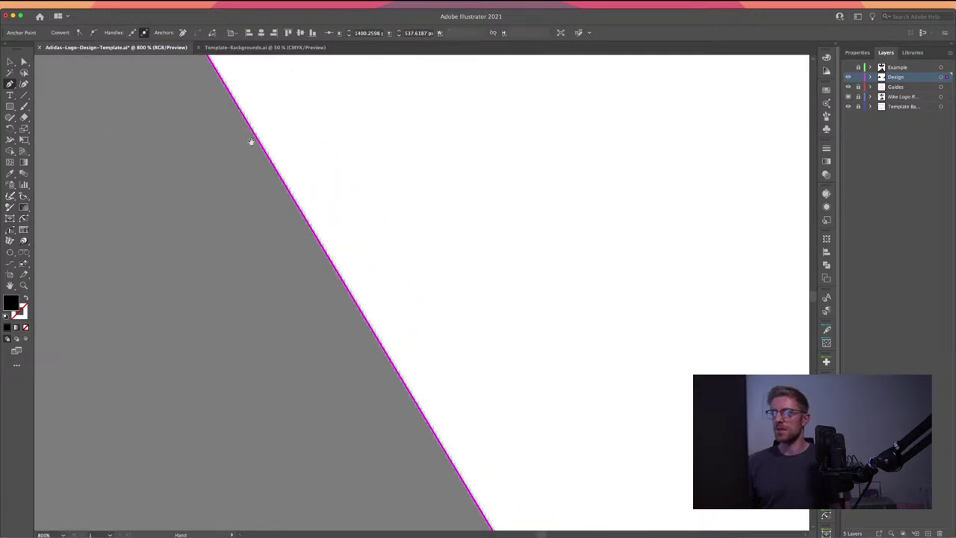
{"action": "scroll", "coordinate": [357, 330], "scroll_direction": "down", "scroll_amount": 5}
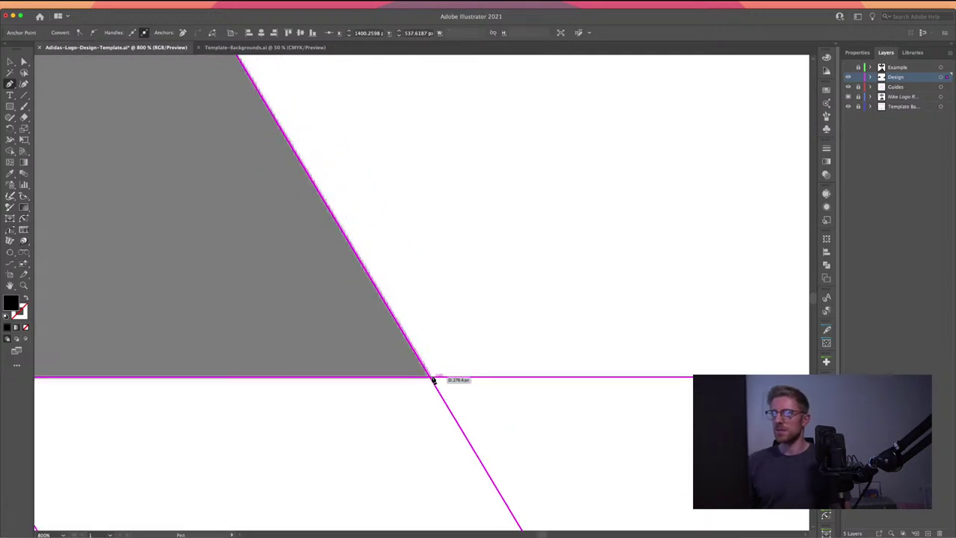
{"action": "scroll", "coordinate": [291, 344], "scroll_direction": "right", "scroll_amount": 3}
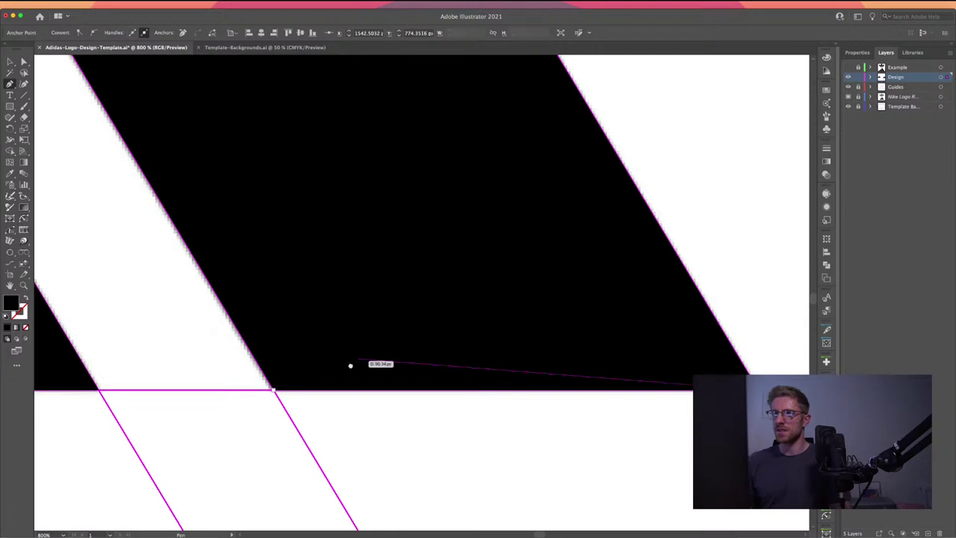
{"action": "left_click", "coordinate": [10, 61]}
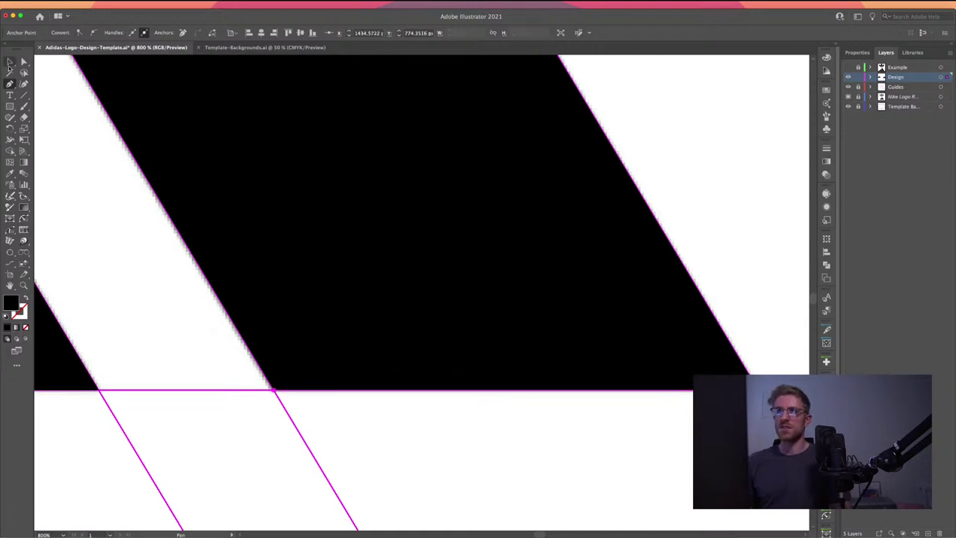
{"action": "left_click", "coordinate": [103, 173]}
{"action": "scroll", "coordinate": [103, 173], "scroll_direction": "down", "scroll_amount": 10}
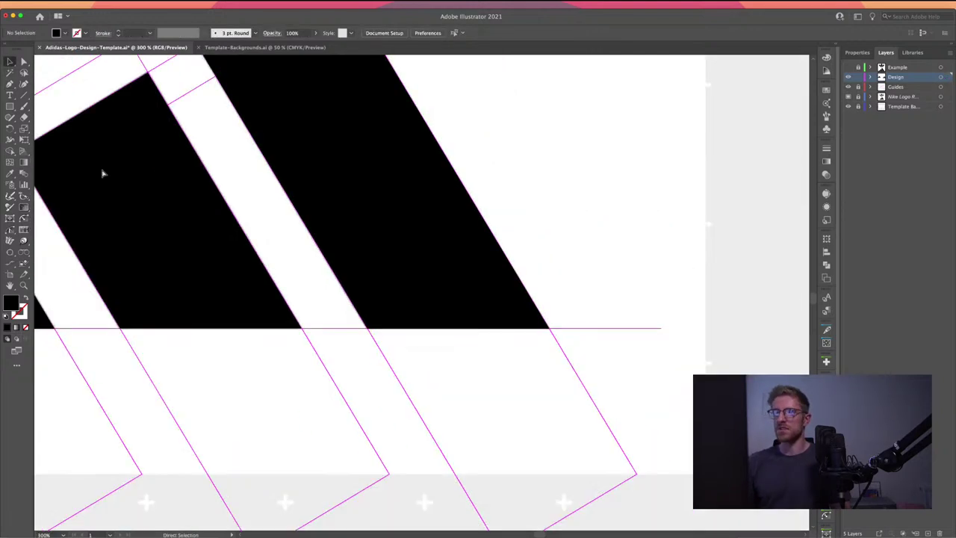
- Hide the grey trefoil reference and Guides layers, then zoom out to 66.67% to see the artboard
{"action": "left_click_drag", "start_coordinate": [106, 163], "coordinate": [198, 239]}
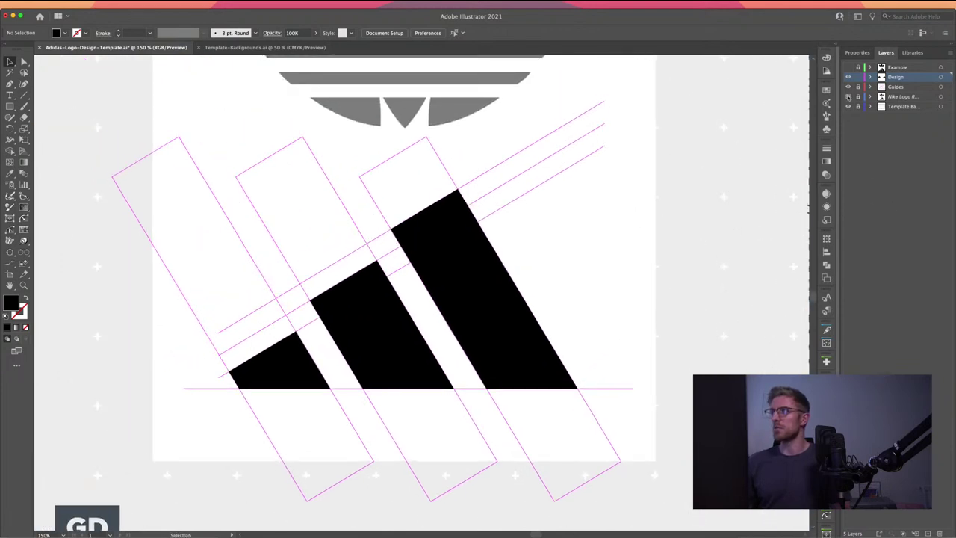
{"action": "left_click", "coordinate": [848, 98]}
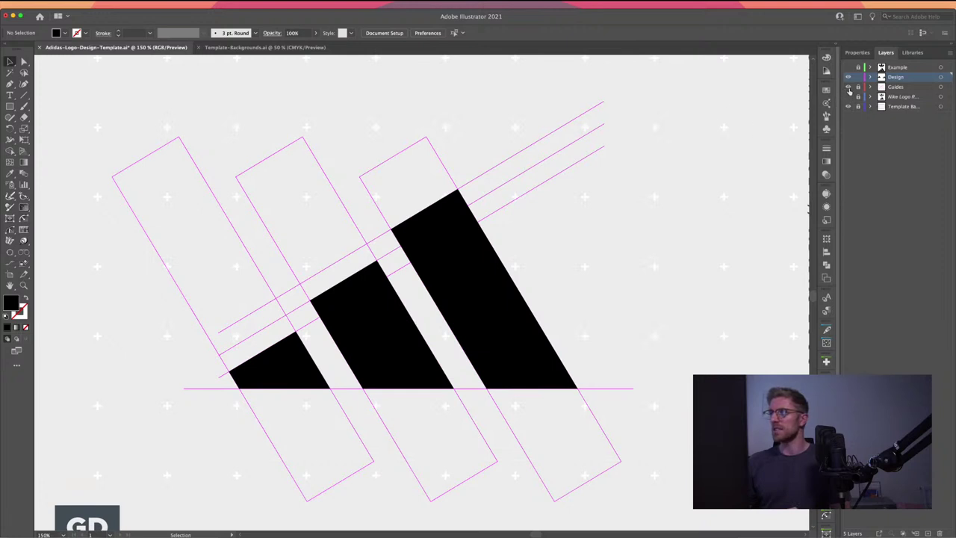
{"action": "left_click", "coordinate": [849, 87]}
{"action": "key", "text": "a"}
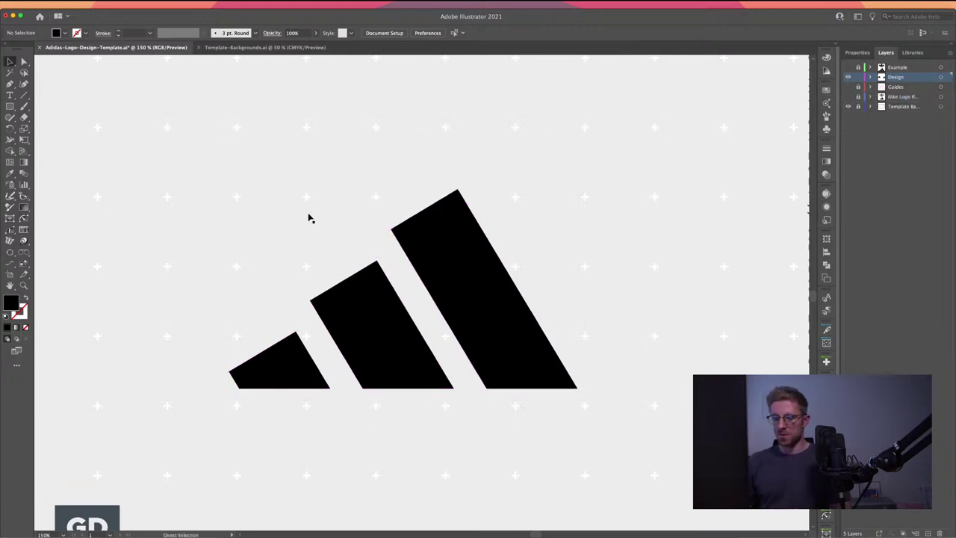
{"action": "key", "text": "super+minus"}
{"action": "key", "text": "super+minus"}
{"action": "key", "text": "v"}
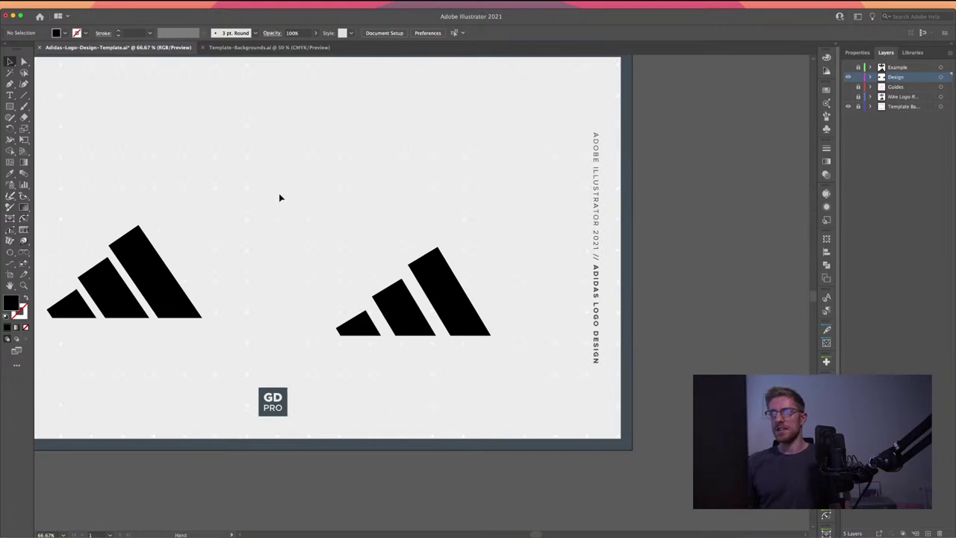
{"action": "left_click_drag", "start_coordinate": [280, 197], "coordinate": [273, 231]}
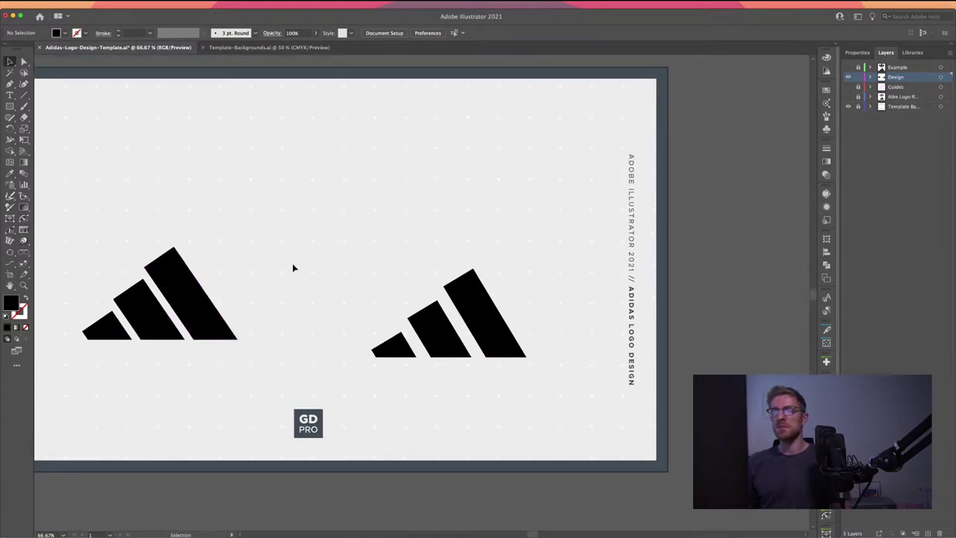
{"action": "scroll", "coordinate": [293, 267], "scroll_direction": "up", "scroll_amount": 3}
{"action": "scroll", "coordinate": [294, 268], "scroll_direction": "right", "scroll_amount": 4}
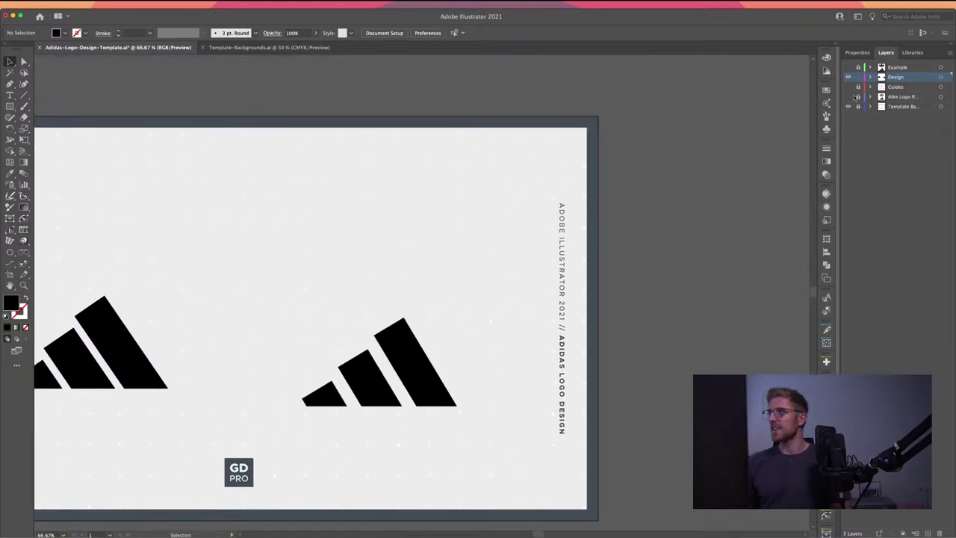
- Show the grey trefoil reference layer again and zoom to 150% on the trefoil
{"action": "left_click", "coordinate": [848, 97]}
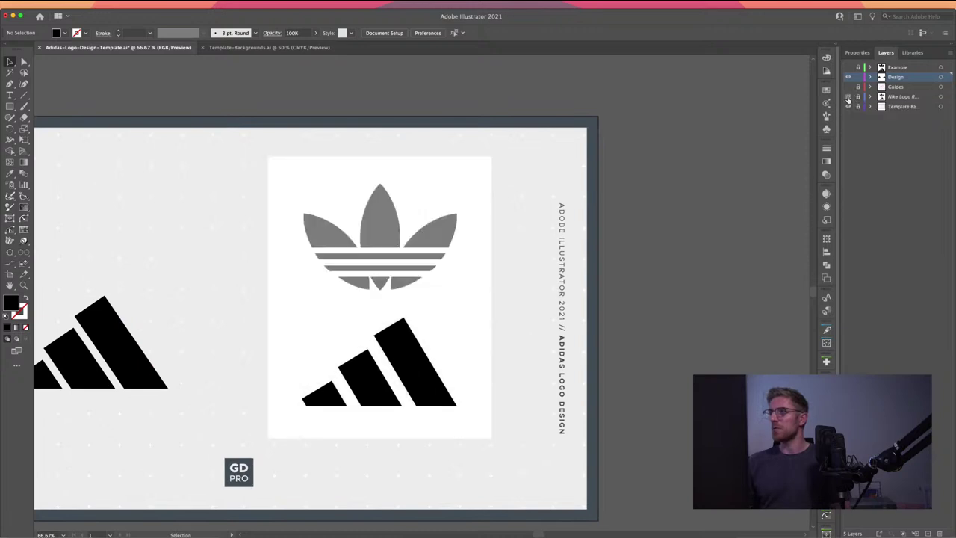
{"action": "key", "text": "a"}
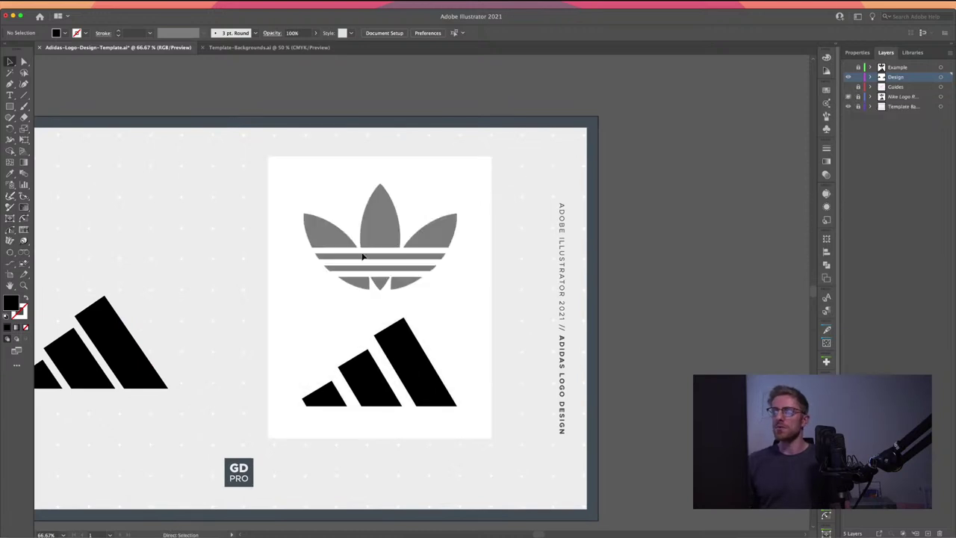
{"action": "scroll", "coordinate": [363, 257], "scroll_direction": "up", "scroll_amount": 2}
{"action": "scroll", "coordinate": [363, 257], "scroll_direction": "up", "scroll_amount": 2}
{"action": "scroll", "coordinate": [363, 257], "scroll_direction": "down", "scroll_amount": 2}
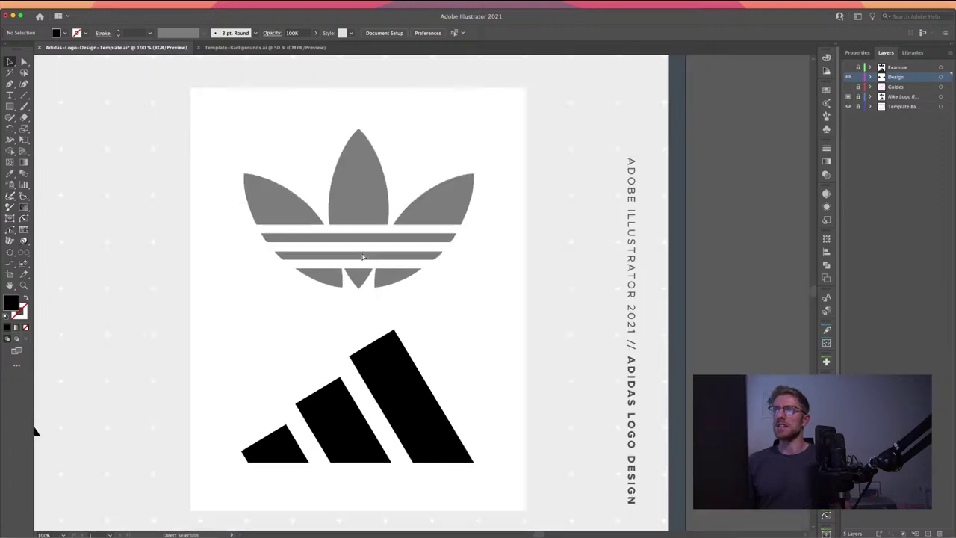
{"action": "left_click_drag", "start_coordinate": [359, 213], "coordinate": [359, 277]}
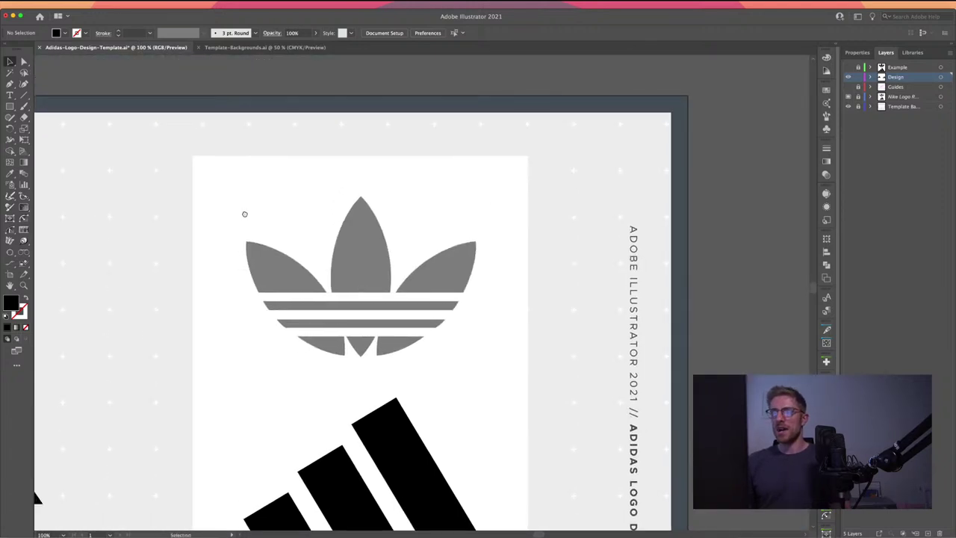
{"action": "scroll", "coordinate": [381, 314], "scroll_direction": "up", "scroll_amount": 1}
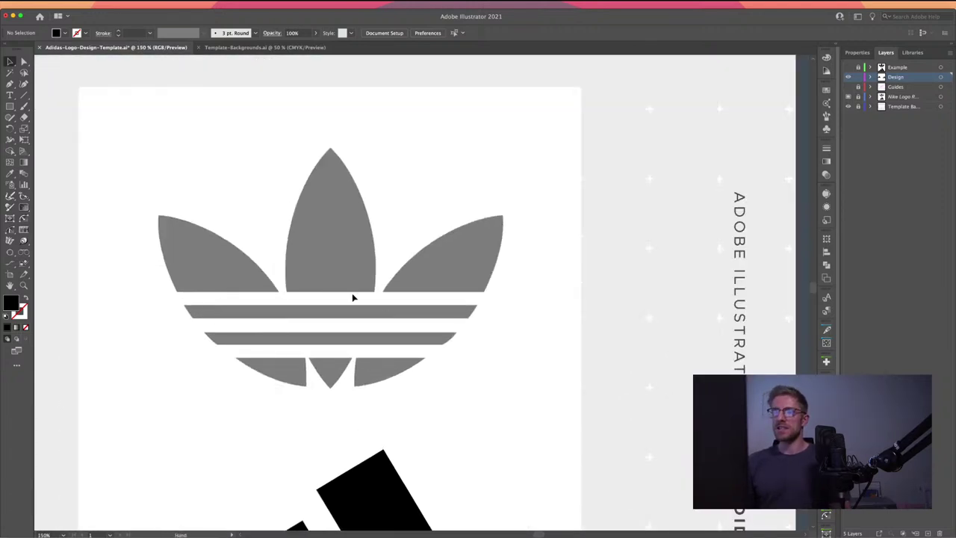
{"action": "scroll", "coordinate": [351, 292], "scroll_direction": "up", "scroll_amount": 1}
{"action": "left_click_drag", "start_coordinate": [353, 289], "coordinate": [356, 290]}
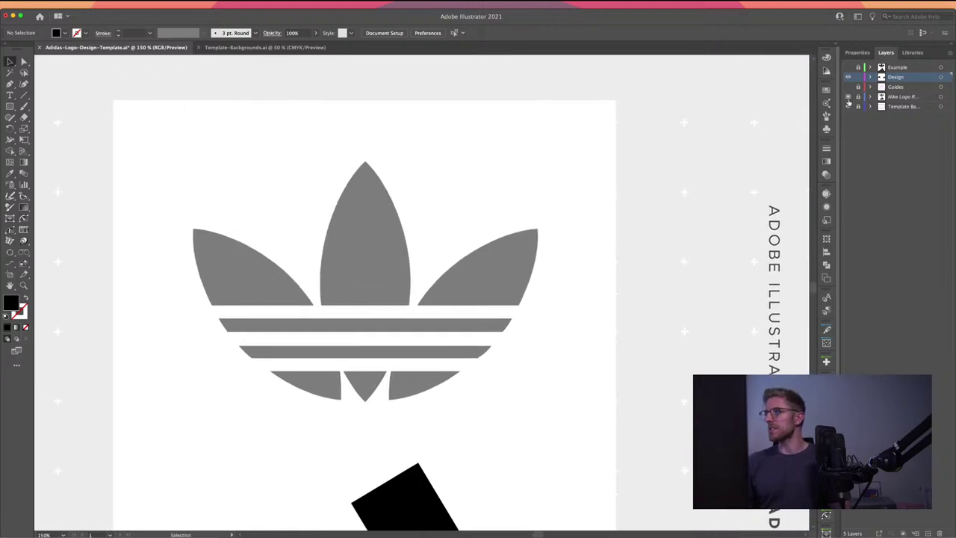
- Make the Guides layer the target, turn its magenta guides back on, and centre the trefoil
{"action": "left_click", "coordinate": [869, 87]}
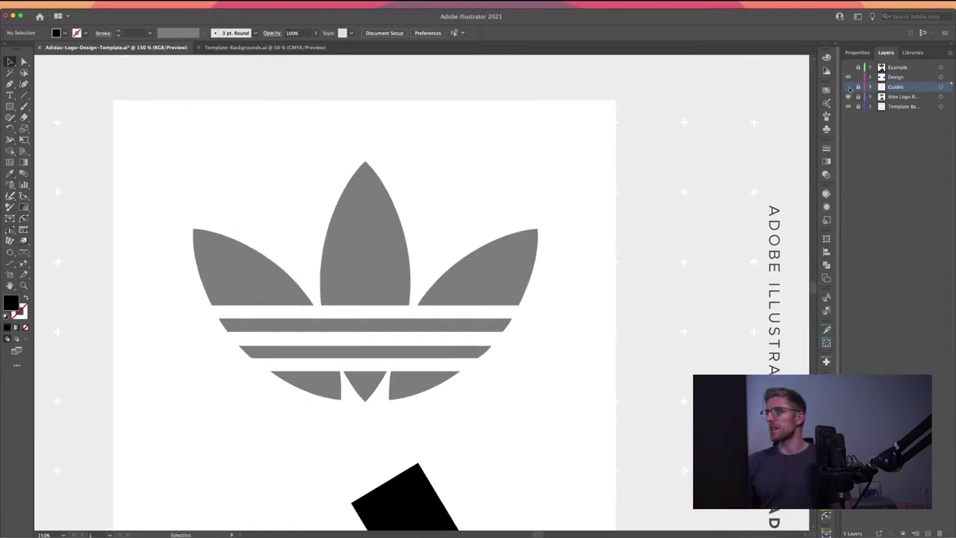
{"action": "left_click", "coordinate": [848, 87]}
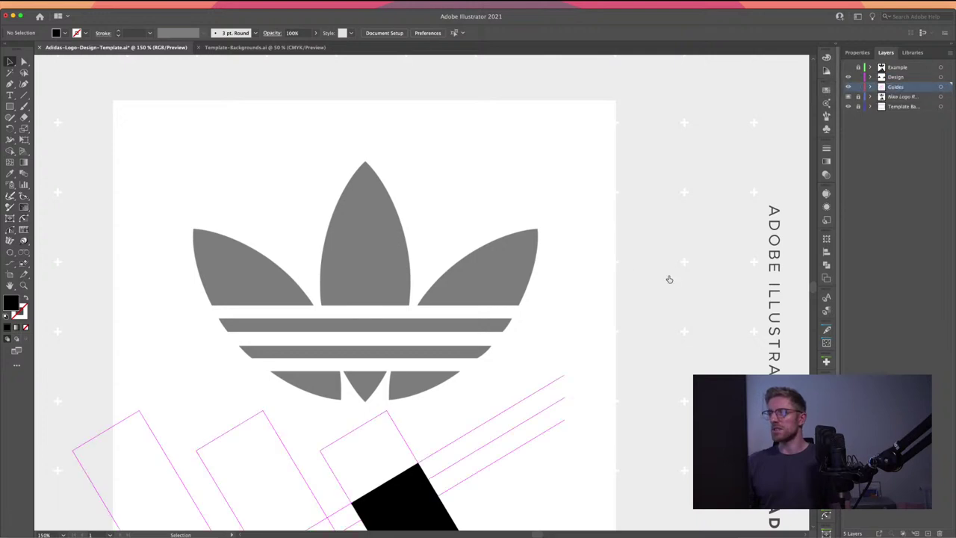
{"action": "left_click_drag", "start_coordinate": [414, 266], "coordinate": [446, 254]}
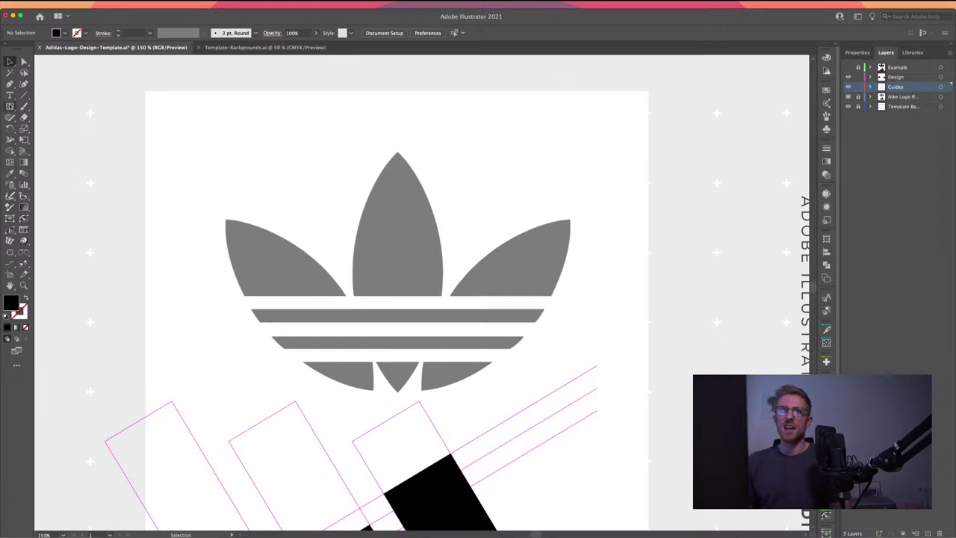
{"action": "left_click", "coordinate": [9, 106]}
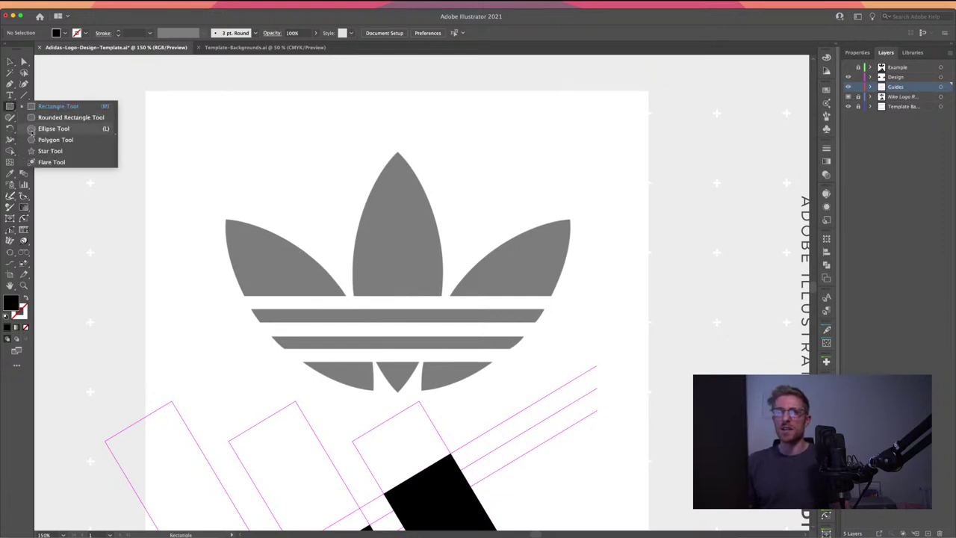
- Draw a no-fill circle with a 0.25 pt magenta stroke, 518.764 px across, centred on the trefoil's middle leaf
{"action": "left_click", "coordinate": [32, 131]}
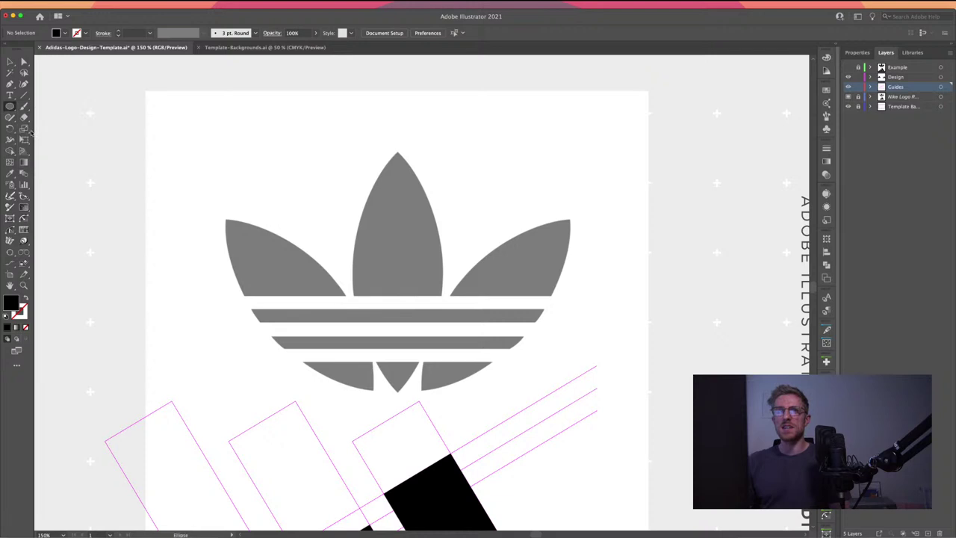
{"action": "mouse_move", "coordinate": [43, 264]}
{"action": "left_mouse_down"}
{"action": "mouse_move", "coordinate": [31, 291]}
{"action": "mouse_move", "coordinate": [37, 257]}
{"action": "left_mouse_up"}
{"action": "key", "text": "shift+x"}
{"action": "left_click", "coordinate": [77, 35]}
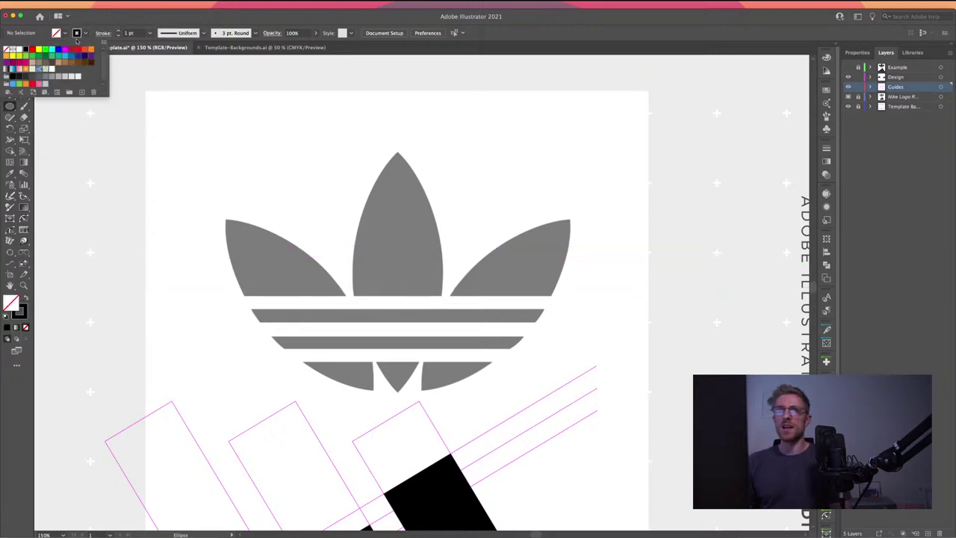
{"action": "left_click", "coordinate": [66, 49]}
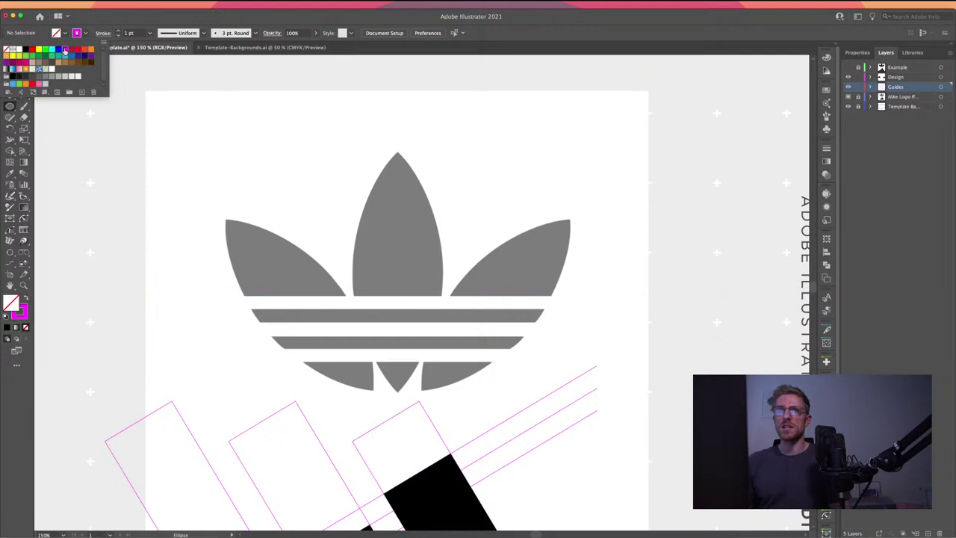
{"action": "left_click", "coordinate": [91, 21]}
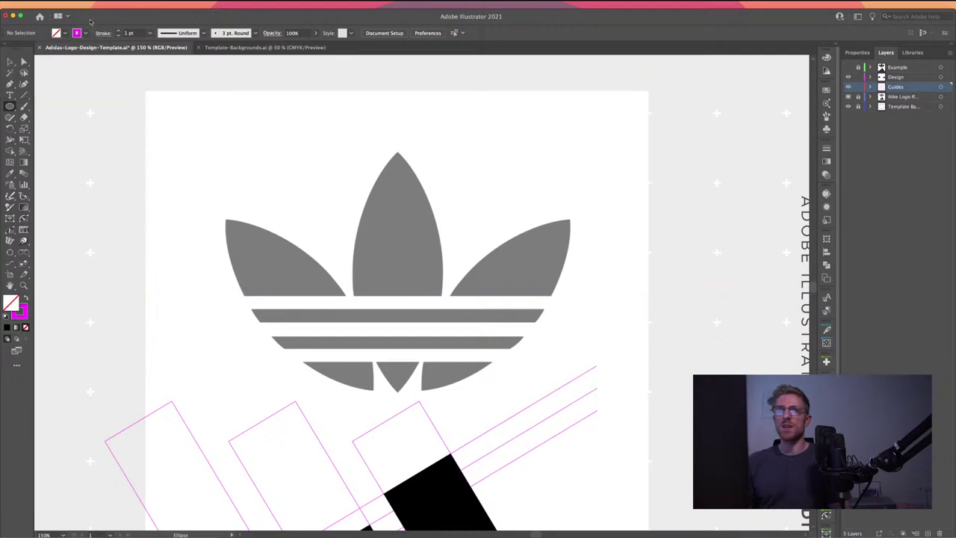
{"action": "left_click", "coordinate": [149, 35]}
{"action": "left_click", "coordinate": [149, 41]}
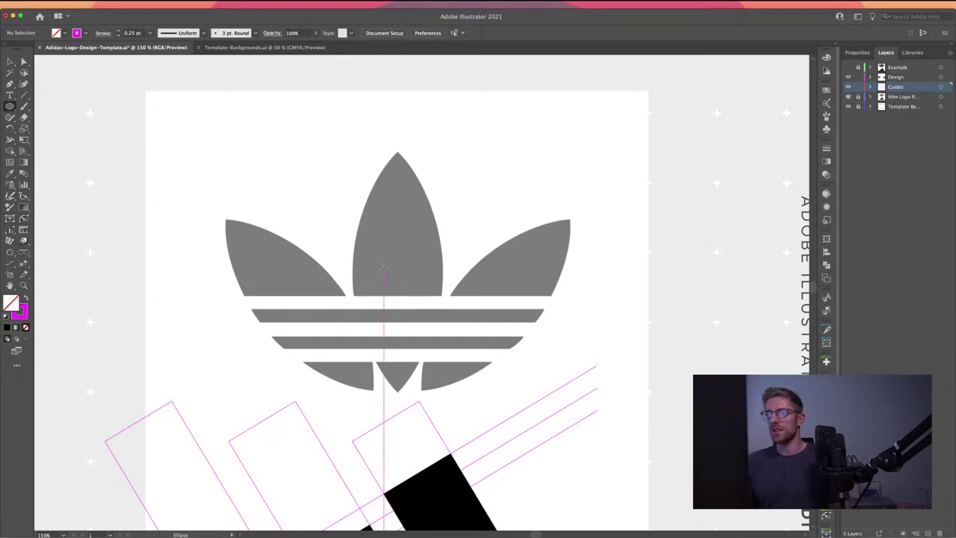
{"action": "left_click_drag", "start_coordinate": [384, 259], "coordinate": [429, 490]}
- Move the magenta circle left so it sits over the trefoil
{"action": "left_click", "coordinate": [10, 62]}
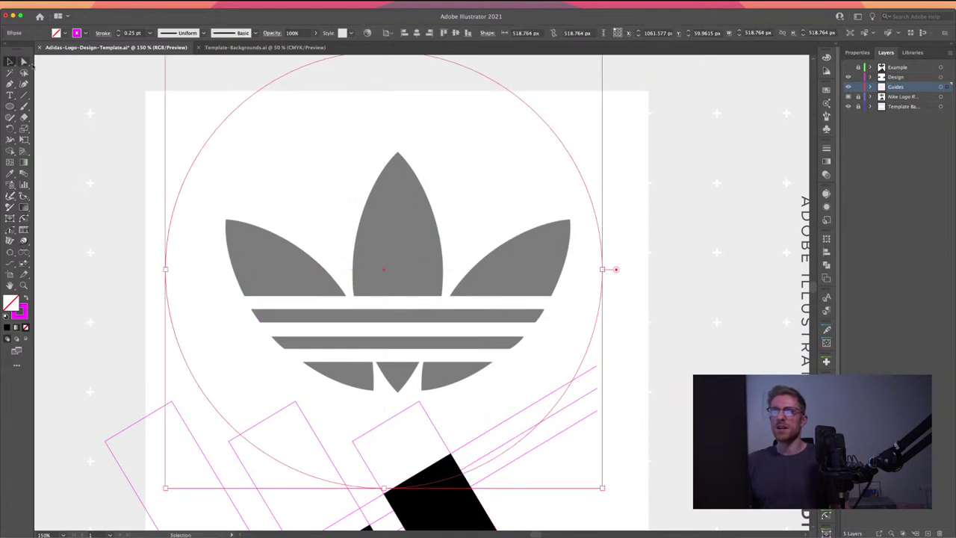
{"action": "left_click_drag", "start_coordinate": [563, 145], "coordinate": [403, 149]}
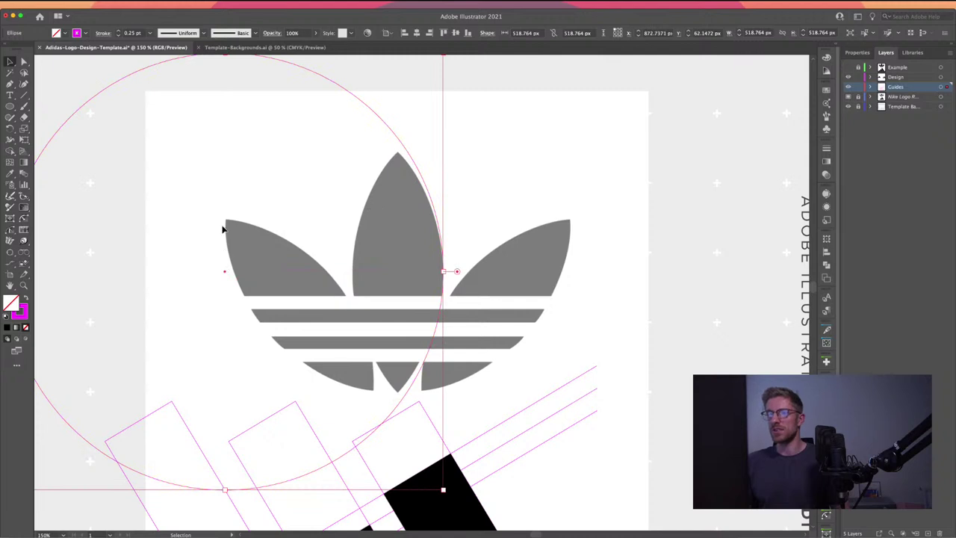
{"action": "left_click_drag", "start_coordinate": [214, 239], "coordinate": [264, 242]}
{"action": "key", "text": "space"}
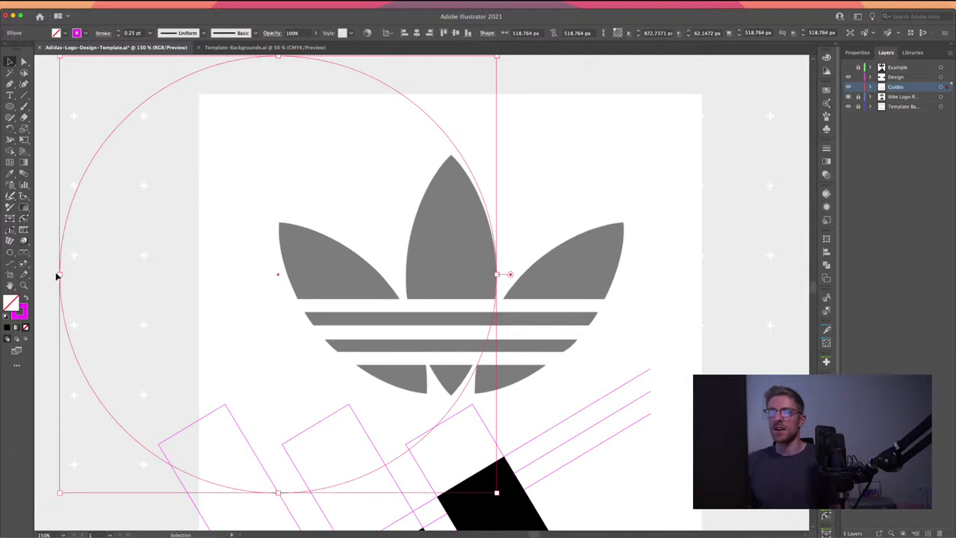
- Shrink the circle to 434.743 px so its arc hugs the middle leaf's right edge and tip
{"action": "left_click_drag", "start_coordinate": [59, 274], "coordinate": [131, 277]}
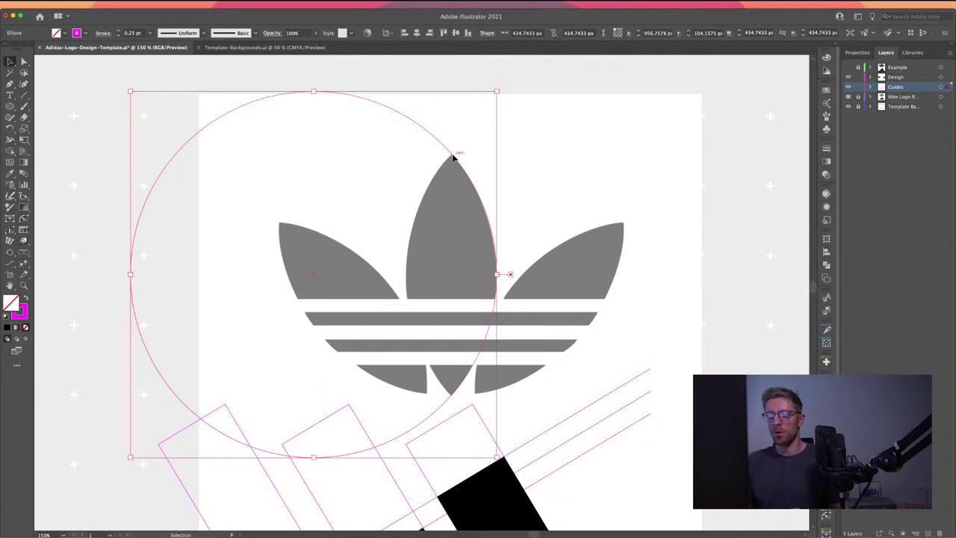
{"action": "key", "text": "a"}
{"action": "scroll", "coordinate": [454, 161], "scroll_direction": "up", "scroll_amount": 5}
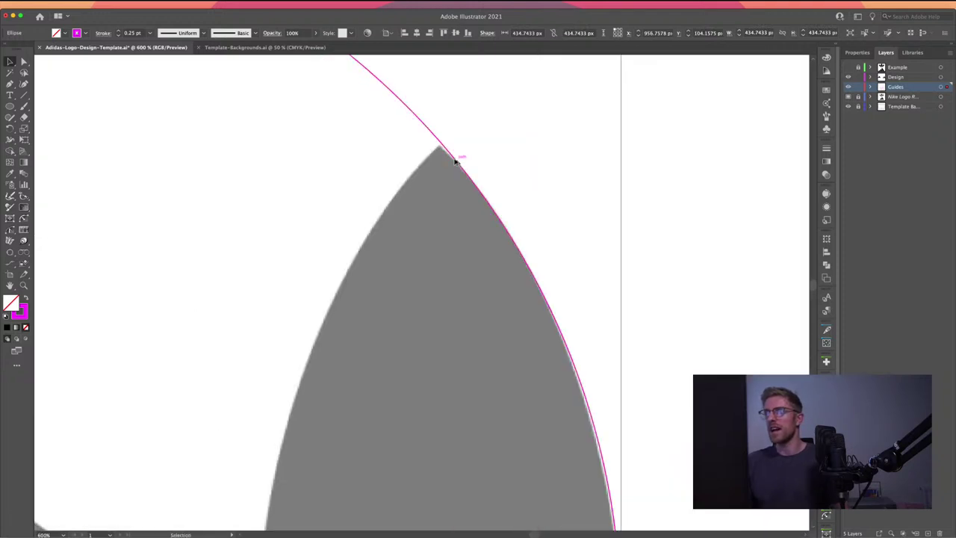
{"action": "scroll", "coordinate": [396, 214], "scroll_direction": "down", "scroll_amount": 5}
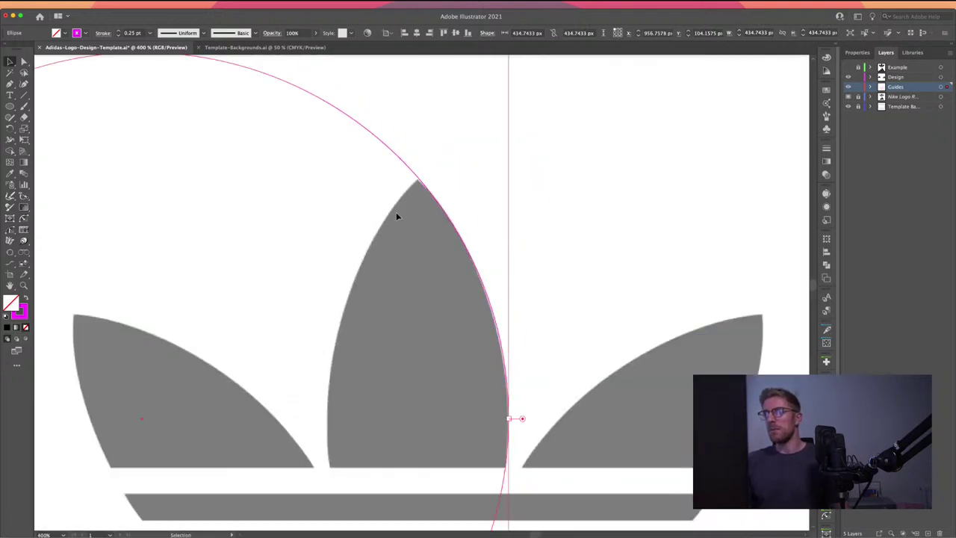
{"action": "left_click_drag", "start_coordinate": [397, 277], "coordinate": [486, 213]}
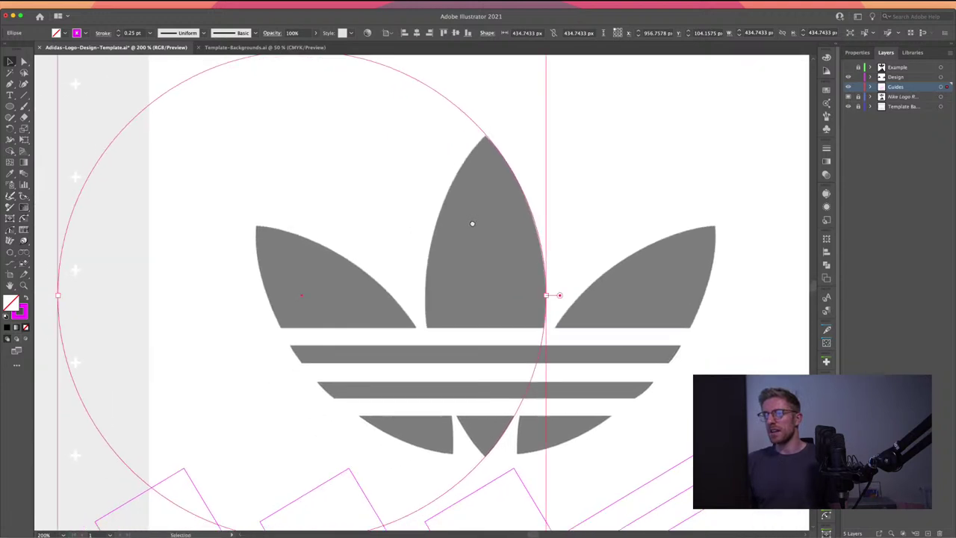
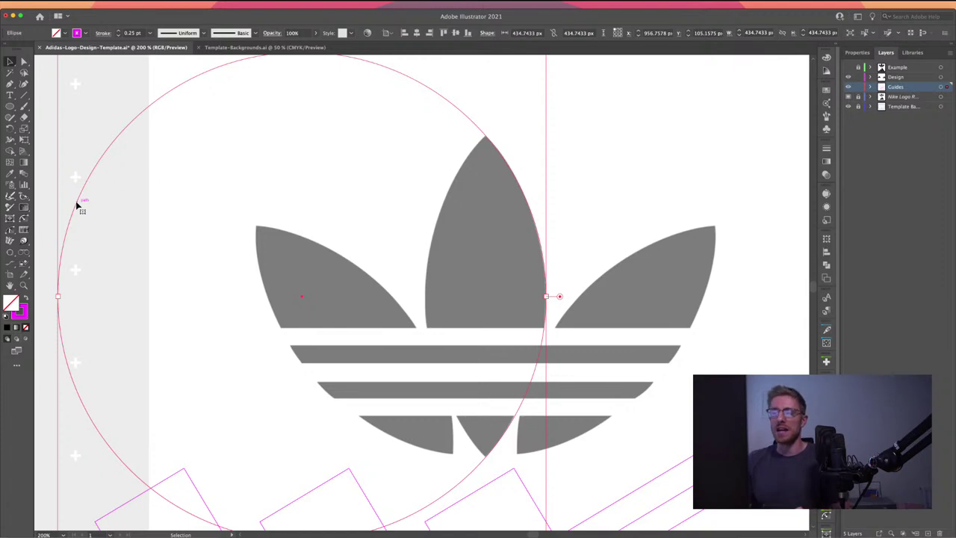
- Alt-drag a copy of the guide circle to the right over the middle leaf
{"action": "left_click_drag", "start_coordinate": [77, 204], "coordinate": [444, 214]}
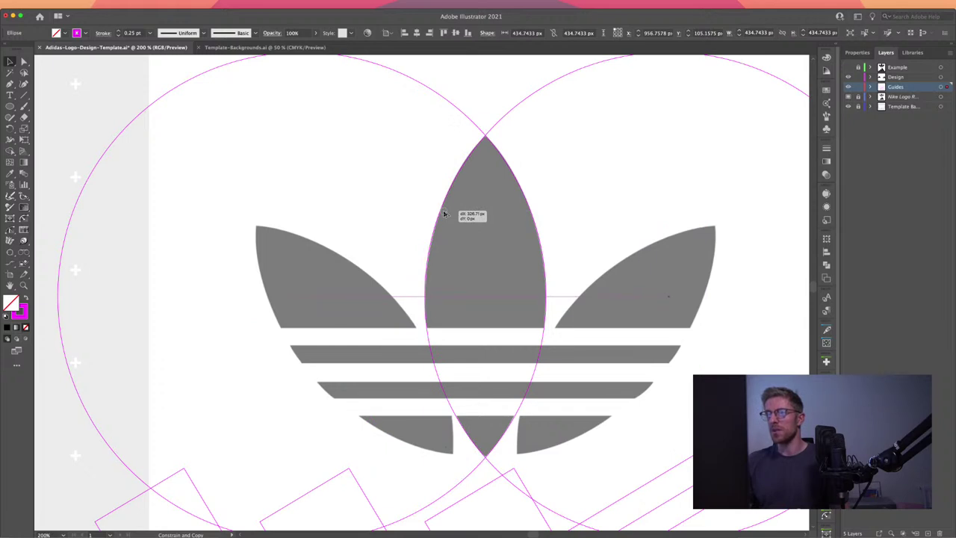
{"action": "left_click_drag", "start_coordinate": [443, 214], "coordinate": [444, 215]}
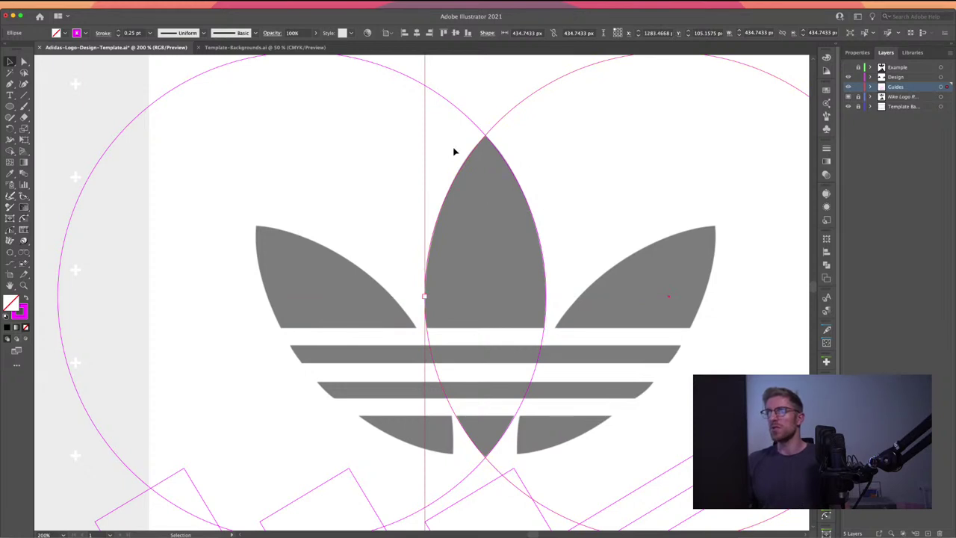
{"action": "left_click_drag", "start_coordinate": [466, 145], "coordinate": [405, 156]}
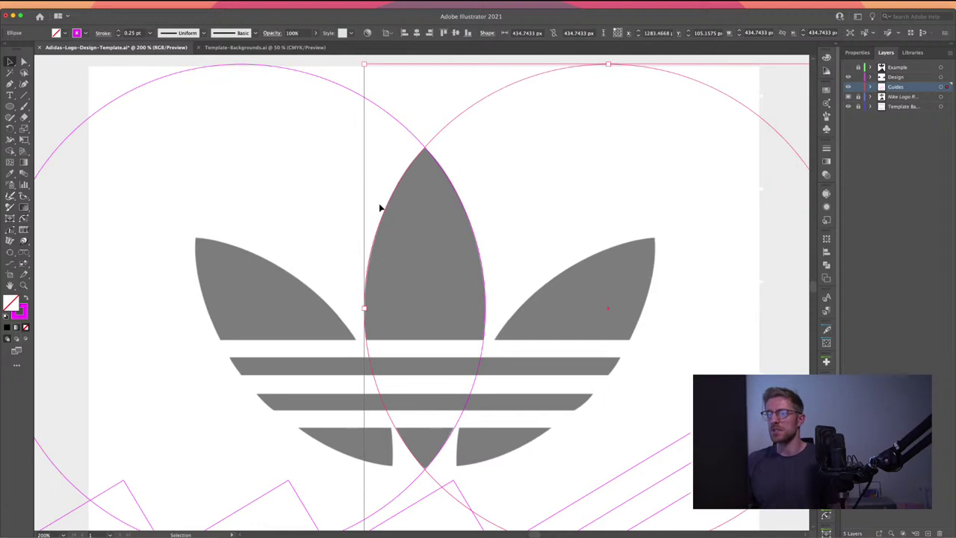
{"action": "scroll", "coordinate": [426, 257], "scroll_direction": "up", "scroll_amount": 5}
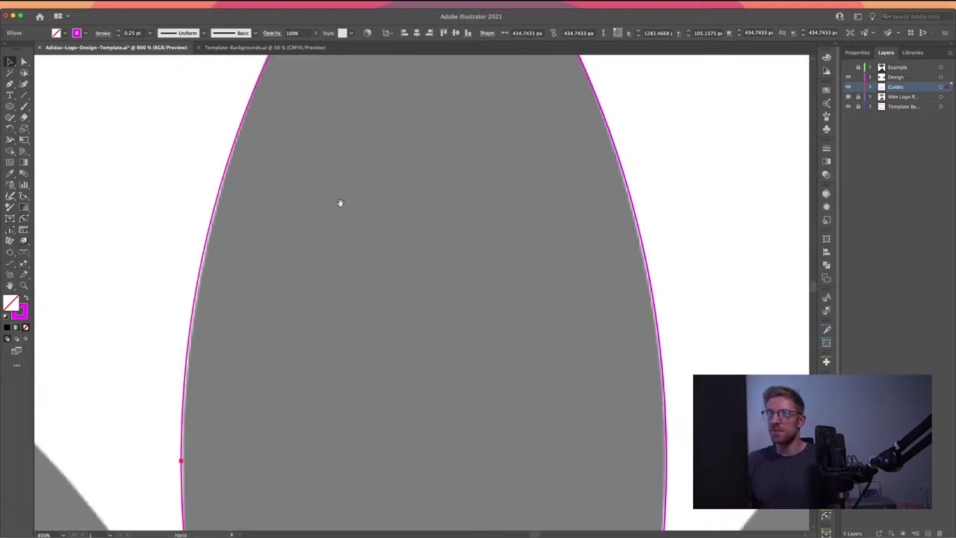
{"action": "left_click_drag", "start_coordinate": [339, 202], "coordinate": [269, 408]}
{"action": "left_click_drag", "start_coordinate": [299, 167], "coordinate": [279, 277]}
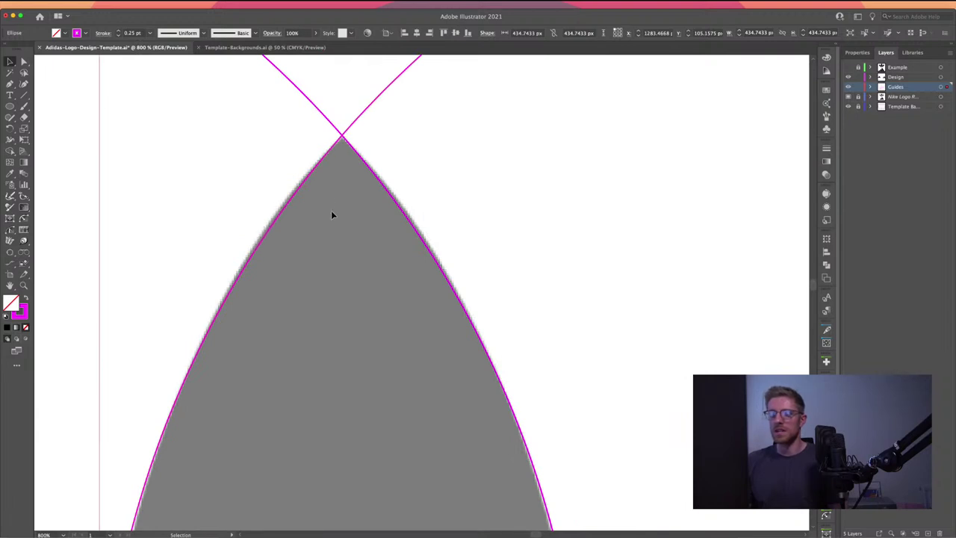
- Zoom in to check the right circle's fit against the middle leaf's edge and tip
{"action": "scroll", "coordinate": [331, 213], "scroll_direction": "down", "scroll_amount": 1}
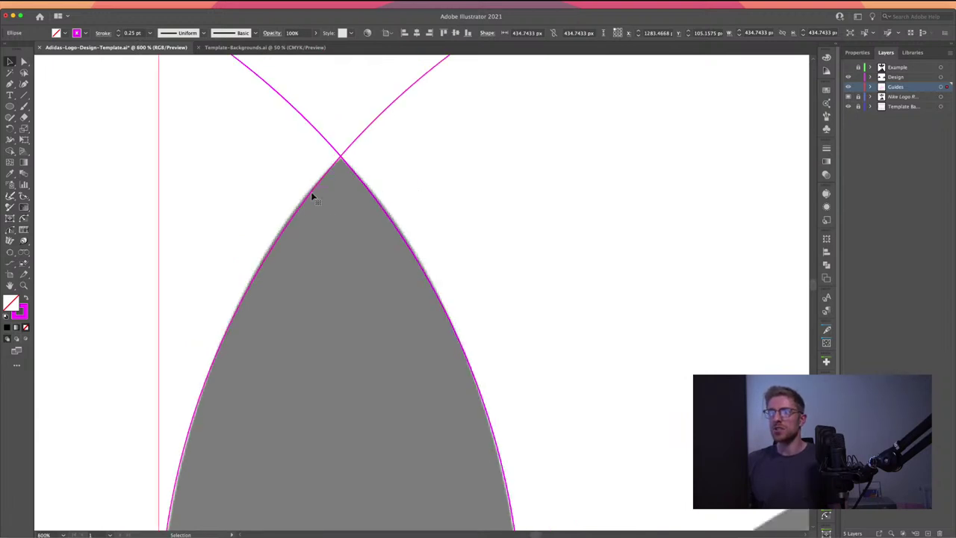
{"action": "scroll", "coordinate": [312, 220], "scroll_direction": "down", "scroll_amount": 4}
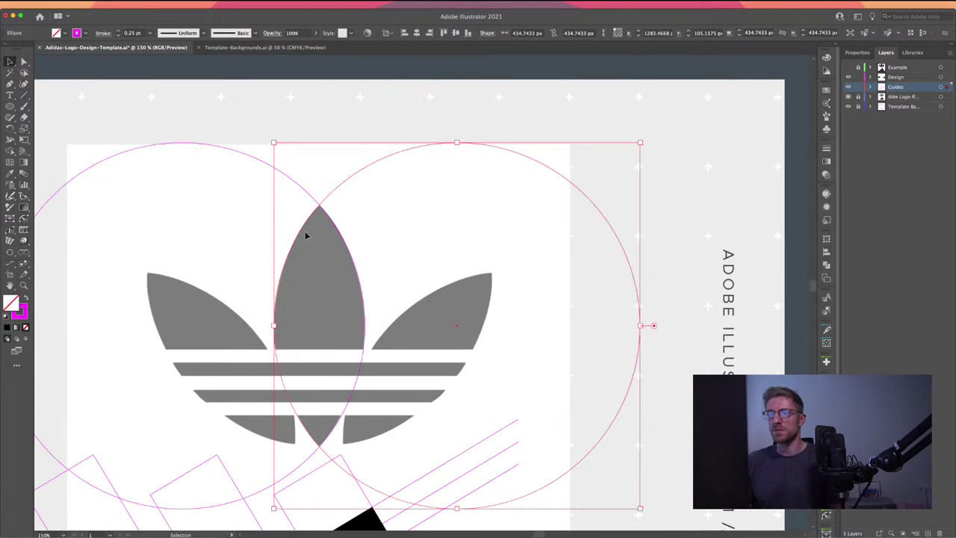
{"action": "scroll", "coordinate": [305, 235], "scroll_direction": "up", "scroll_amount": 2}
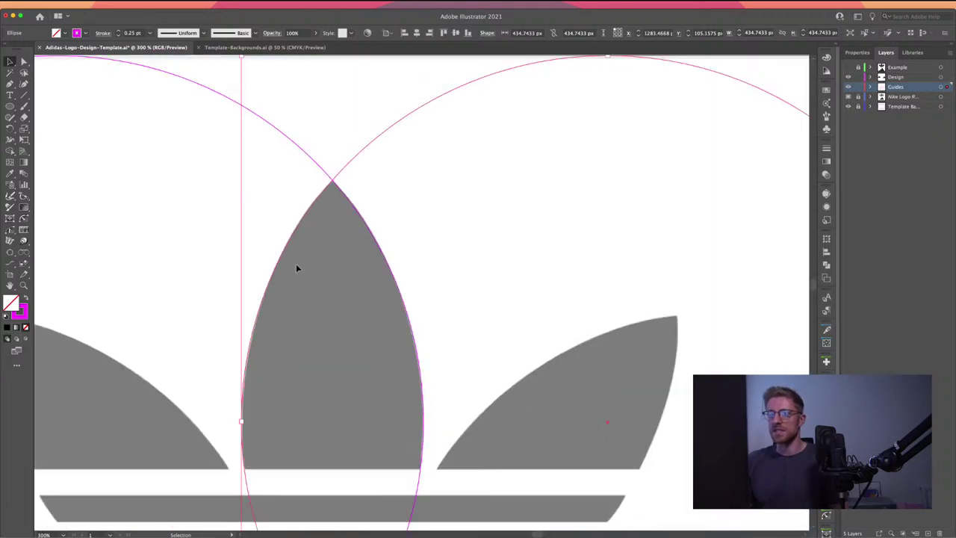
{"action": "scroll", "coordinate": [296, 265], "scroll_direction": "down", "scroll_amount": 2}
{"action": "scroll", "coordinate": [295, 273], "scroll_direction": "up", "scroll_amount": 1}
{"action": "scroll", "coordinate": [294, 269], "scroll_direction": "up", "scroll_amount": 1}
{"action": "left_click", "coordinate": [283, 259]}
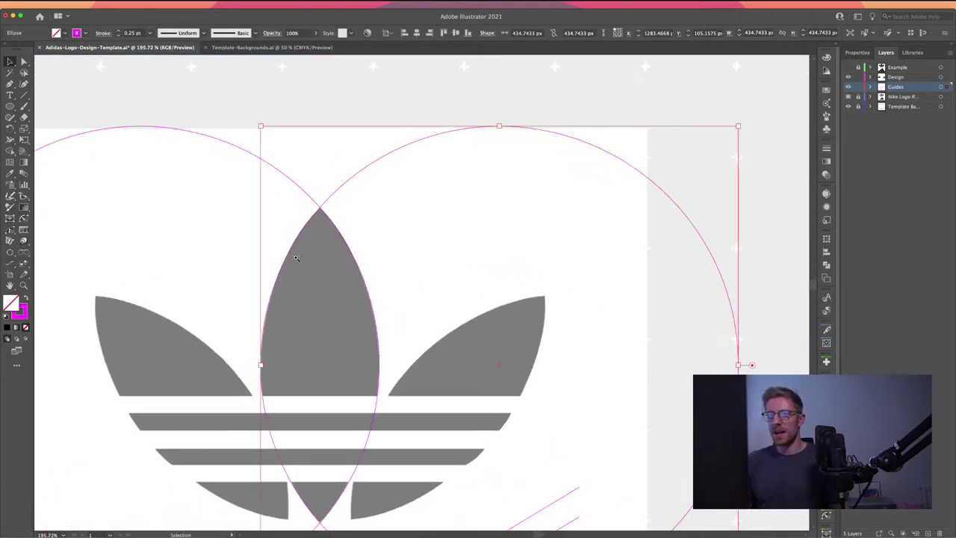
{"action": "scroll", "coordinate": [280, 257], "scroll_direction": "up", "scroll_amount": 1}
{"action": "scroll", "coordinate": [280, 257], "scroll_direction": "down", "scroll_amount": 2}
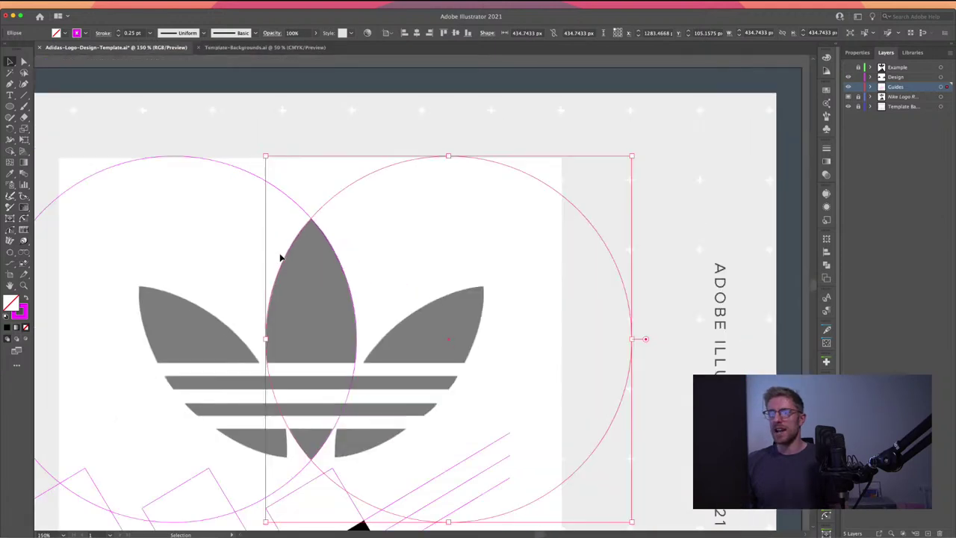
{"action": "left_click_drag", "start_coordinate": [230, 309], "coordinate": [255, 254]}
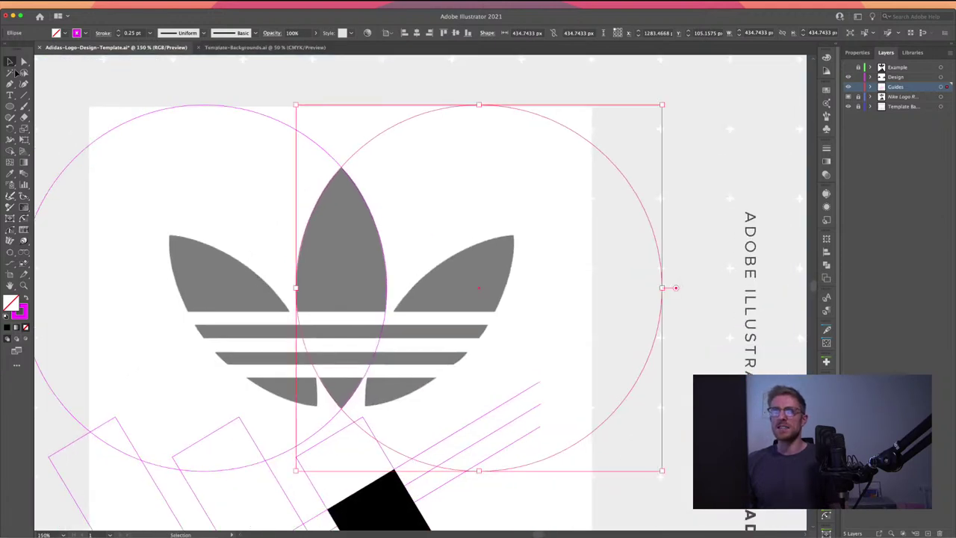
{"action": "left_click", "coordinate": [101, 209]}
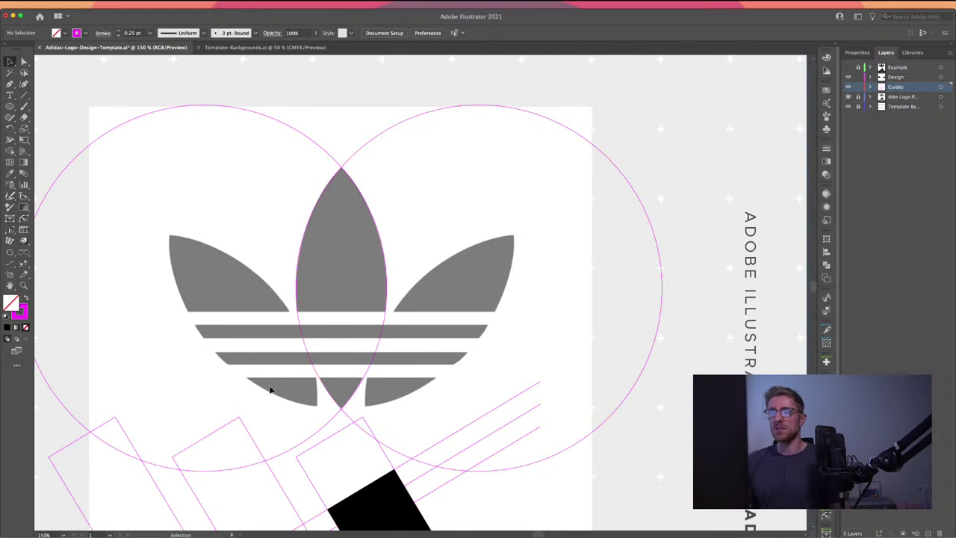
- Duplicate both guide circles down-left, rotate the copy counter-clockwise and move it into position
{"action": "left_click", "coordinate": [333, 143]}
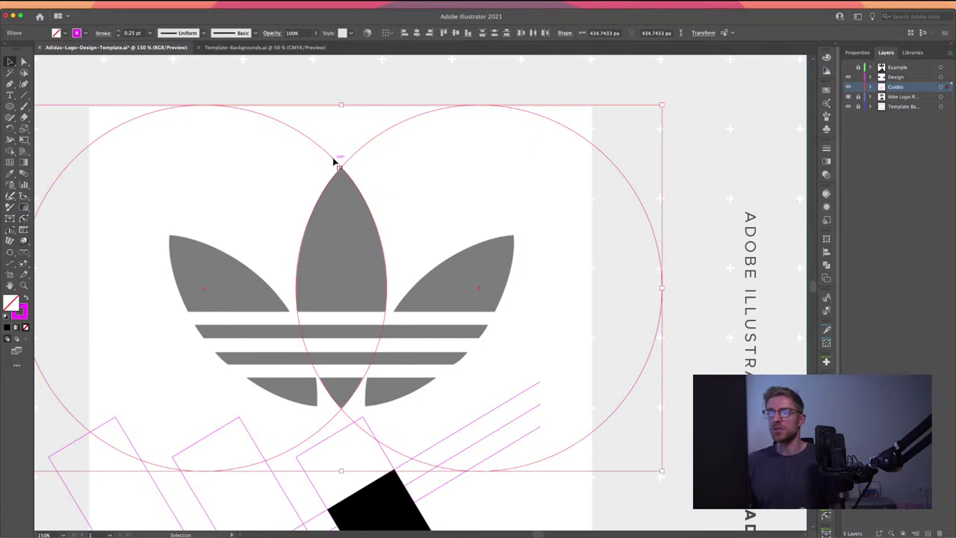
{"action": "left_click_drag", "start_coordinate": [335, 160], "coordinate": [240, 207]}
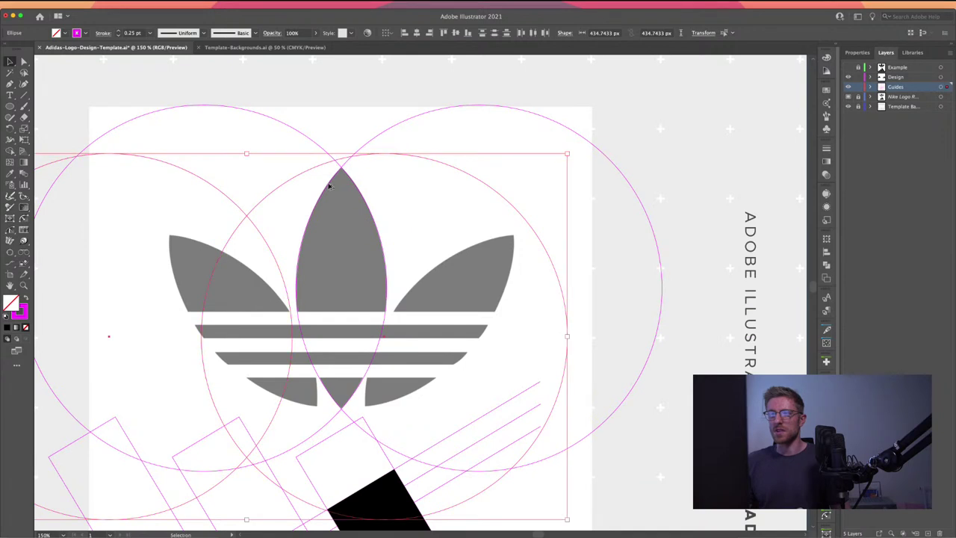
{"action": "left_click_drag", "start_coordinate": [571, 149], "coordinate": [332, 76]}
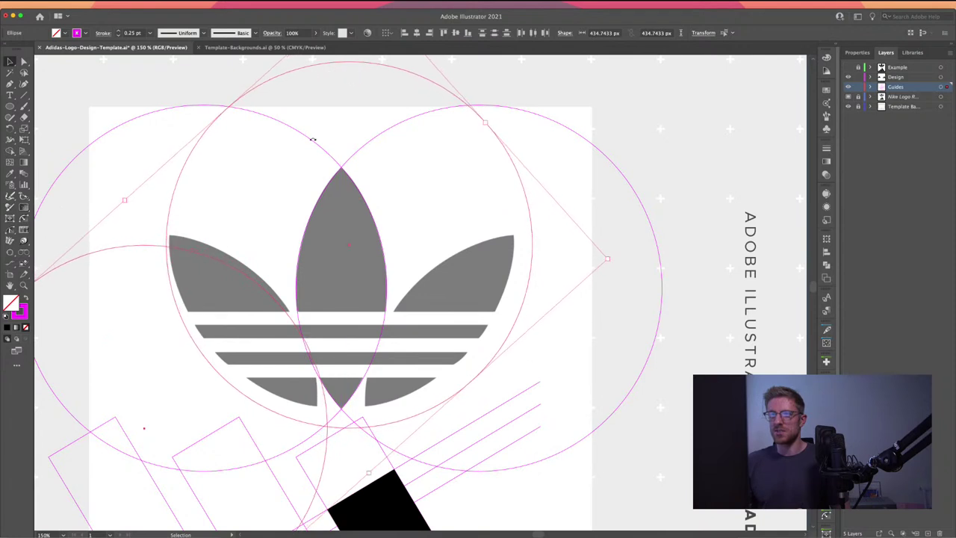
{"action": "left_click_drag", "start_coordinate": [217, 263], "coordinate": [208, 244]}
- Nudge the bottom circle 1.5 px so its arc meets the base of the stripes
{"action": "scroll", "coordinate": [339, 411], "scroll_direction": "up", "scroll_amount": 5}
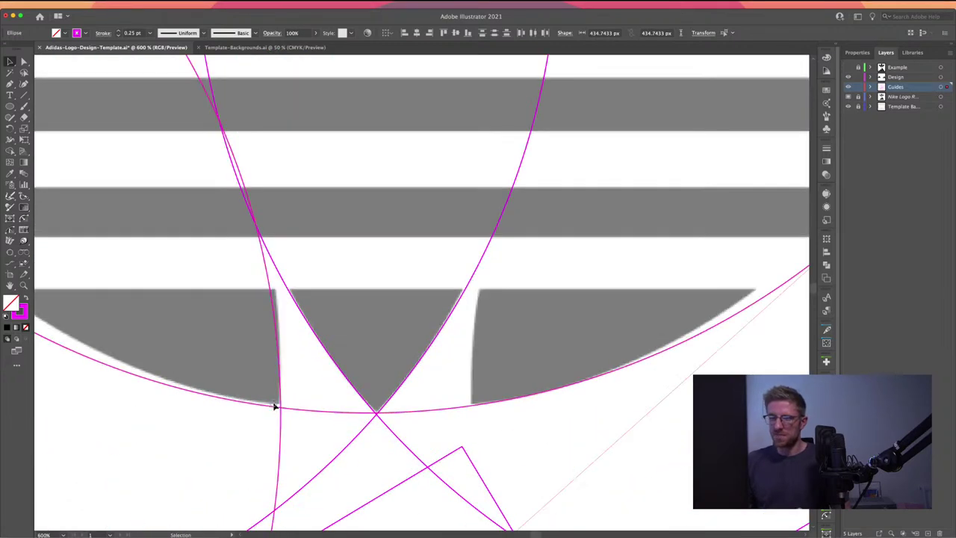
{"action": "mouse_move", "coordinate": [273, 403]}
{"action": "left_mouse_down"}
{"action": "mouse_move", "coordinate": [283, 415]}
{"action": "mouse_move", "coordinate": [274, 405]}
{"action": "left_mouse_up"}
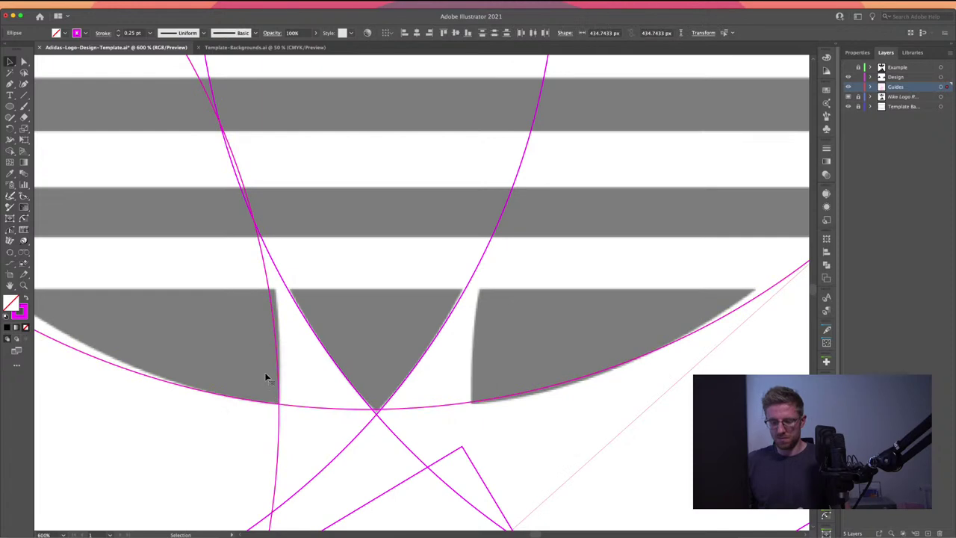
{"action": "scroll", "coordinate": [264, 374], "scroll_direction": "up", "scroll_amount": 3}
{"action": "scroll", "coordinate": [265, 374], "scroll_direction": "down", "scroll_amount": 6}
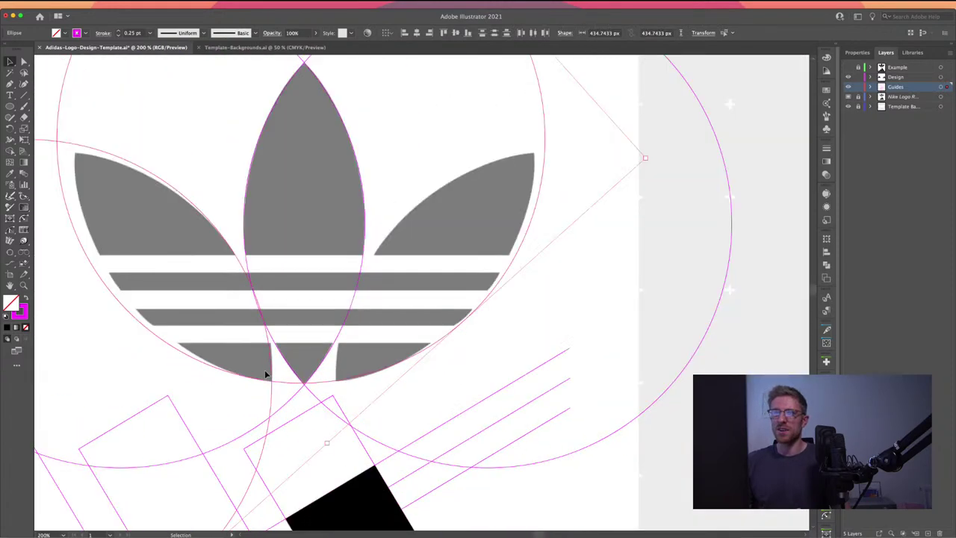
{"action": "scroll", "coordinate": [150, 177], "scroll_direction": "left", "scroll_amount": 5}
{"action": "scroll", "coordinate": [150, 177], "scroll_direction": "up", "scroll_amount": 3}
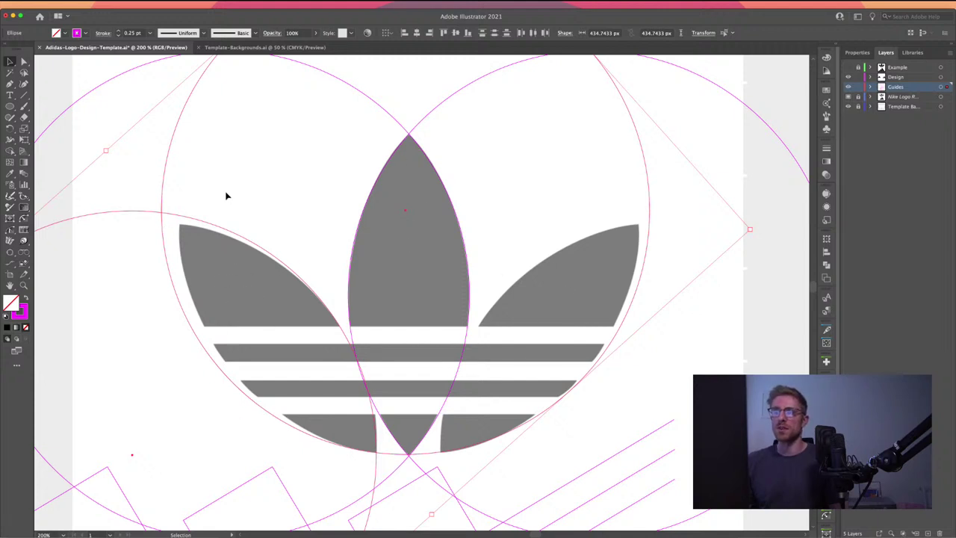
- Drag the lower-left guide circle down-right until its arc follows the left leaf's top edge
{"action": "left_click", "coordinate": [149, 188]}
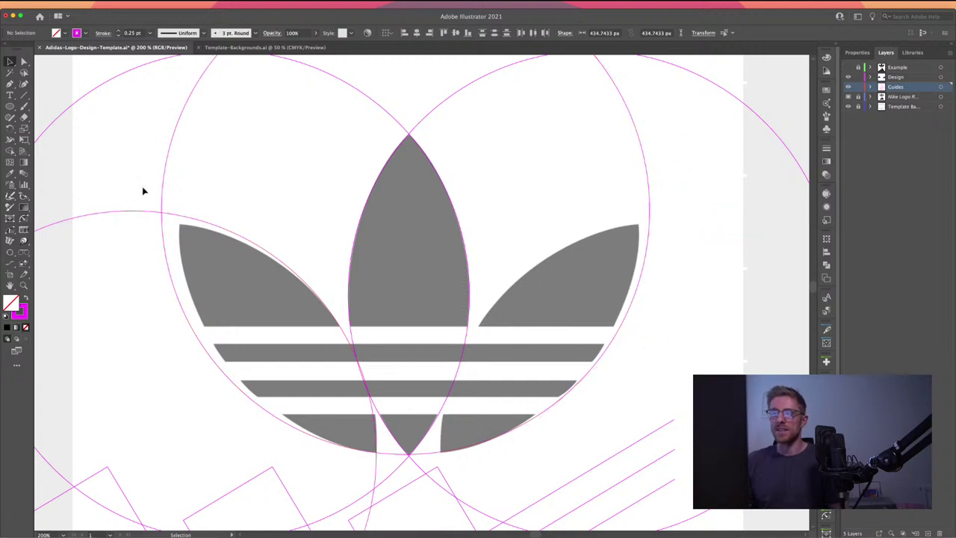
{"action": "left_click", "coordinate": [169, 180]}
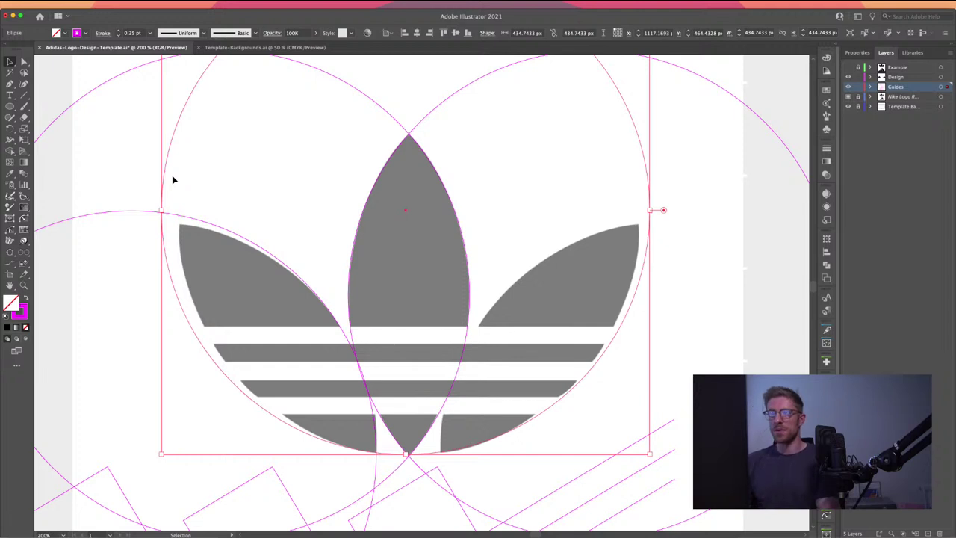
{"action": "key", "text": "BackSpace"}
{"action": "left_click", "coordinate": [143, 212]}
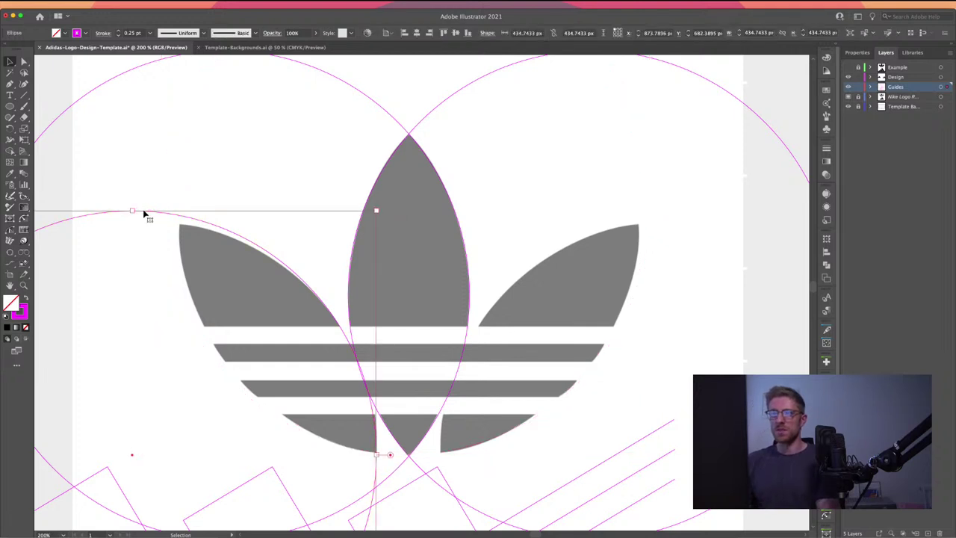
{"action": "left_click_drag", "start_coordinate": [145, 213], "coordinate": [149, 221]}
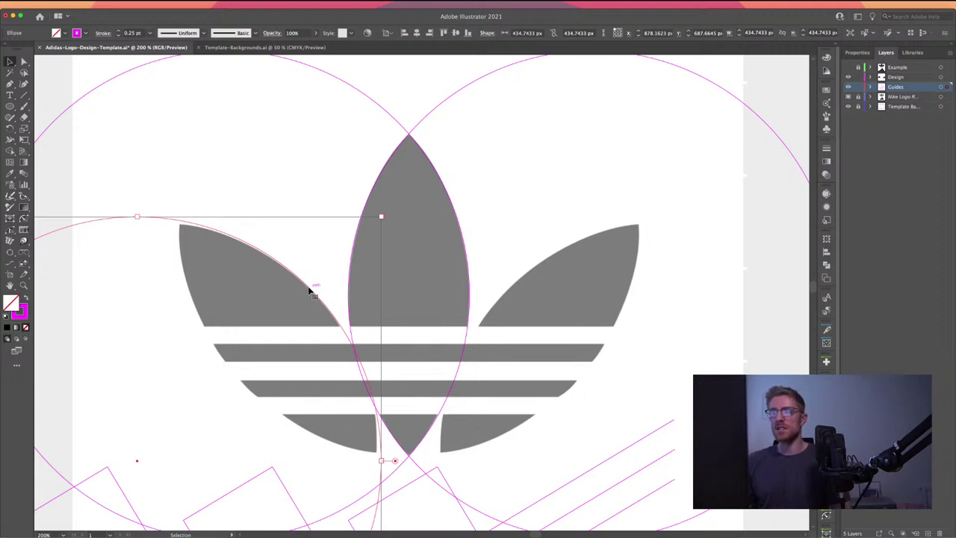
{"action": "left_click_drag", "start_coordinate": [312, 292], "coordinate": [310, 291]}
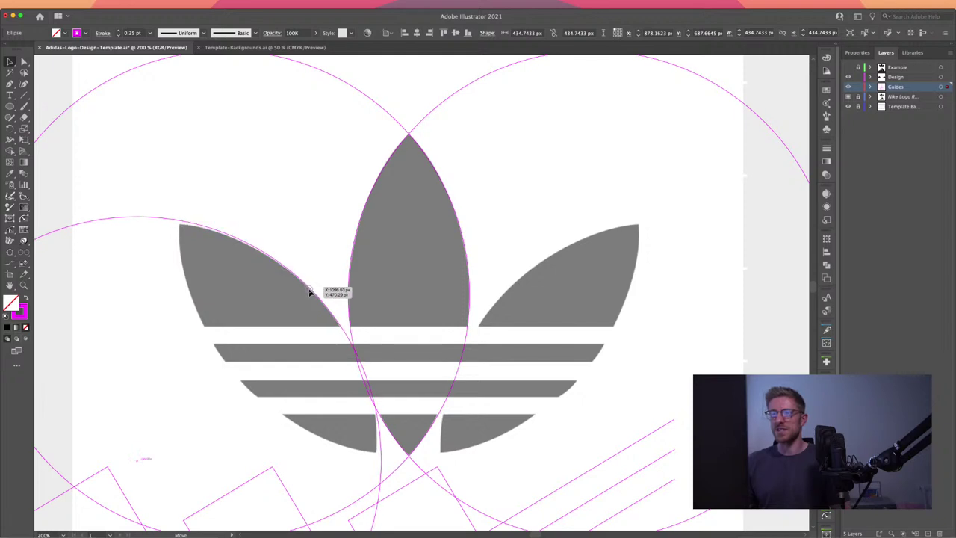
{"action": "key", "text": "a"}
{"action": "scroll", "coordinate": [328, 284], "scroll_direction": "down", "scroll_amount": 3}
{"action": "scroll", "coordinate": [329, 284], "scroll_direction": "left", "scroll_amount": 3}
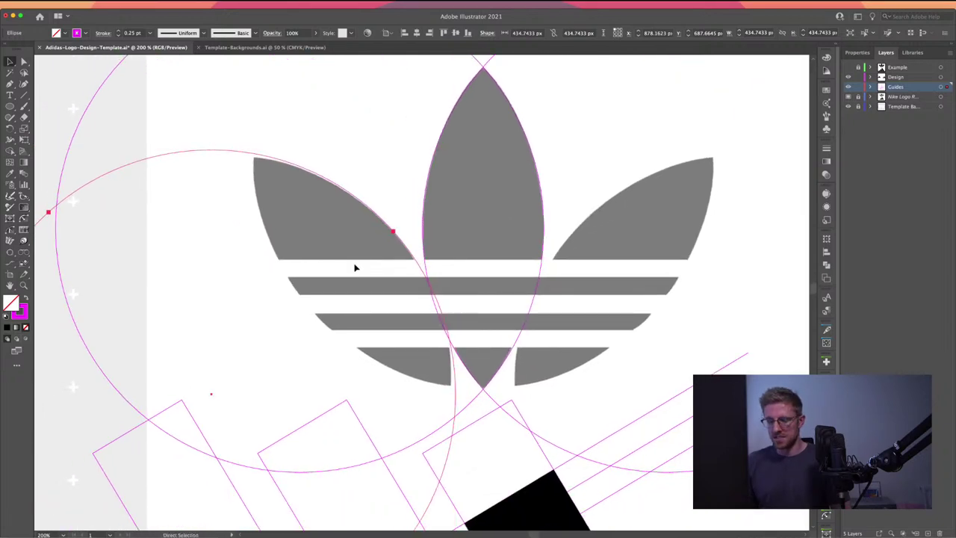
{"action": "key", "text": "super+minus"}
- Scale the construction circle down to 398.24 px from its corner handle
{"action": "left_click_drag", "start_coordinate": [356, 269], "coordinate": [300, 298]}
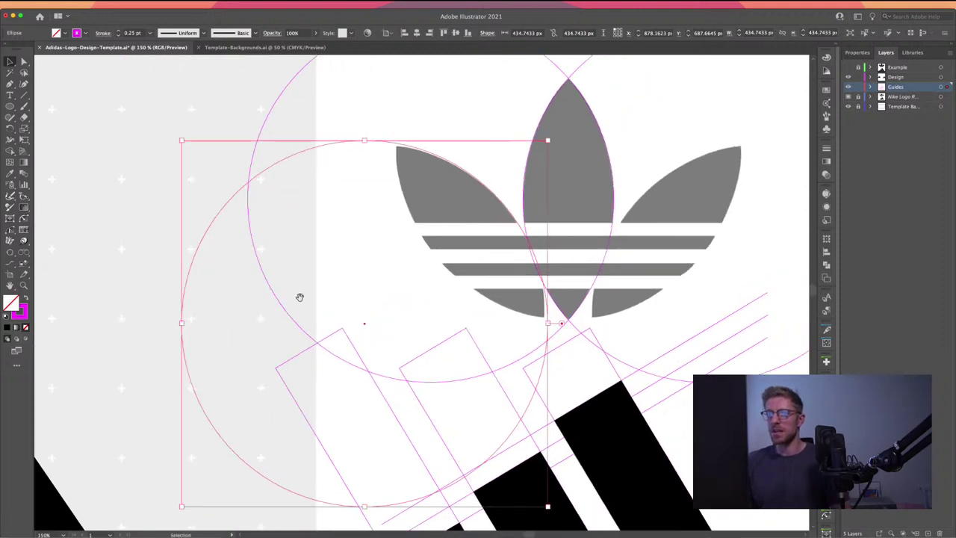
{"action": "left_click_drag", "start_coordinate": [182, 507], "coordinate": [212, 495]}
{"action": "scroll", "coordinate": [378, 295], "scroll_direction": "up", "scroll_amount": 5}
{"action": "scroll", "coordinate": [378, 294], "scroll_direction": "right", "scroll_amount": 3}
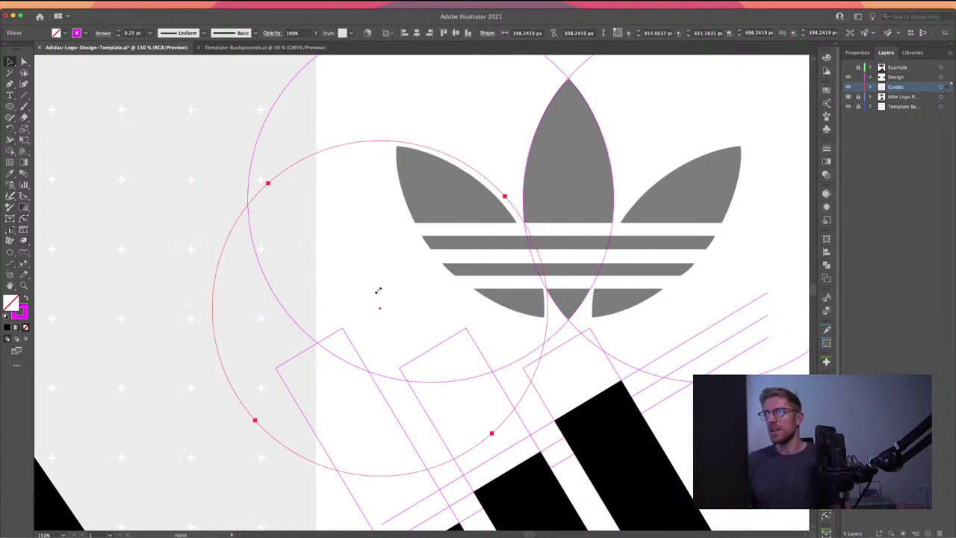
{"action": "scroll", "coordinate": [385, 313], "scroll_direction": "up", "scroll_amount": 3}
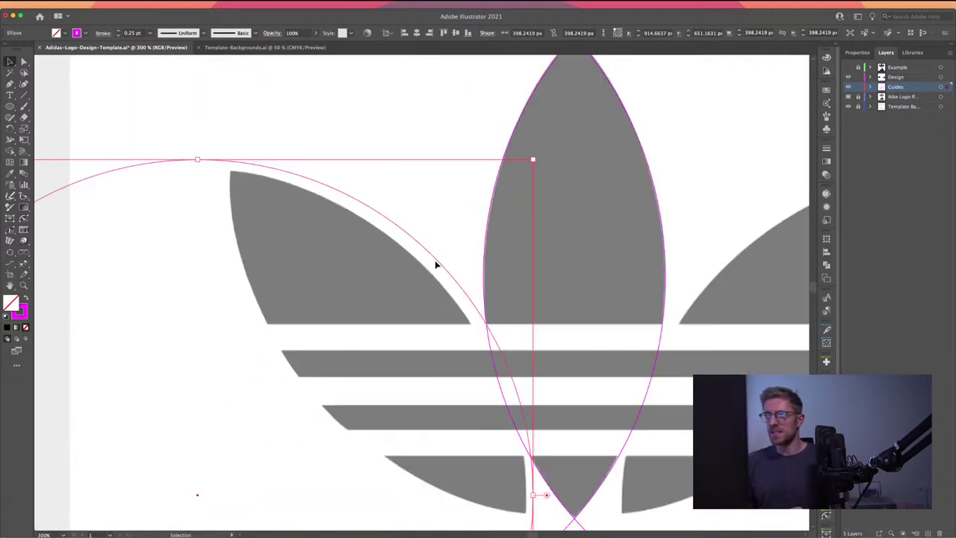
- Move the circle so its arc hugs the left leaf's upper curved edge
{"action": "left_click_drag", "start_coordinate": [427, 257], "coordinate": [423, 265]}
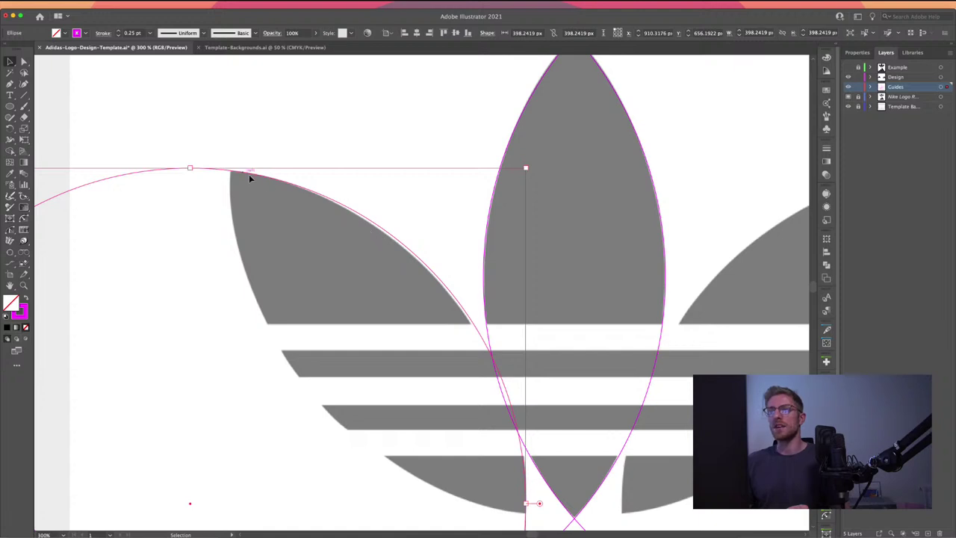
{"action": "key", "text": "a"}
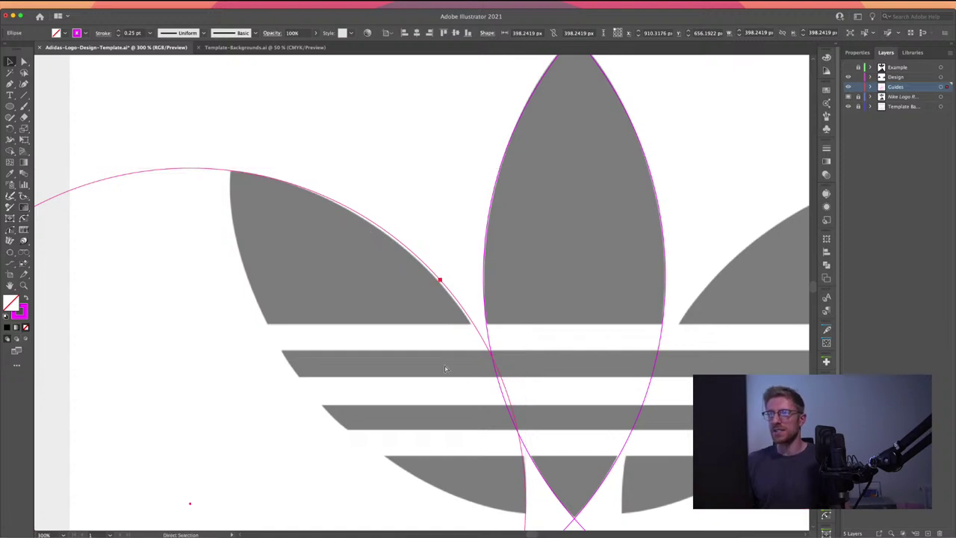
{"action": "scroll", "coordinate": [445, 368], "scroll_direction": "down", "scroll_amount": 5}
{"action": "key", "text": "v"}
{"action": "scroll", "coordinate": [444, 367], "scroll_direction": "right", "scroll_amount": 2}
{"action": "scroll", "coordinate": [354, 420], "scroll_direction": "up", "scroll_amount": 2}
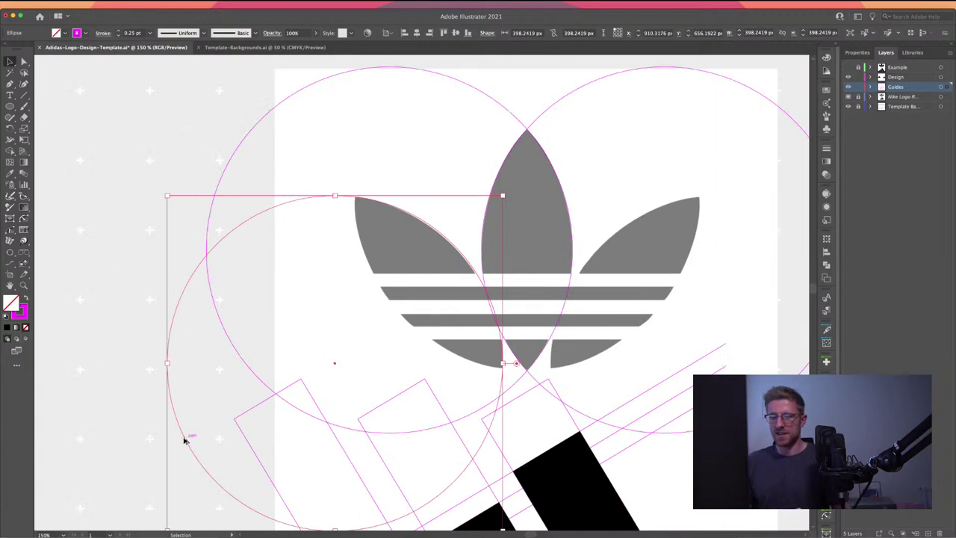
- Duplicate the 398.24 px circle and nudge the copy up onto the left leaf's lower edge
{"action": "left_click_drag", "start_coordinate": [186, 441], "coordinate": [374, 277]}
{"action": "key", "text": "a"}
{"action": "key", "text": "super+equal"}
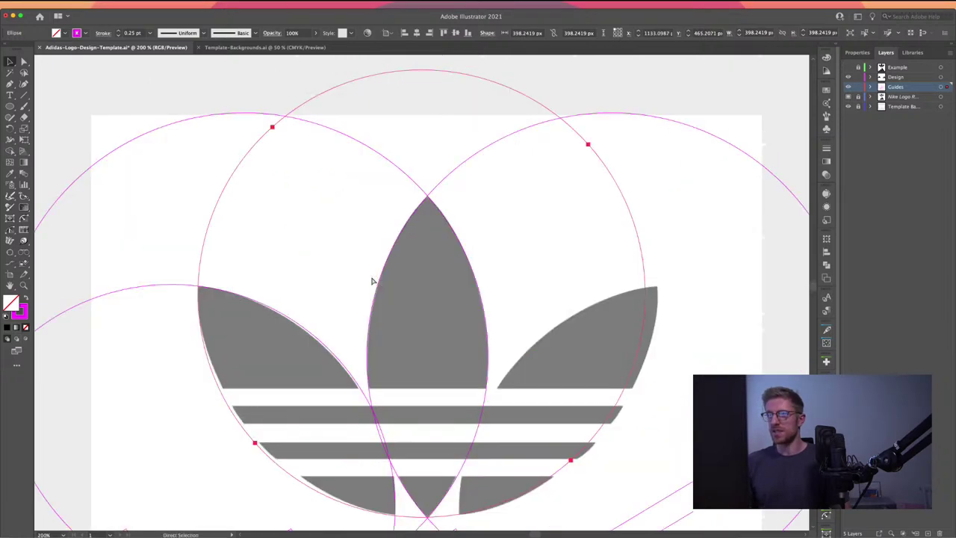
{"action": "left_click_drag", "start_coordinate": [304, 316], "coordinate": [326, 256]}
{"action": "key", "text": "v"}
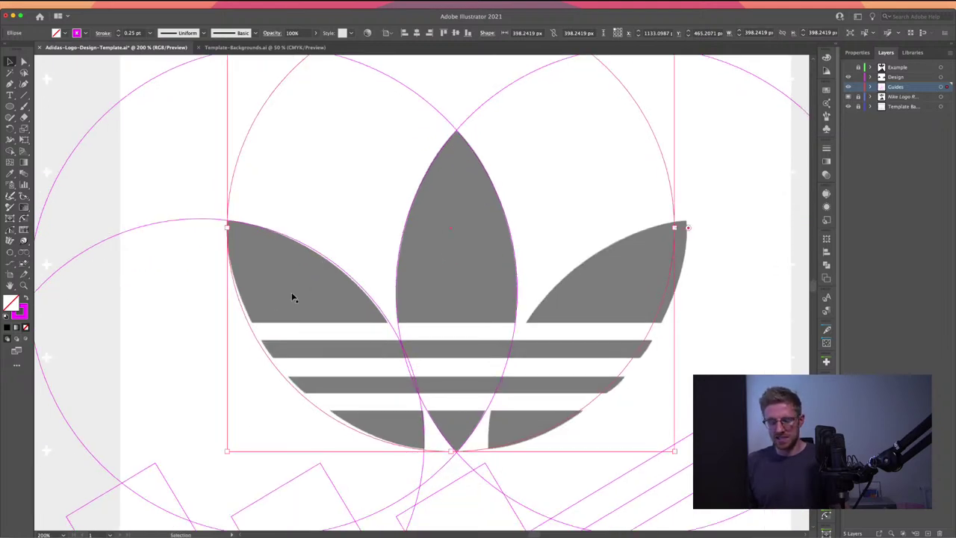
{"action": "scroll", "coordinate": [258, 341], "scroll_direction": "up", "scroll_amount": 2}
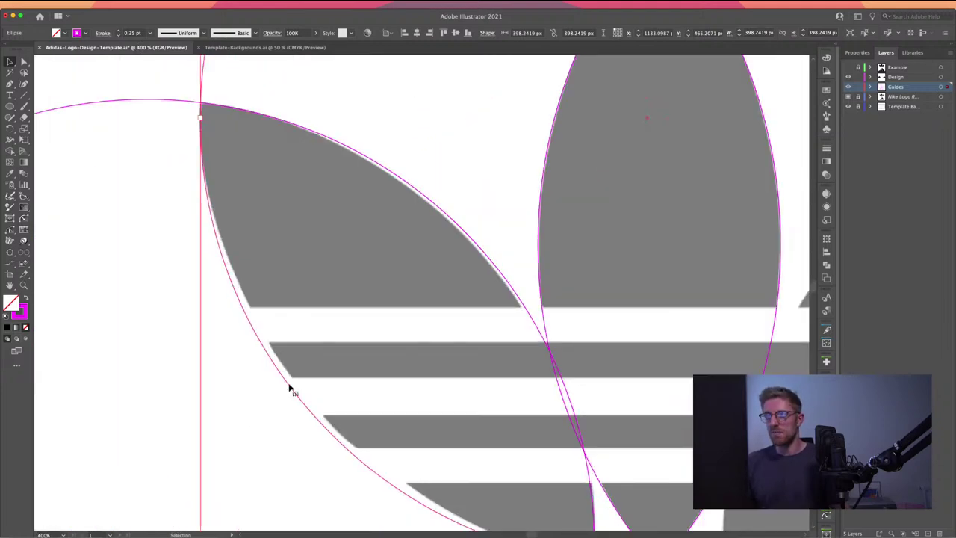
{"action": "scroll", "coordinate": [333, 408], "scroll_direction": "down", "scroll_amount": 5}
{"action": "scroll", "coordinate": [333, 408], "scroll_direction": "right", "scroll_amount": 3}
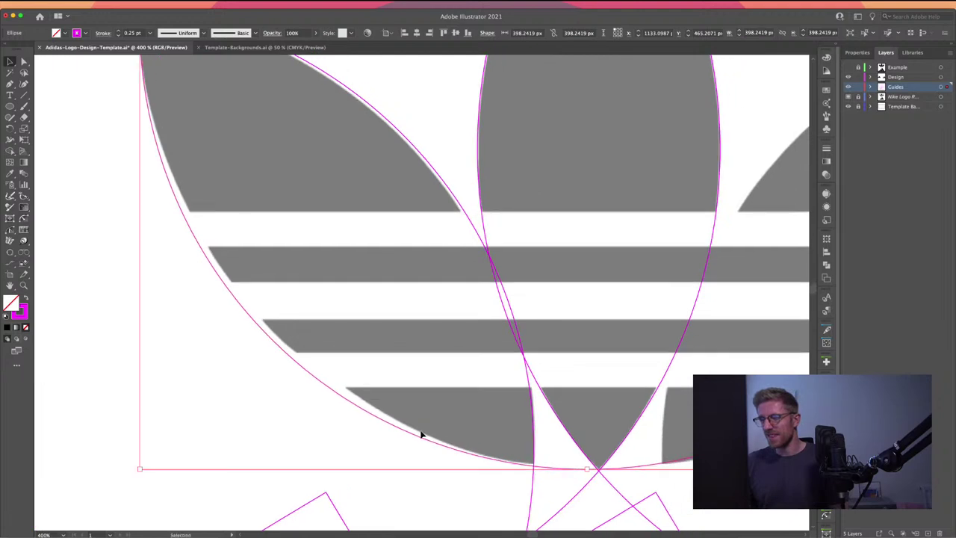
{"action": "left_click_drag", "start_coordinate": [414, 437], "coordinate": [415, 437]}
- Check the copy against the logo's bottom edge, then reselect the left circle guide
{"action": "left_click_drag", "start_coordinate": [278, 224], "coordinate": [271, 283]}
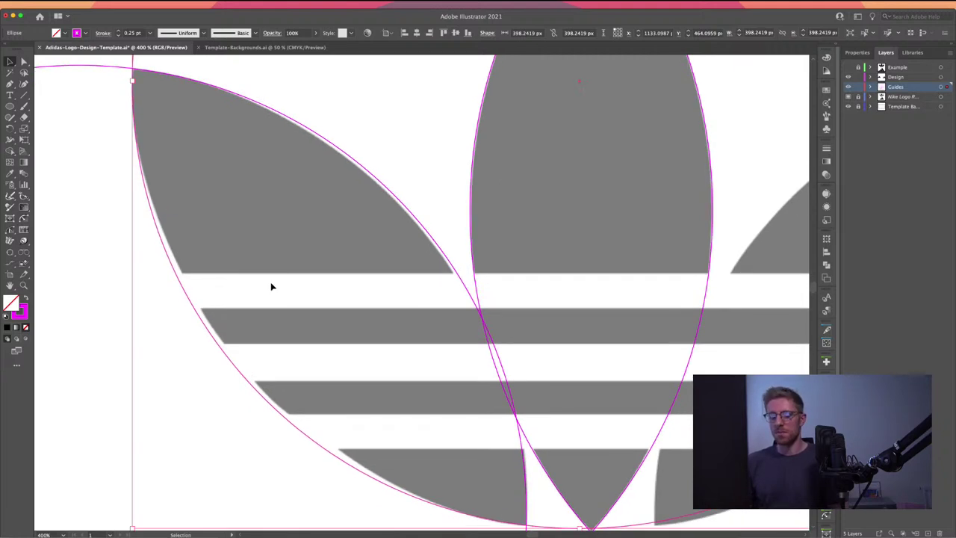
{"action": "key", "text": "super+minus"}
{"action": "key", "text": "super+minus"}
{"action": "key", "text": "super+minus"}
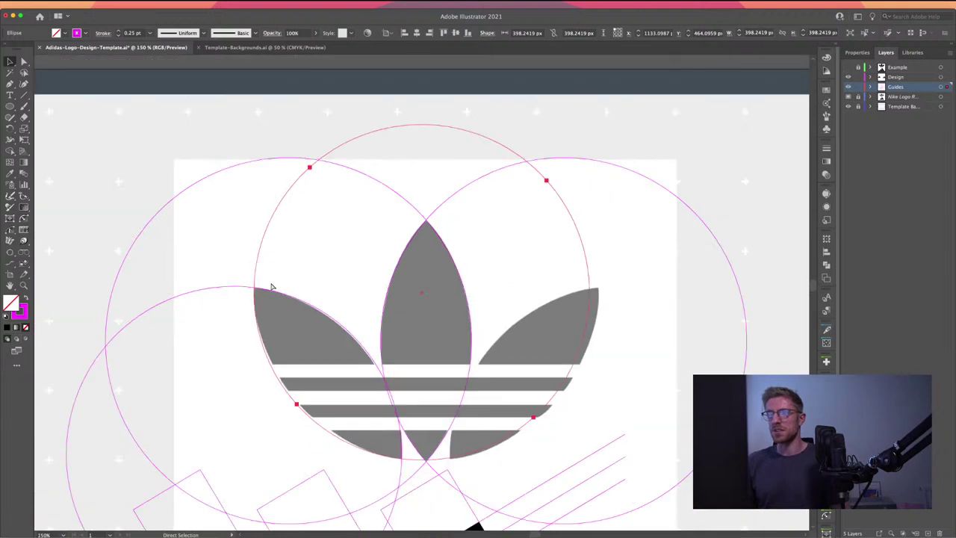
{"action": "key", "text": "v"}
{"action": "left_click_drag", "start_coordinate": [231, 299], "coordinate": [201, 303]}
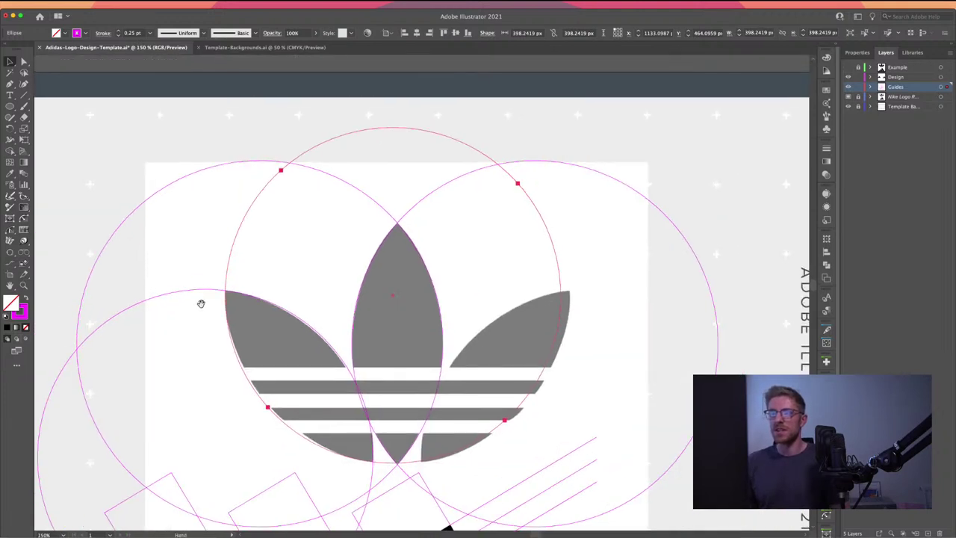
{"action": "left_click", "coordinate": [200, 277]}
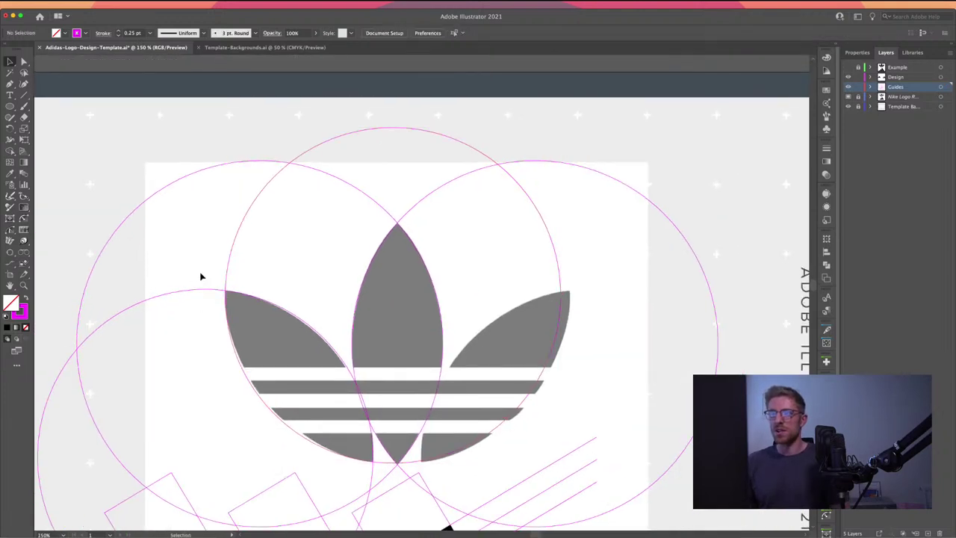
{"action": "left_click", "coordinate": [231, 303]}
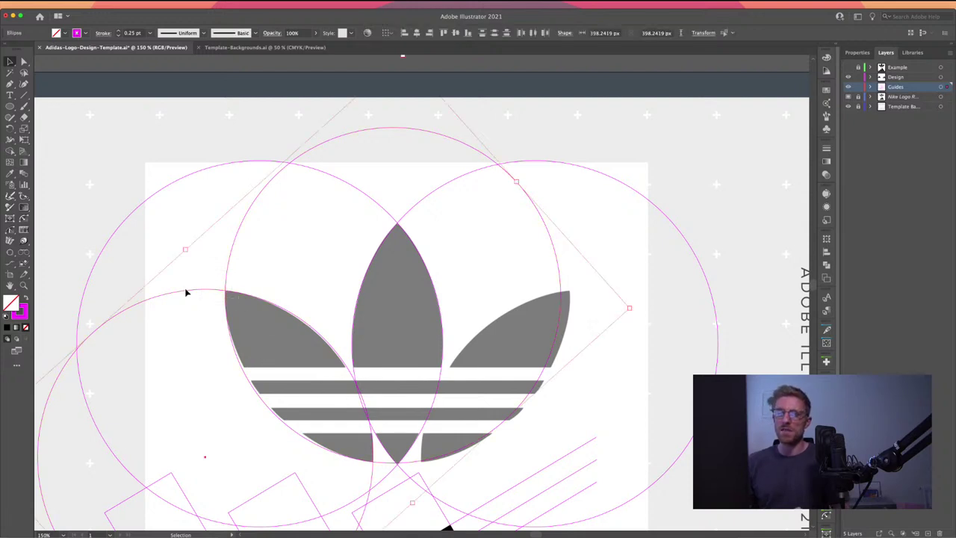
- Duplicate the circles to the right, mirror them horizontally and move them onto the right leaf
{"action": "left_click_drag", "start_coordinate": [191, 292], "coordinate": [442, 313]}
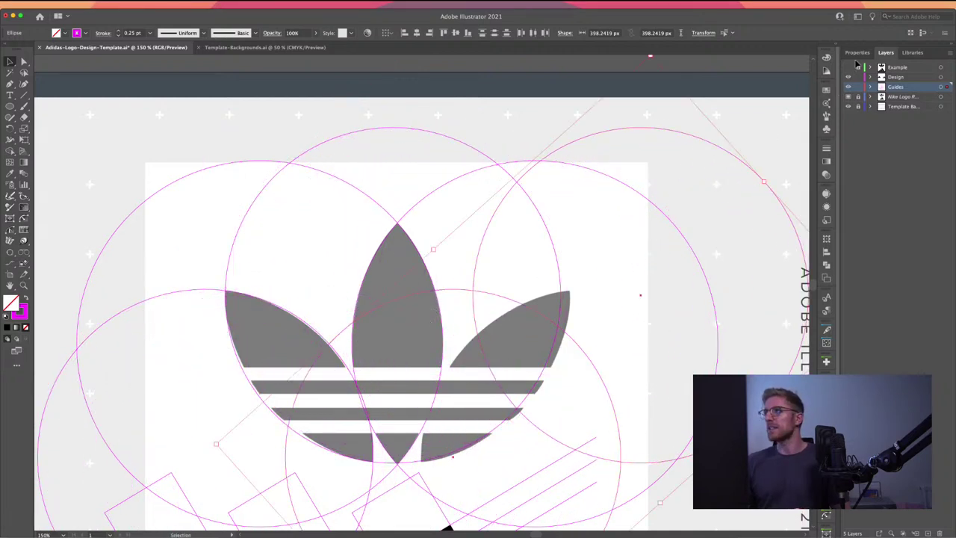
{"action": "left_click", "coordinate": [857, 53]}
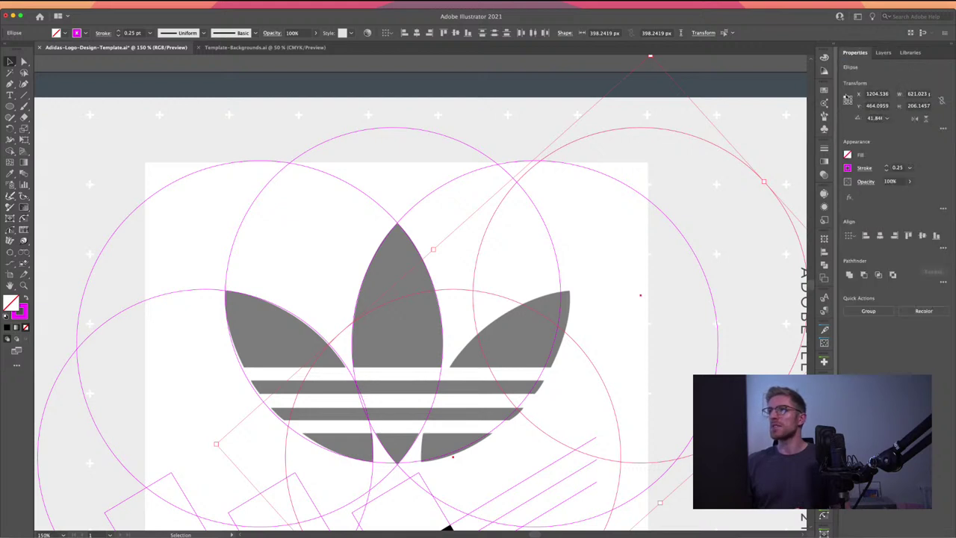
{"action": "left_click", "coordinate": [915, 119]}
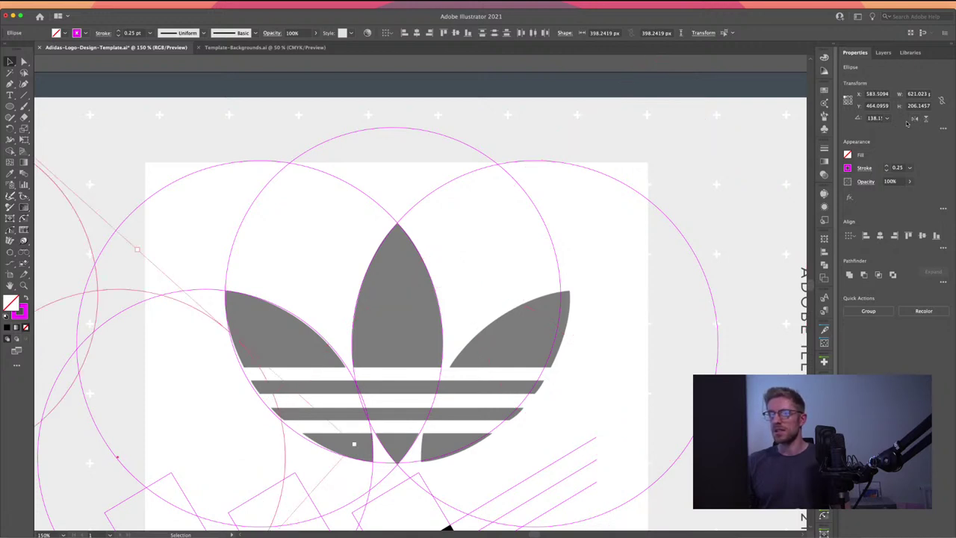
{"action": "left_click", "coordinate": [907, 122]}
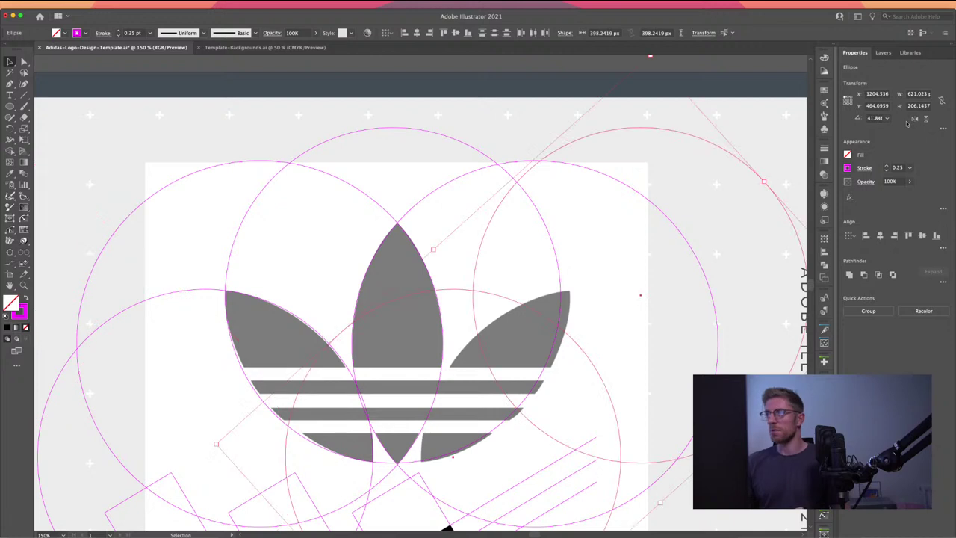
{"action": "left_click", "coordinate": [849, 99]}
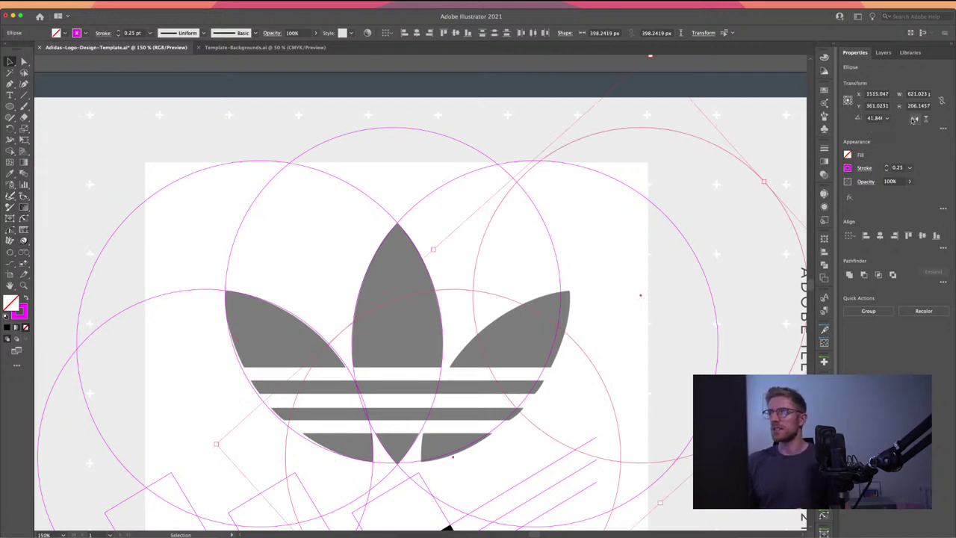
{"action": "left_click", "coordinate": [914, 120]}
{"action": "scroll", "coordinate": [663, 289], "scroll_direction": "right", "scroll_amount": 5}
{"action": "scroll", "coordinate": [598, 314], "scroll_direction": "down", "scroll_amount": 2}
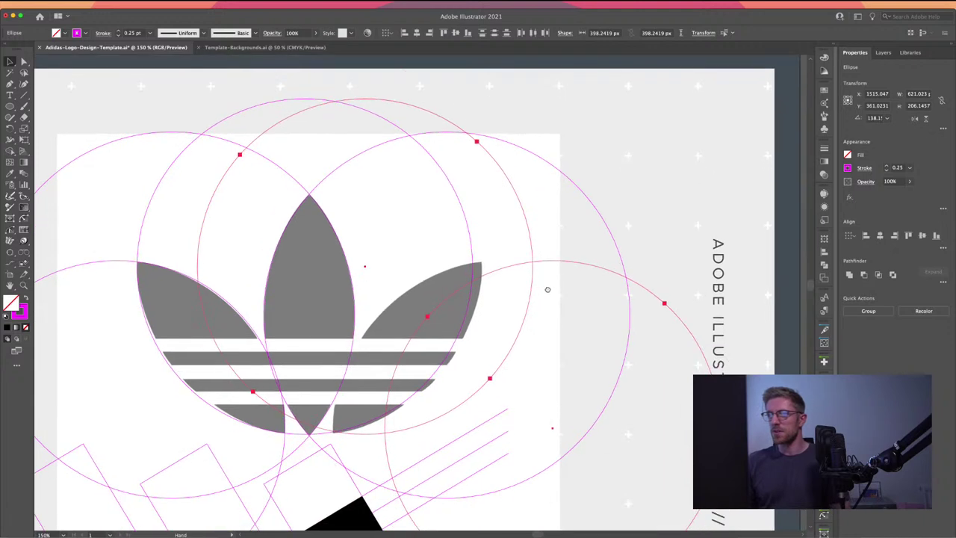
{"action": "left_click_drag", "start_coordinate": [534, 292], "coordinate": [480, 298]}
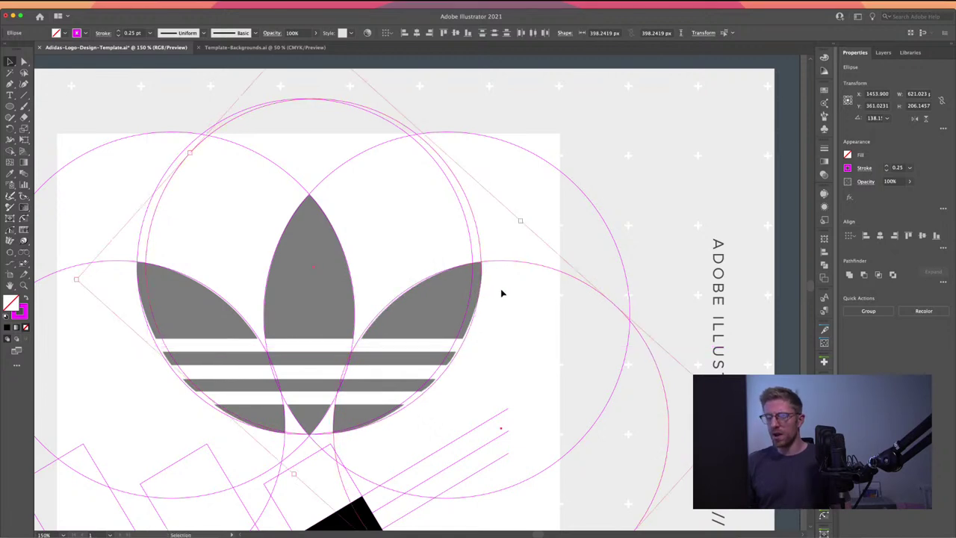
- Zoom in on the right leaf and nudge the tilted circle into alignment with arrow keys
{"action": "key", "text": "a"}
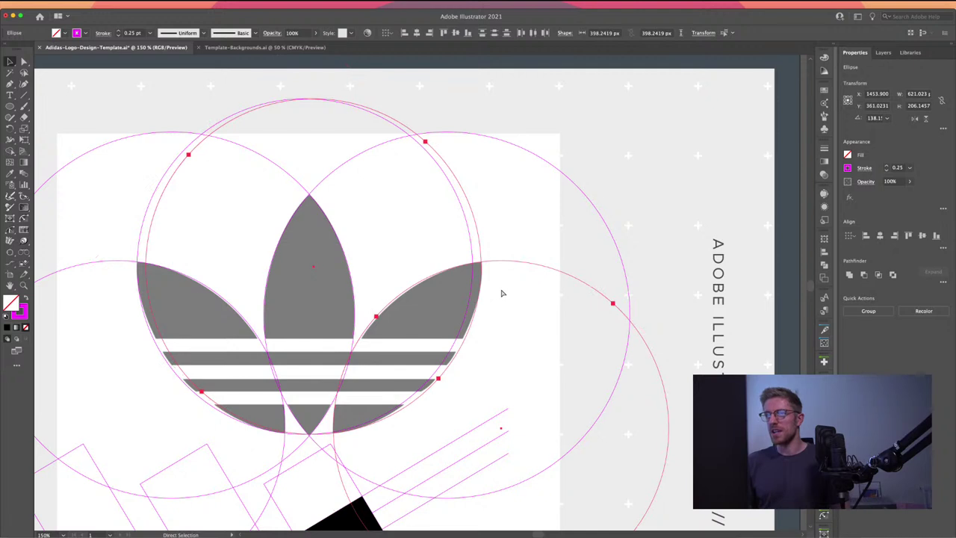
{"action": "key", "text": "v"}
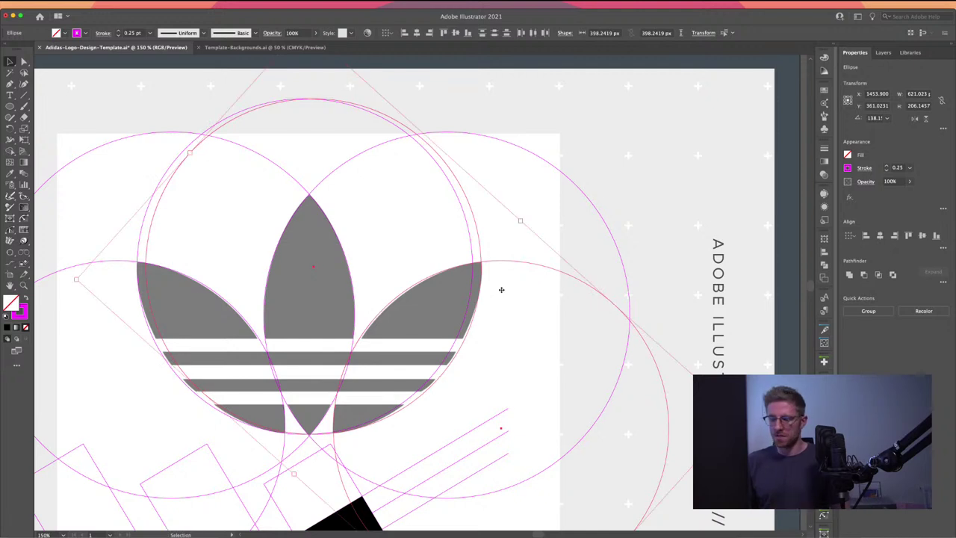
{"action": "key", "text": "a"}
{"action": "key", "text": "super+equal"}
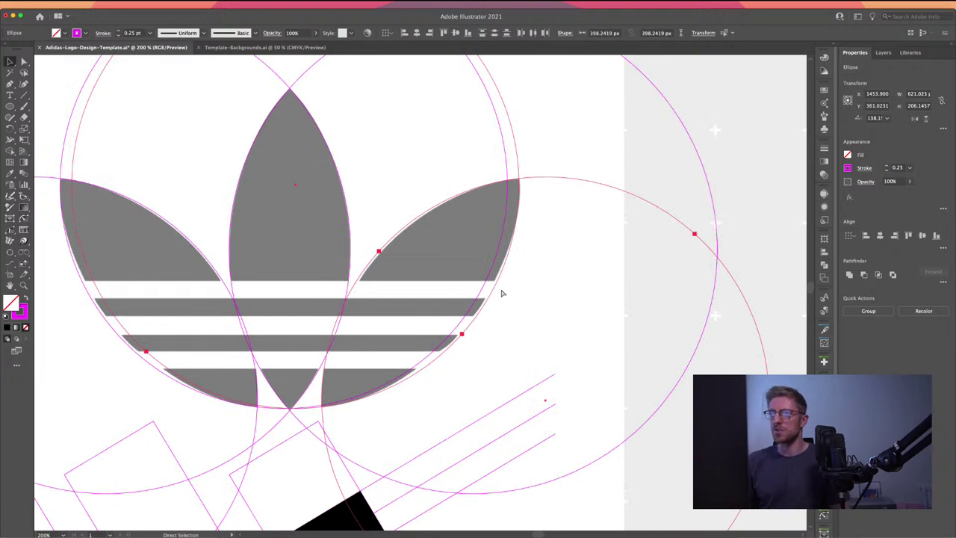
{"action": "key", "text": "super+equal"}
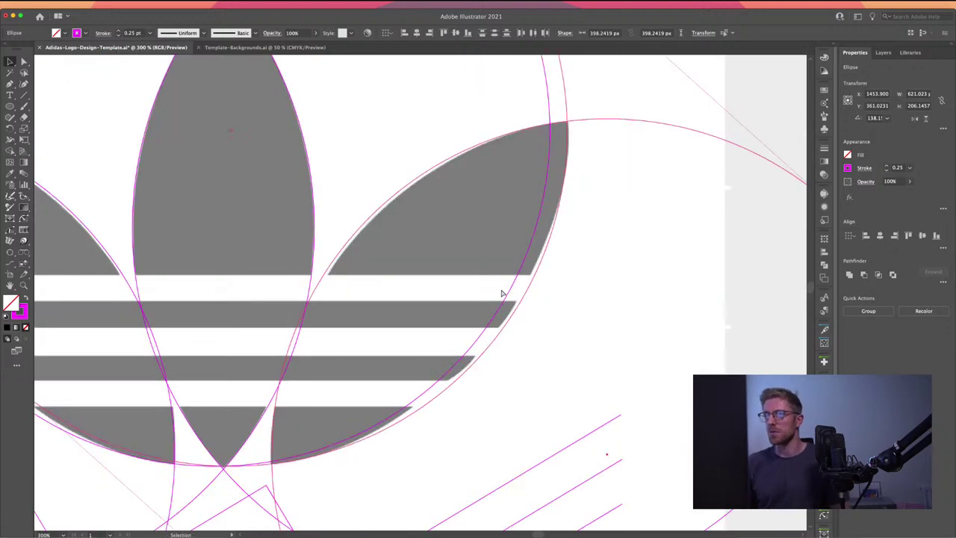
{"action": "key", "text": "Left"}
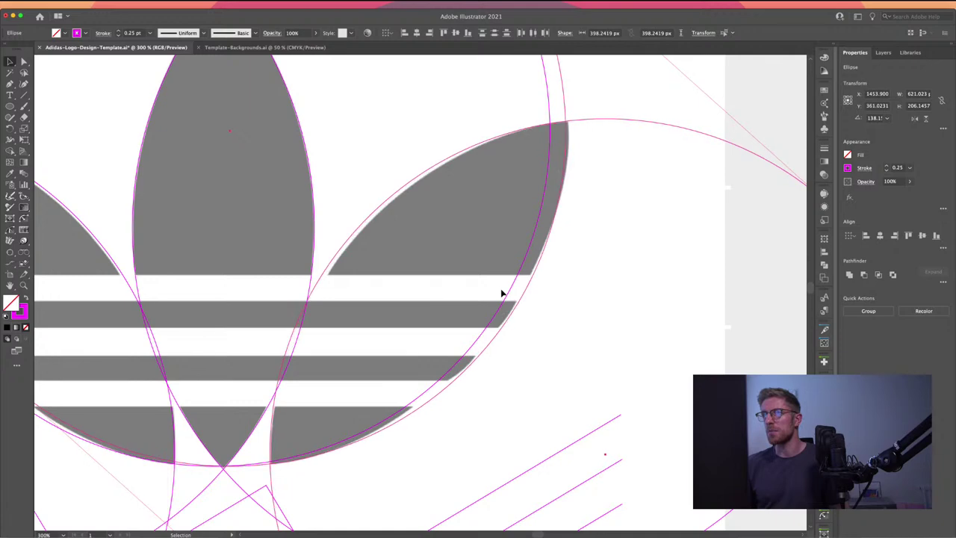
{"action": "key", "text": "Right"}
{"action": "key", "text": "Right"}
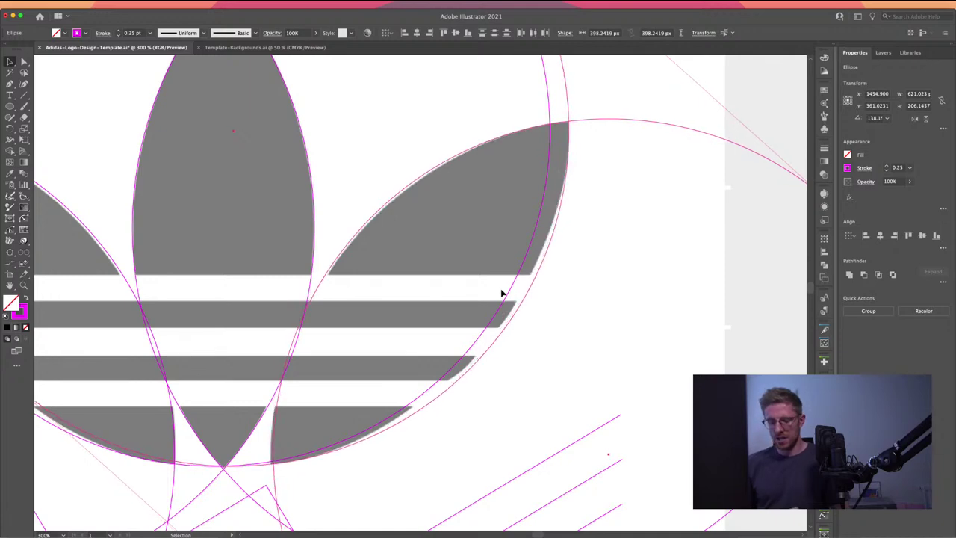
{"action": "key", "text": "super+minus"}
{"action": "key", "text": "super+minus"}
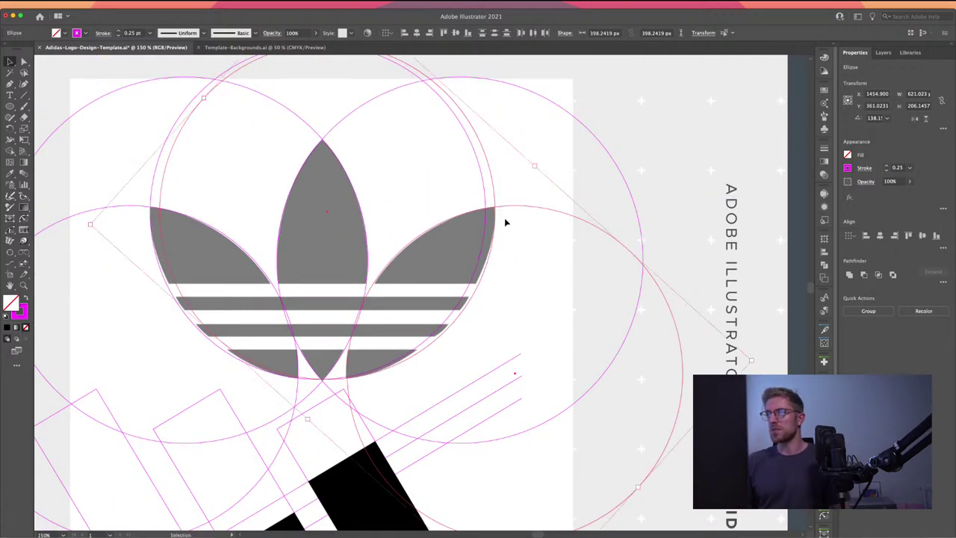
- Select the whole circle group and reset its bounding box to upright
{"action": "key", "text": "a"}
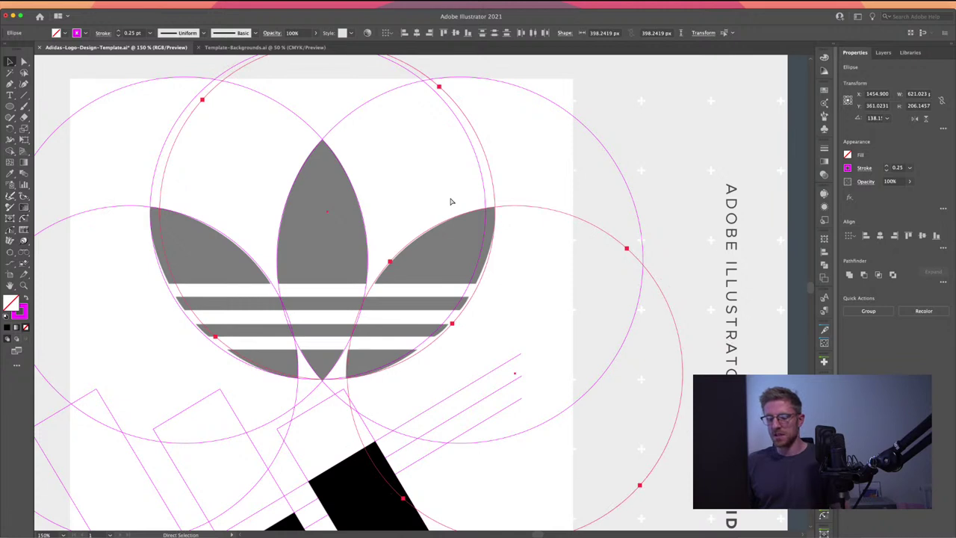
{"action": "key", "text": "v"}
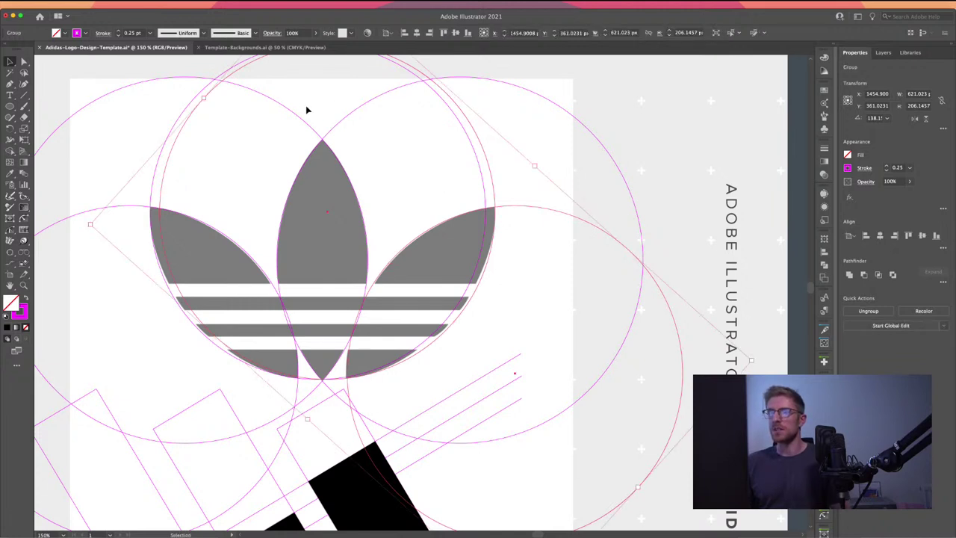
{"action": "left_click", "coordinate": [331, 150]}
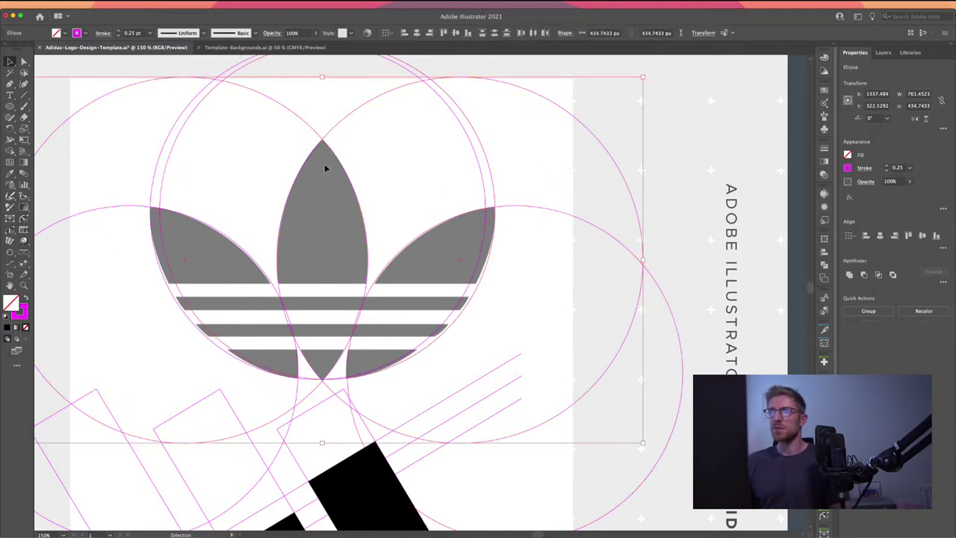
{"action": "key", "text": "a"}
{"action": "key", "text": "v"}
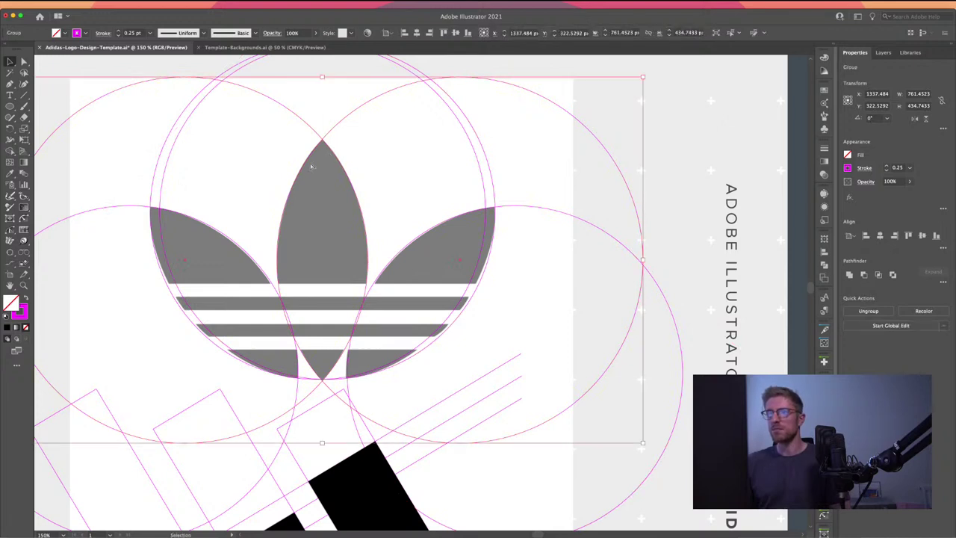
{"action": "scroll", "coordinate": [246, 216], "scroll_direction": "left", "scroll_amount": 5}
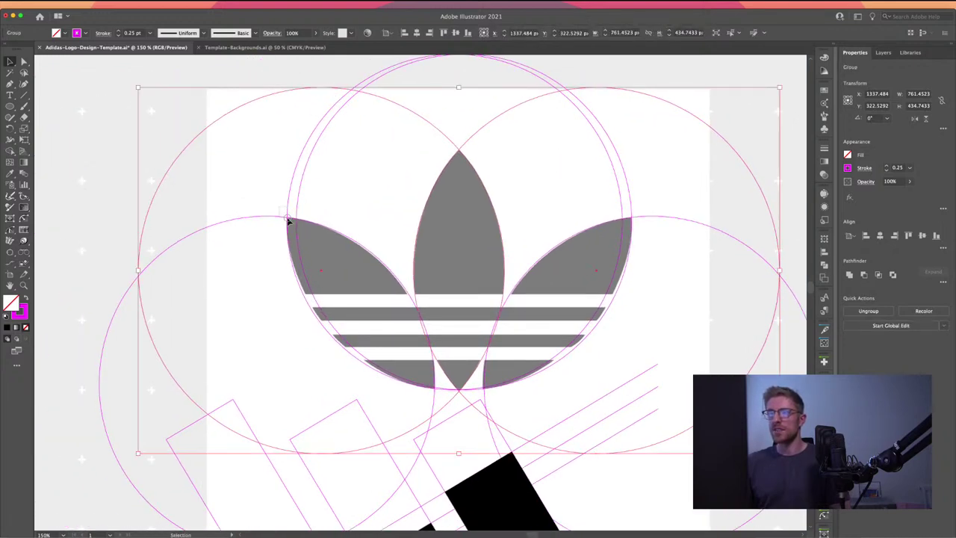
{"action": "key", "text": "a"}
{"action": "left_click", "coordinate": [271, 235]}
{"action": "key", "text": "v"}
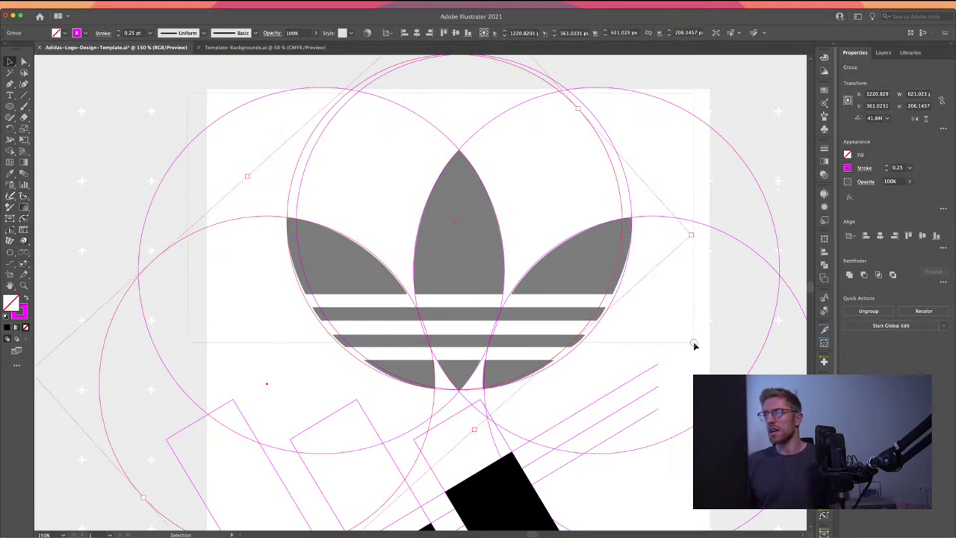
{"action": "key", "text": "super+shift+b"}
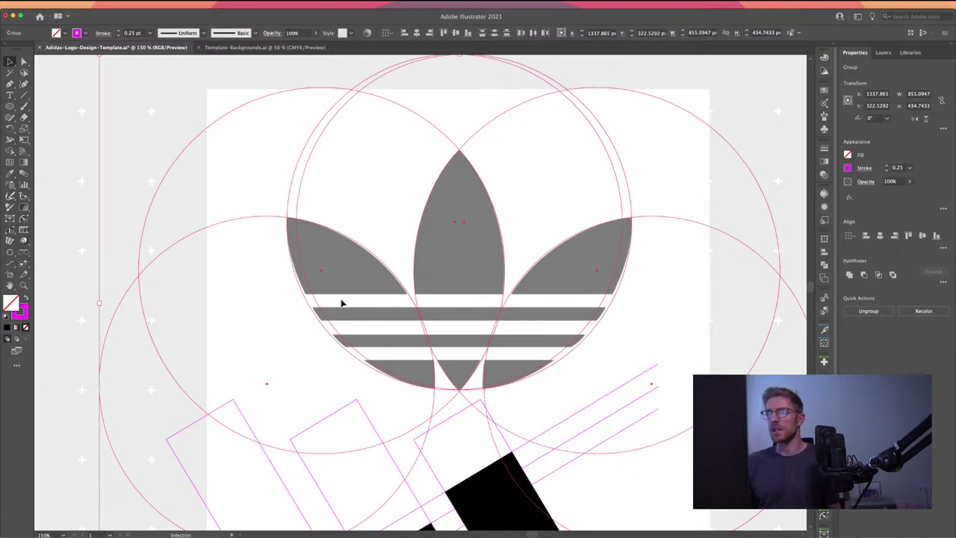
{"action": "key", "text": "a"}
{"action": "scroll", "coordinate": [188, 300], "scroll_direction": "right", "scroll_amount": 5}
- Deselect everything, pick the Rectangle tool and zoom to 200% on the stripes
{"action": "left_click", "coordinate": [187, 300]}
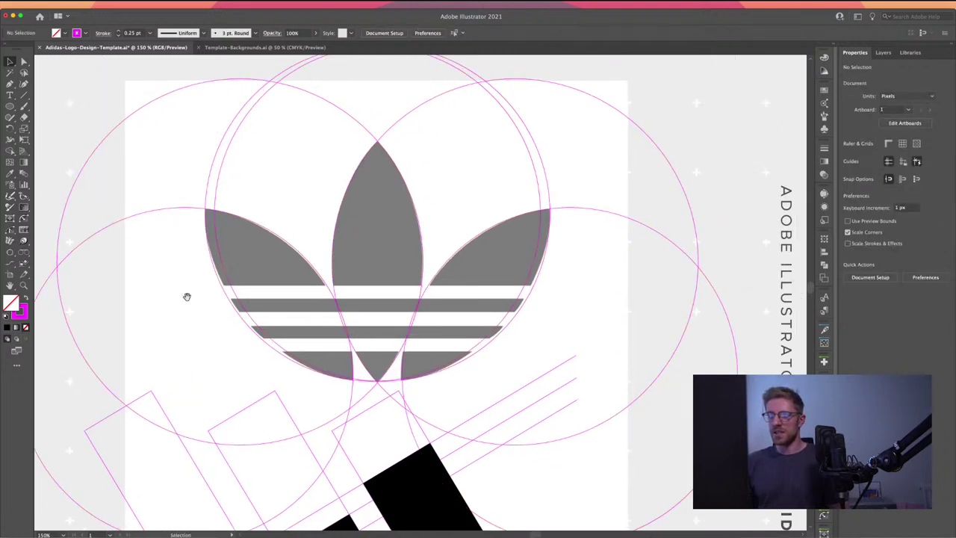
{"action": "scroll", "coordinate": [188, 300], "scroll_direction": "up", "scroll_amount": 5}
{"action": "scroll", "coordinate": [187, 300], "scroll_direction": "down", "scroll_amount": 3}
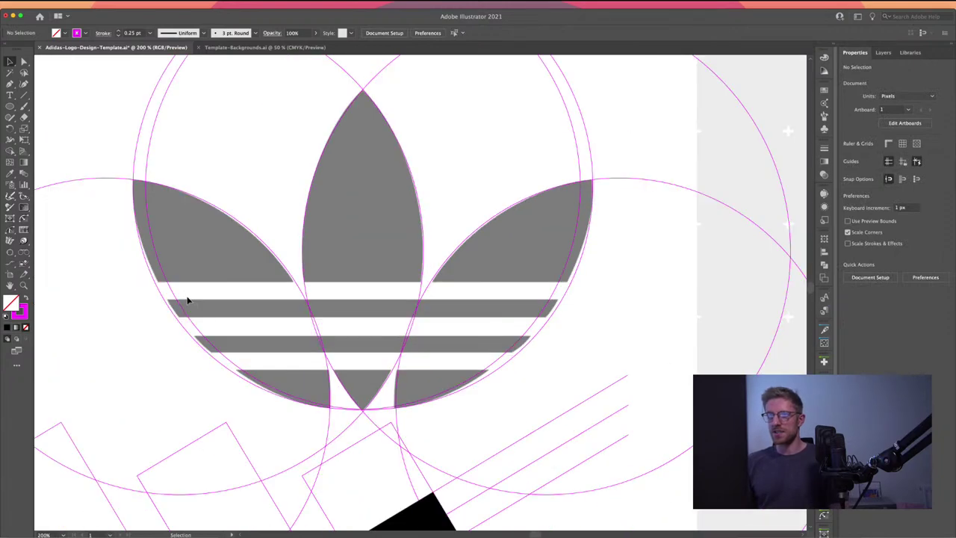
{"action": "left_click_drag", "start_coordinate": [188, 300], "coordinate": [196, 318]}
{"action": "scroll", "coordinate": [196, 318], "scroll_direction": "down", "scroll_amount": 2}
{"action": "scroll", "coordinate": [197, 318], "scroll_direction": "right", "scroll_amount": 2}
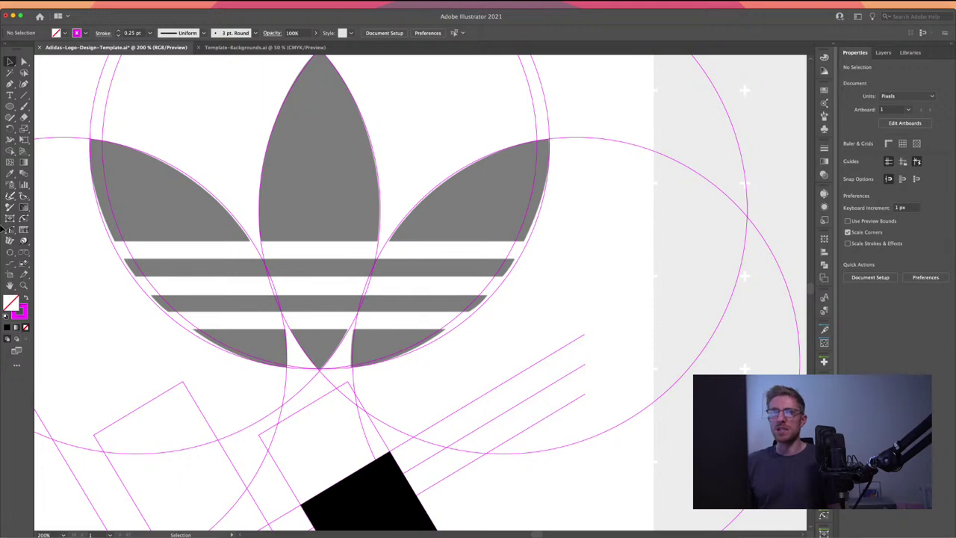
{"action": "left_click_drag", "start_coordinate": [10, 106], "coordinate": [45, 106]}
{"action": "key", "text": "super+equal"}
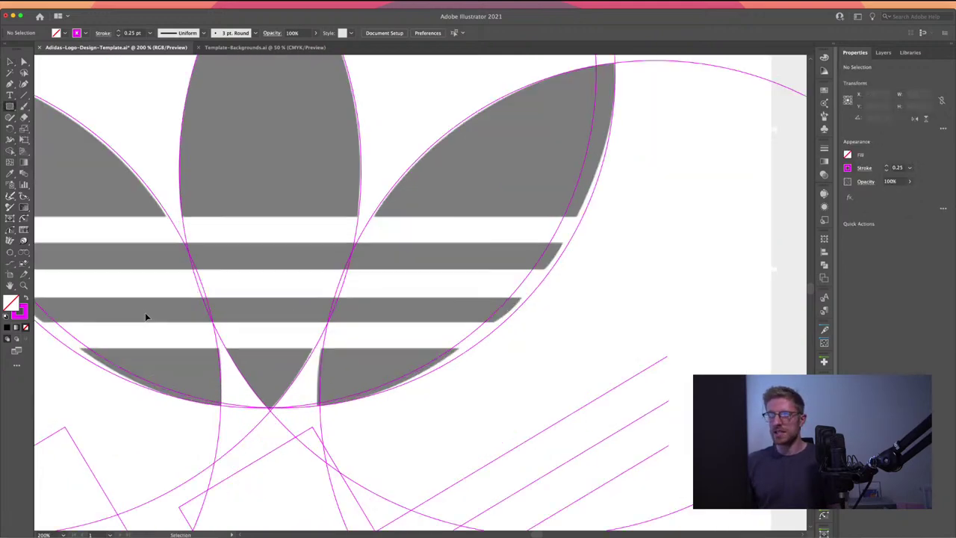
{"action": "key", "text": "super+equal"}
- Draw a thin 339.17 × 14.96 px rectangle across the lowest white gap between stripes
{"action": "left_click_drag", "start_coordinate": [147, 314], "coordinate": [434, 327]}
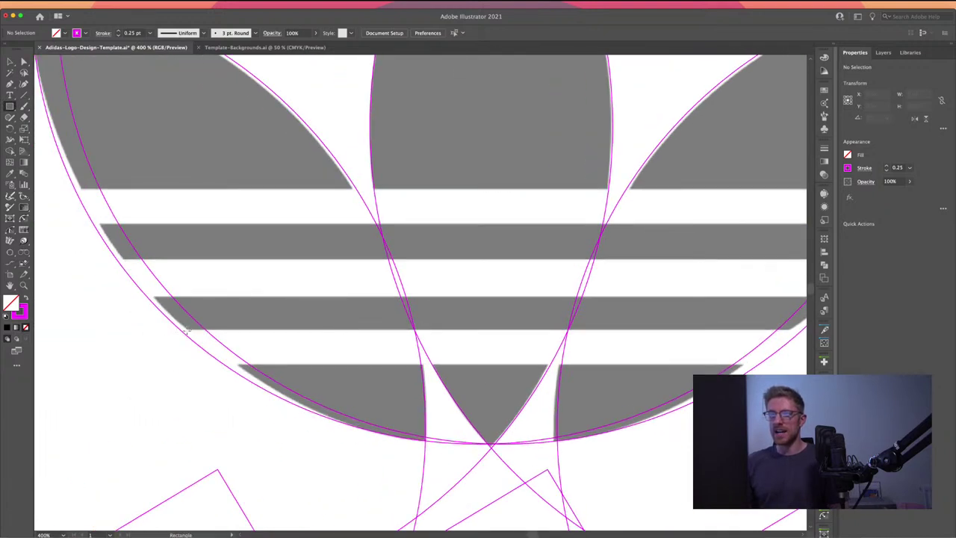
{"action": "left_click_drag", "start_coordinate": [186, 331], "coordinate": [437, 364]}
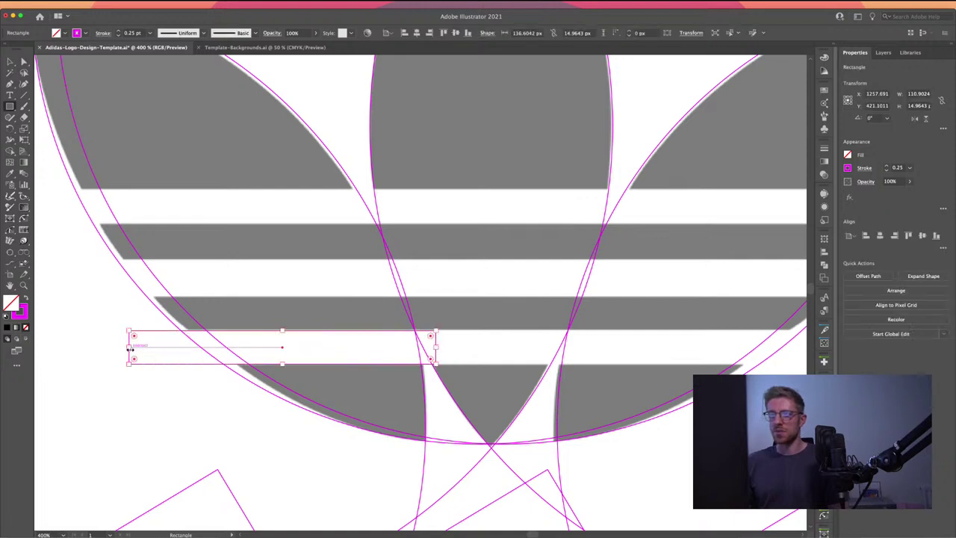
{"action": "left_click_drag", "start_coordinate": [337, 358], "coordinate": [125, 367]}
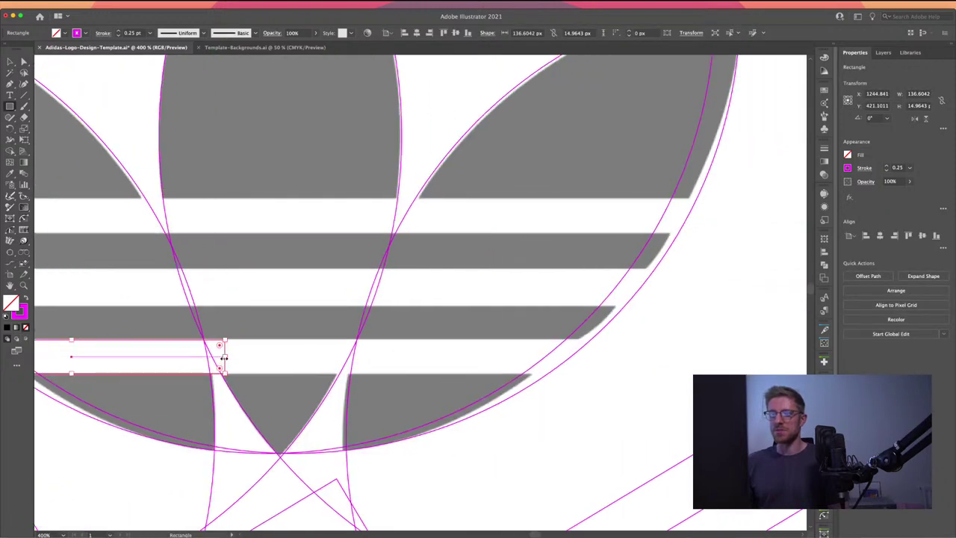
{"action": "left_click_drag", "start_coordinate": [223, 357], "coordinate": [679, 378]}
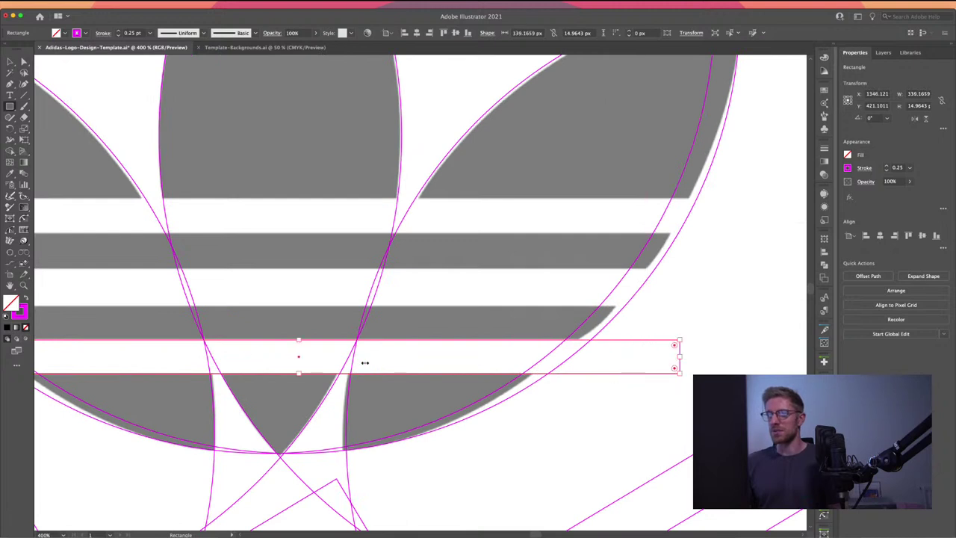
{"action": "left_click_drag", "start_coordinate": [364, 363], "coordinate": [460, 378]}
- Alt-drag a copy up to the next gap and repeat with Ctrl+D for the top gap
{"action": "left_click", "coordinate": [10, 61]}
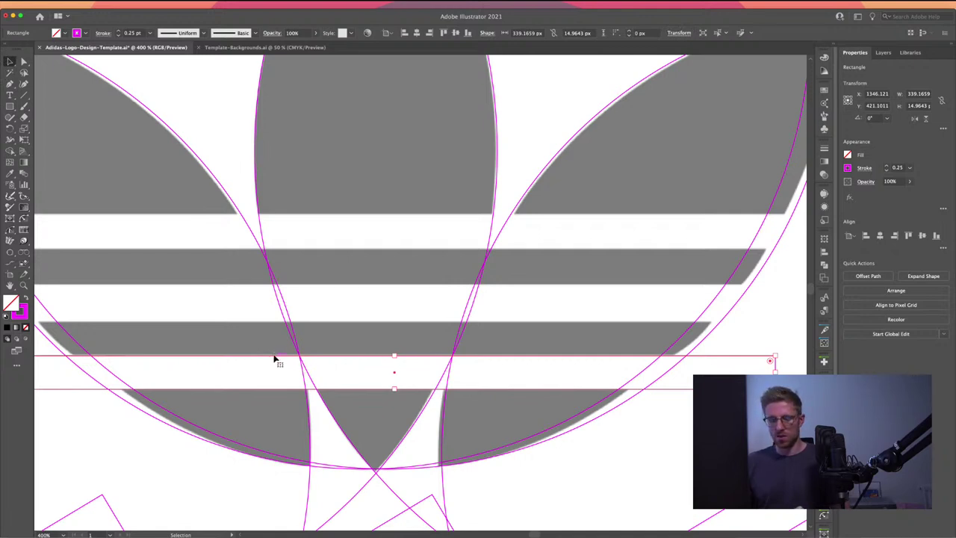
{"action": "left_click_drag", "start_coordinate": [275, 359], "coordinate": [269, 289]}
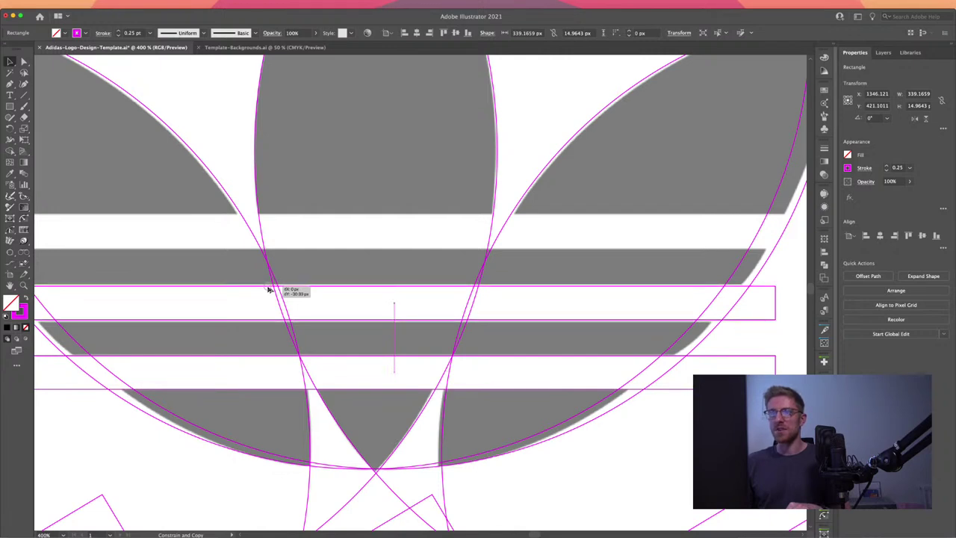
{"action": "left_click_drag", "start_coordinate": [268, 289], "coordinate": [268, 289]}
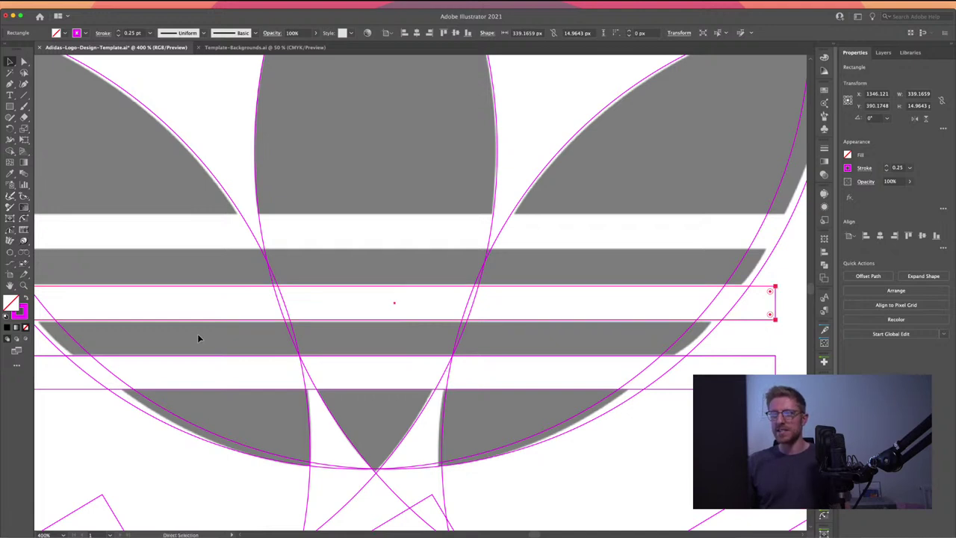
{"action": "key", "text": "super+d"}
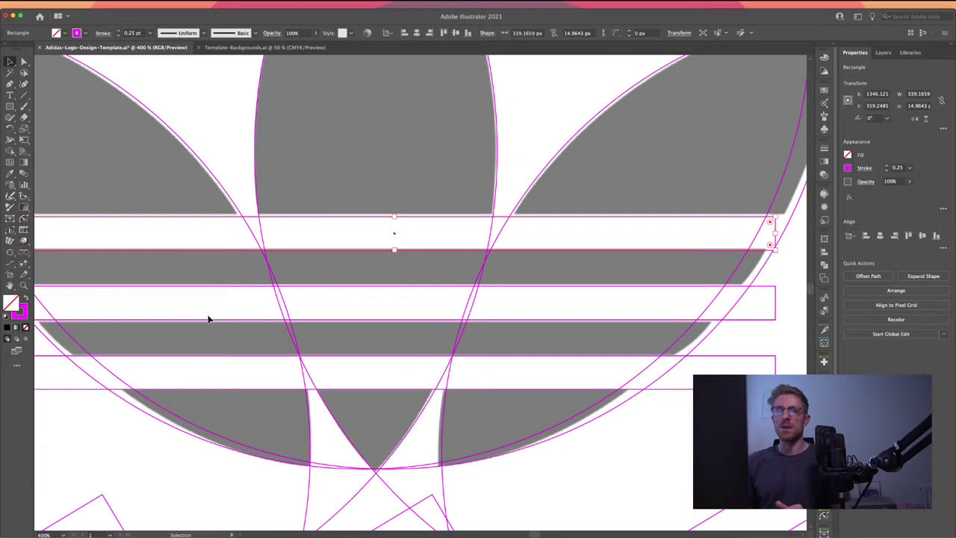
{"action": "scroll", "coordinate": [192, 275], "scroll_direction": "left", "scroll_amount": 3}
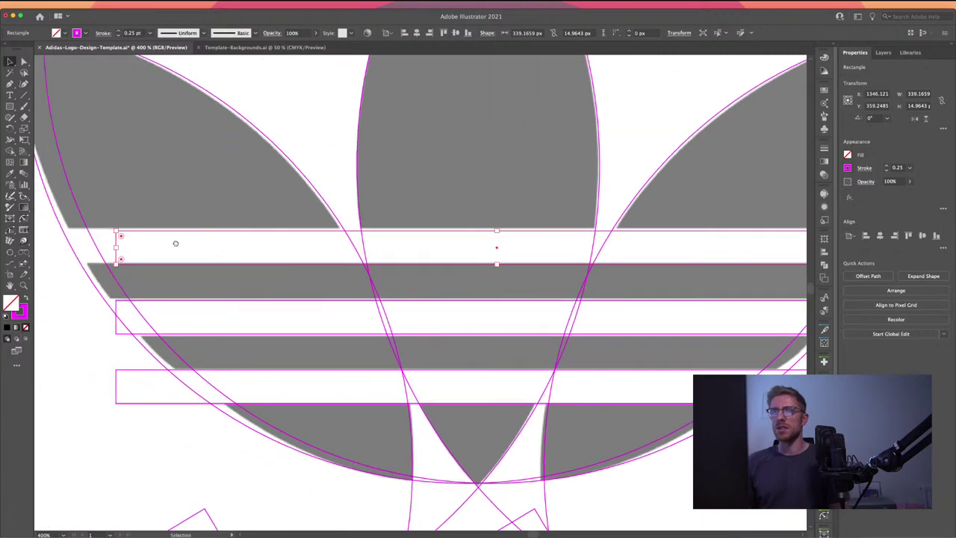
- Stretch the top stripe rectangle further left and right across the logo
{"action": "key", "text": "ctrl+minus"}
{"action": "key", "text": "ctrl+minus"}
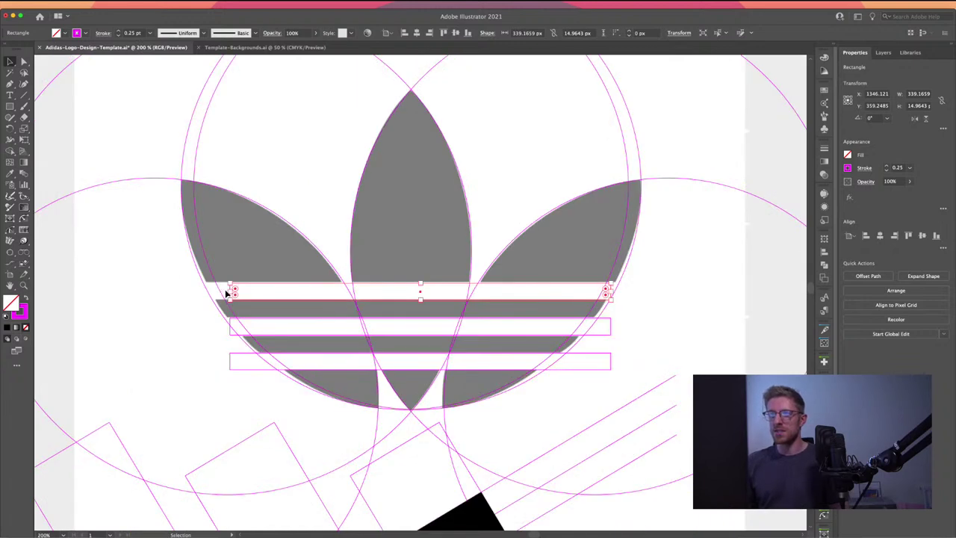
{"action": "left_click_drag", "start_coordinate": [231, 291], "coordinate": [173, 291]}
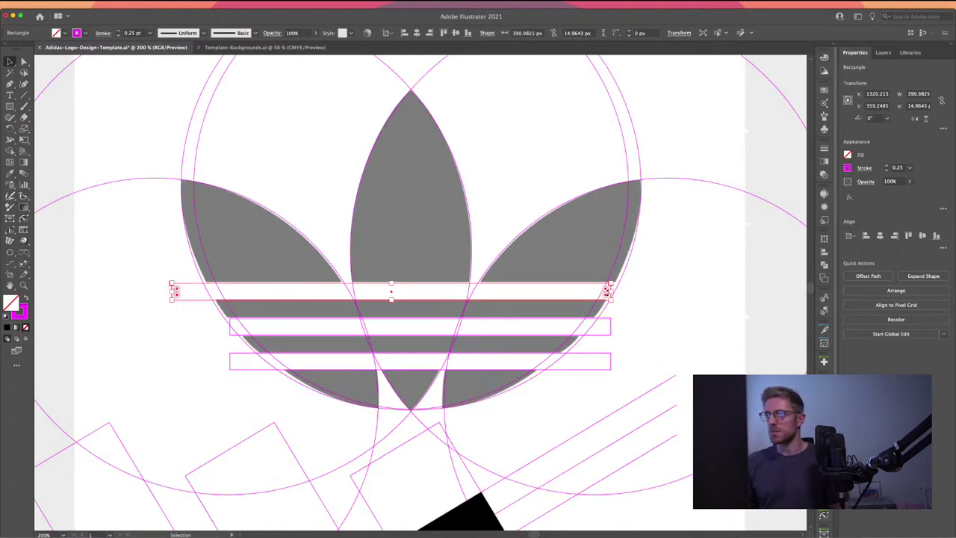
{"action": "left_click_drag", "start_coordinate": [608, 291], "coordinate": [647, 291]}
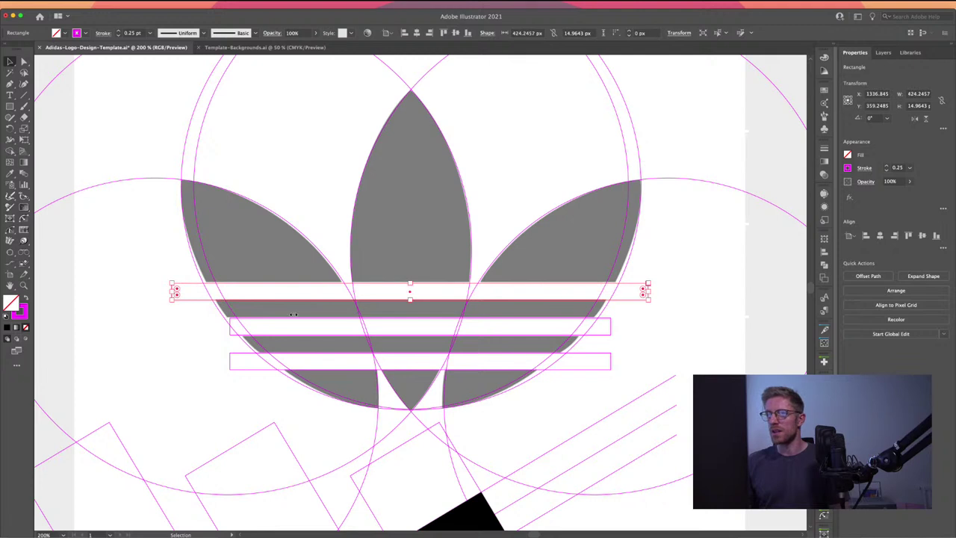
- Widen the middle stripe rectangle leftward to 370.47 px, then marquee-select all logo shapes
{"action": "left_click", "coordinate": [232, 327]}
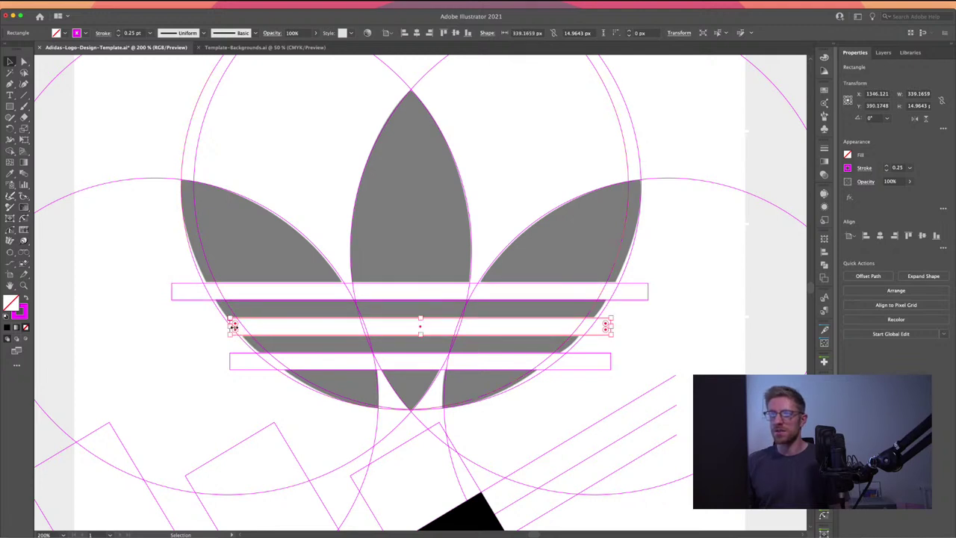
{"action": "left_click_drag", "start_coordinate": [232, 327], "coordinate": [194, 327]}
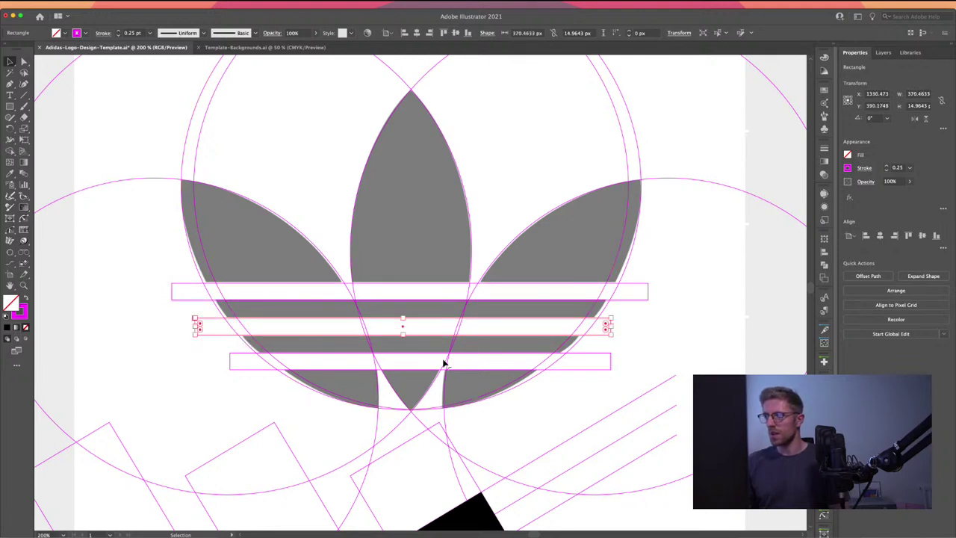
{"action": "left_click", "coordinate": [167, 270]}
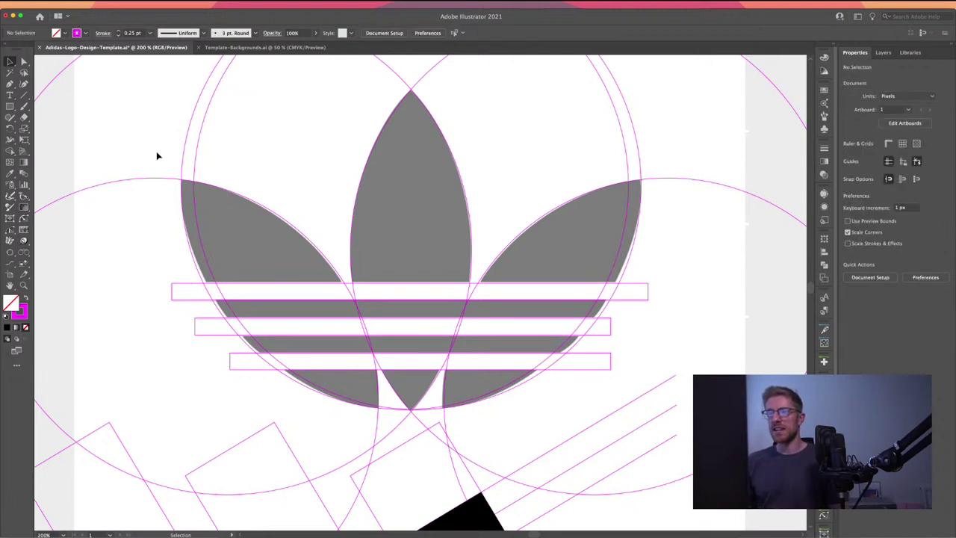
{"action": "left_click_drag", "start_coordinate": [157, 155], "coordinate": [602, 380]}
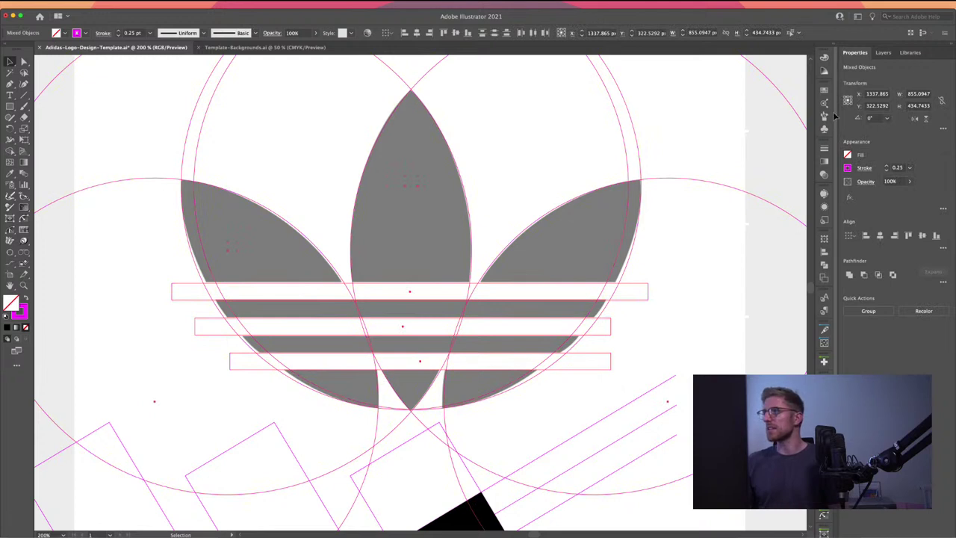
- Hide the Guides layer in the Layers panel
{"action": "left_click", "coordinate": [883, 52]}
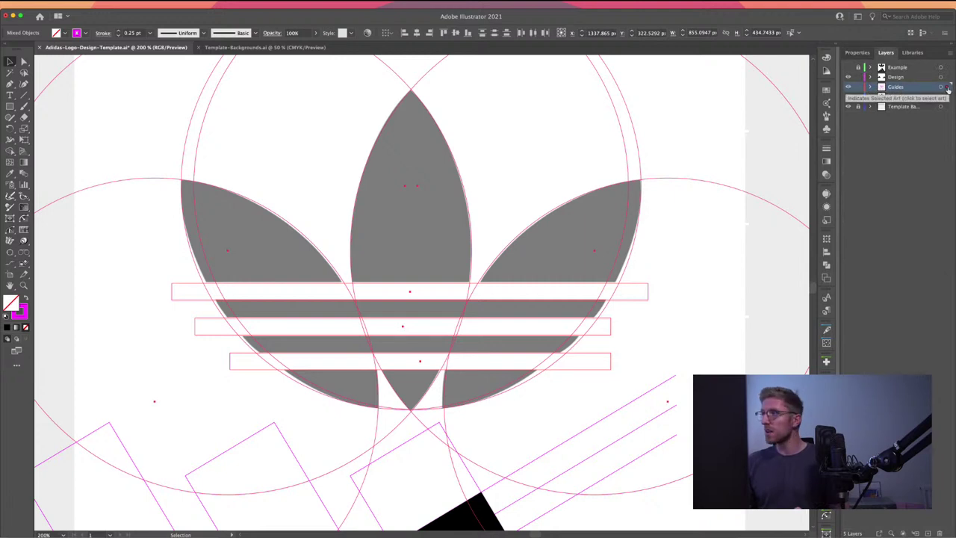
{"action": "left_click", "coordinate": [947, 77]}
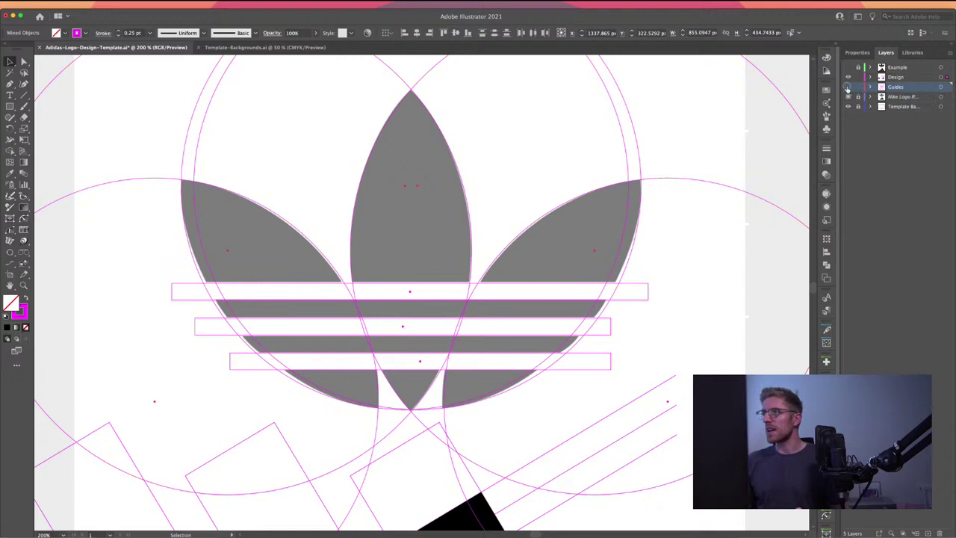
{"action": "left_click", "coordinate": [848, 86]}
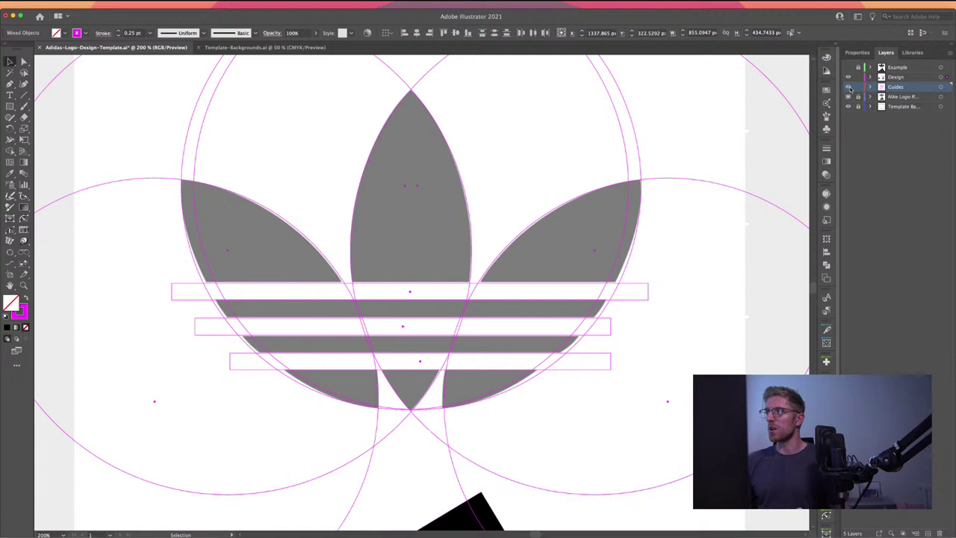
{"action": "left_click", "coordinate": [849, 88]}
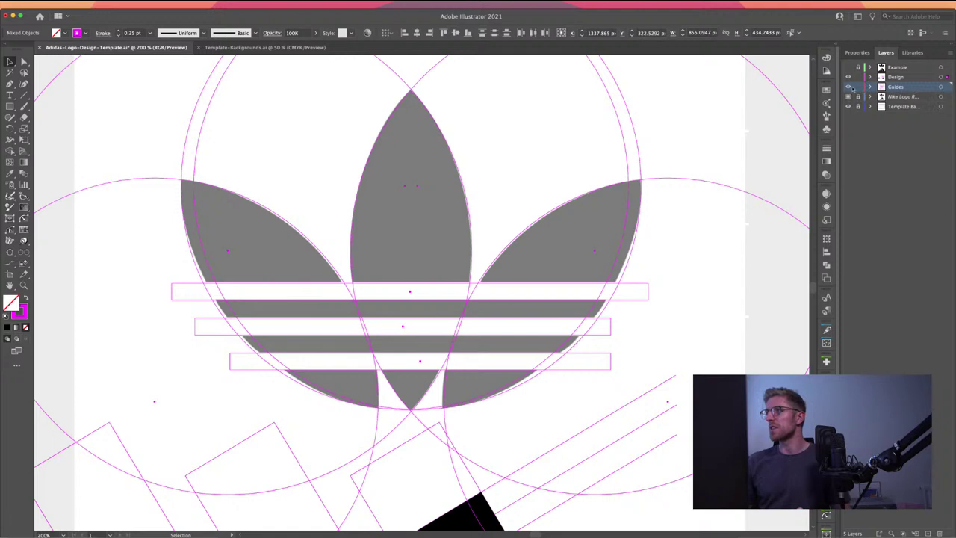
{"action": "left_click", "coordinate": [852, 88]}
- Make the Design layer active and select the leaves, stripes and circles for Shape Builder
{"action": "left_click", "coordinate": [908, 79]}
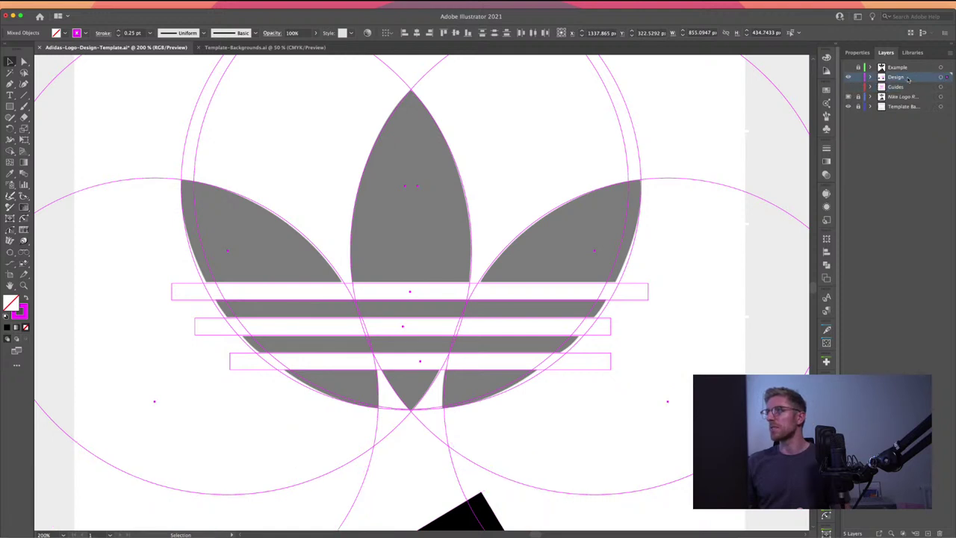
{"action": "left_click_drag", "start_coordinate": [155, 150], "coordinate": [624, 412]}
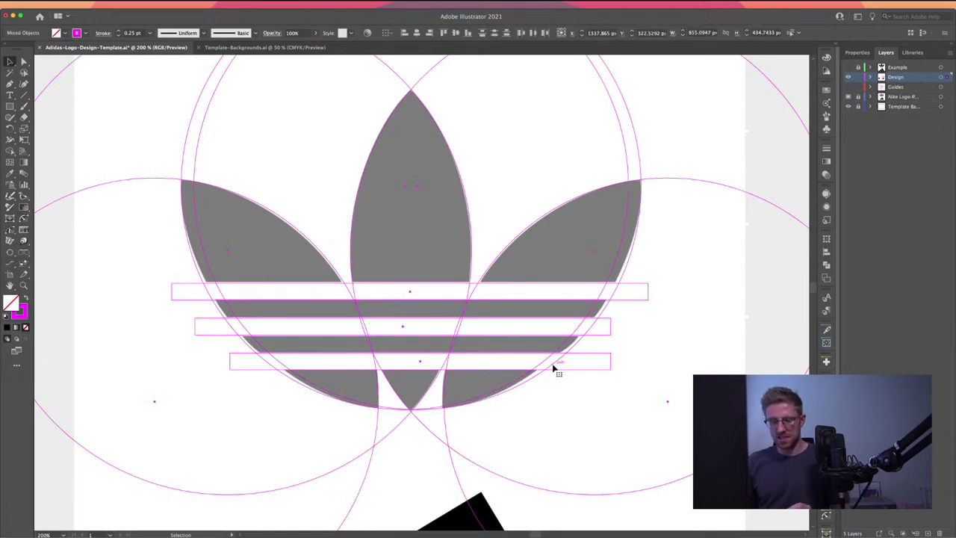
{"action": "key", "text": "shift+m"}
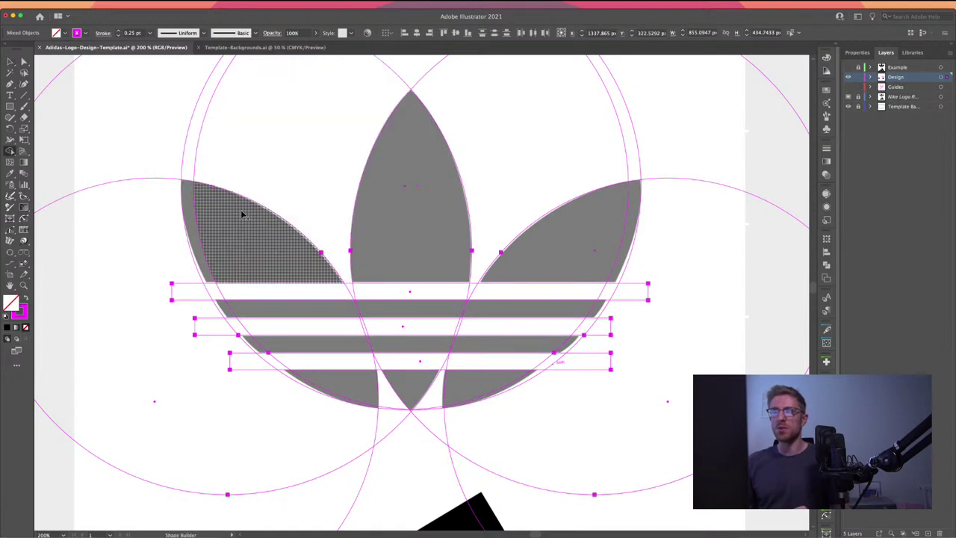
- Set the current fill to black and the stroke to None in the Control bar
{"action": "left_click", "coordinate": [65, 32]}
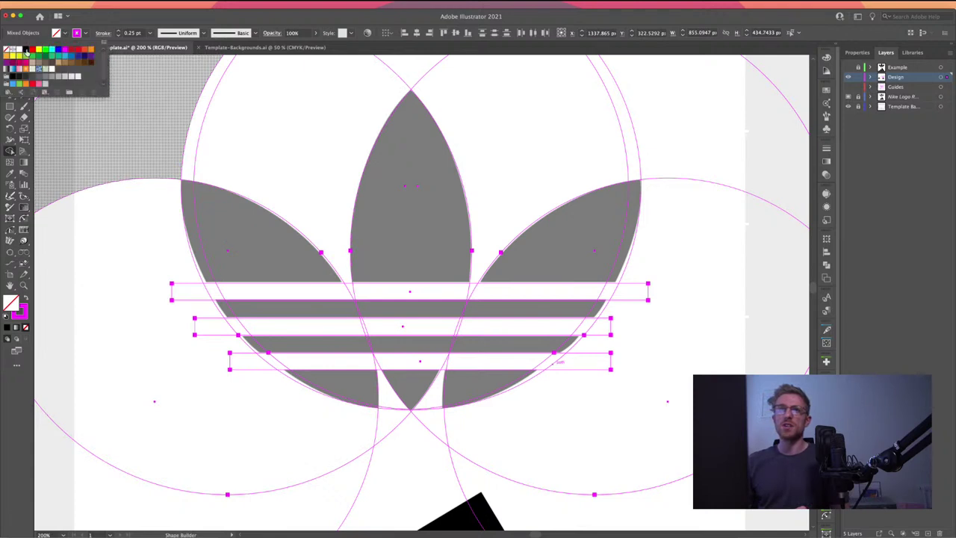
{"action": "left_click", "coordinate": [25, 50]}
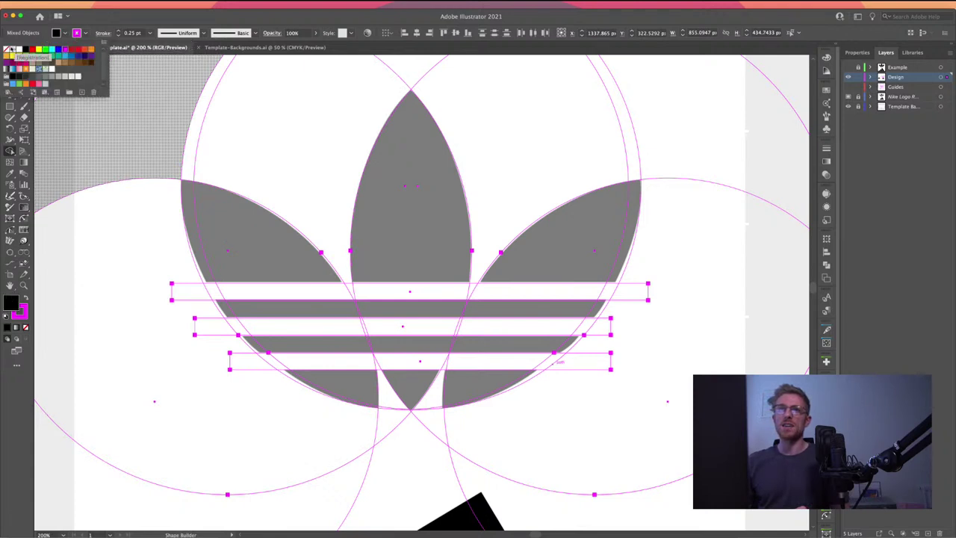
{"action": "left_click", "coordinate": [10, 49]}
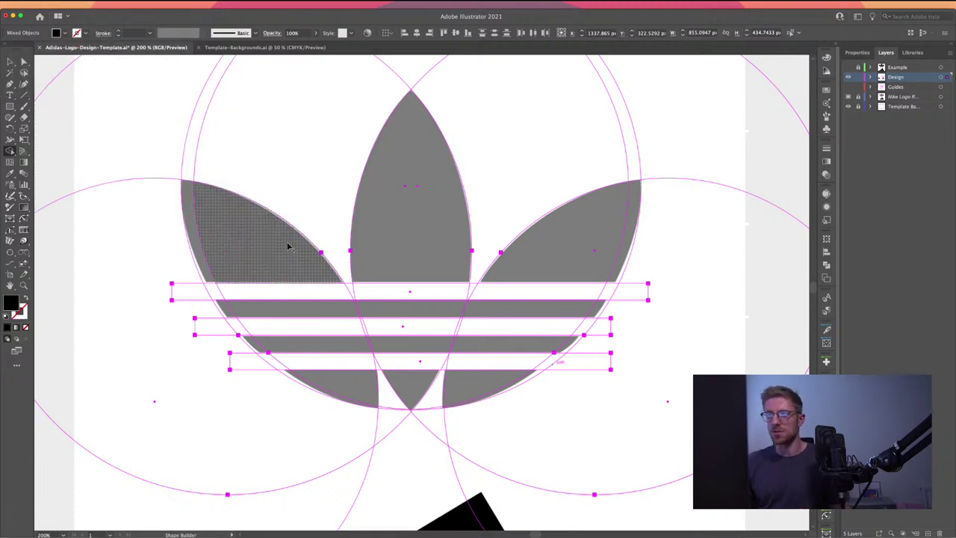
- Build the left, central and right leaves as black shapes, merging their slivers
{"action": "scroll", "coordinate": [288, 247], "scroll_direction": "up", "scroll_amount": 5}
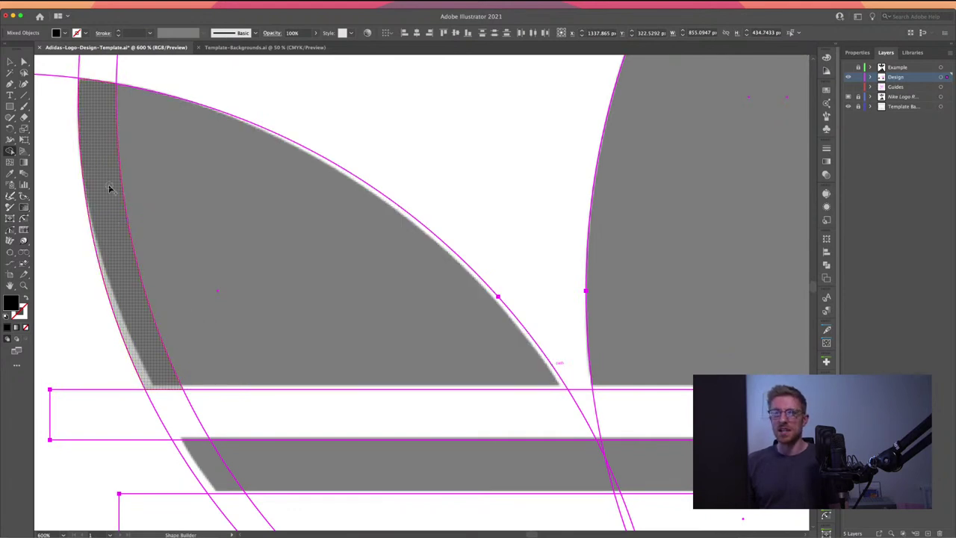
{"action": "left_click_drag", "start_coordinate": [108, 189], "coordinate": [241, 341]}
{"action": "left_click_drag", "start_coordinate": [358, 413], "coordinate": [307, 327]}
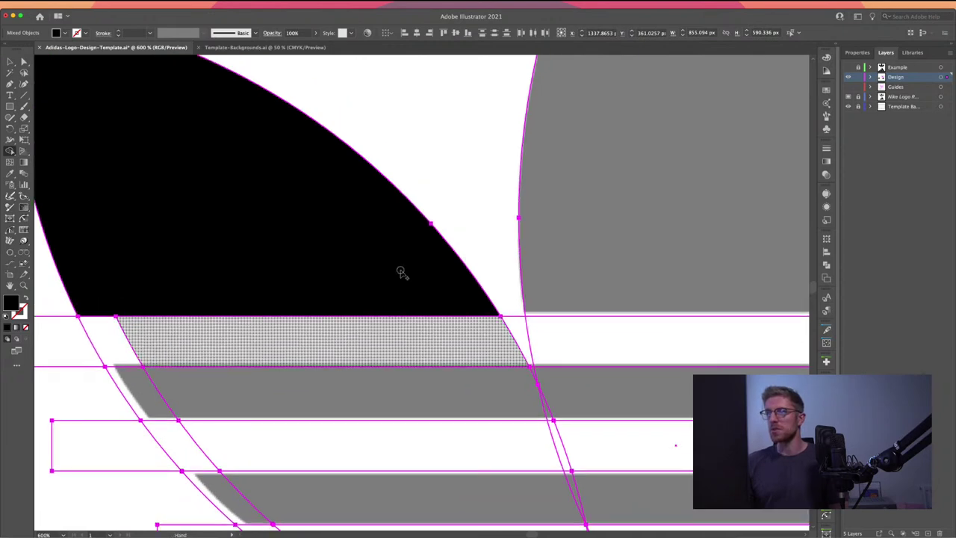
{"action": "left_click_drag", "start_coordinate": [401, 273], "coordinate": [215, 362]}
{"action": "left_click", "coordinate": [403, 364]}
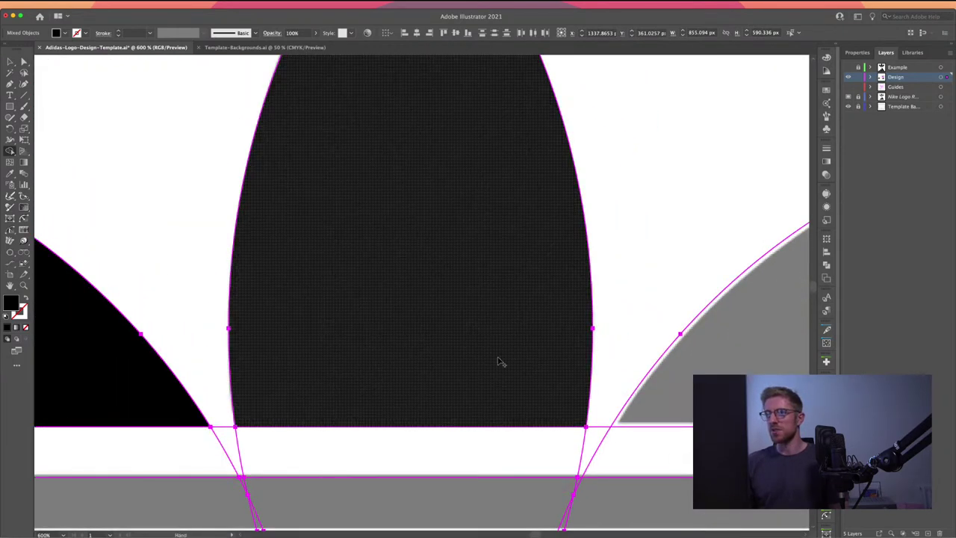
{"action": "left_click_drag", "start_coordinate": [500, 363], "coordinate": [79, 335]}
{"action": "left_click_drag", "start_coordinate": [456, 359], "coordinate": [615, 345]}
{"action": "key", "text": "Return"}
- Merge the top stripe's halves and the second stripe into solid black bands
{"action": "left_click_drag", "start_coordinate": [208, 401], "coordinate": [497, 325]}
{"action": "left_click_drag", "start_coordinate": [252, 476], "coordinate": [305, 384]}
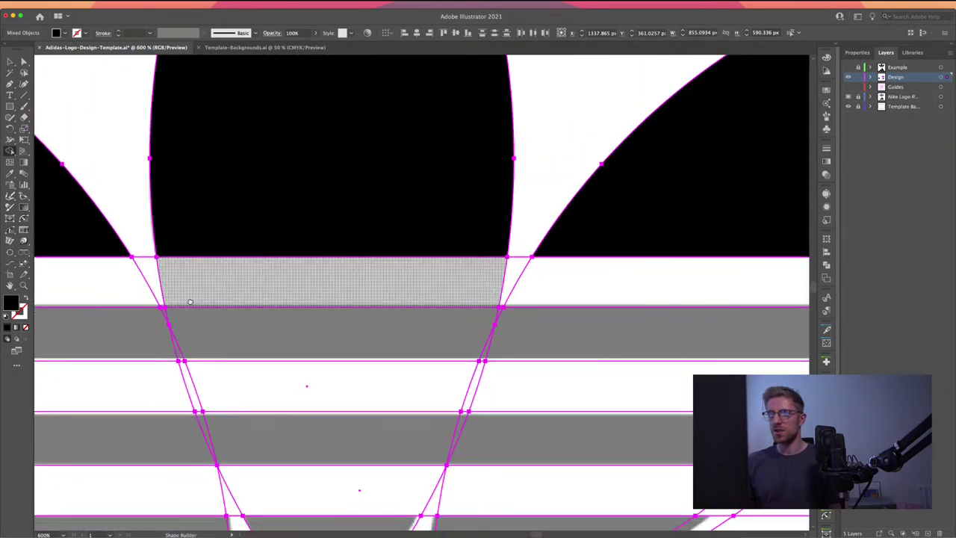
{"action": "mouse_move", "coordinate": [150, 341]}
{"action": "left_mouse_down"}
{"action": "mouse_move", "coordinate": [500, 351]}
{"action": "mouse_move", "coordinate": [466, 353]}
{"action": "left_mouse_up"}
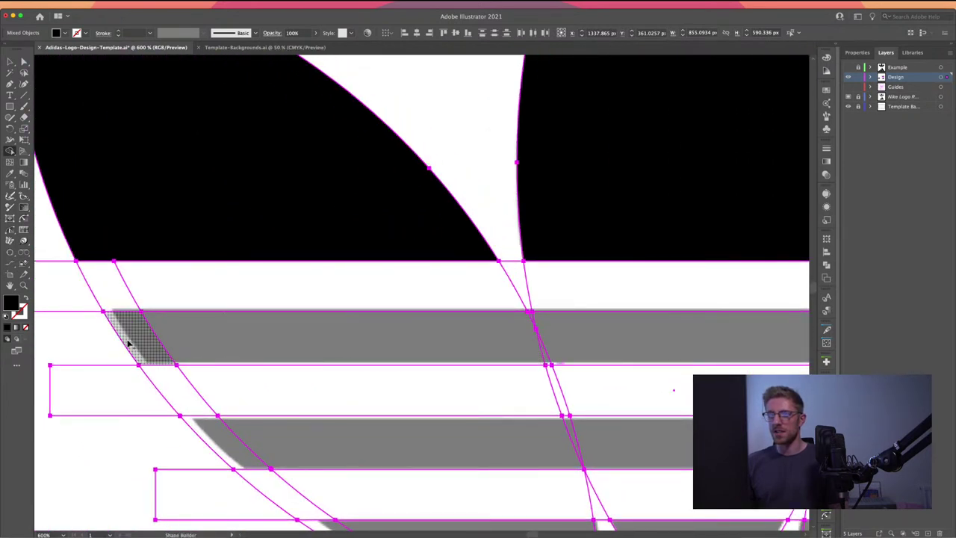
{"action": "mouse_move", "coordinate": [143, 341]}
{"action": "left_mouse_down"}
{"action": "mouse_move", "coordinate": [472, 340]}
{"action": "mouse_move", "coordinate": [549, 352]}
{"action": "mouse_move", "coordinate": [528, 320]}
{"action": "mouse_move", "coordinate": [543, 321]}
{"action": "mouse_move", "coordinate": [251, 347]}
{"action": "mouse_move", "coordinate": [110, 346]}
{"action": "mouse_move", "coordinate": [194, 341]}
{"action": "left_mouse_up"}
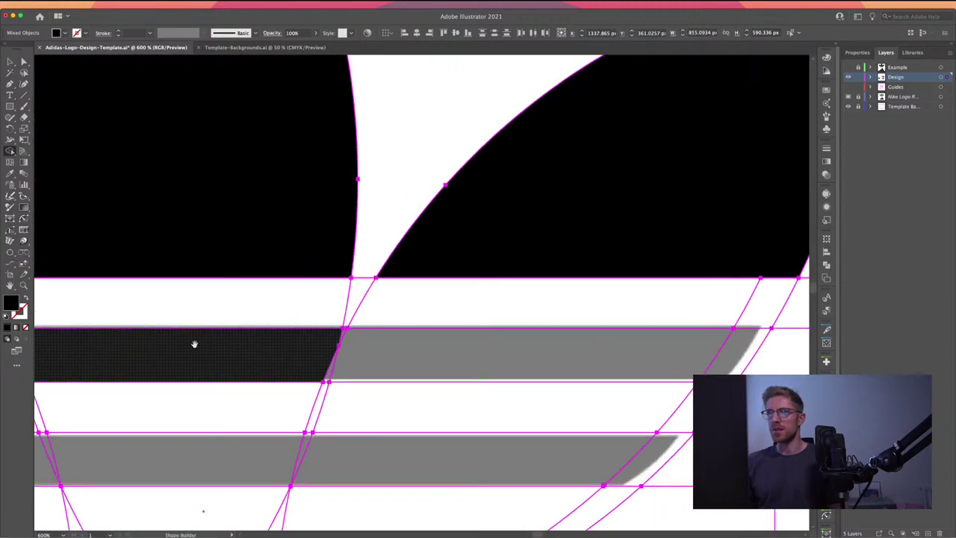
{"action": "mouse_move", "coordinate": [329, 336]}
{"action": "left_mouse_down"}
{"action": "mouse_move", "coordinate": [373, 354]}
{"action": "mouse_move", "coordinate": [313, 370]}
{"action": "mouse_move", "coordinate": [424, 365]}
{"action": "left_mouse_up"}
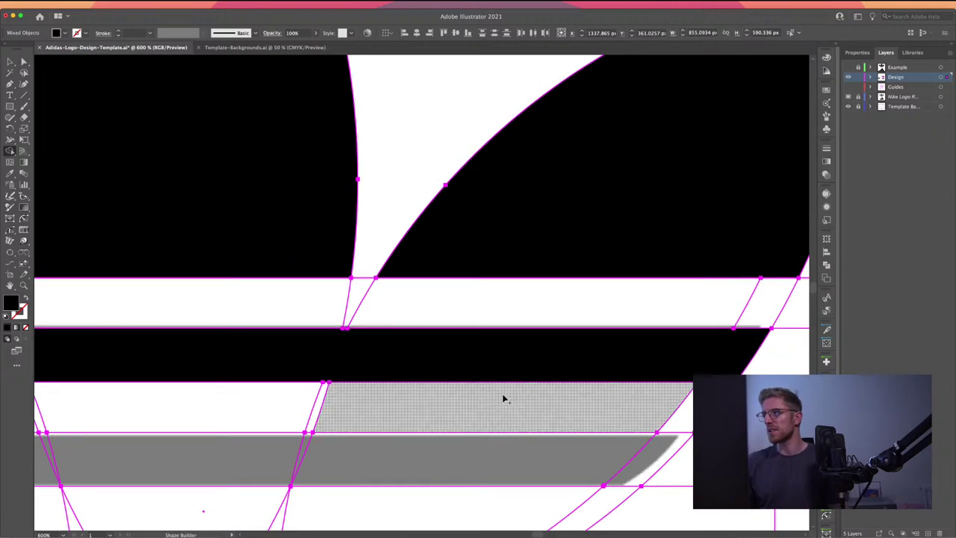
{"action": "scroll", "coordinate": [504, 397], "scroll_direction": "down", "scroll_amount": 3}
{"action": "mouse_move", "coordinate": [662, 341]}
{"action": "left_mouse_down"}
{"action": "mouse_move", "coordinate": [278, 330]}
{"action": "mouse_move", "coordinate": [82, 340]}
{"action": "left_mouse_up"}
- Fill the left curved, V-shaped and right curved bottom regions black
{"action": "scroll", "coordinate": [82, 340], "scroll_direction": "left", "scroll_amount": 10}
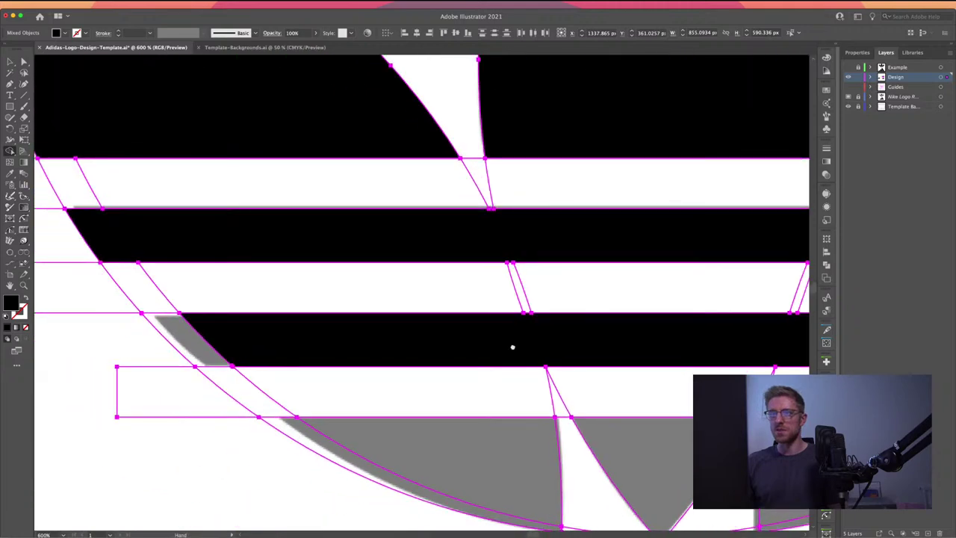
{"action": "scroll", "coordinate": [291, 382], "scroll_direction": "right", "scroll_amount": 5}
{"action": "scroll", "coordinate": [291, 382], "scroll_direction": "down", "scroll_amount": 2}
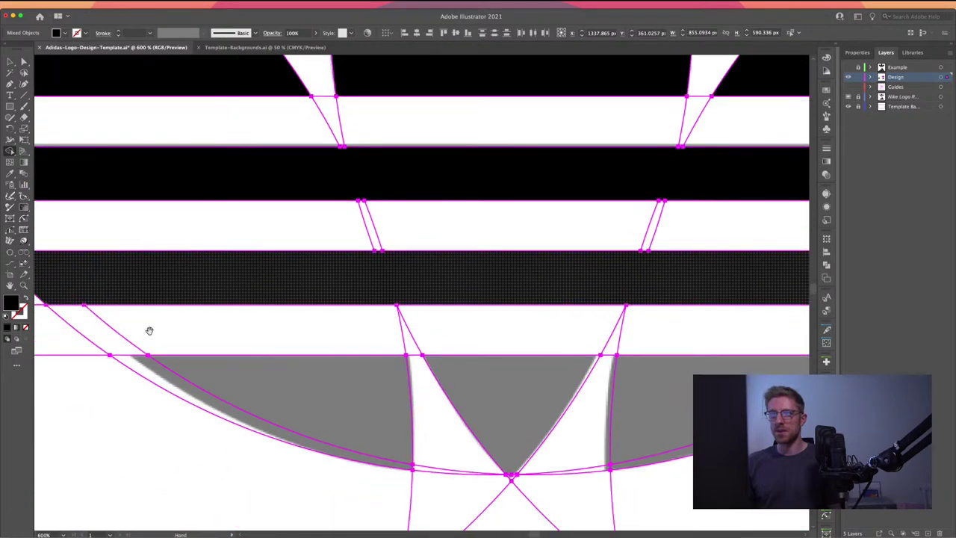
{"action": "left_click", "coordinate": [293, 377]}
{"action": "left_click", "coordinate": [497, 390]}
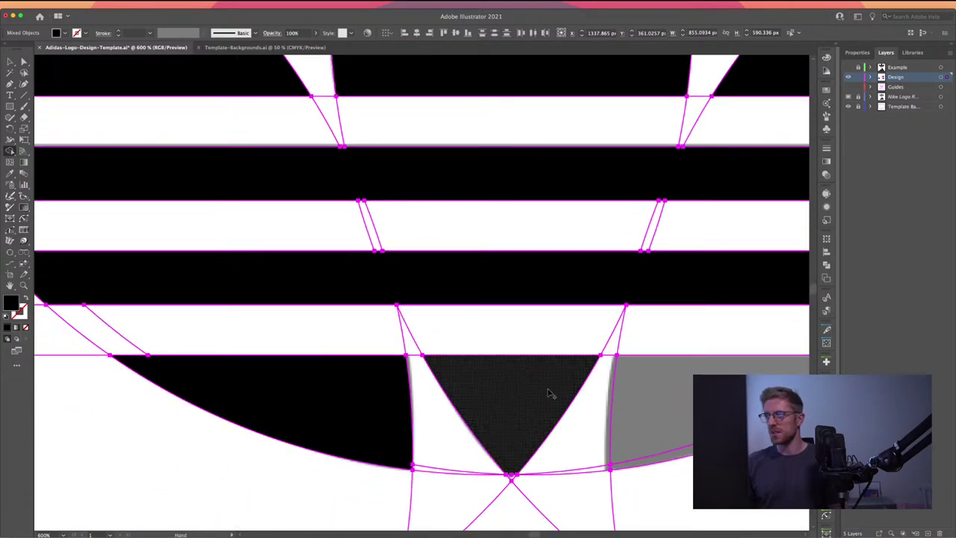
{"action": "scroll", "coordinate": [548, 395], "scroll_direction": "right", "scroll_amount": 8}
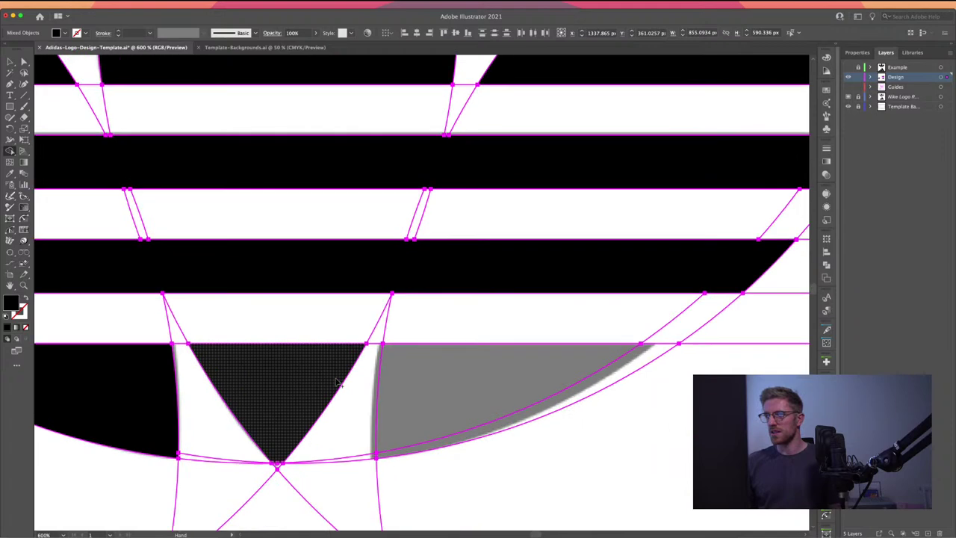
{"action": "left_click", "coordinate": [560, 400]}
{"action": "scroll", "coordinate": [410, 371], "scroll_direction": "down", "scroll_amount": 6}
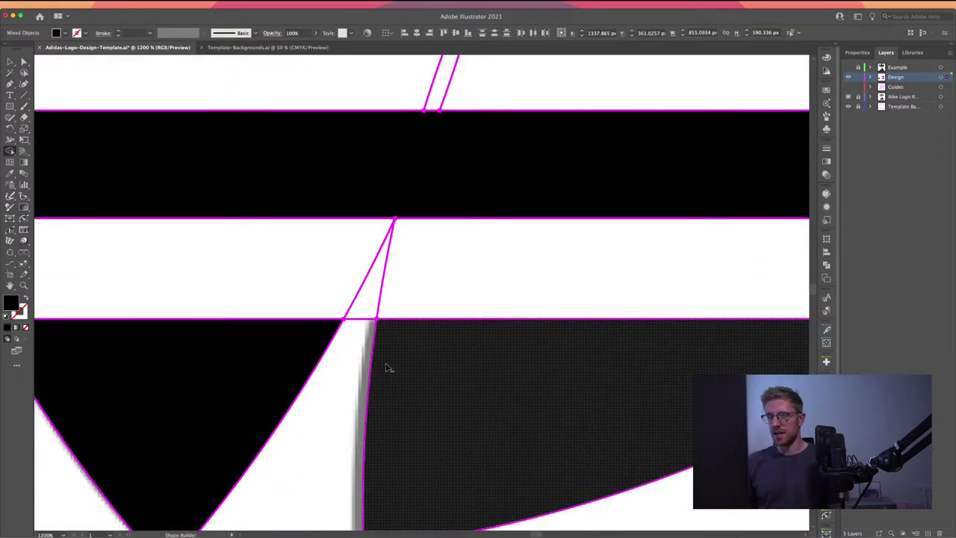
{"action": "scroll", "coordinate": [386, 366], "scroll_direction": "down", "scroll_amount": 2}
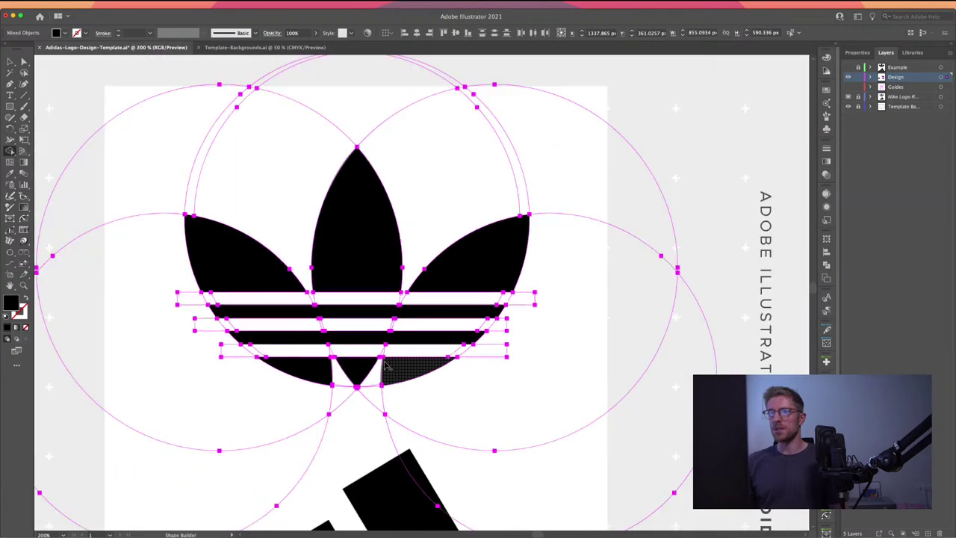
{"action": "left_click", "coordinate": [9, 63]}
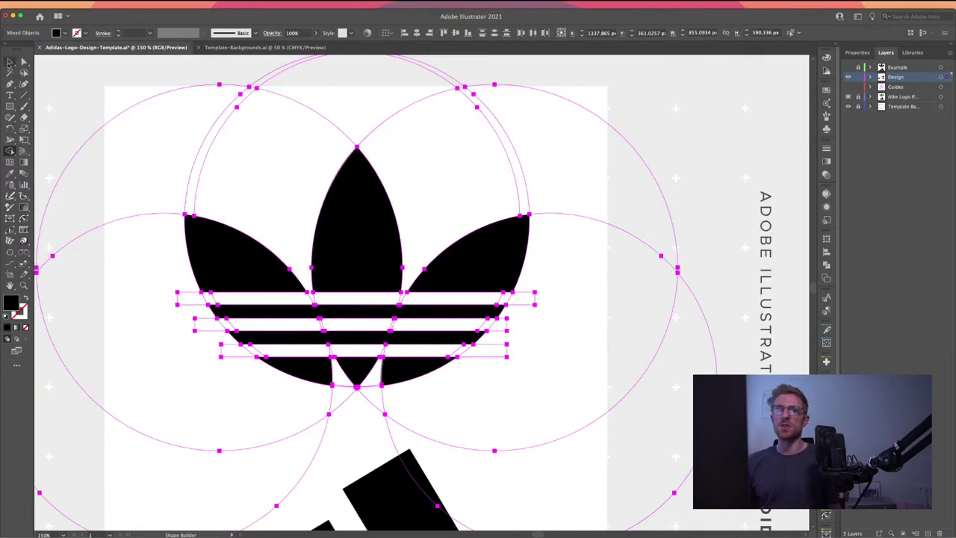
{"action": "left_click", "coordinate": [147, 186]}
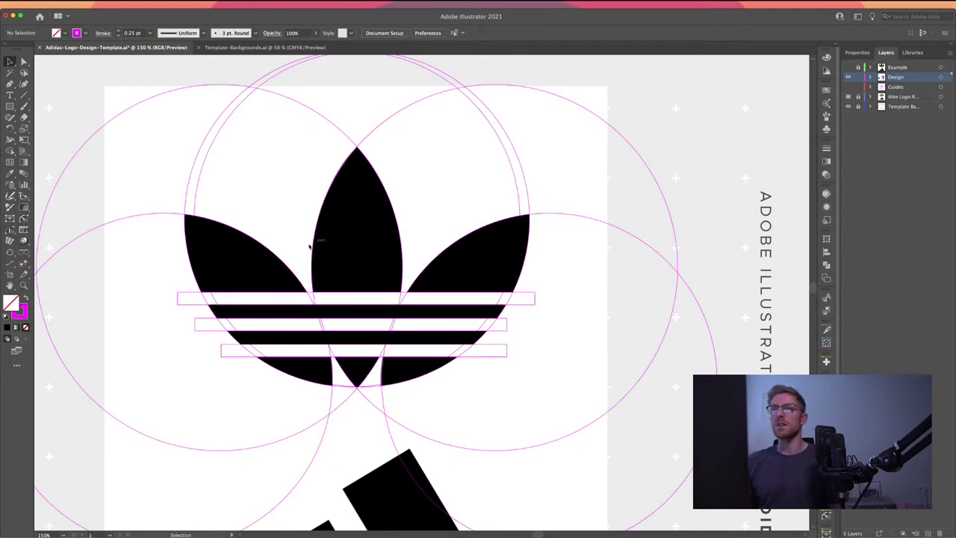
{"action": "left_click", "coordinate": [248, 258]}
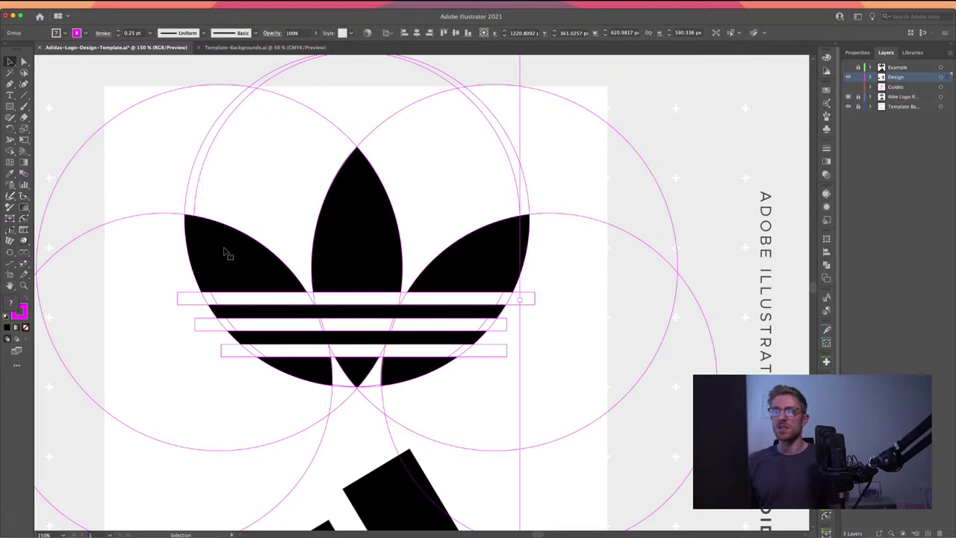
{"action": "left_click_drag", "start_coordinate": [217, 254], "coordinate": [241, 271]}
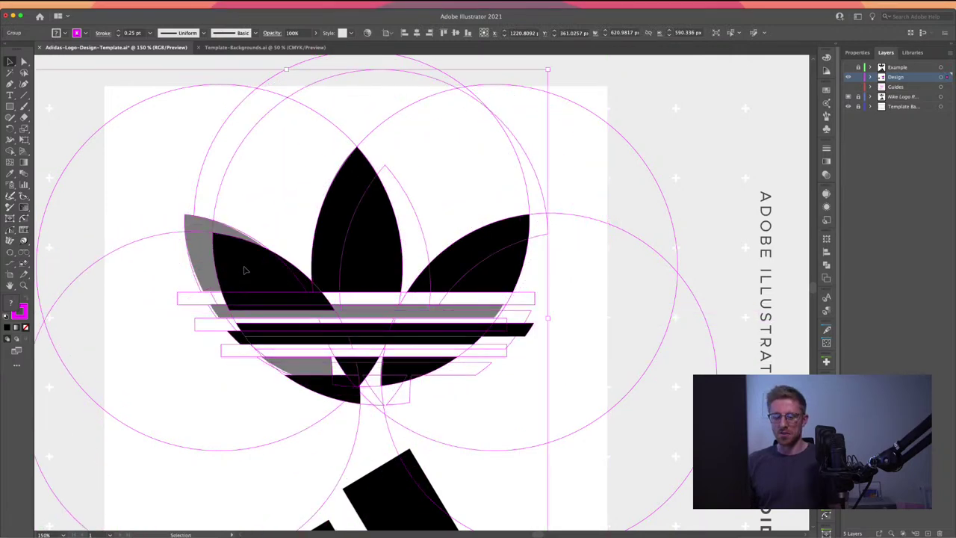
{"action": "key", "text": "super+z"}
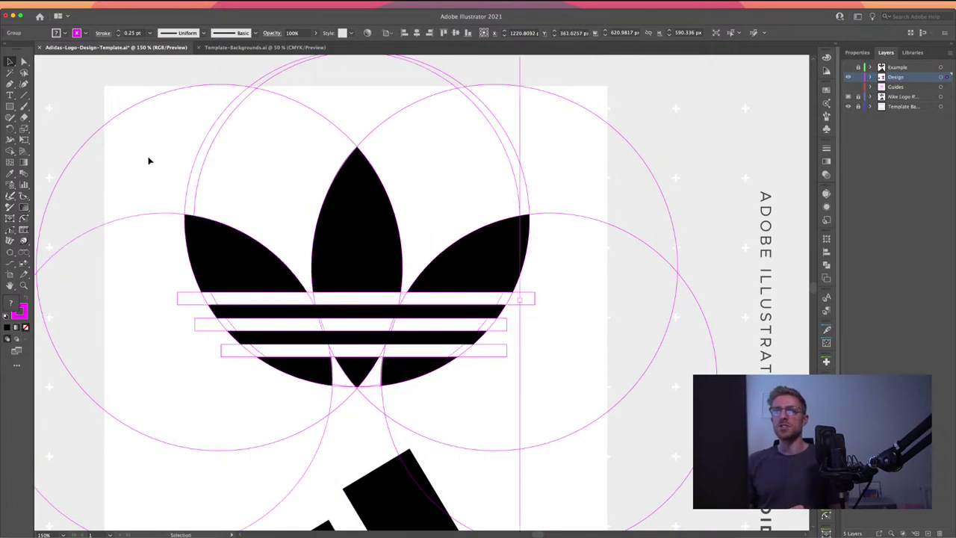
{"action": "left_click_drag", "start_coordinate": [161, 157], "coordinate": [591, 384]}
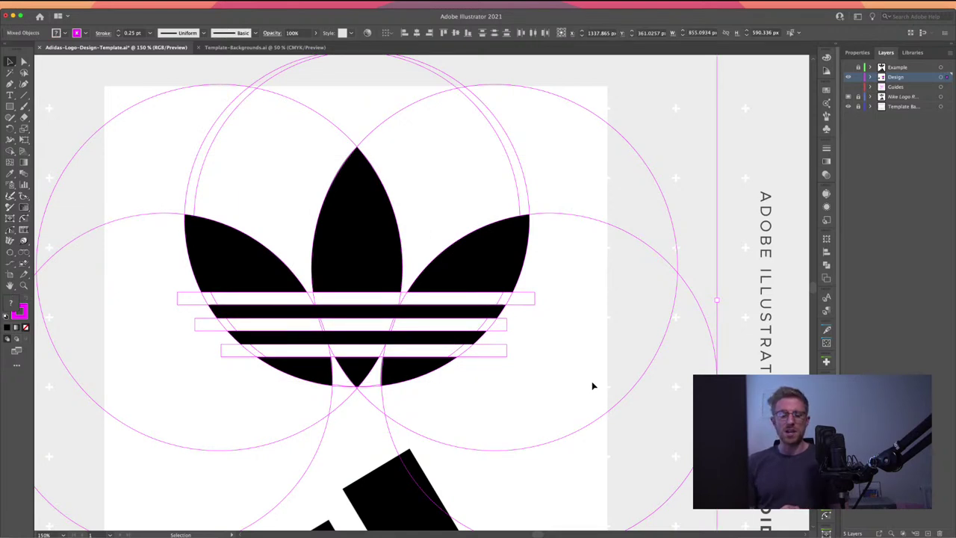
{"action": "key", "text": "a"}
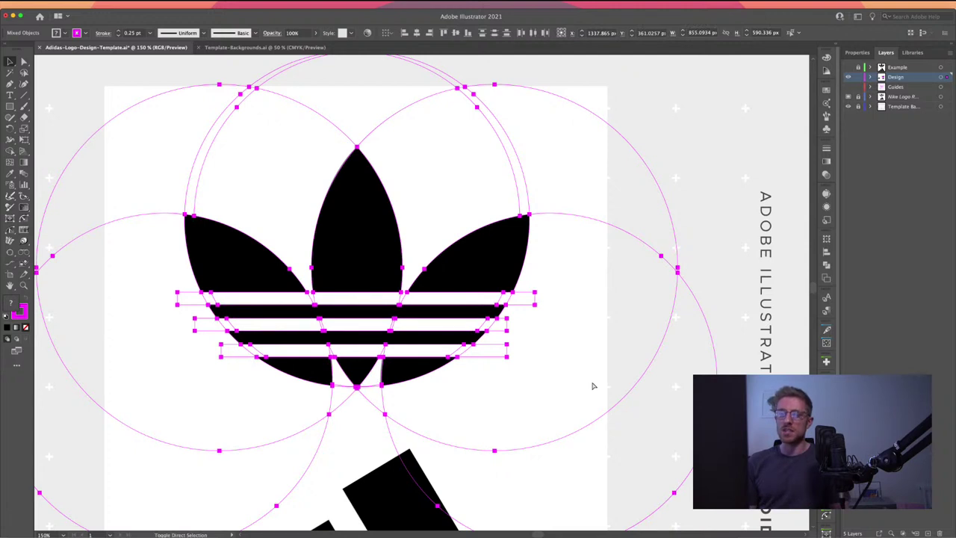
{"action": "left_click", "coordinate": [593, 386]}
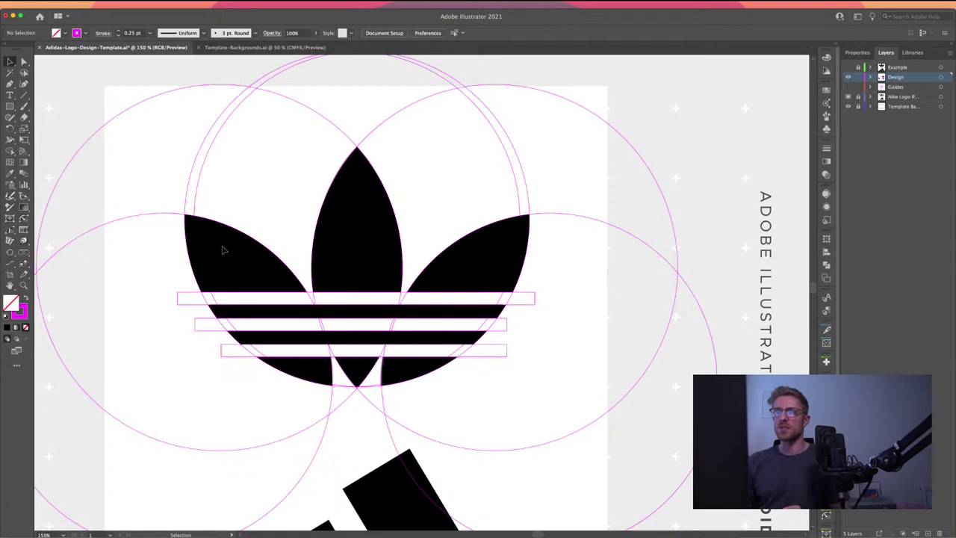
{"action": "left_click", "coordinate": [269, 271]}
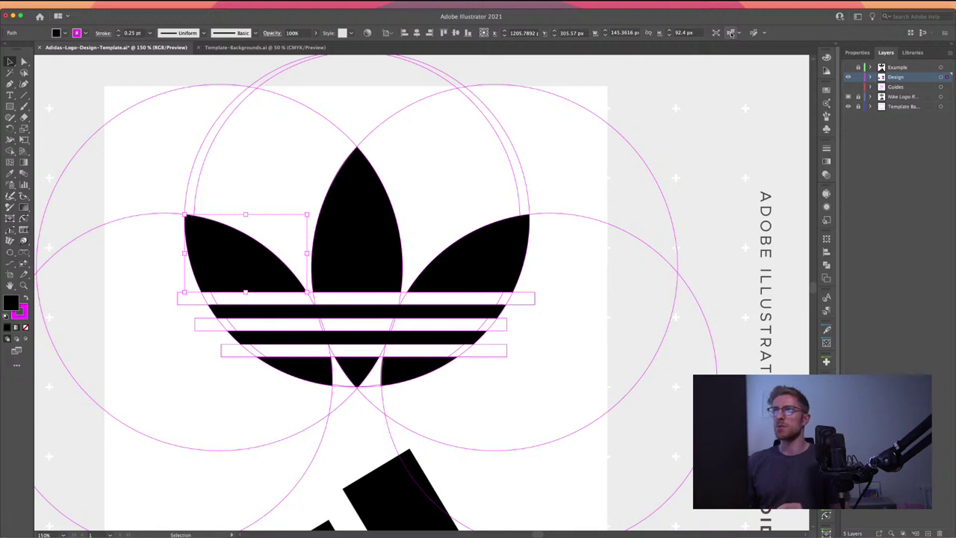
- Delete all the black trefoil shapes and zoom out to 100%
{"action": "left_click", "coordinate": [732, 33]}
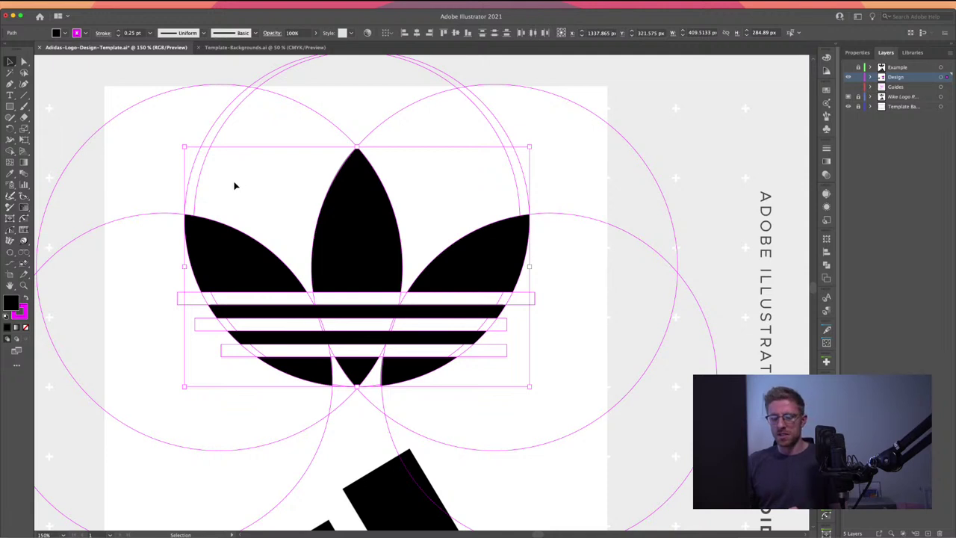
{"action": "key", "text": "a"}
{"action": "key", "text": "Delete"}
{"action": "key", "text": "v"}
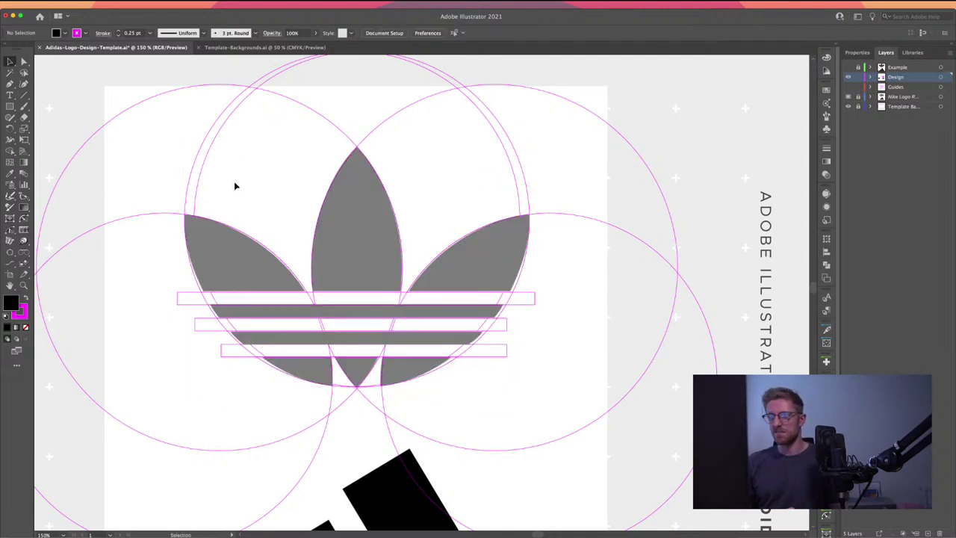
{"action": "key", "text": "ctrl+minus"}
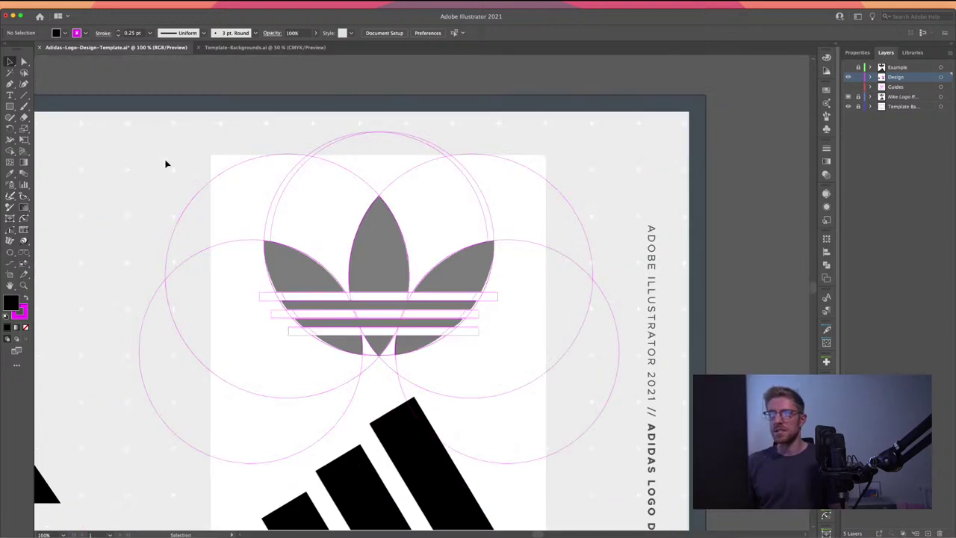
- Hide the guide circles and stripe rectangles, then select the trefoil shape
{"action": "left_click_drag", "start_coordinate": [163, 159], "coordinate": [570, 386]}
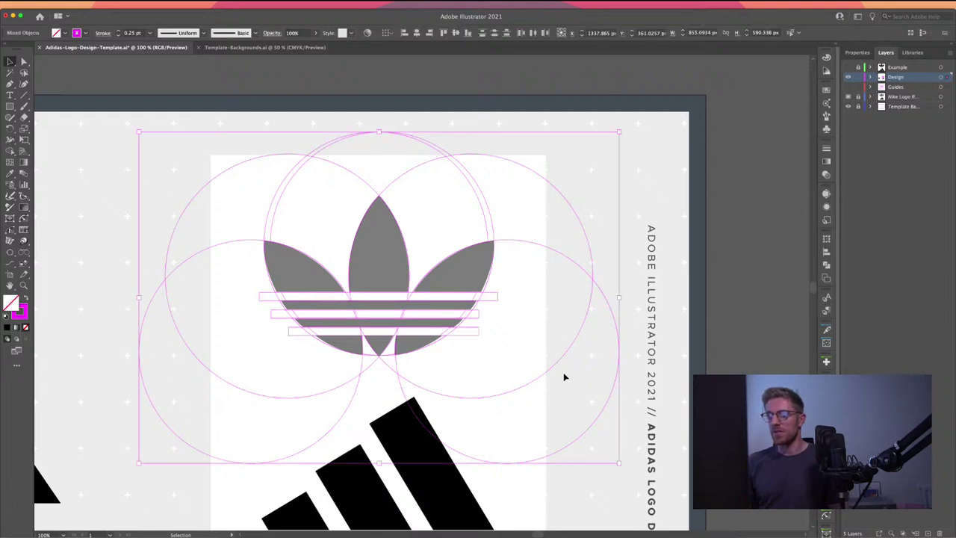
{"action": "left_click", "coordinate": [565, 378]}
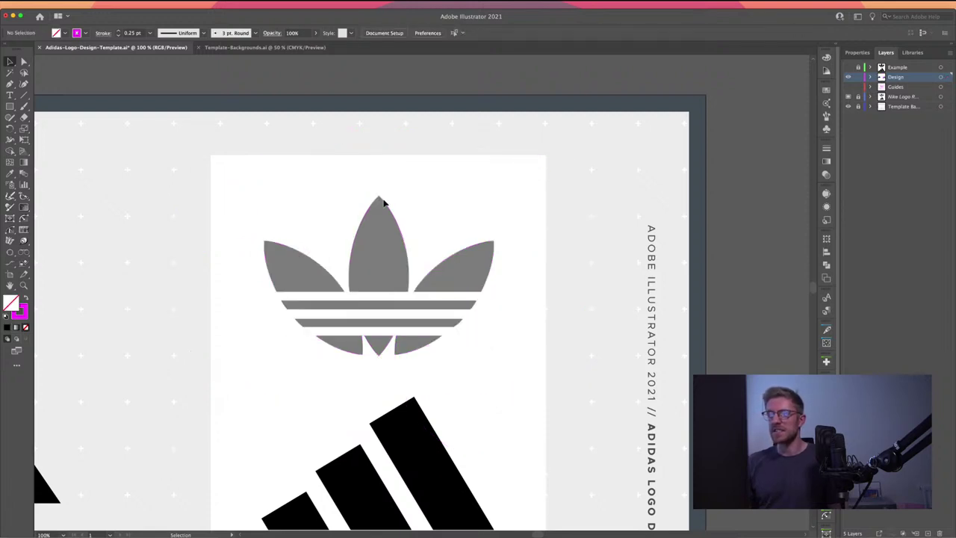
{"action": "key", "text": "a"}
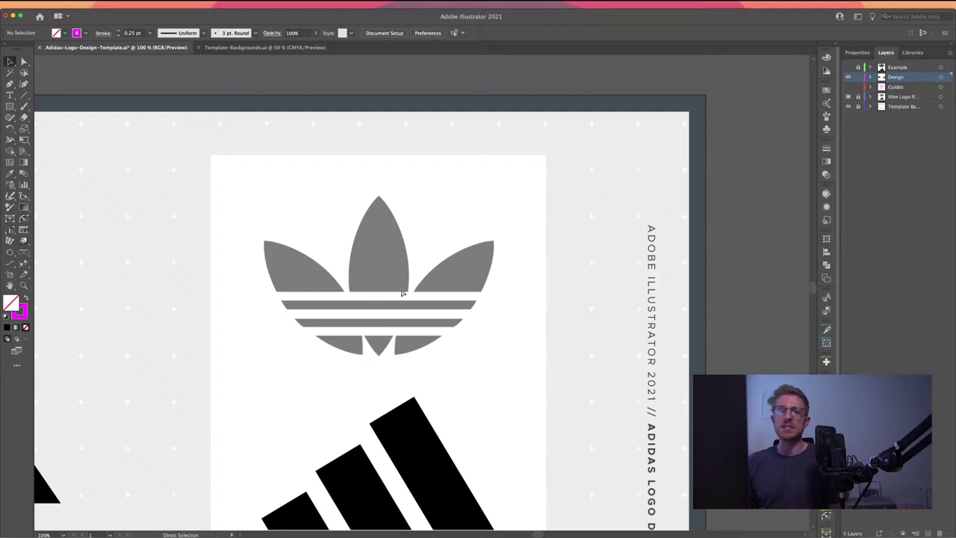
{"action": "left_click", "coordinate": [401, 293]}
- Set the trefoil's stroke to None, deselect it, and zoom back to 100%
{"action": "key", "text": "super+equal"}
{"action": "key", "text": "super+equal"}
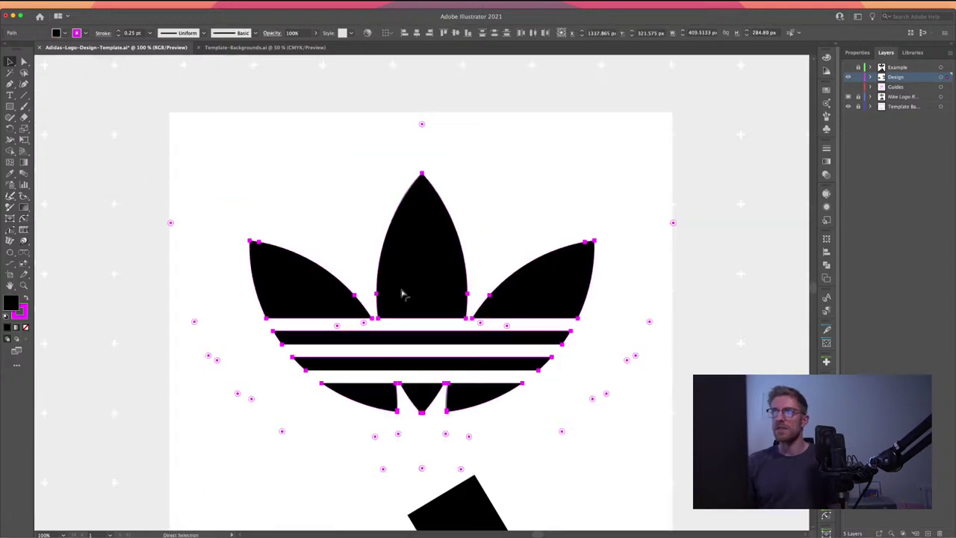
{"action": "key", "text": "v"}
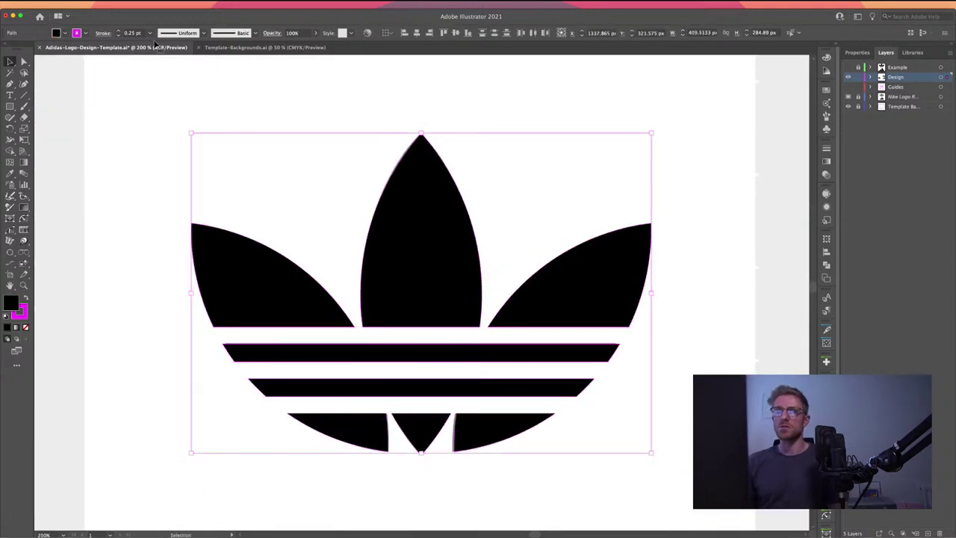
{"action": "left_click", "coordinate": [60, 36]}
{"action": "left_click", "coordinate": [11, 50]}
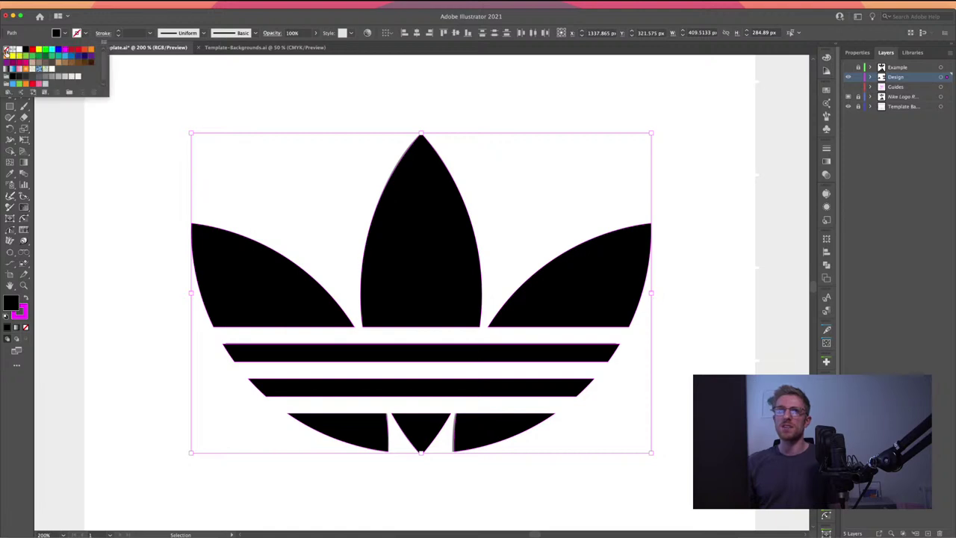
{"action": "left_click", "coordinate": [159, 225]}
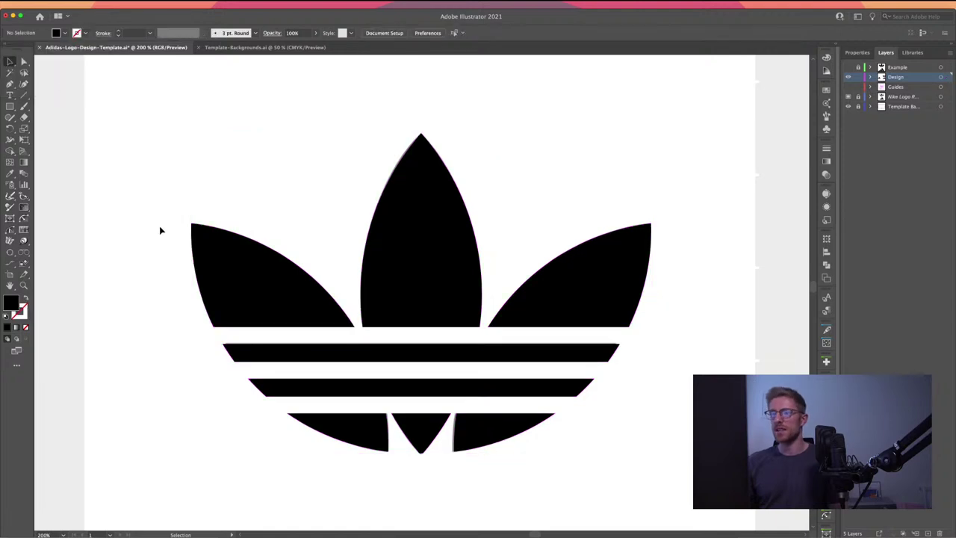
{"action": "key", "text": "a"}
{"action": "key", "text": "super+1"}
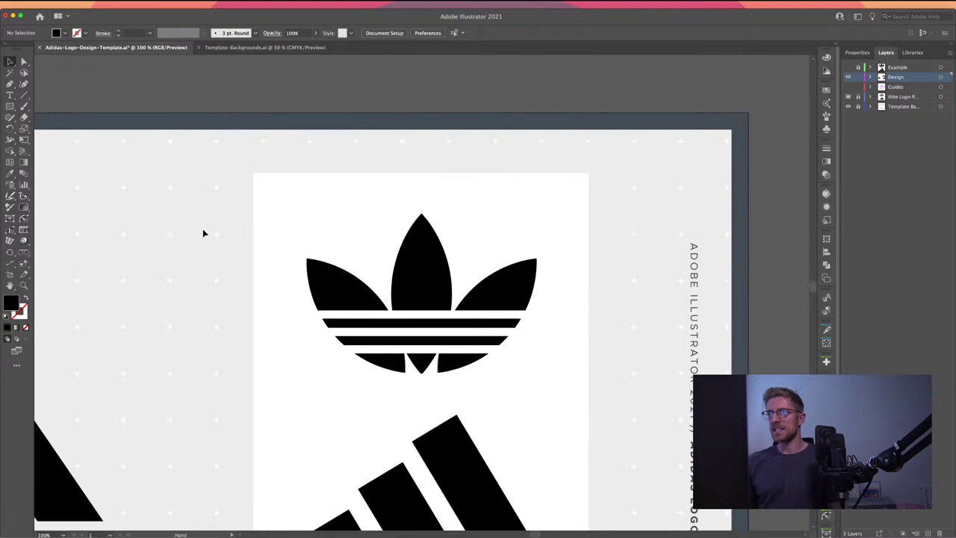
{"action": "scroll", "coordinate": [202, 229], "scroll_direction": "right", "scroll_amount": 3}
{"action": "key", "text": "v"}
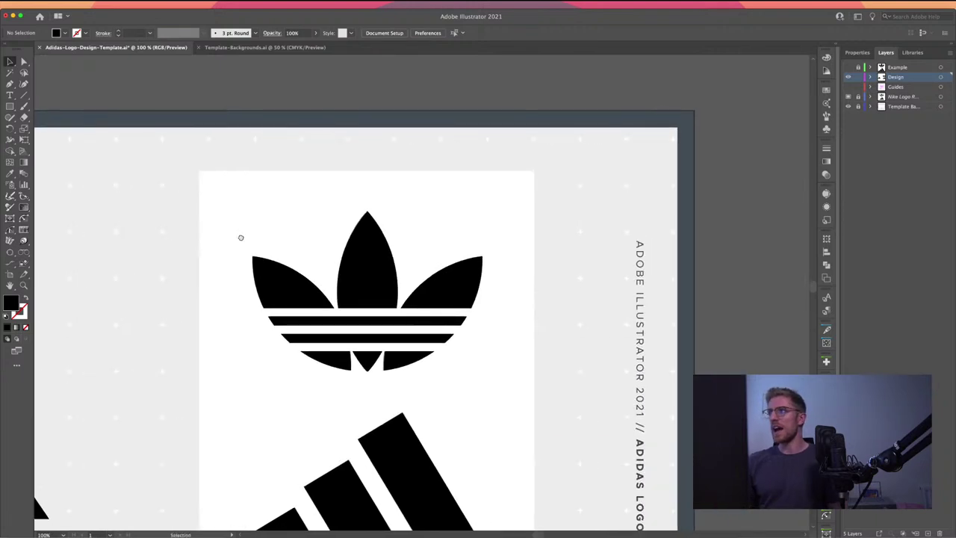
- Hide the Nike Logo layer's white backing panel and zoom out to 66.67%
{"action": "left_click", "coordinate": [848, 97]}
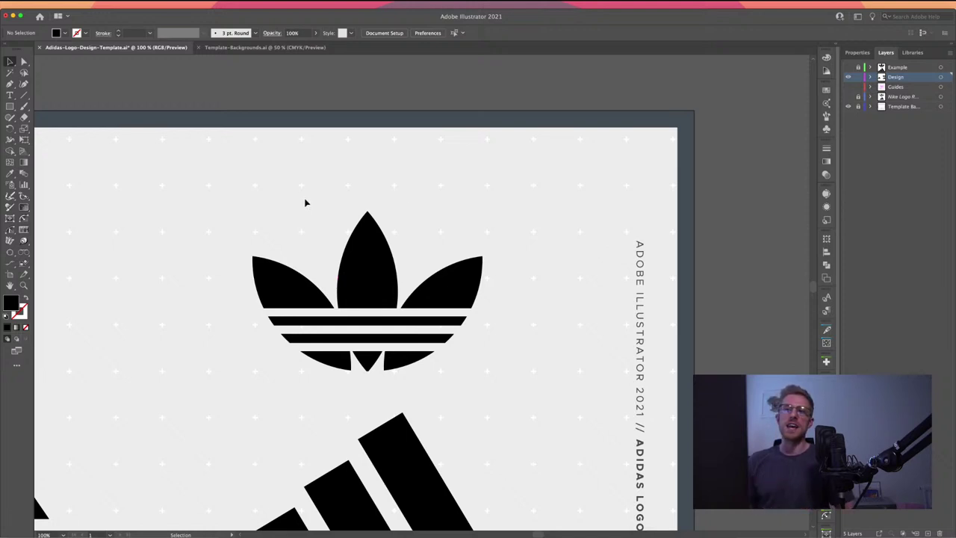
{"action": "key", "text": "a"}
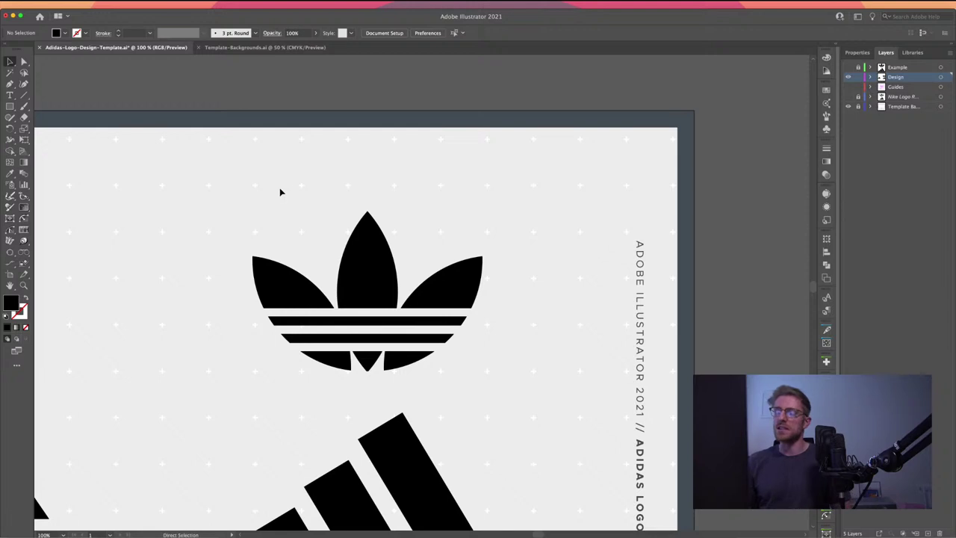
{"action": "key", "text": "super+minus"}
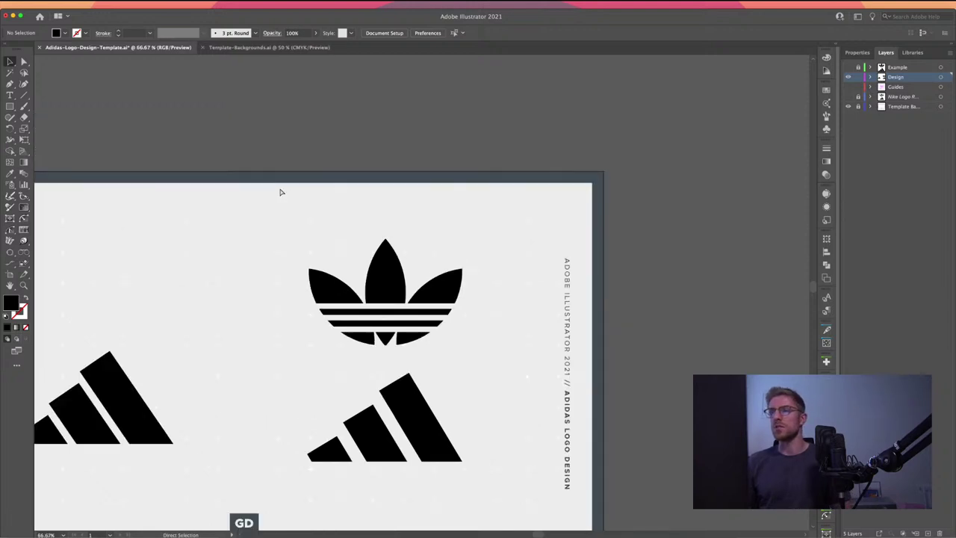
{"action": "key", "text": "v"}
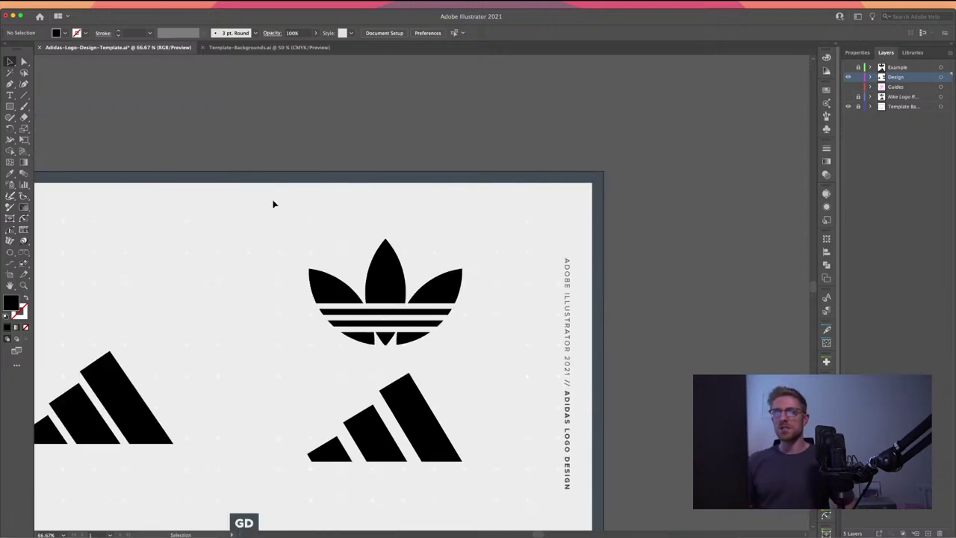